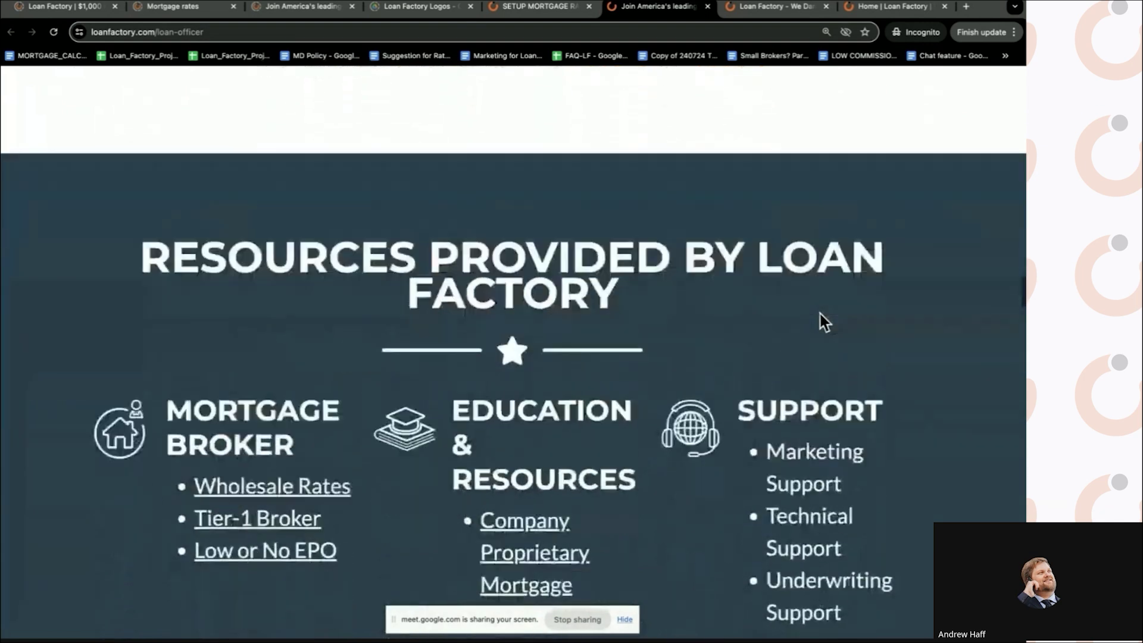
- Finish reviewing the loan-officer page, close it, and reset the home page zoom
scroll(821, 322, down, 10)
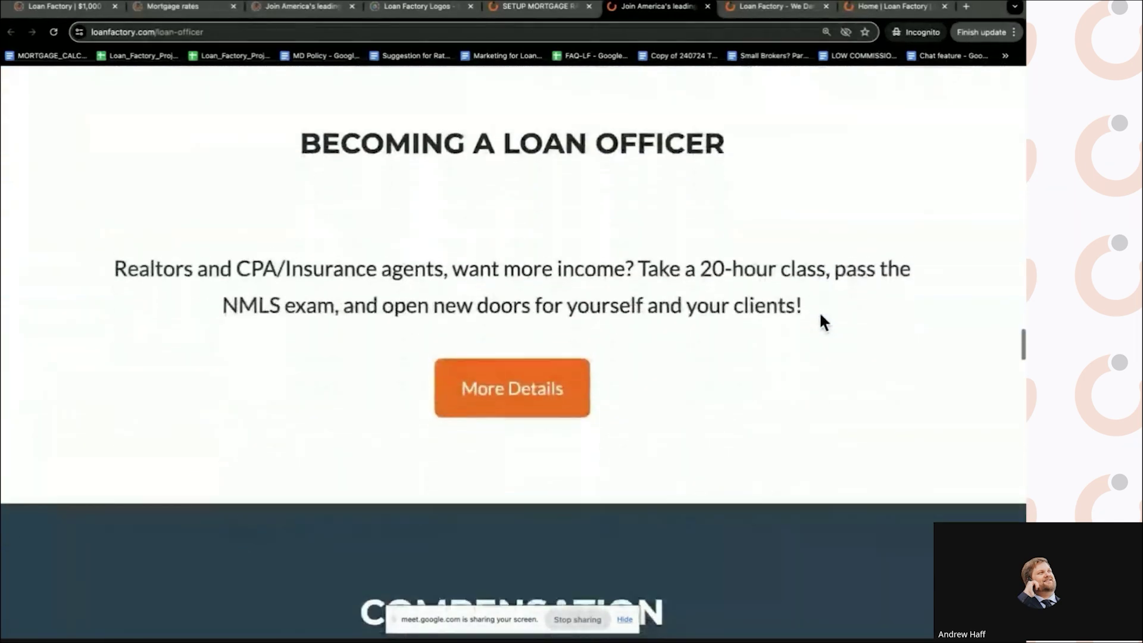
scroll(822, 321, down, 4)
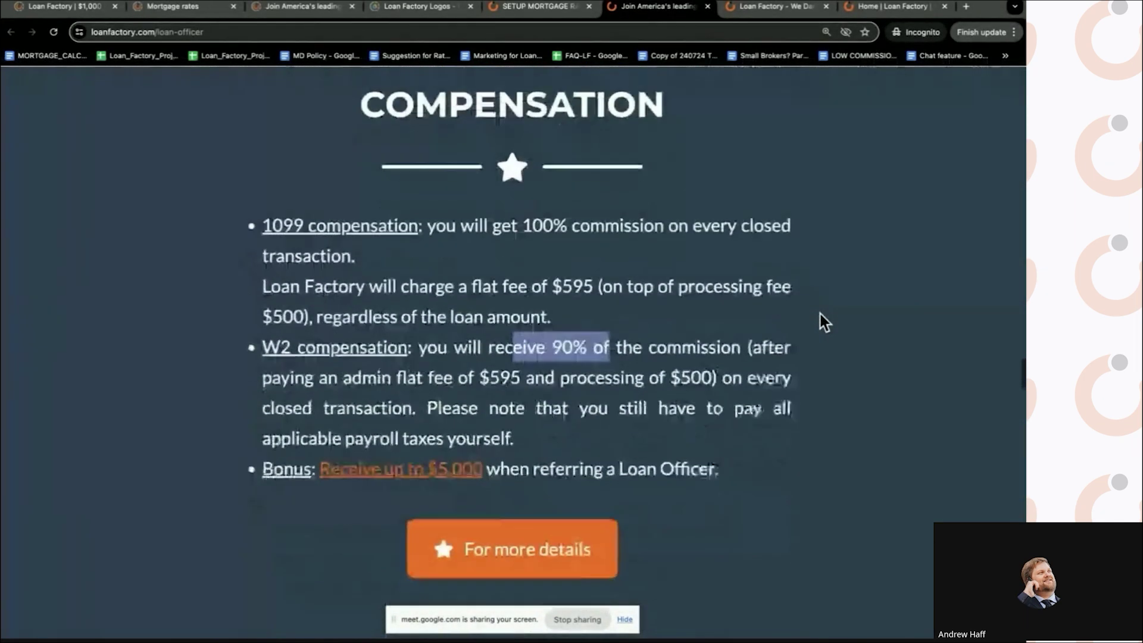
click(672, 360)
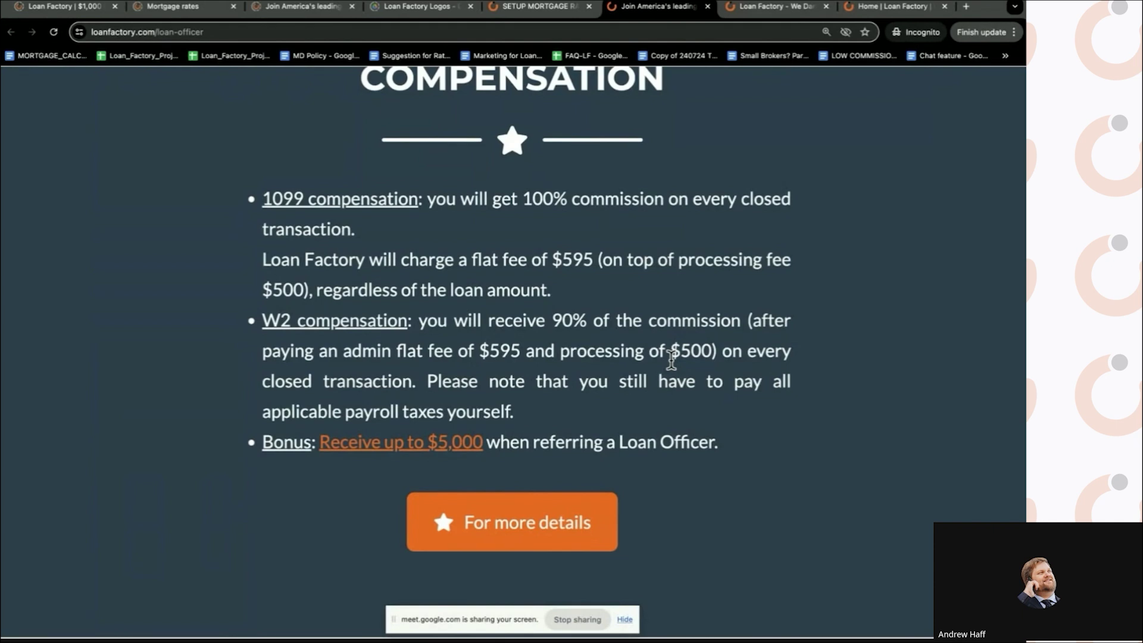
scroll(670, 358, down, 5)
scroll(671, 369, up, 12)
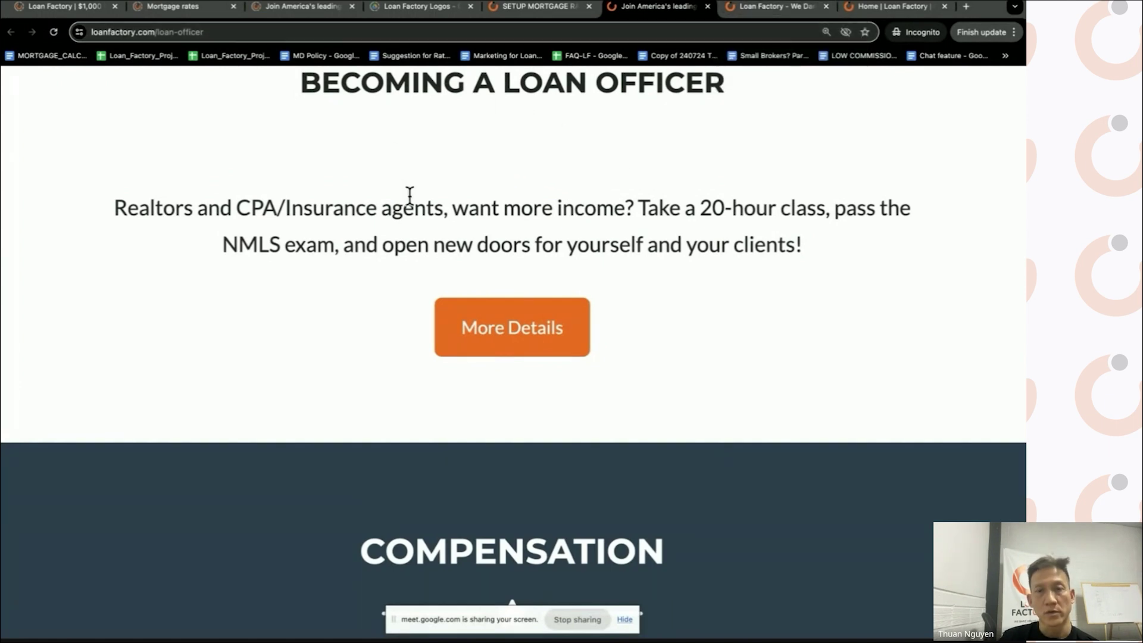
scroll(409, 196, up, 6)
scroll(409, 196, up, 20)
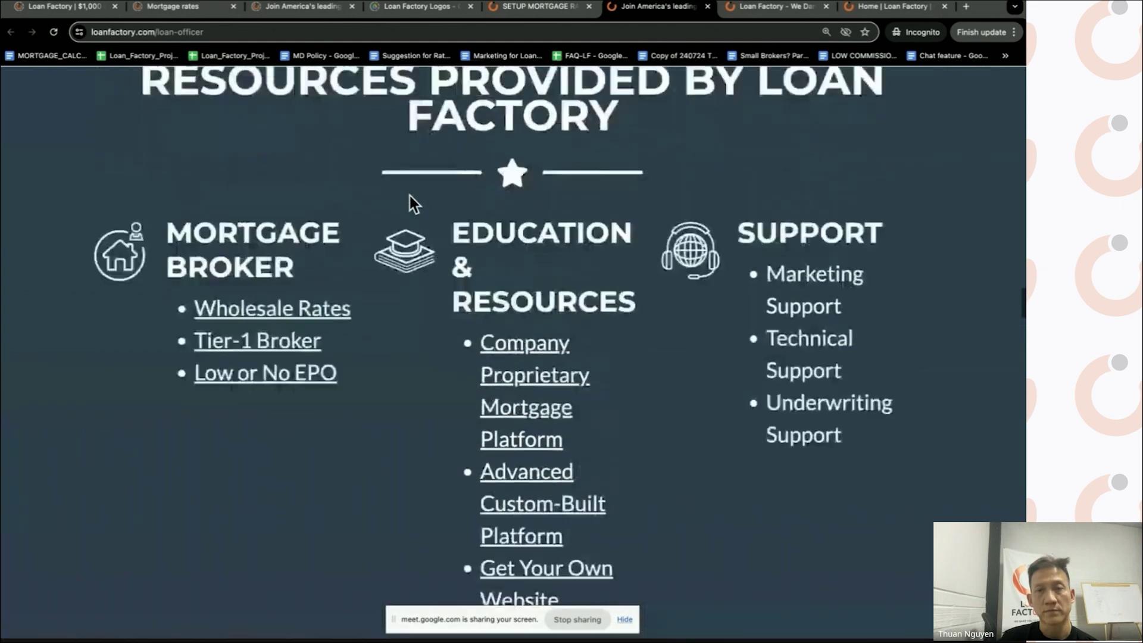
scroll(448, 94, up, 20)
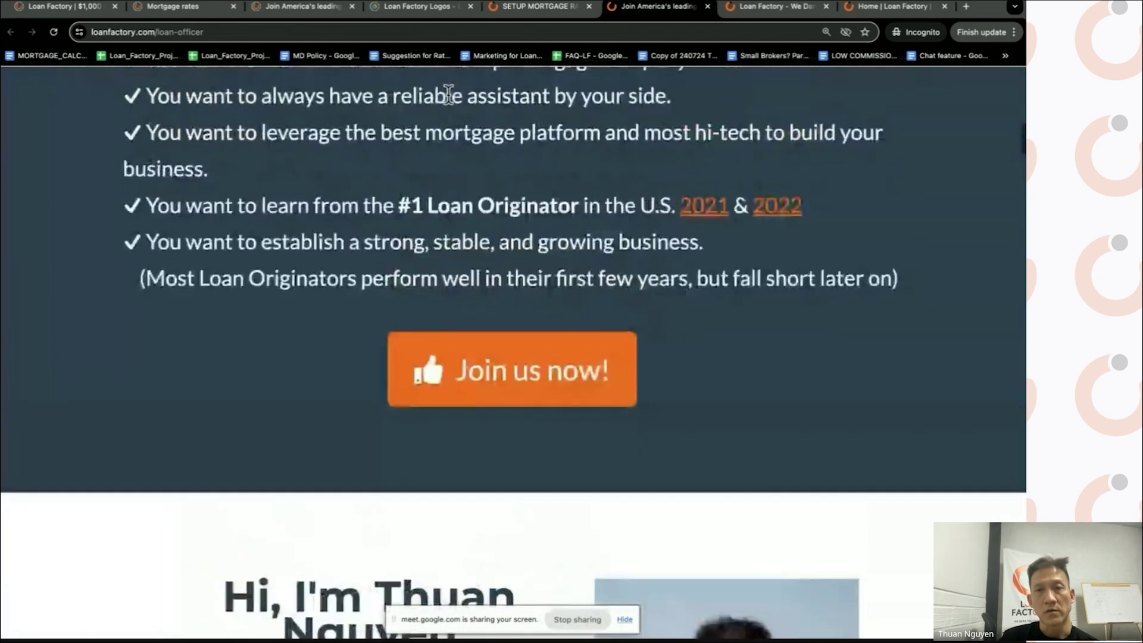
scroll(450, 102, up, 2)
key(ctrl+w)
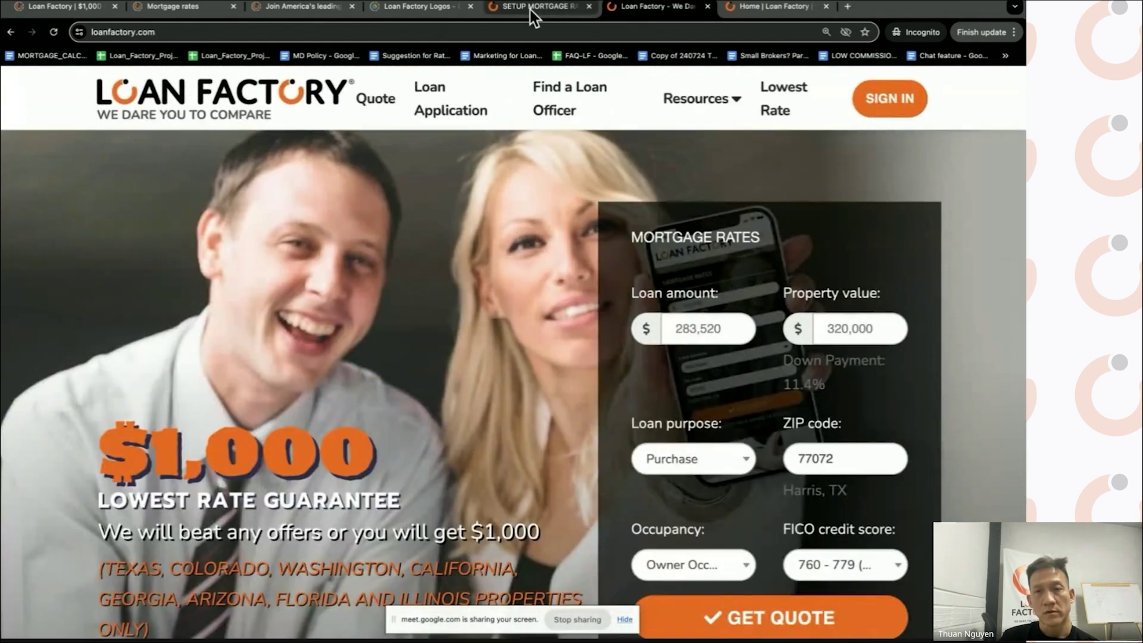
key(ctrl+minus)
key(ctrl+minus)
key(ctrl+minus)
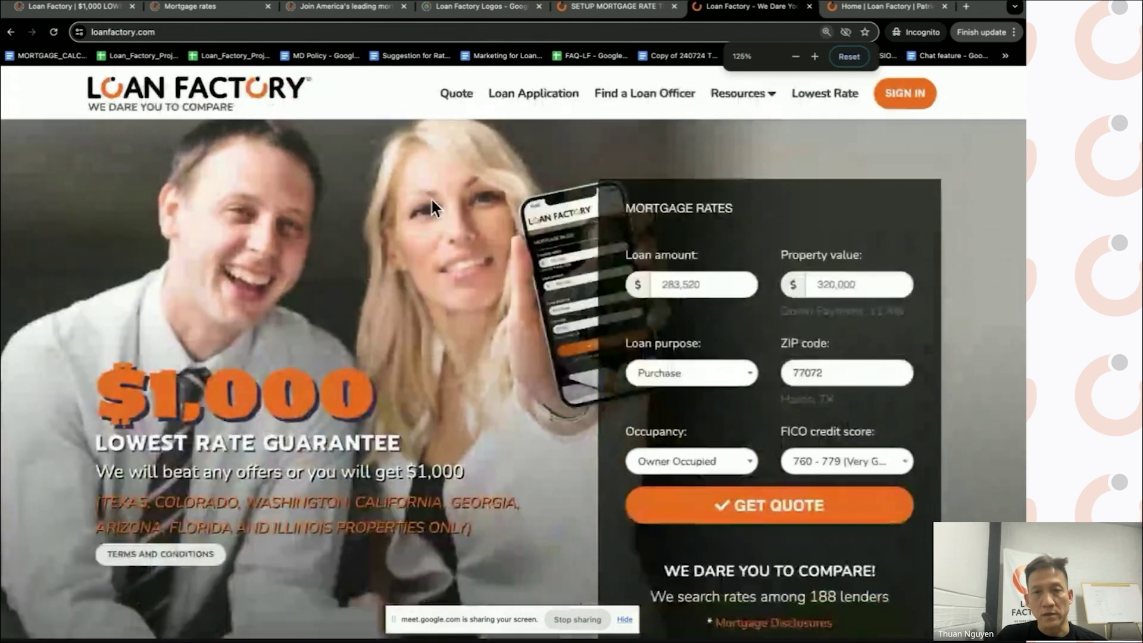
- Get a rate quote with $76,161 to $95,200 income and apply for the 6.125% rate
click(765, 424)
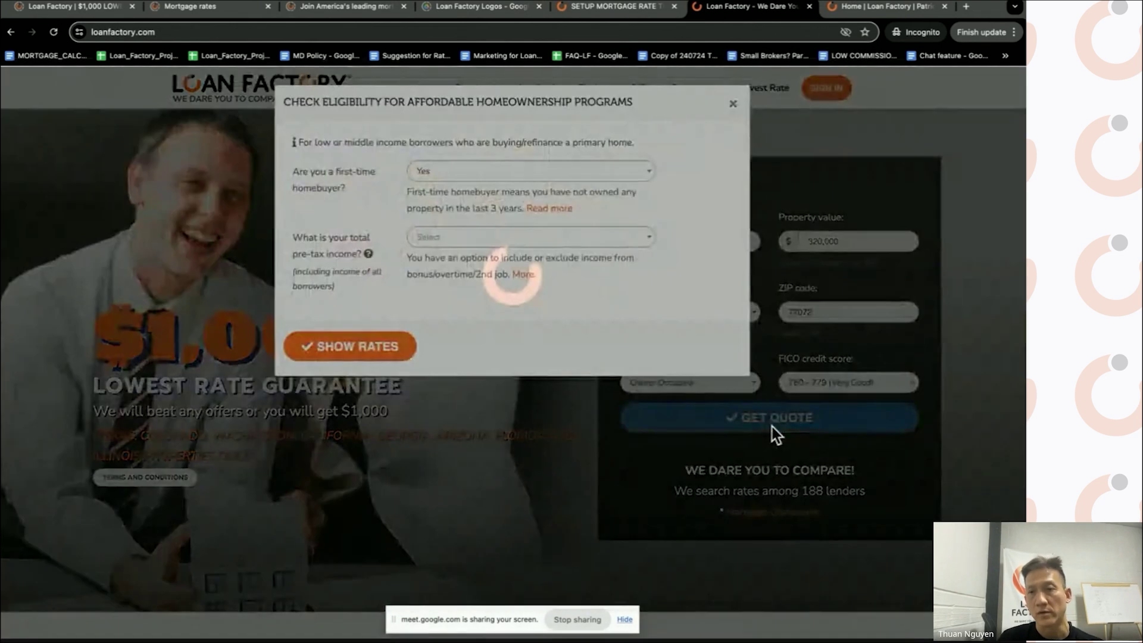
click(452, 241)
click(461, 331)
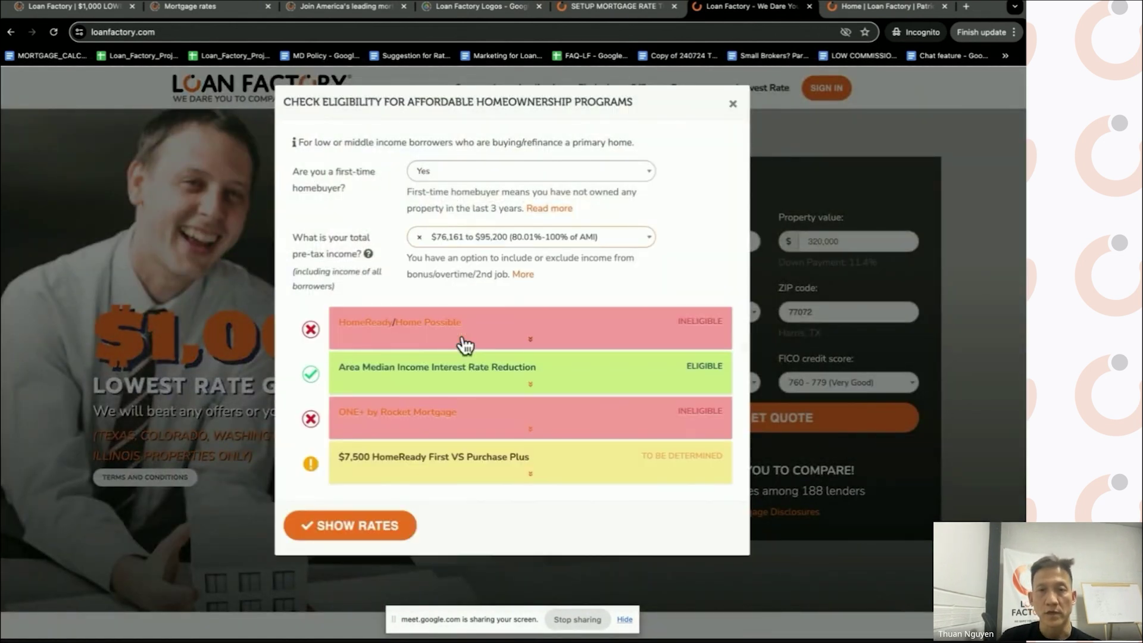
click(345, 517)
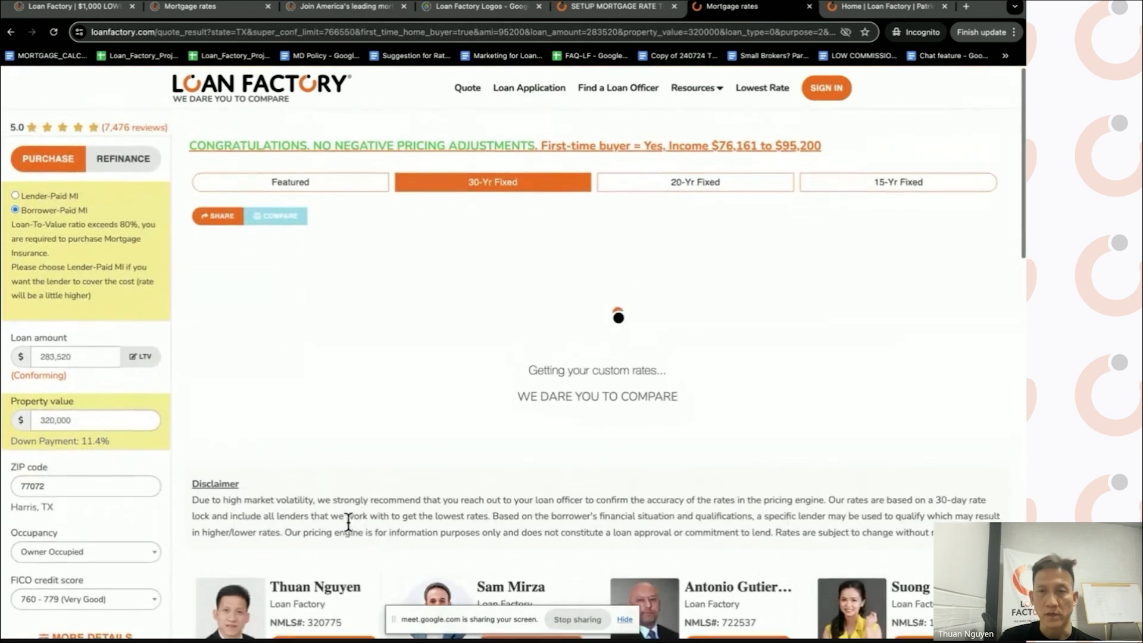
scroll(649, 473, down, 1)
scroll(648, 474, down, 1)
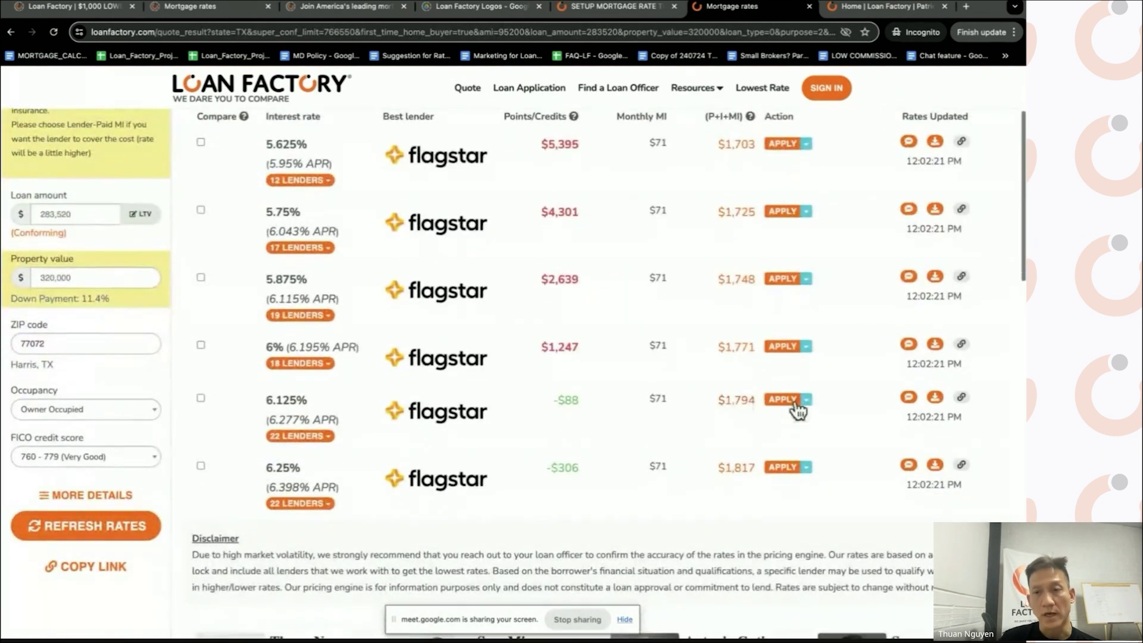
click(781, 399)
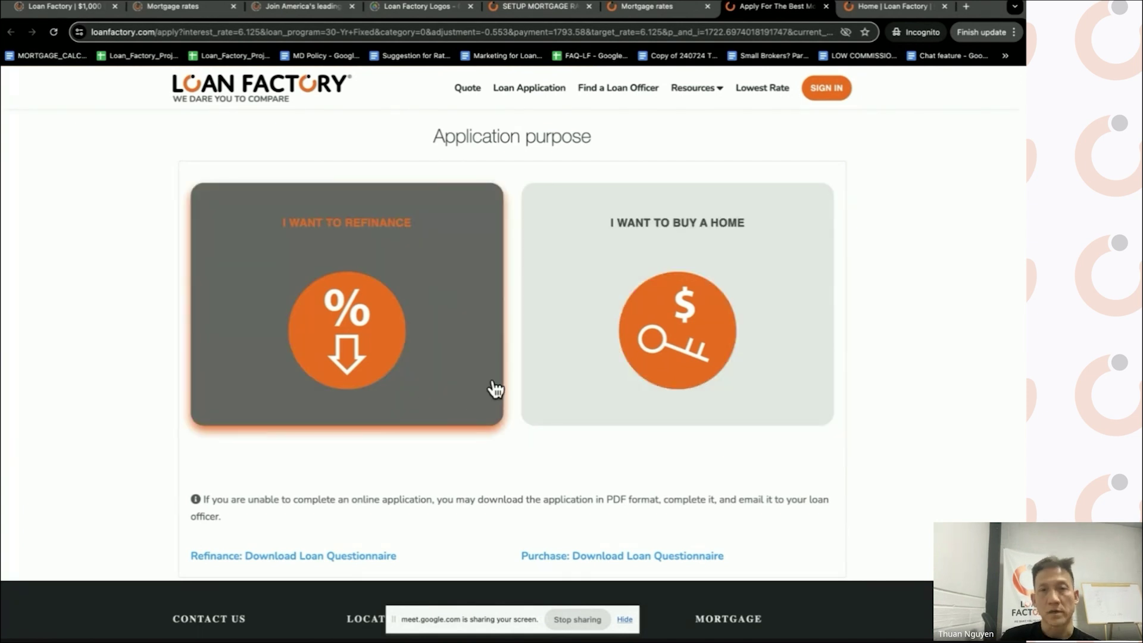
- Choose buying a home with a pre-approval letter and submit the borrower's email address
click(580, 267)
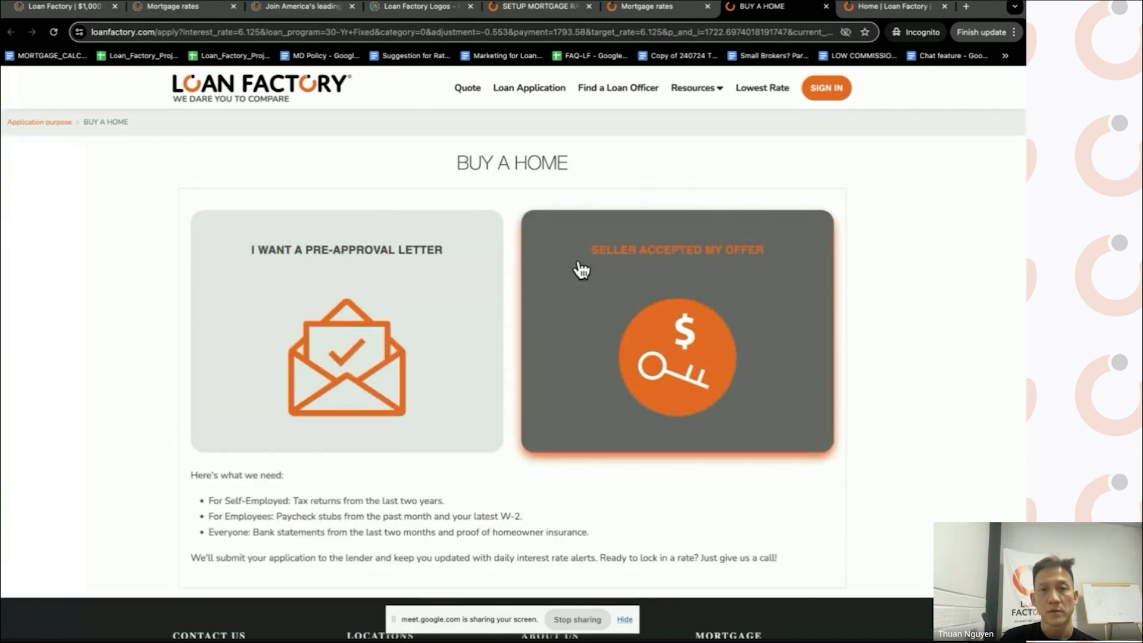
click(375, 306)
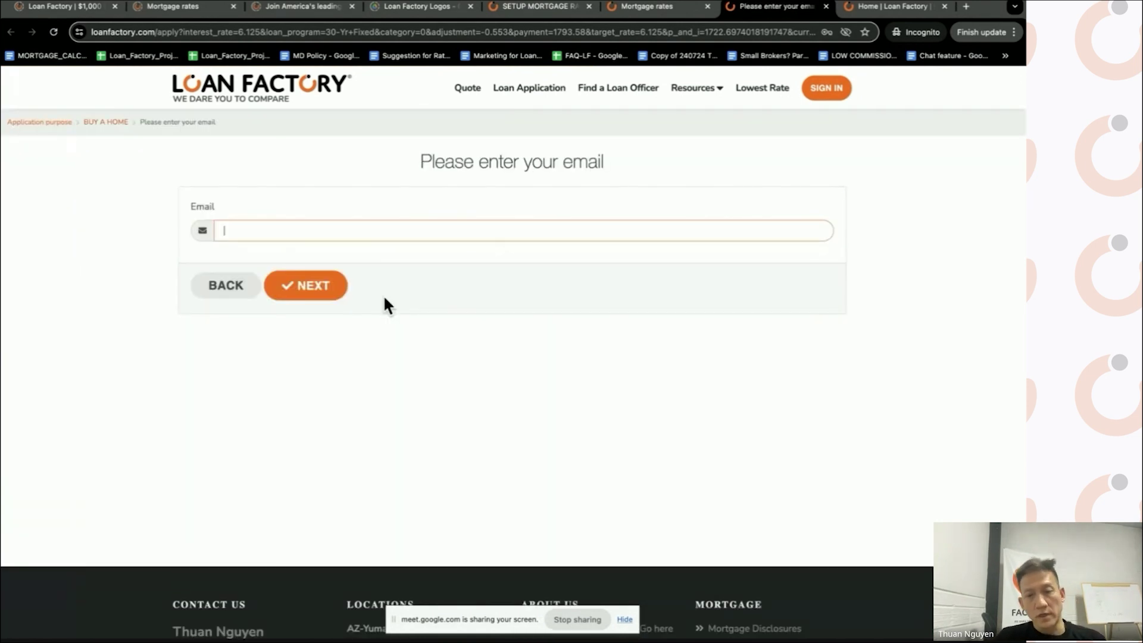
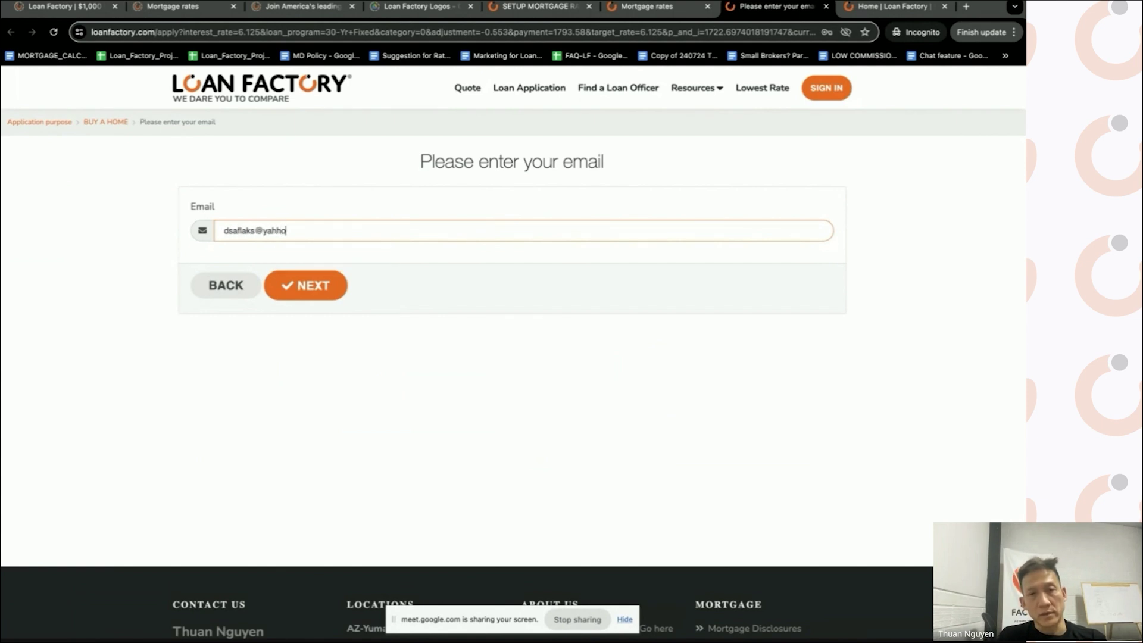
key(Return)
- Fill in the borrower's first and last name and a password, then create the account
click(234, 251)
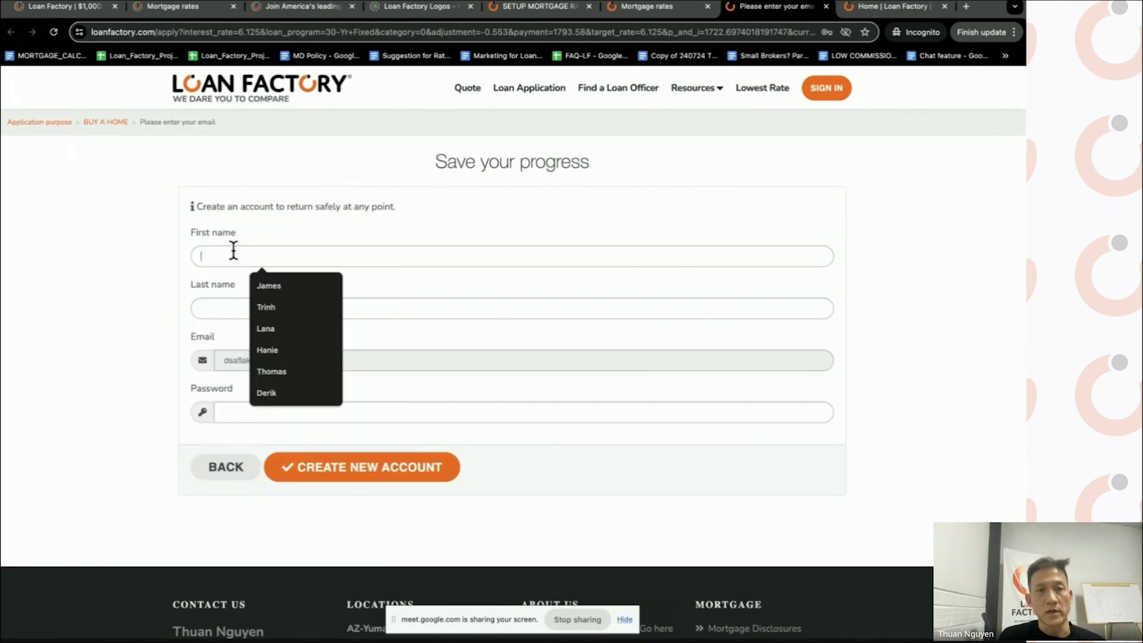
click(270, 285)
click(251, 302)
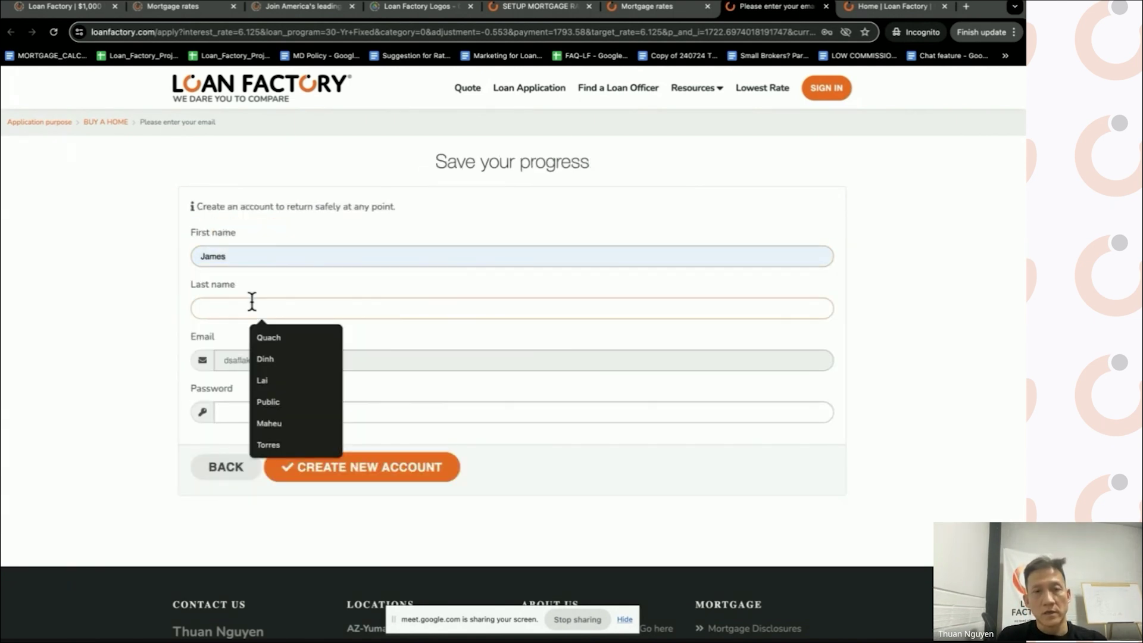
text(M)
key(BackSpace)
text(Sm)
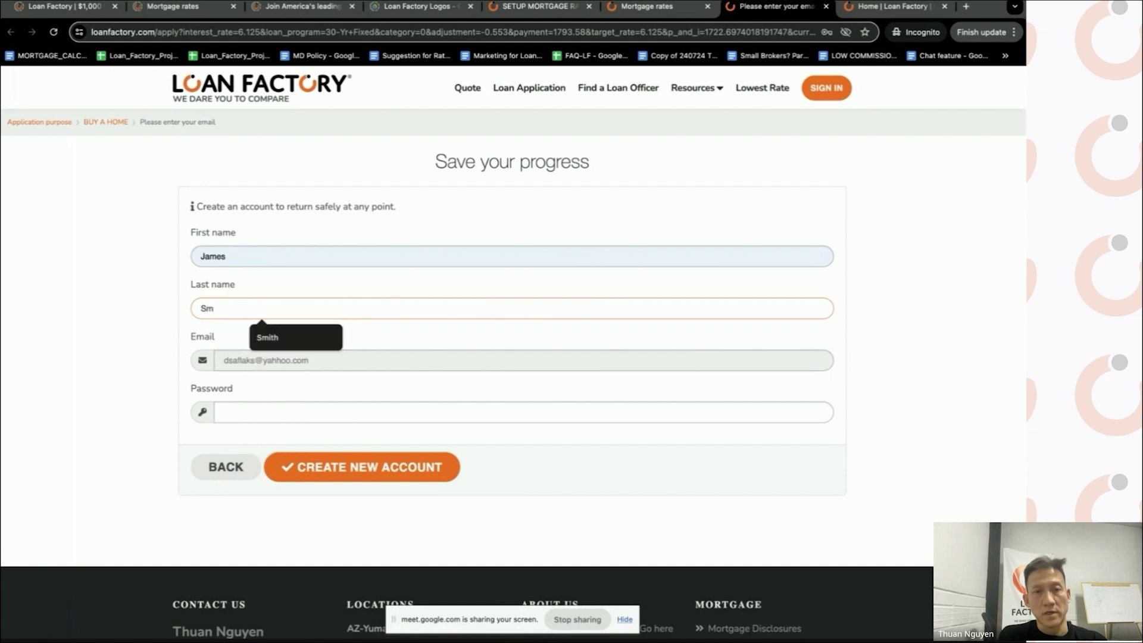
text(ith)
click(269, 412)
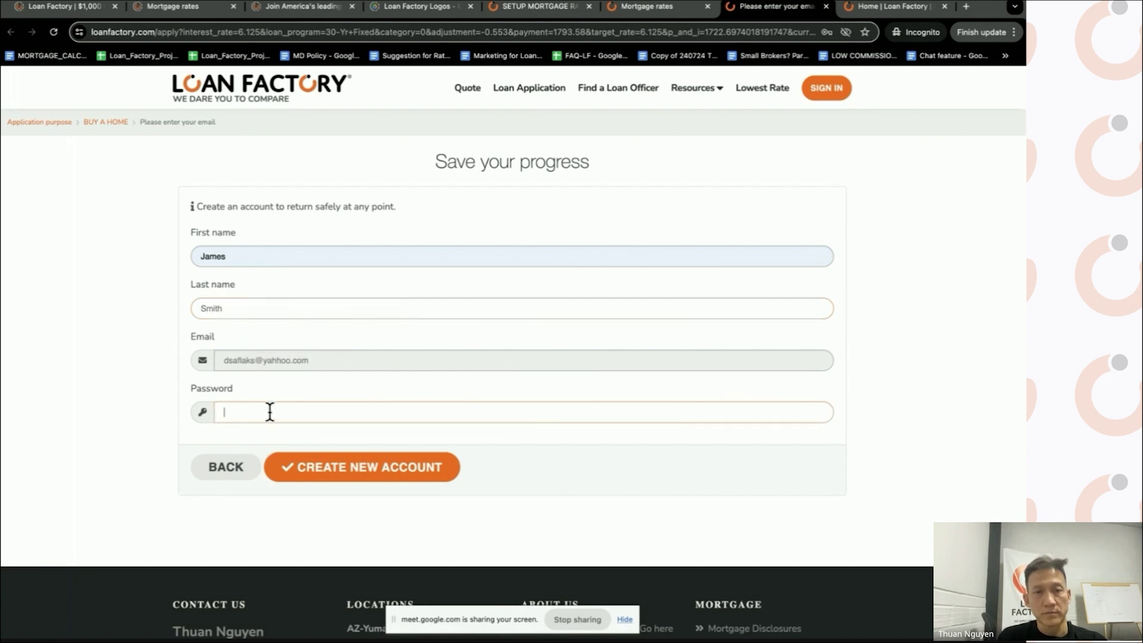
text(a•••••)
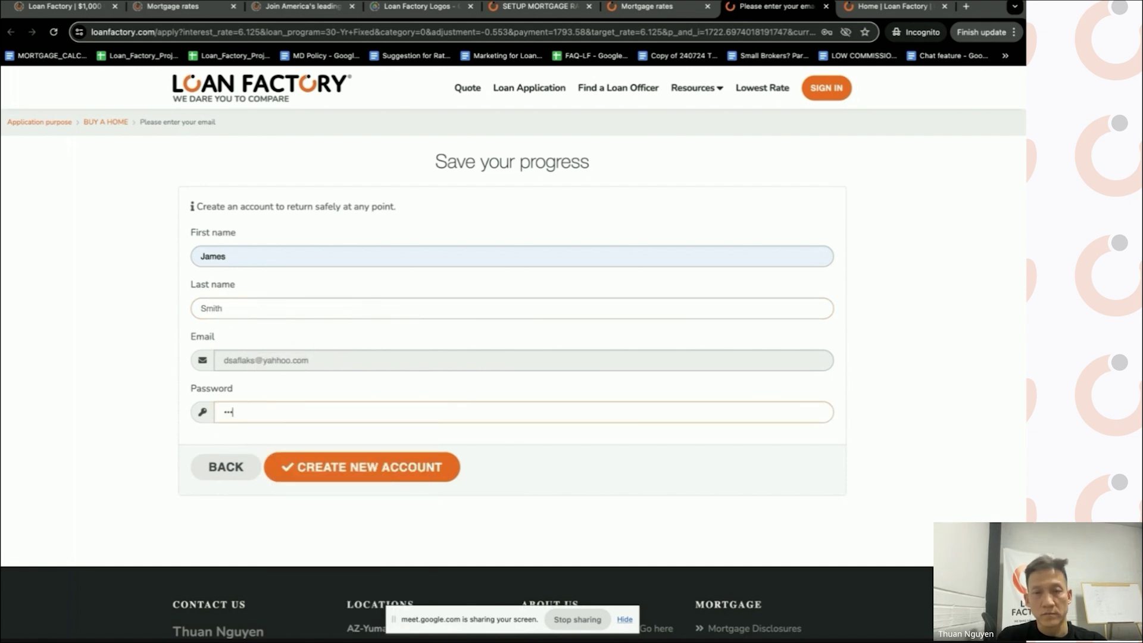
click(388, 472)
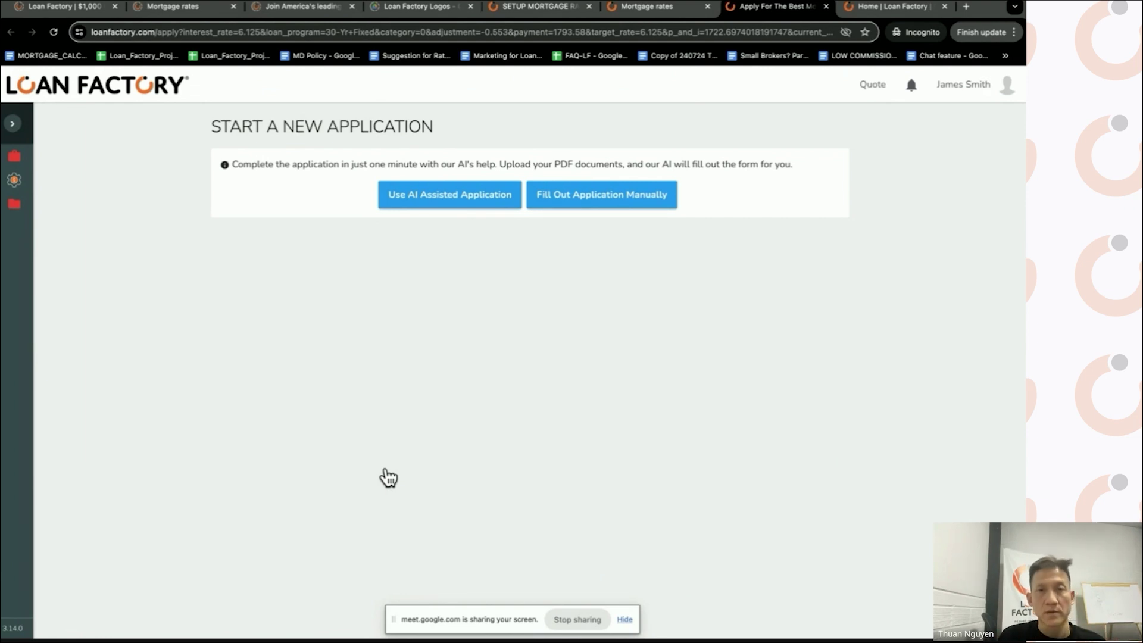
- Choose the AI-assisted application after reviewing its required documents list
drag(321, 164, 417, 164)
click(557, 235)
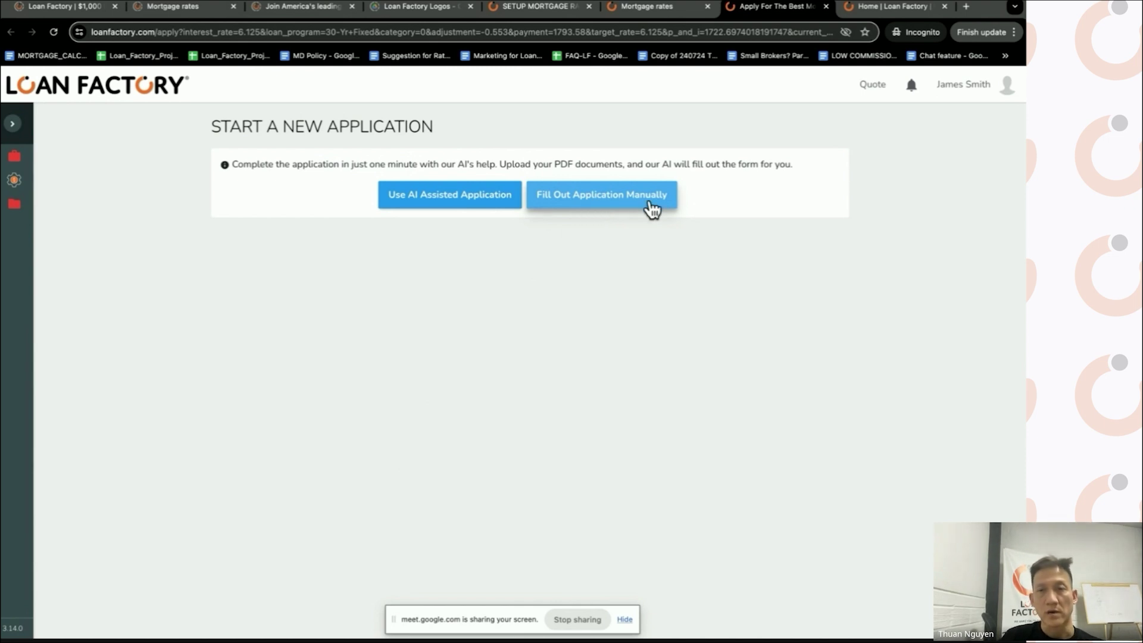
click(433, 206)
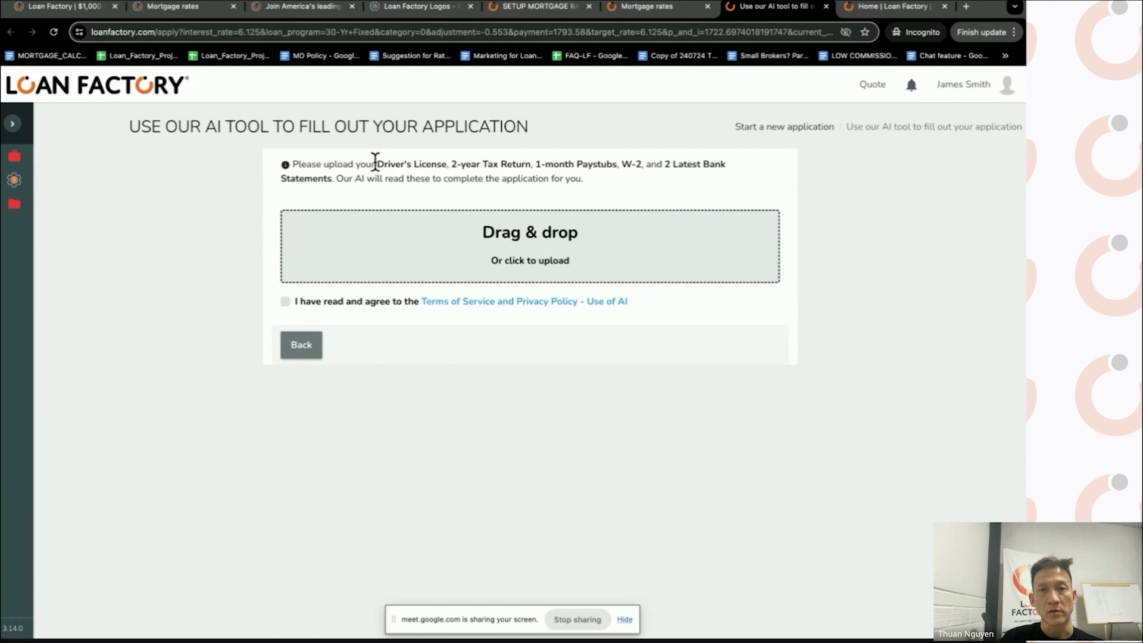
drag(375, 161, 601, 164)
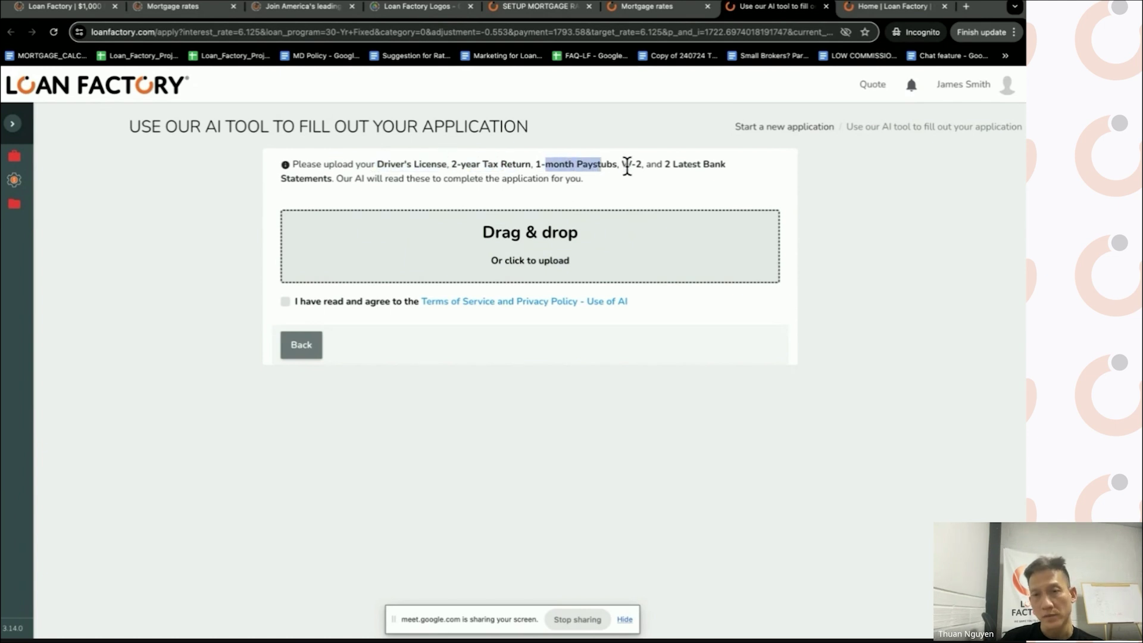
click(628, 166)
drag(693, 164, 714, 179)
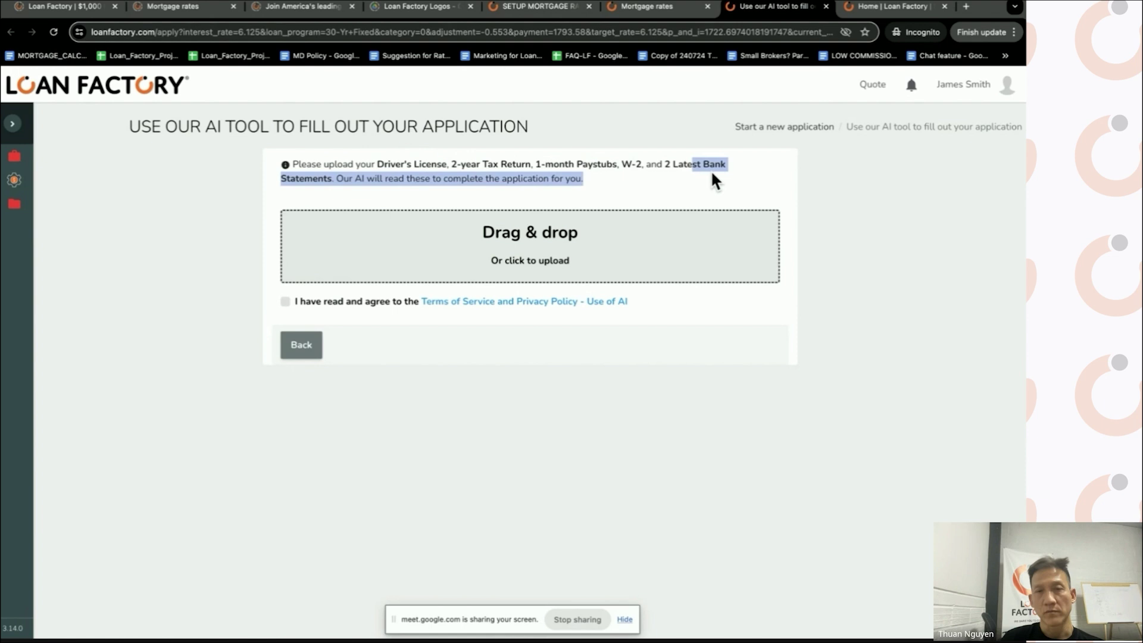
click(538, 183)
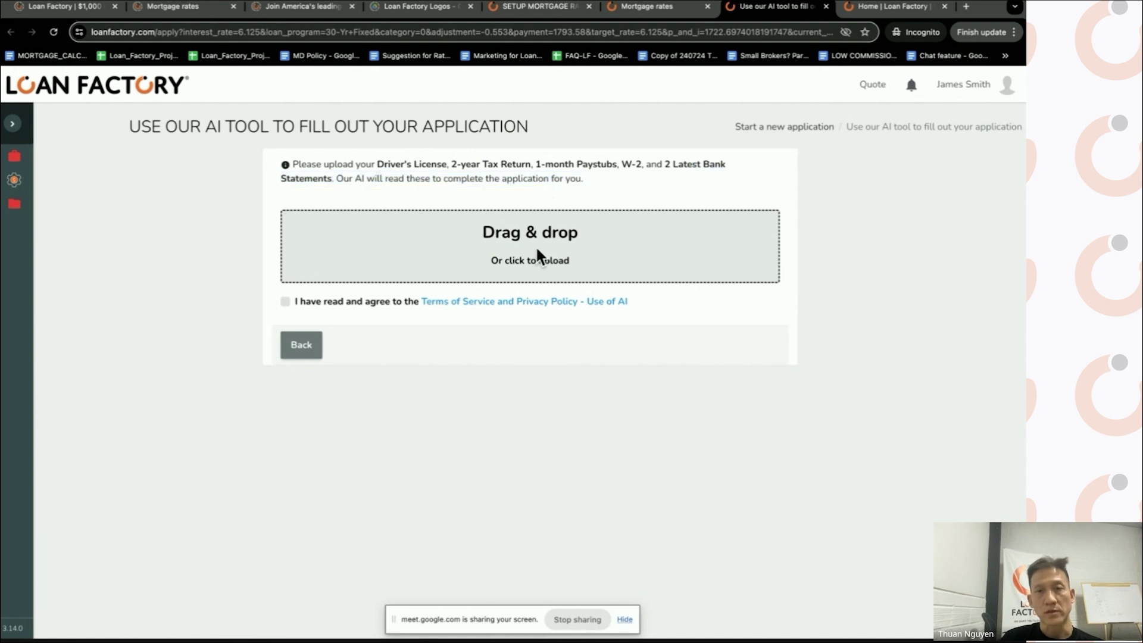
- Accept the Terms of Service and AI use, then cancel the file picker
click(283, 303)
scroll(301, 303, down, 5)
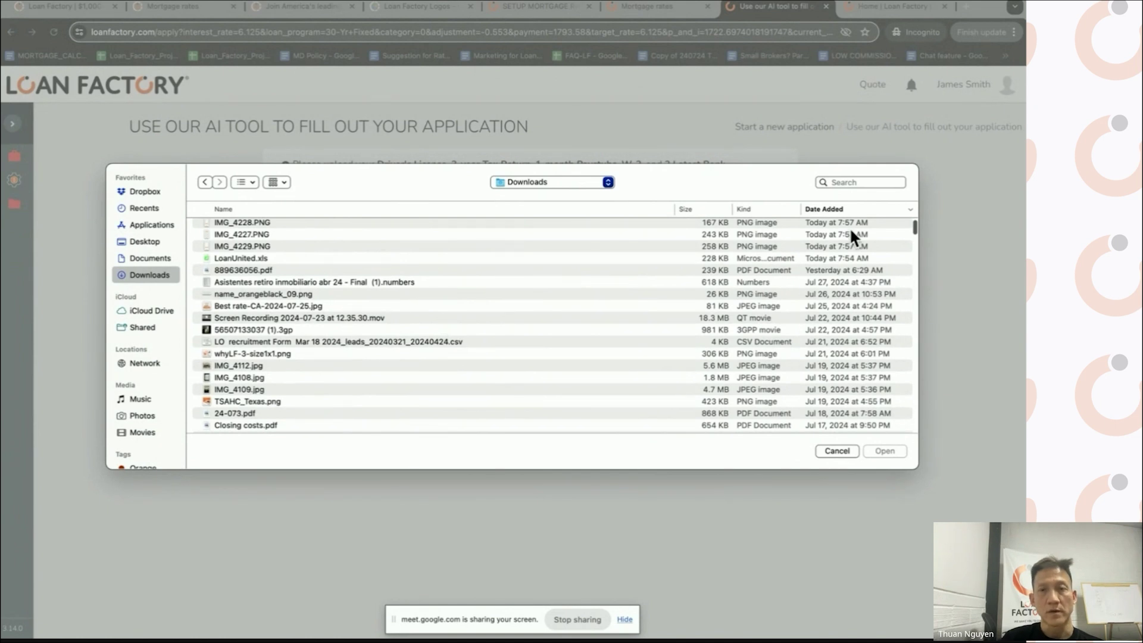
click(838, 451)
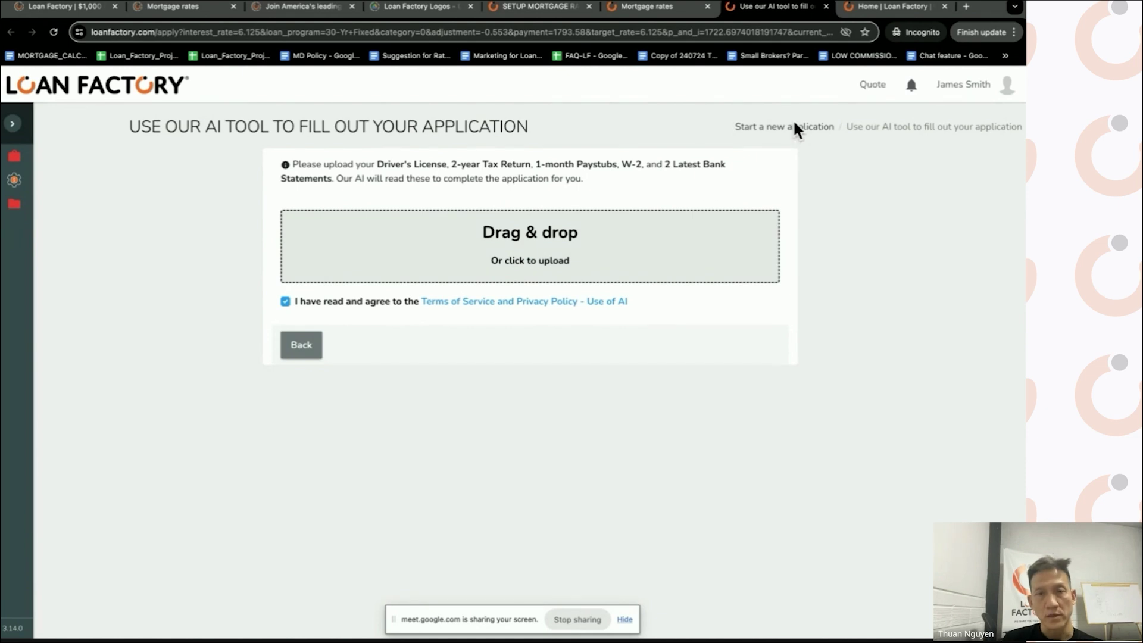
- Switch to the manual application and enter property ZIP code 95111
click(305, 348)
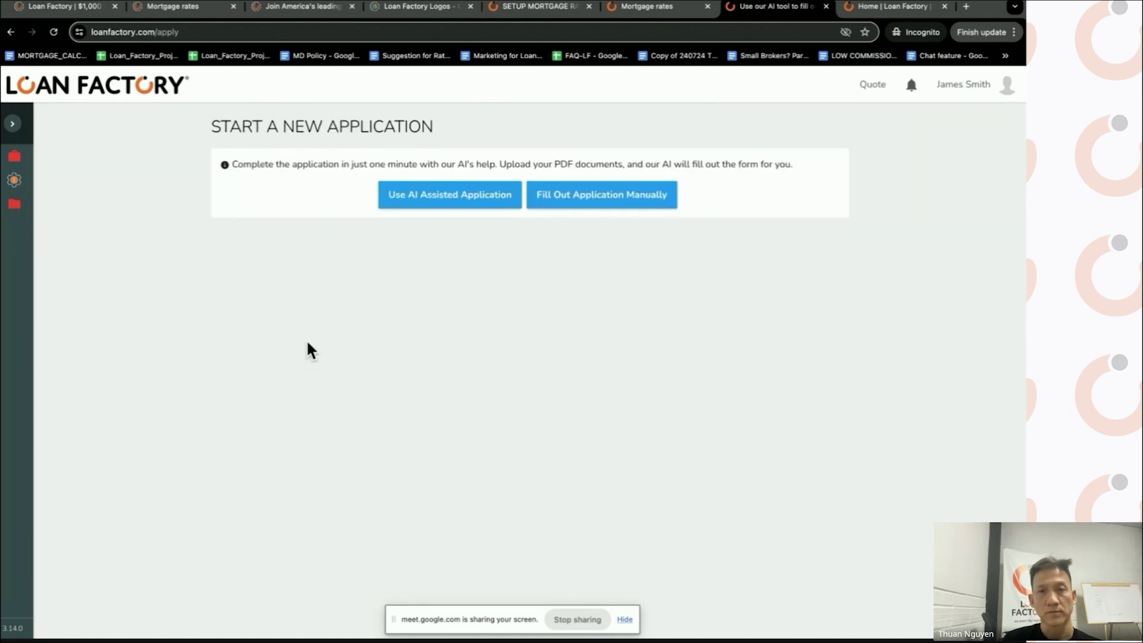
click(606, 197)
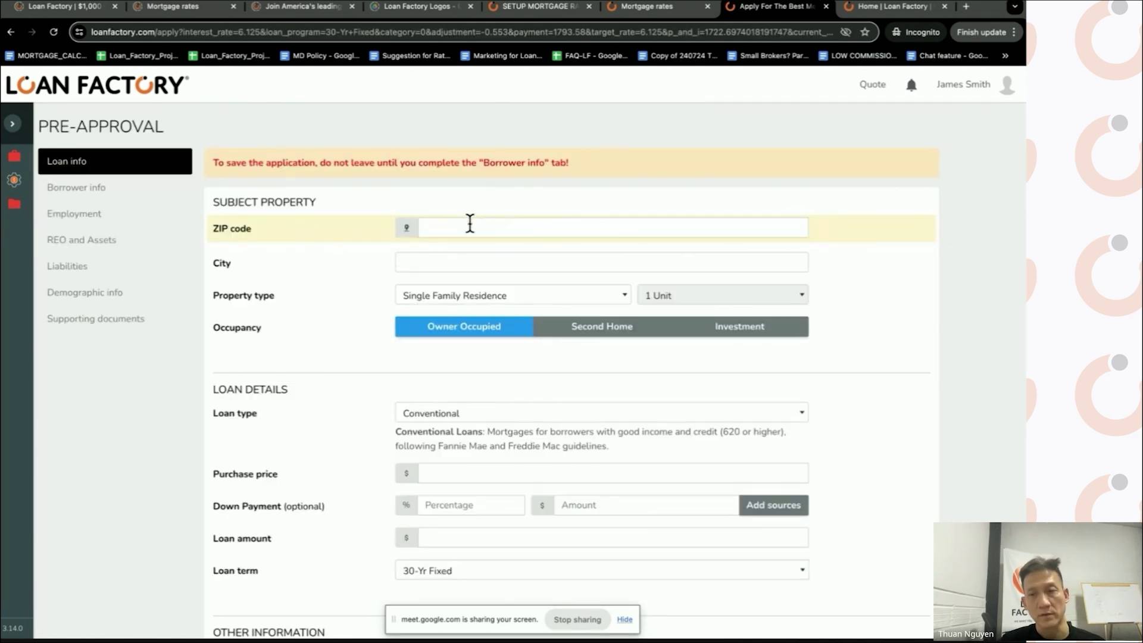
click(470, 224)
text(95111)
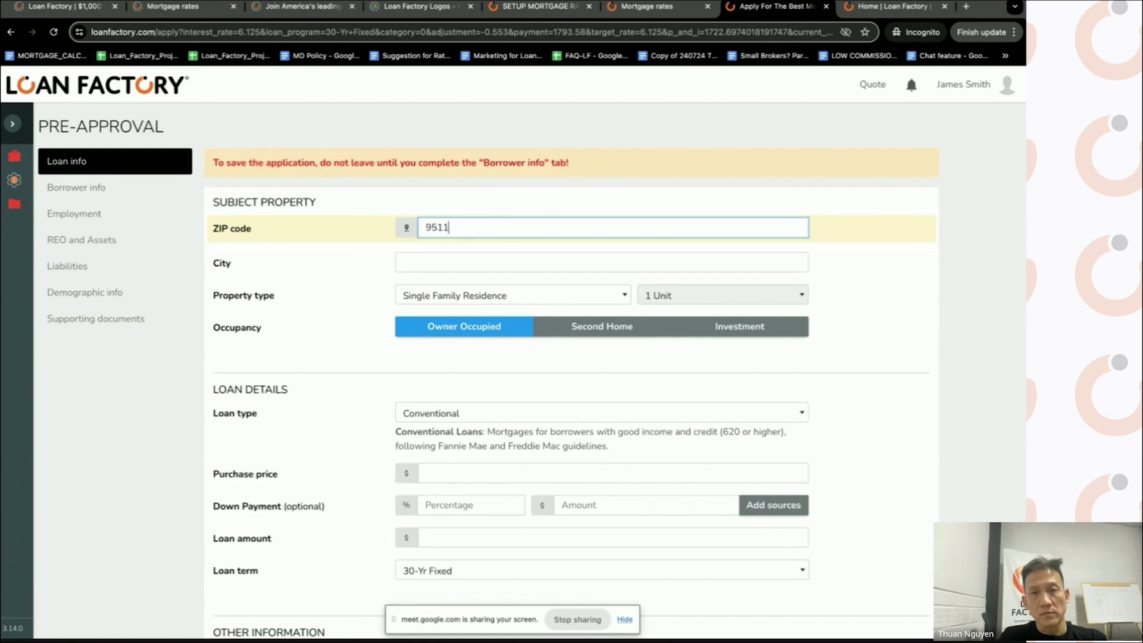
key(Tab)
scroll(327, 416, down, 3)
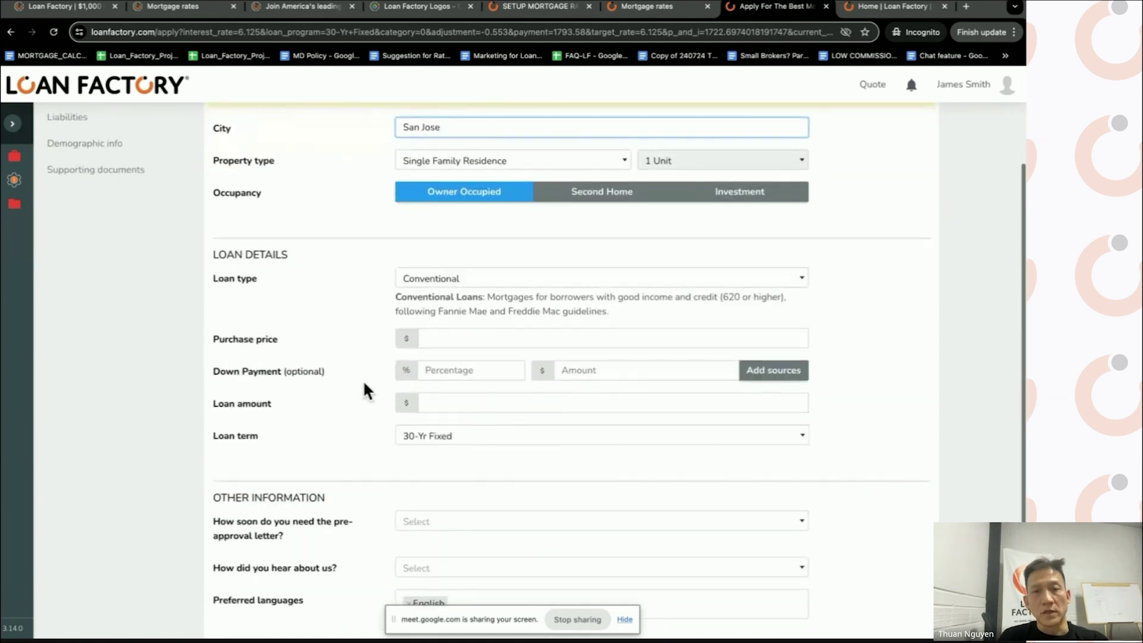
- Enter a $500,000 purchase price with a 20% down payment
click(443, 338)
text(500000)
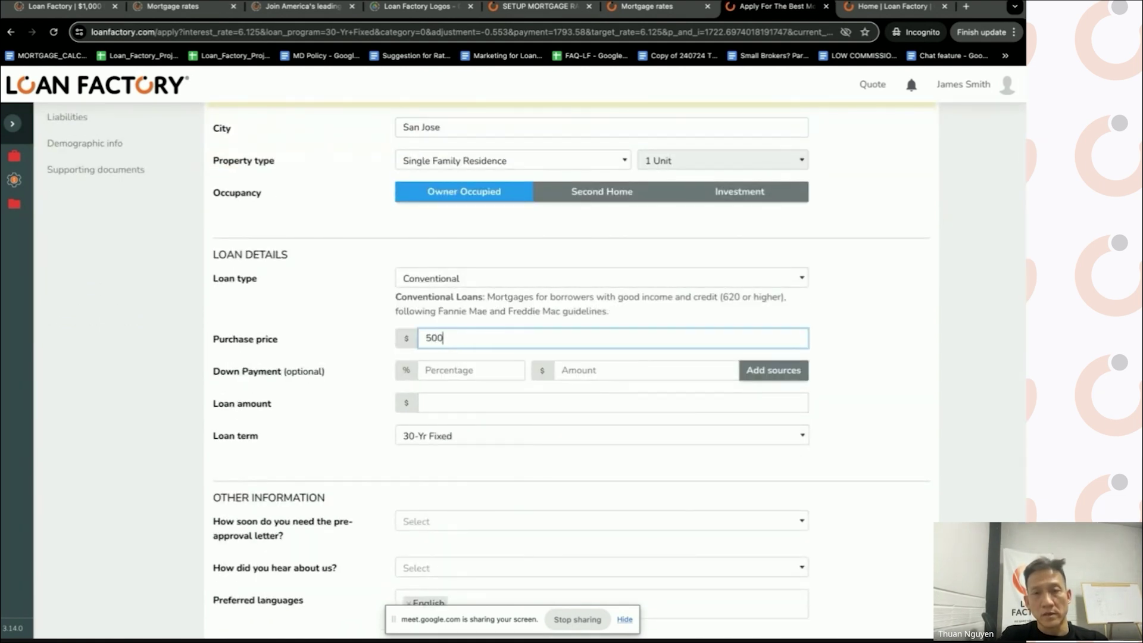
click(432, 373)
click(433, 405)
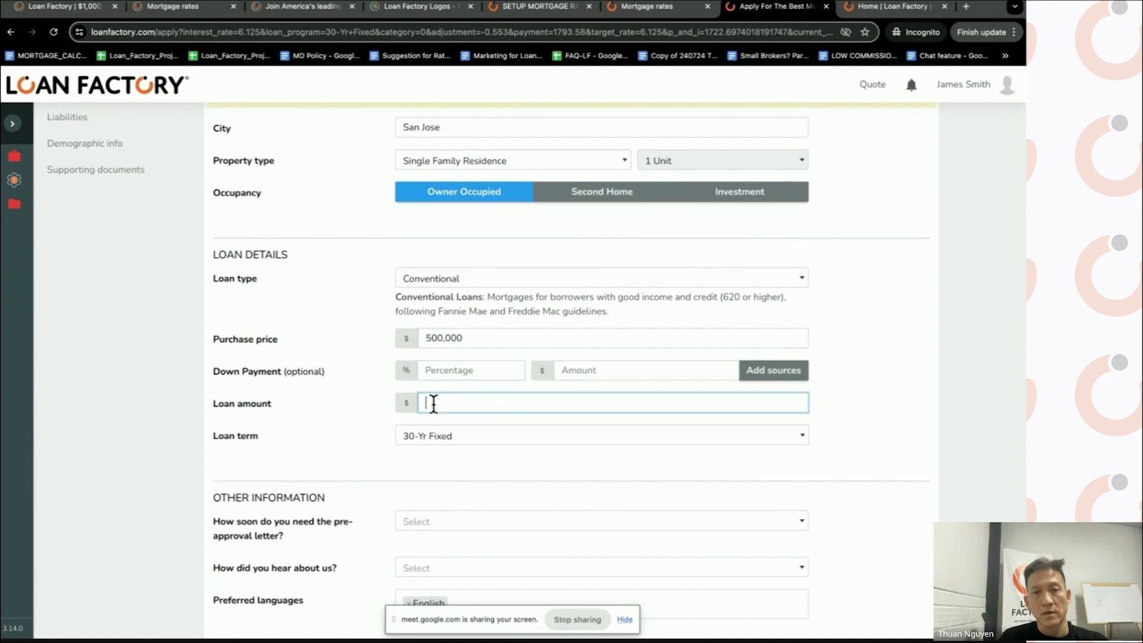
click(439, 371)
text(20)
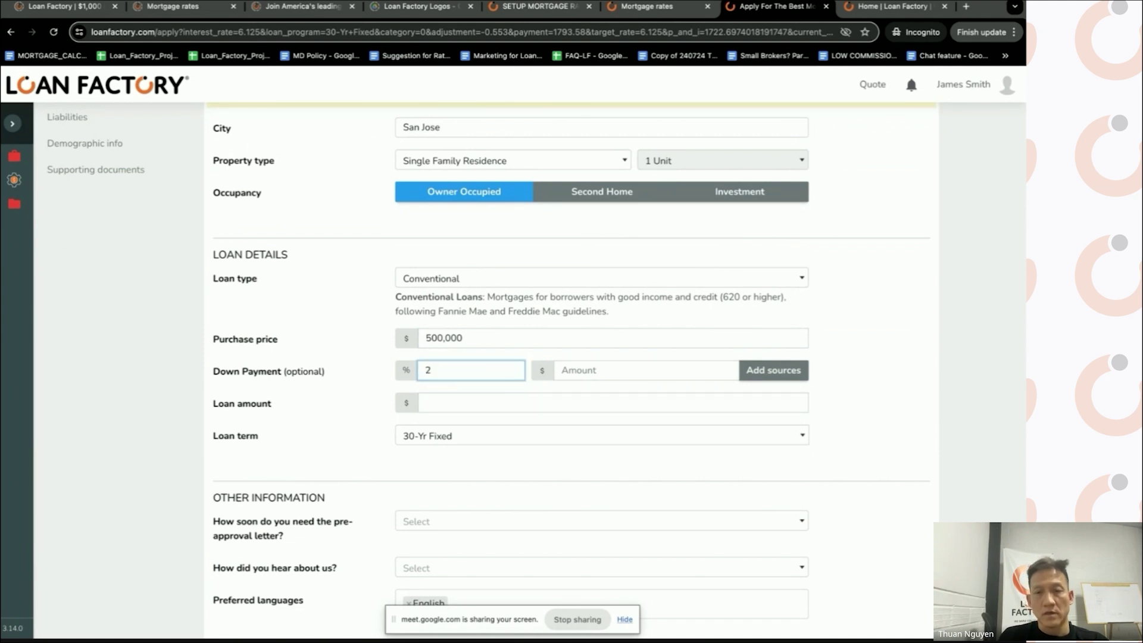
key(Tab)
scroll(300, 473, down, 3)
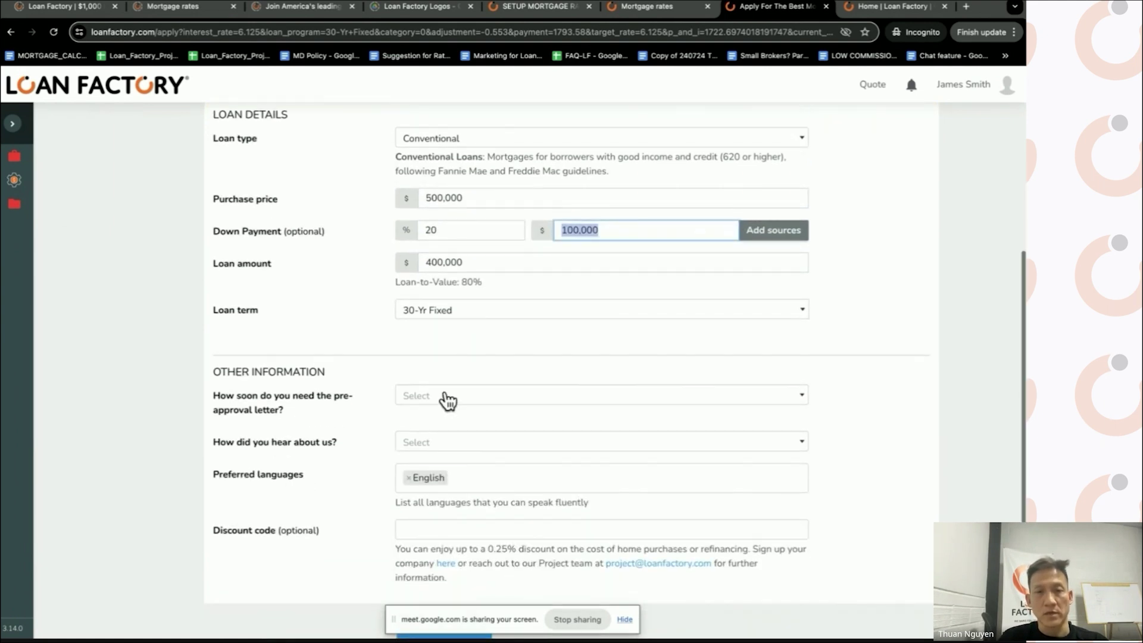
- Set letter timing to Tomorrow and referral source to Internet, then save the loan info
click(446, 397)
click(452, 472)
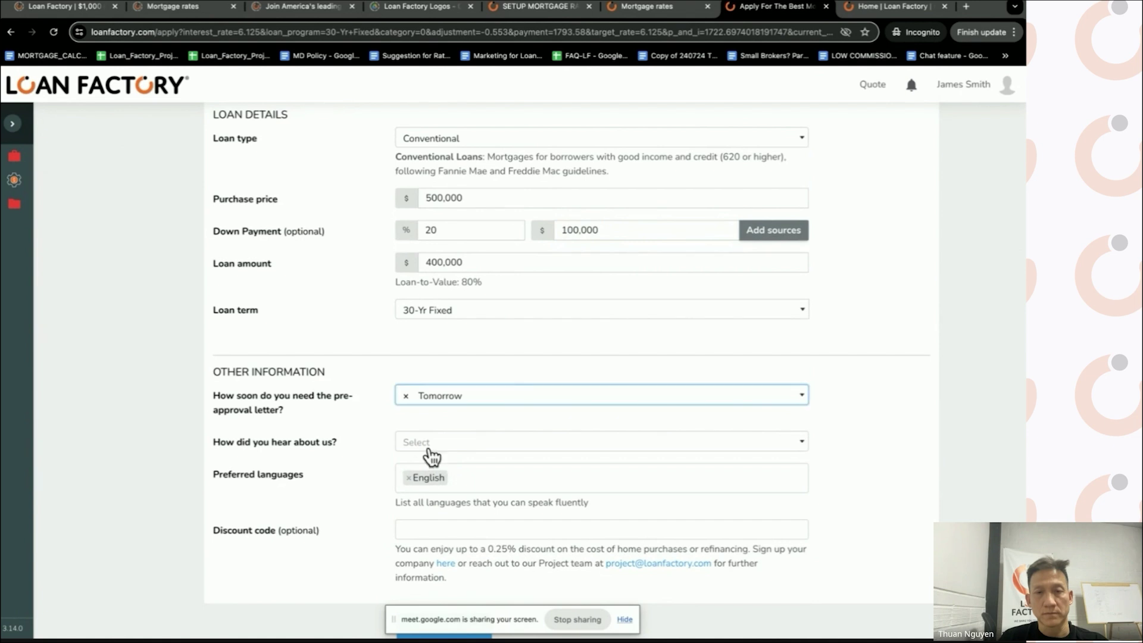
click(428, 445)
click(441, 535)
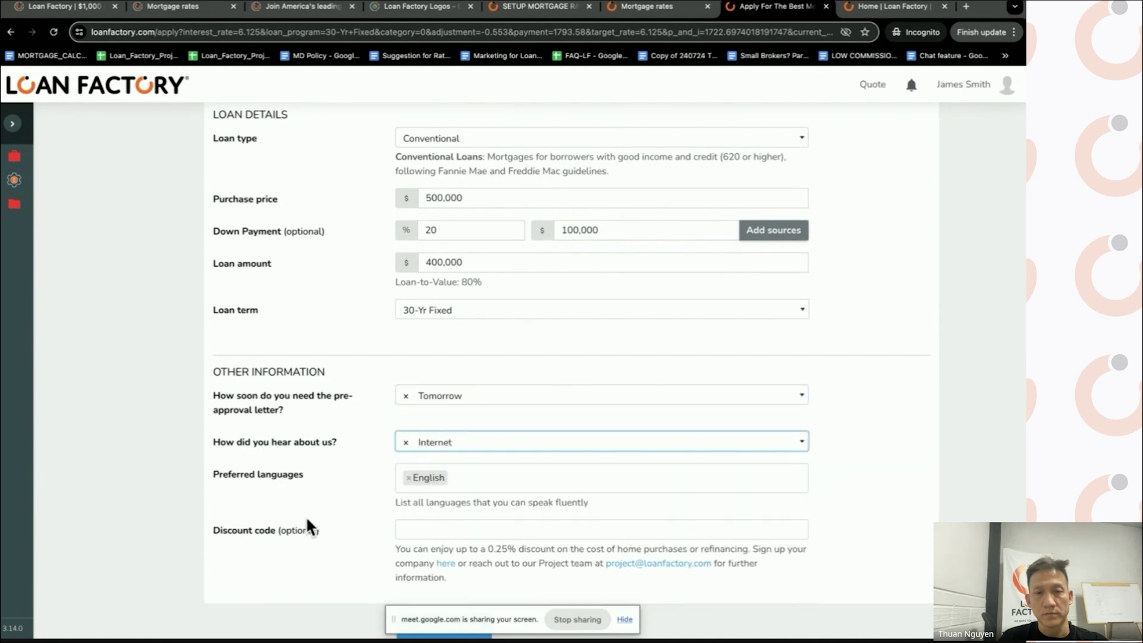
scroll(306, 516, down, 1)
click(420, 504)
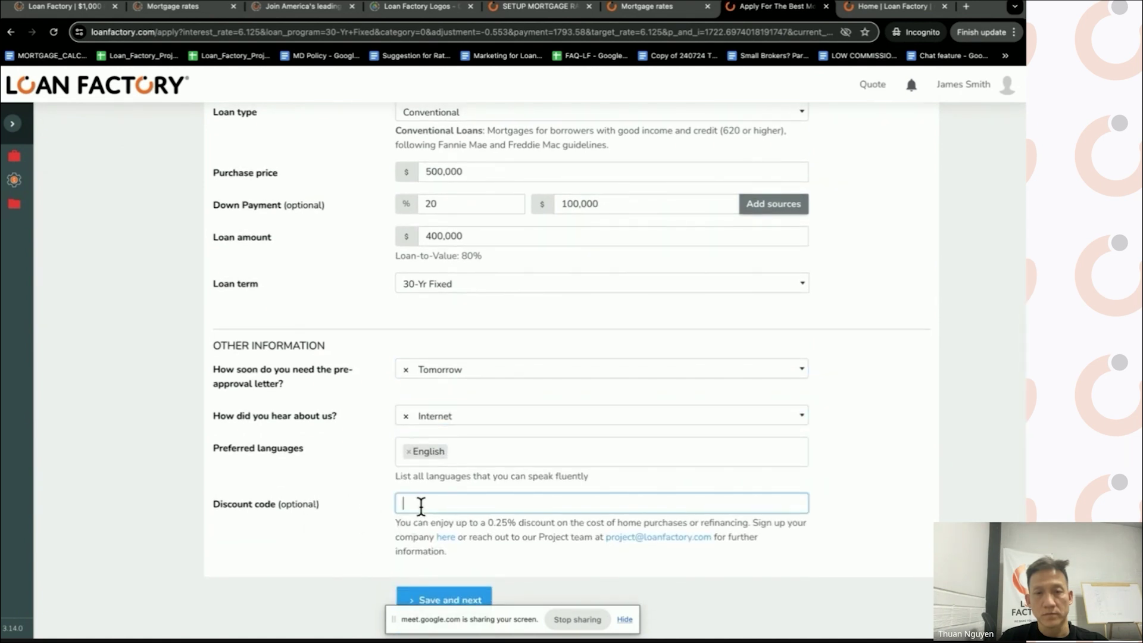
click(446, 599)
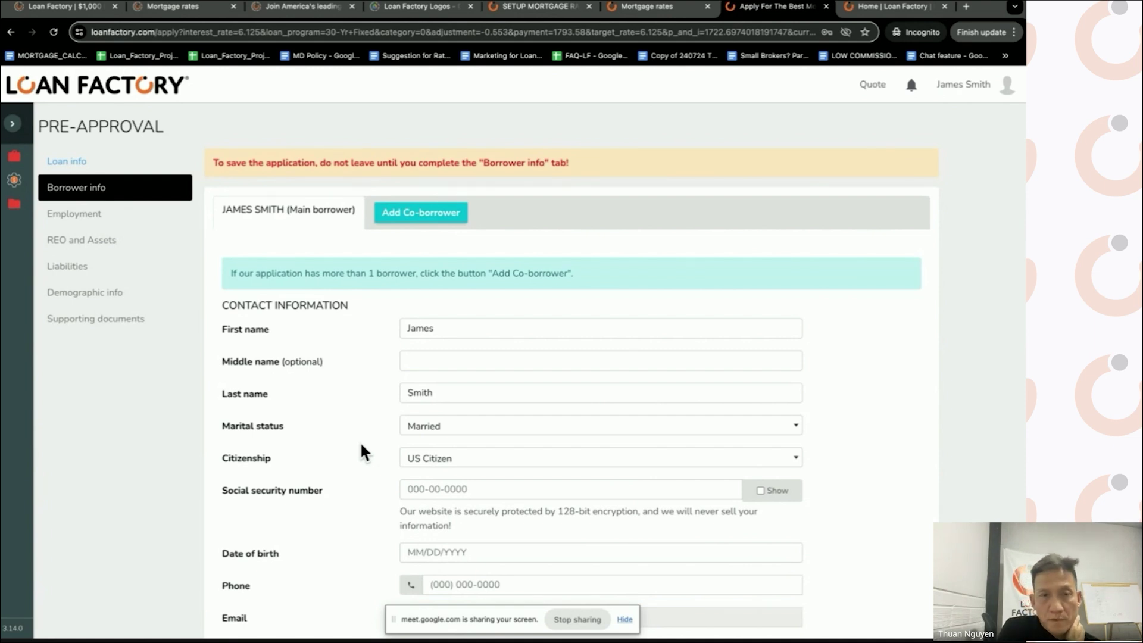
scroll(361, 447, down, 5)
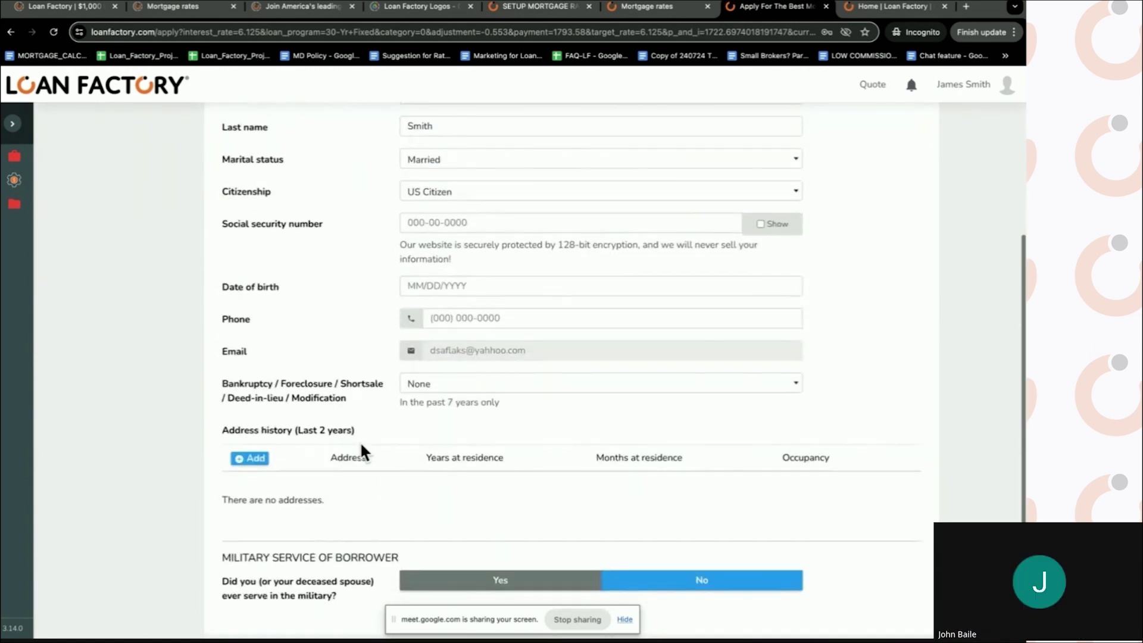
click(452, 285)
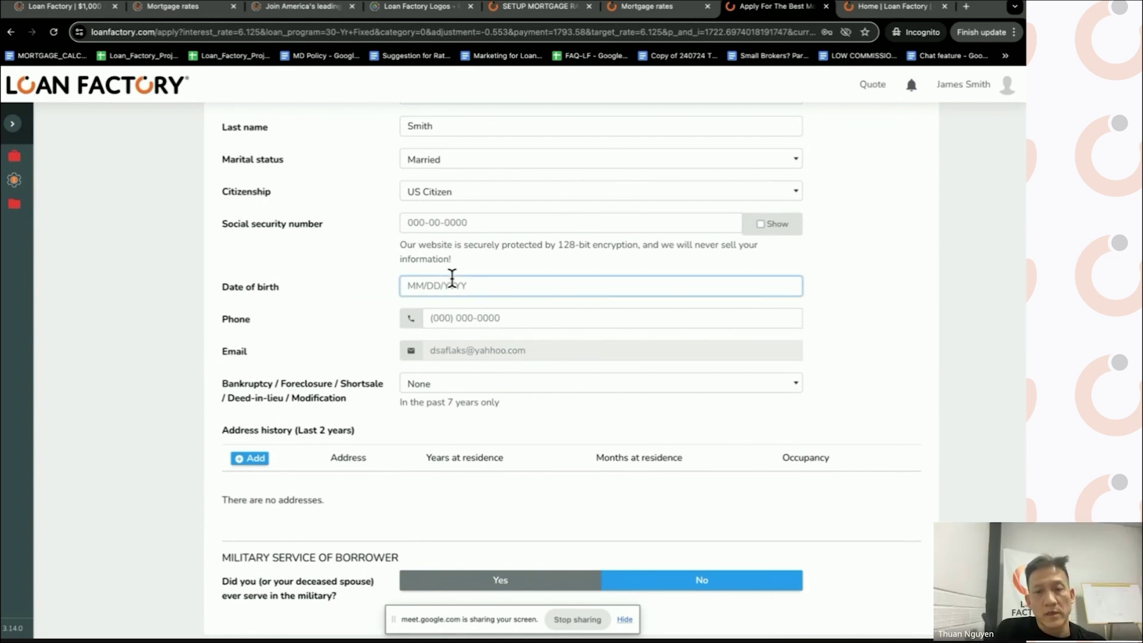
text(07/17)
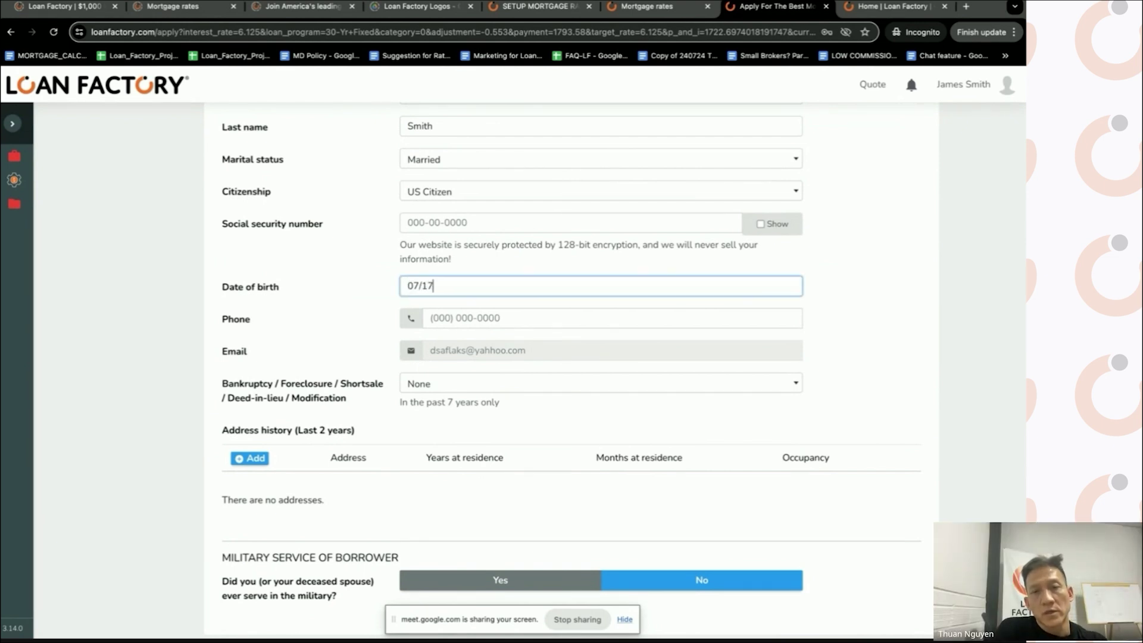
text(/2000)
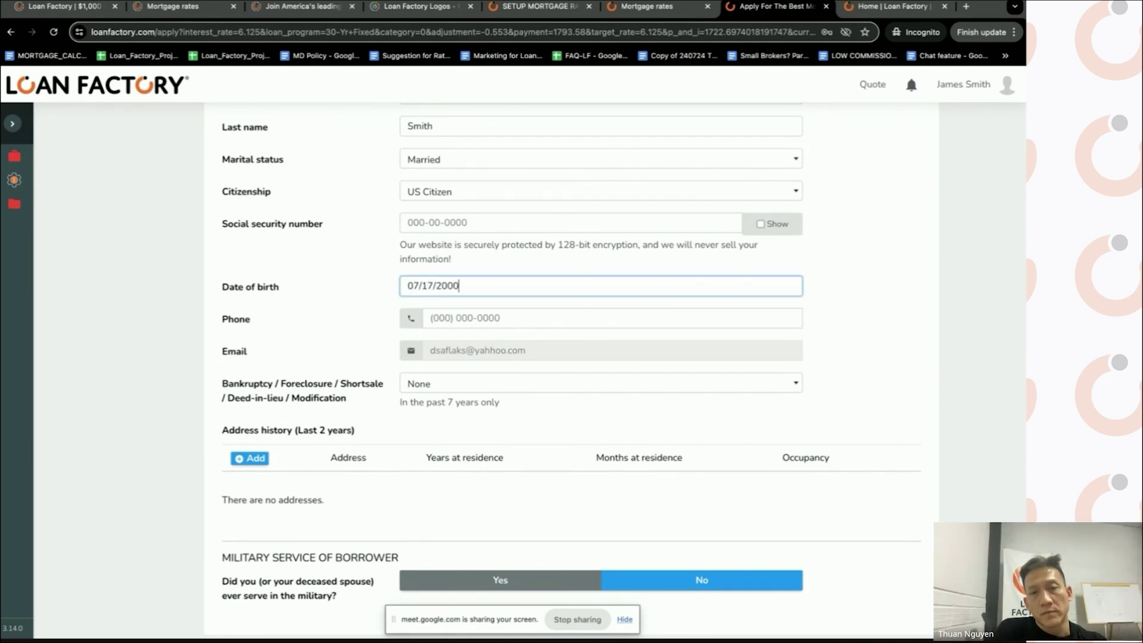
key(Tab)
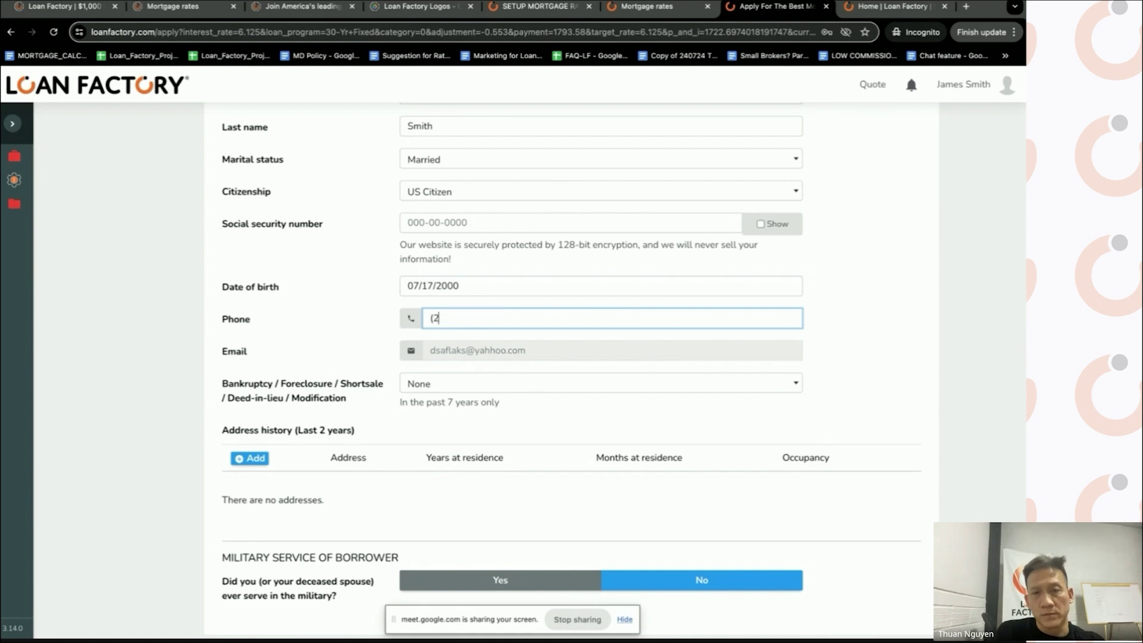
click(348, 333)
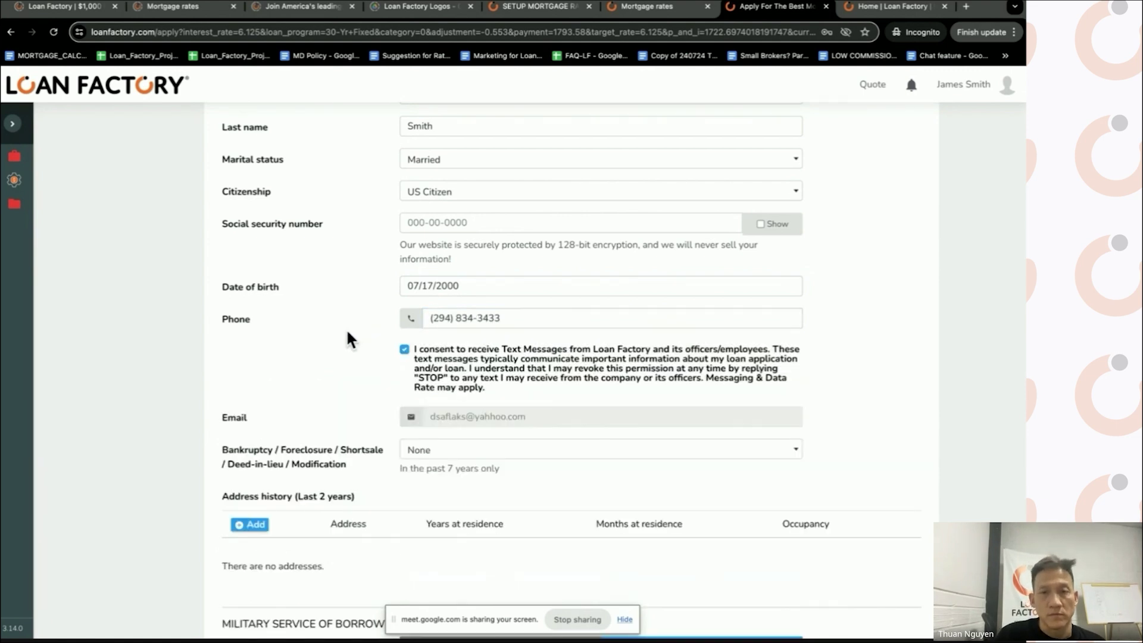
scroll(292, 393, down, 2)
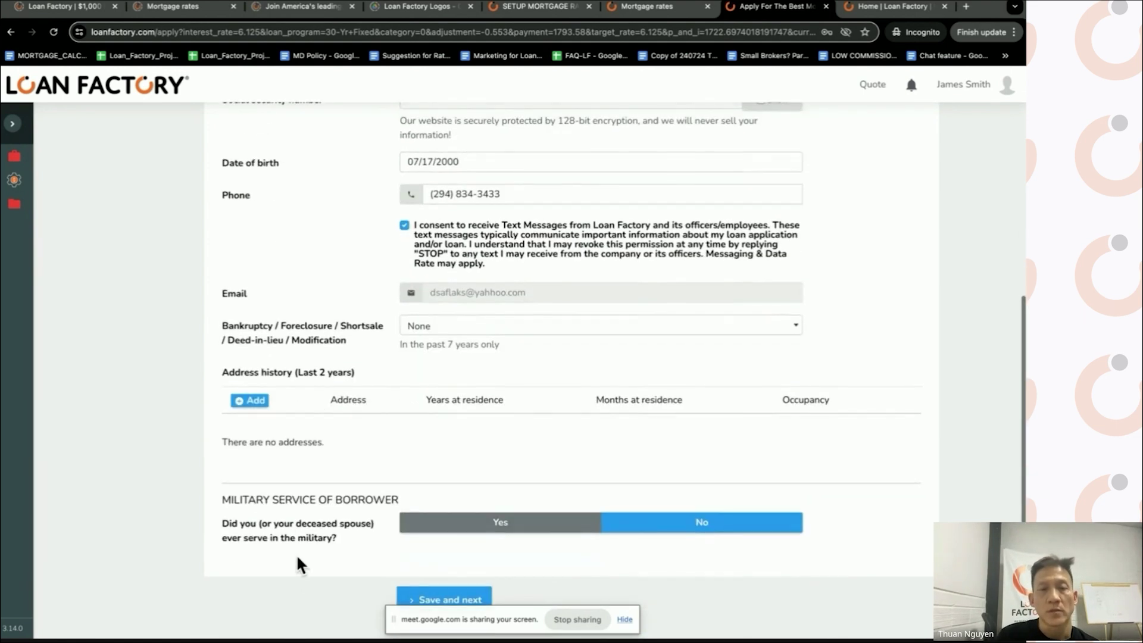
click(465, 600)
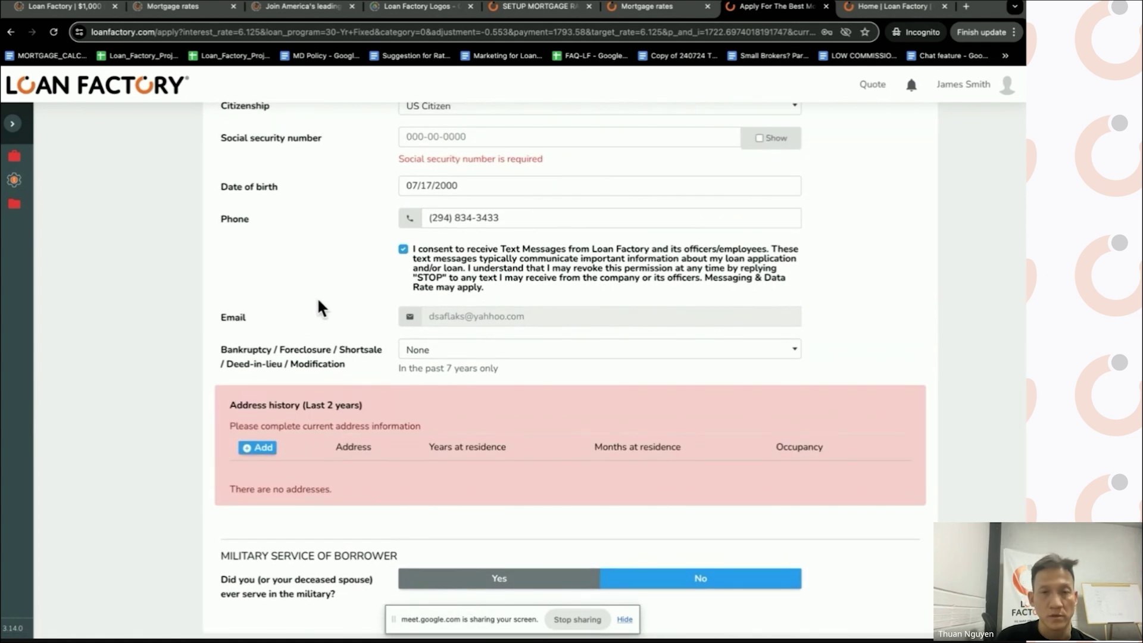
scroll(357, 286, up, 1)
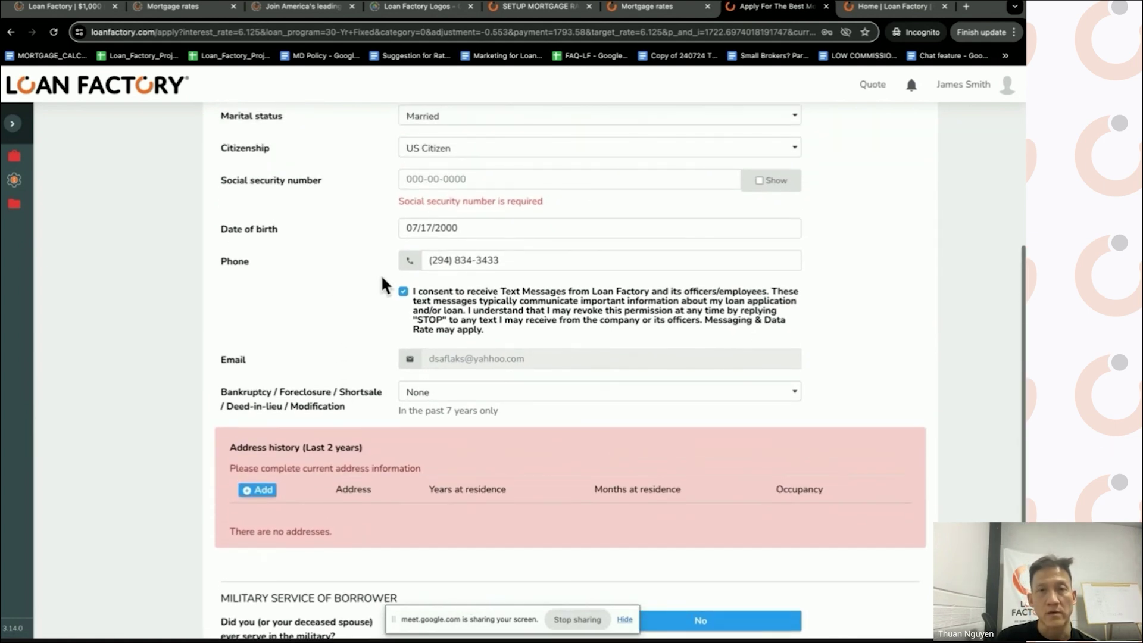
- Enter the borrower's social security number and start adding a current address
click(490, 176)
text(123456789)
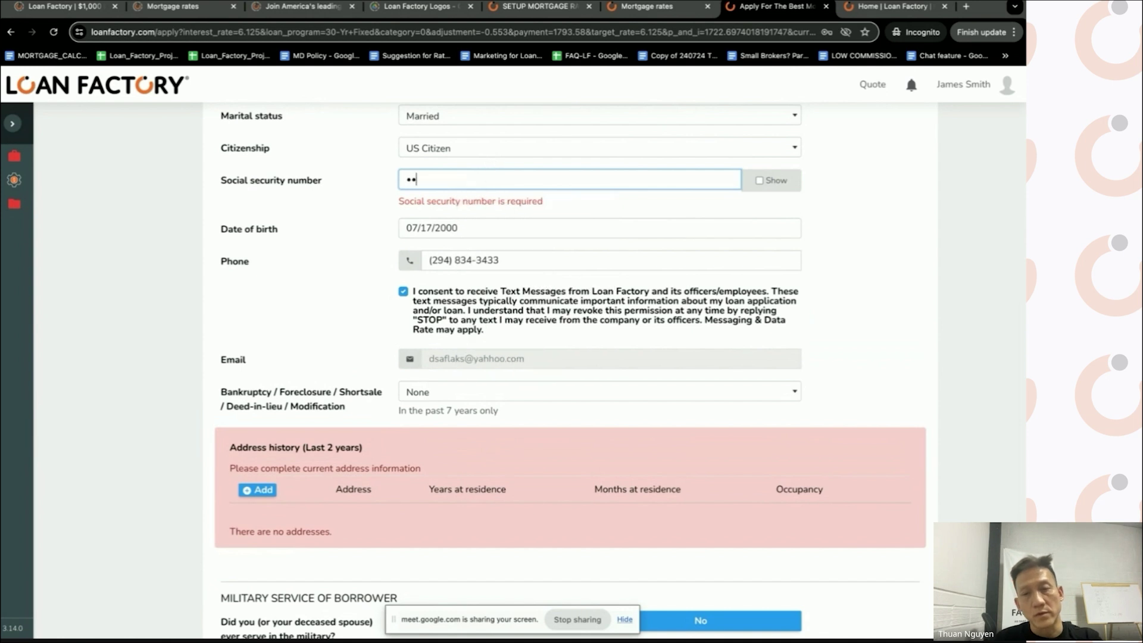
text(9)
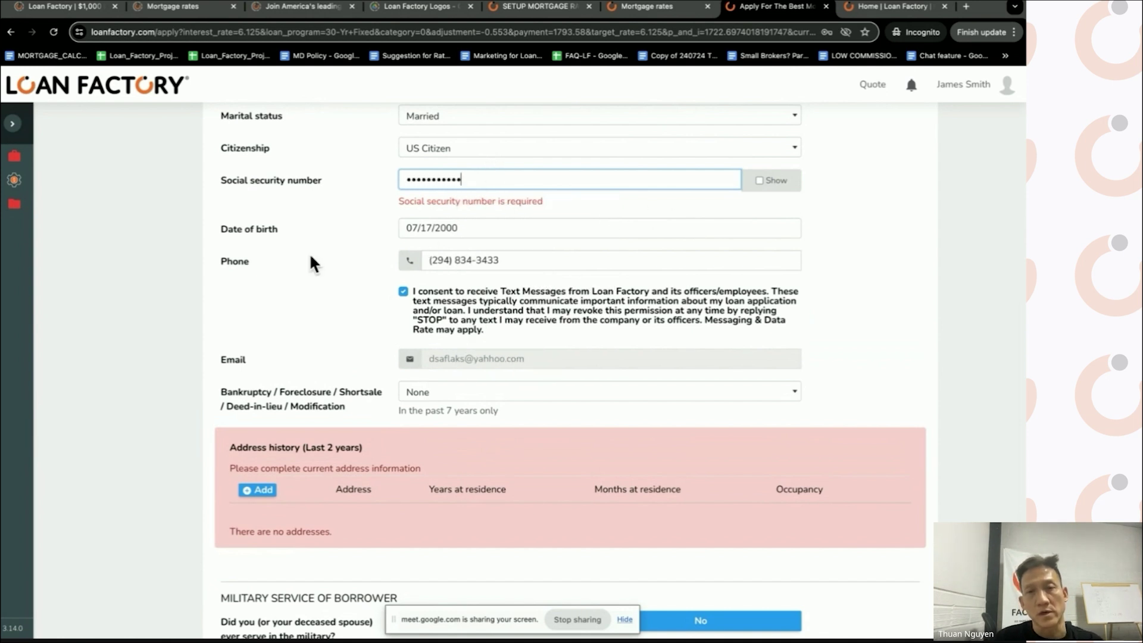
click(309, 253)
scroll(309, 253, down, 2)
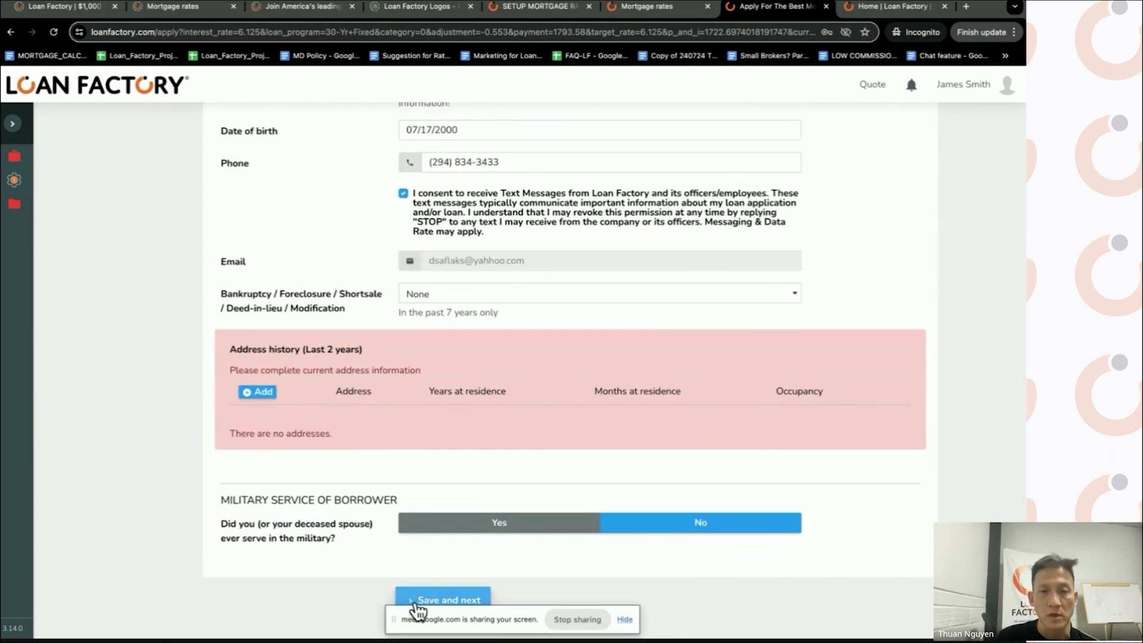
click(256, 393)
- Save the current address with a saved street, ZIP 95111 (San Jose) and 3 years at residence
click(436, 201)
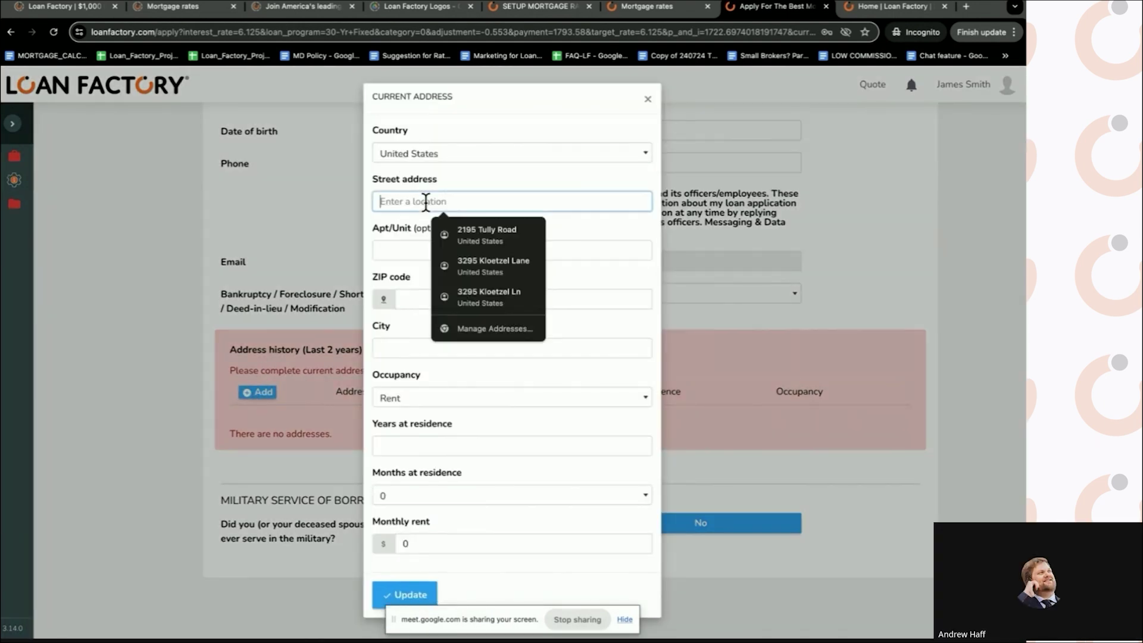
click(481, 262)
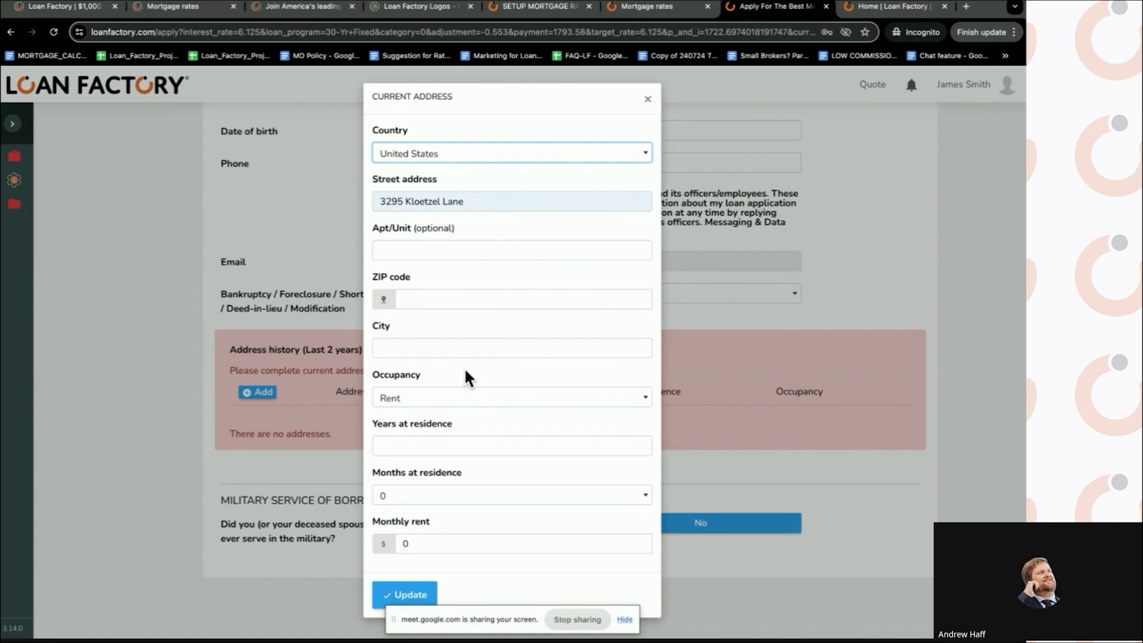
click(410, 595)
click(427, 291)
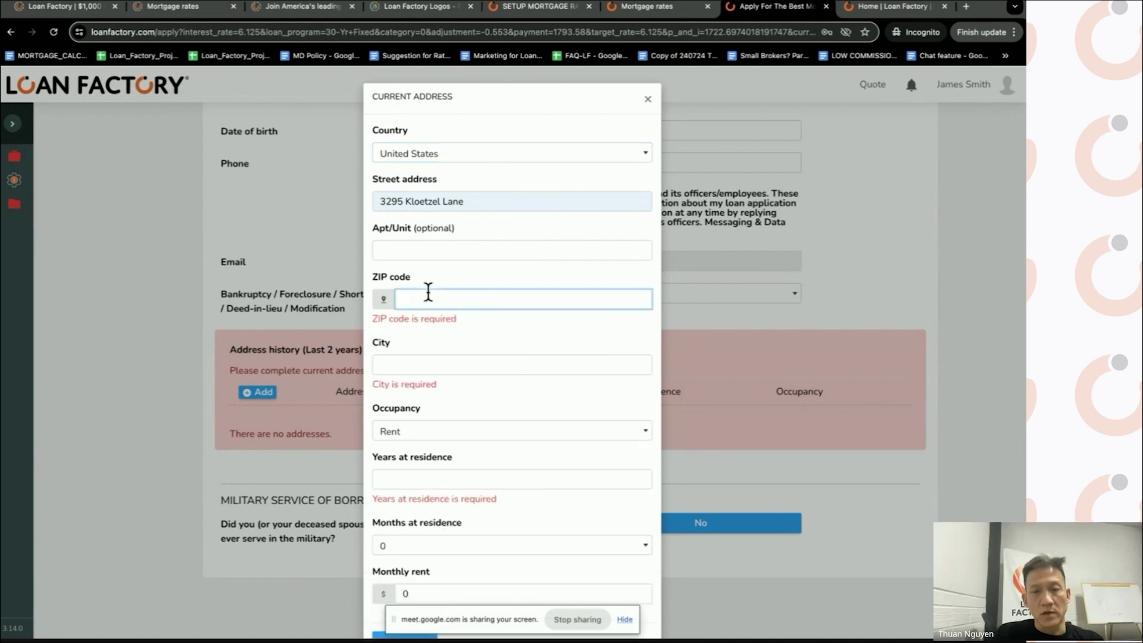
text(95111)
key(Tab)
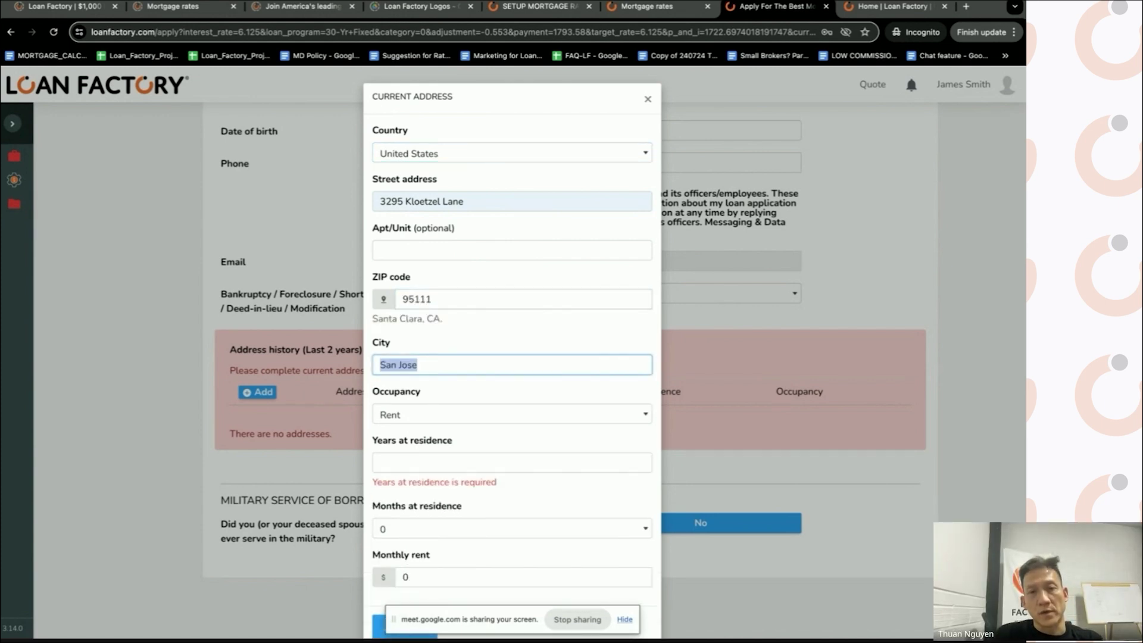
click(410, 467)
text(3)
key(Tab)
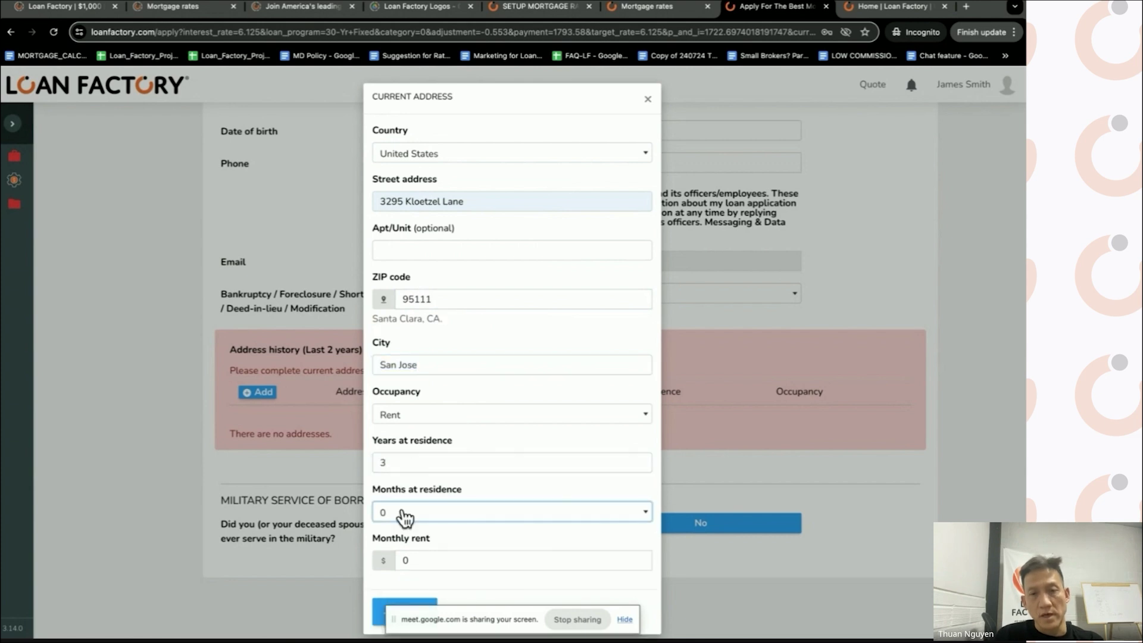
scroll(470, 558, down, 1)
click(412, 597)
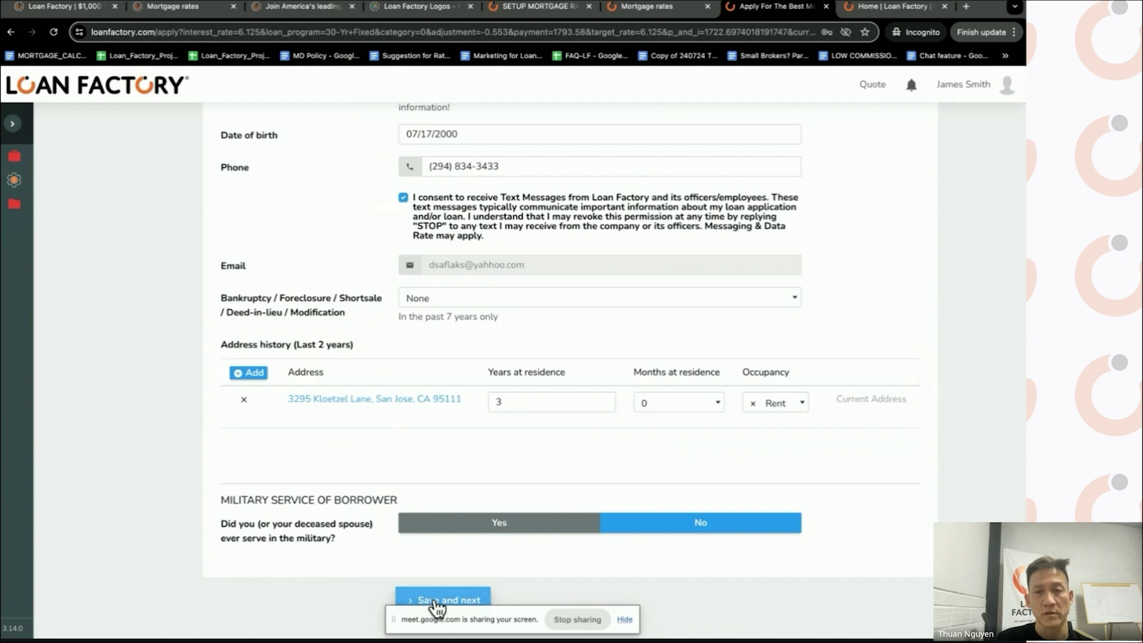
- Save Borrower info and skip the empty Employment page to reach REO and Assets
click(438, 600)
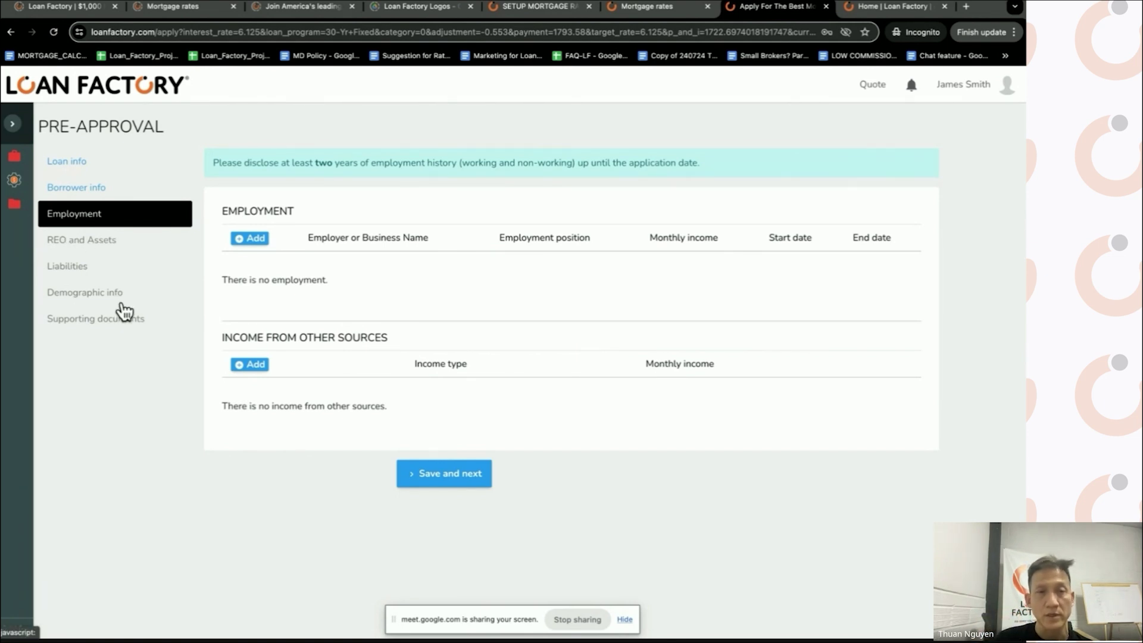
click(443, 481)
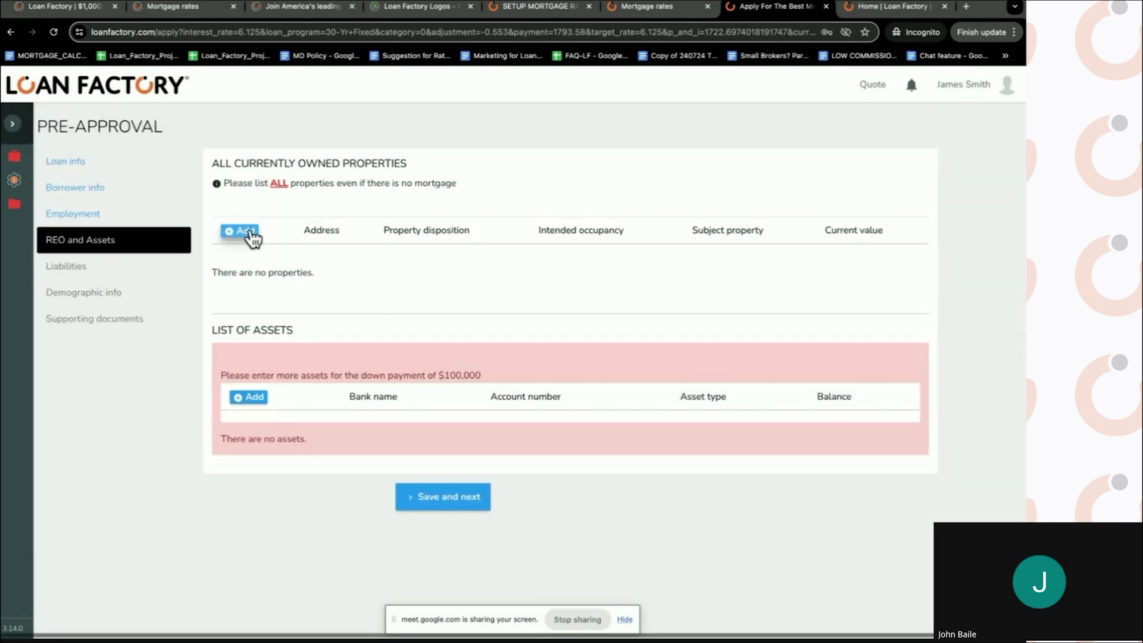
- Add an owned property with the suggested street, ZIP 95111 (San Jose) and $700,000 value
click(249, 231)
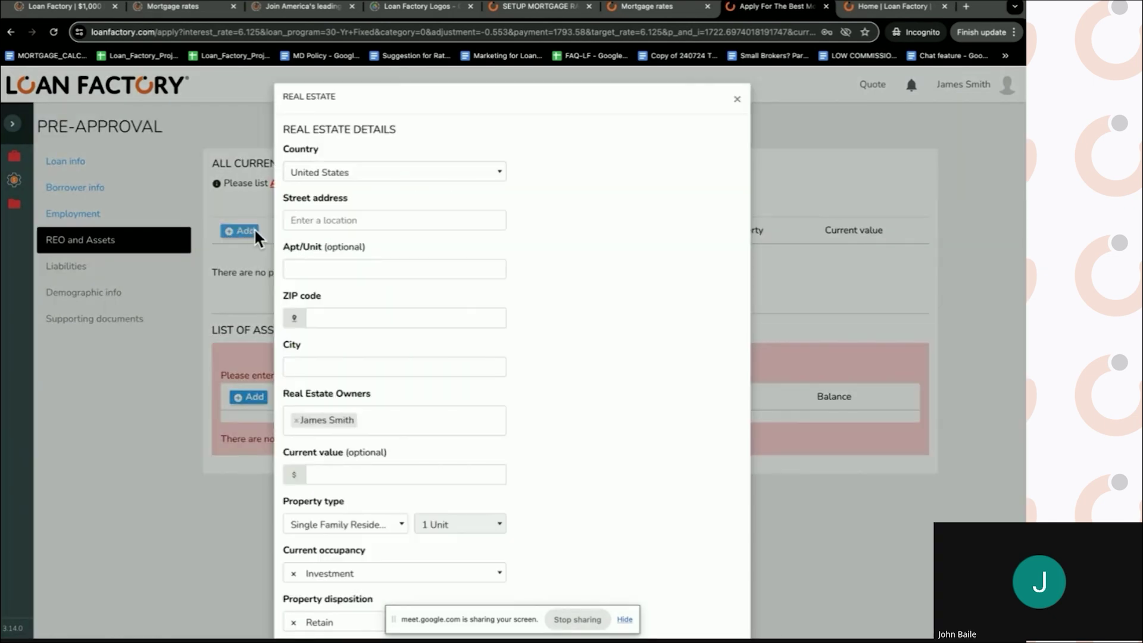
click(349, 221)
click(375, 249)
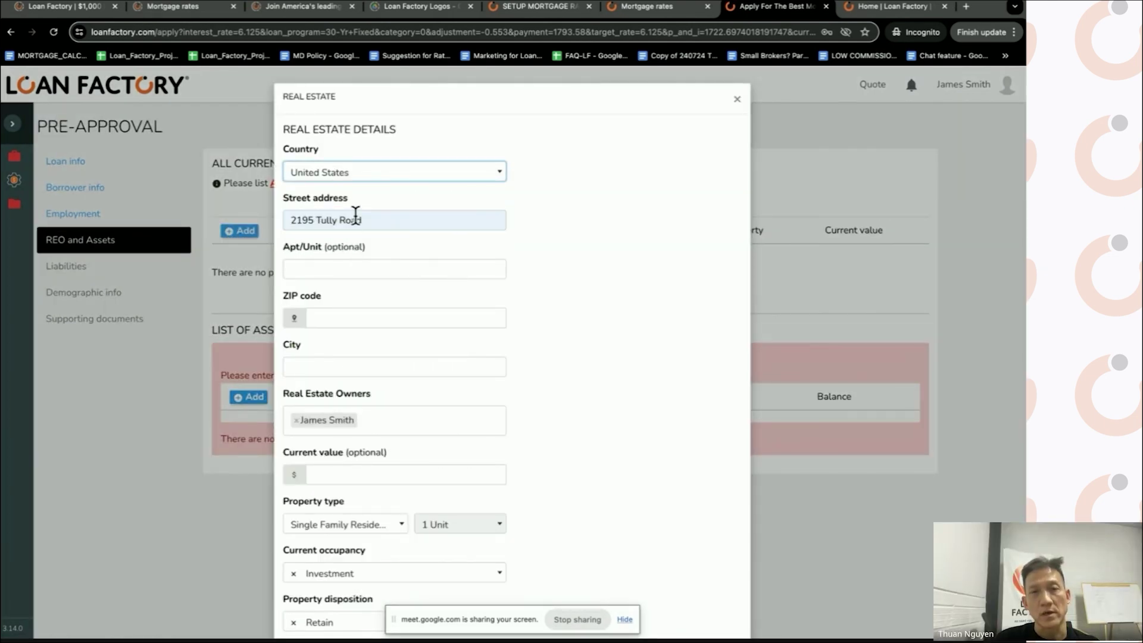
click(334, 315)
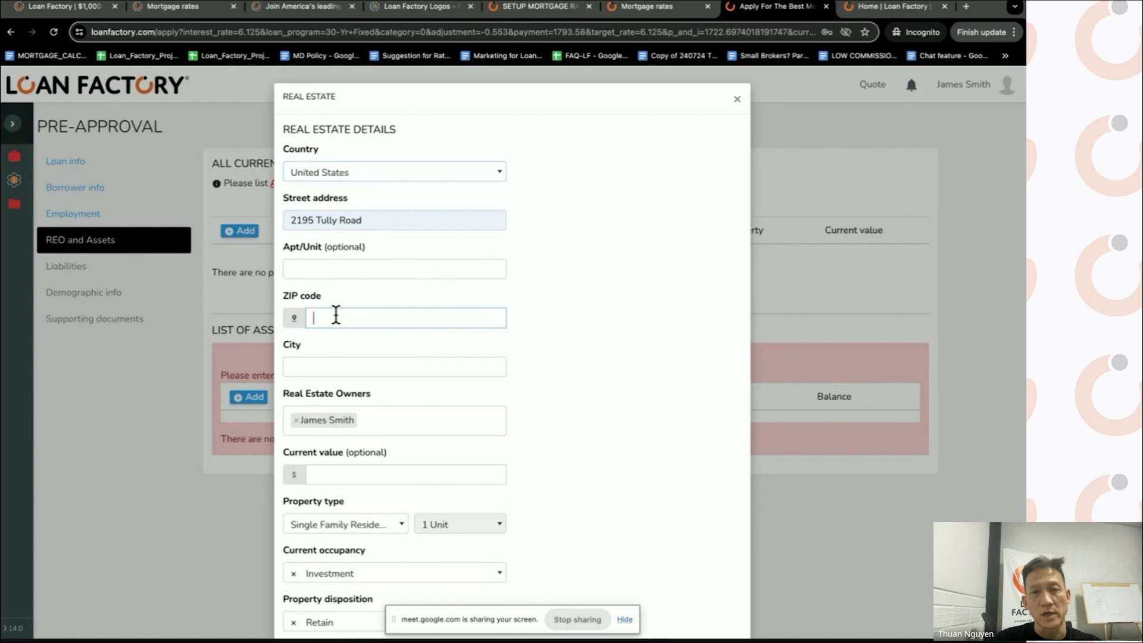
text(95111)
triple_click(375, 383)
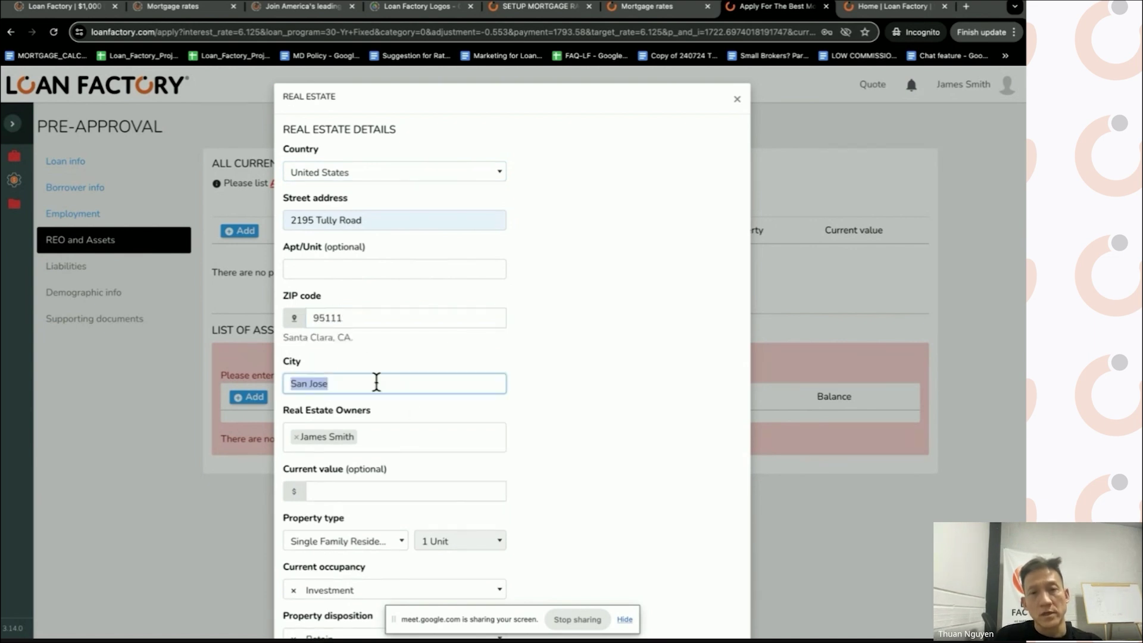
scroll(439, 439, down, 3)
click(338, 353)
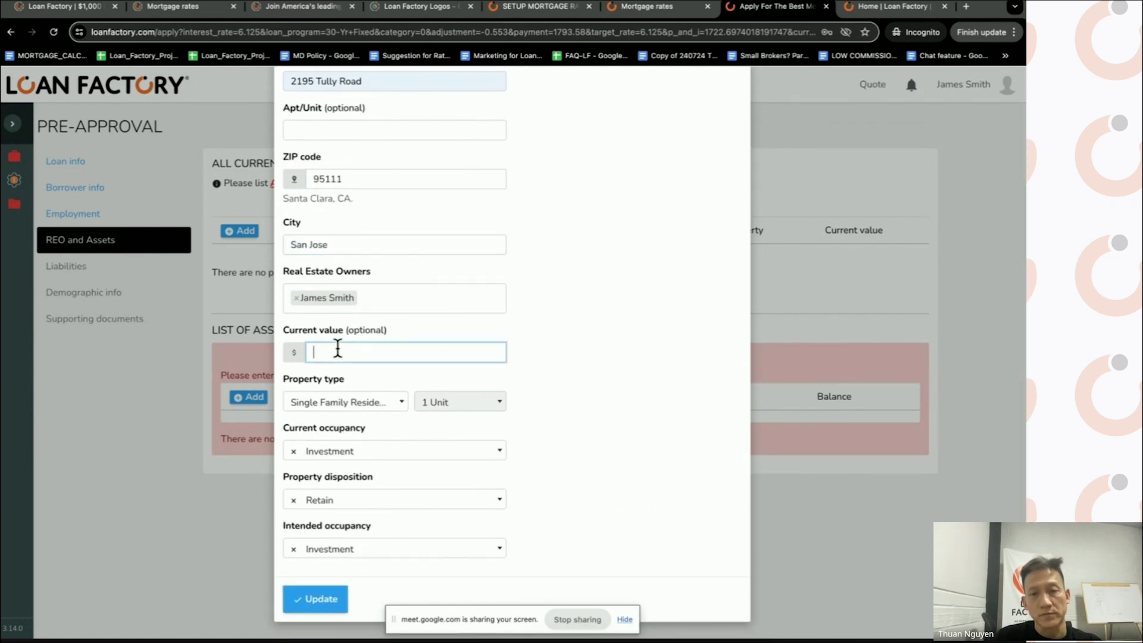
text(700,000)
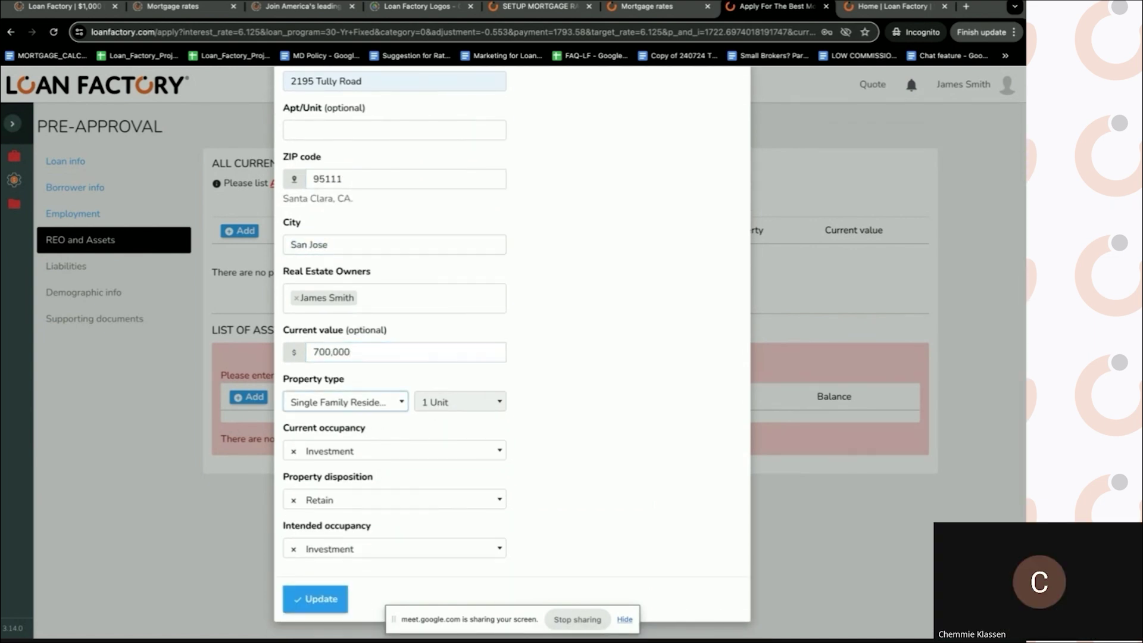
key(Tab)
click(318, 600)
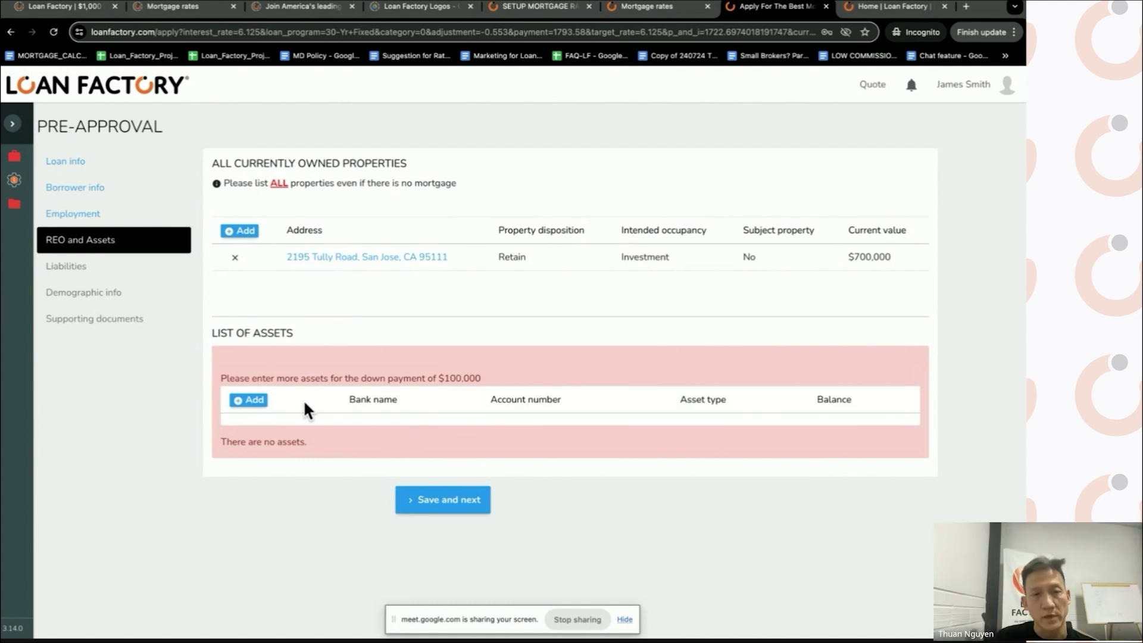
- Add a $300,000 checking asset with bank name and account number, then save and continue
click(250, 401)
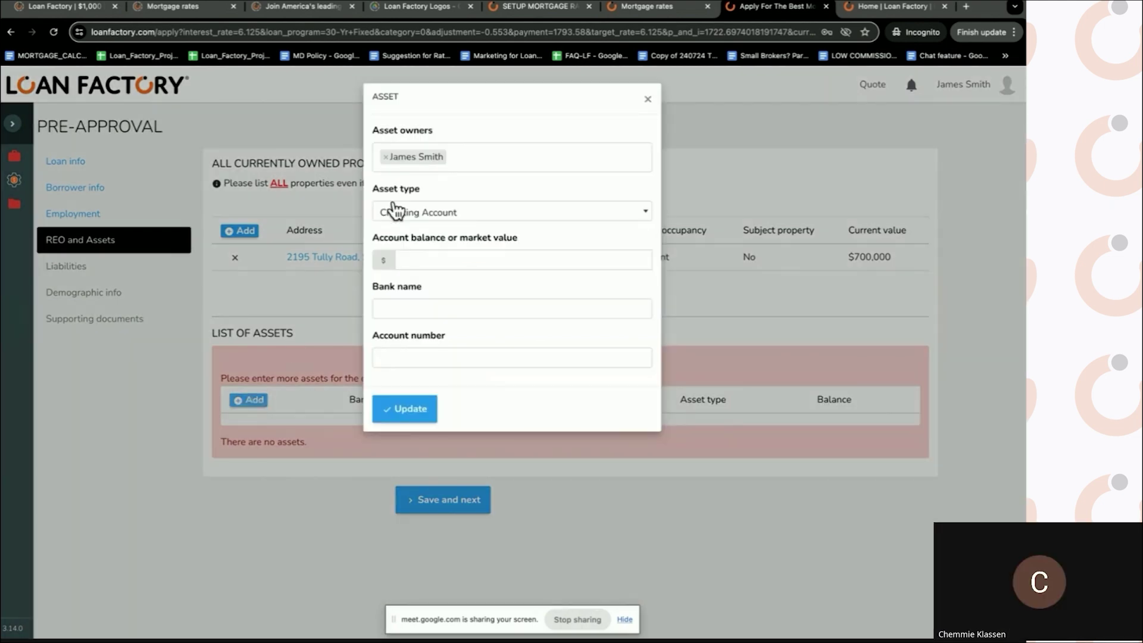
click(413, 256)
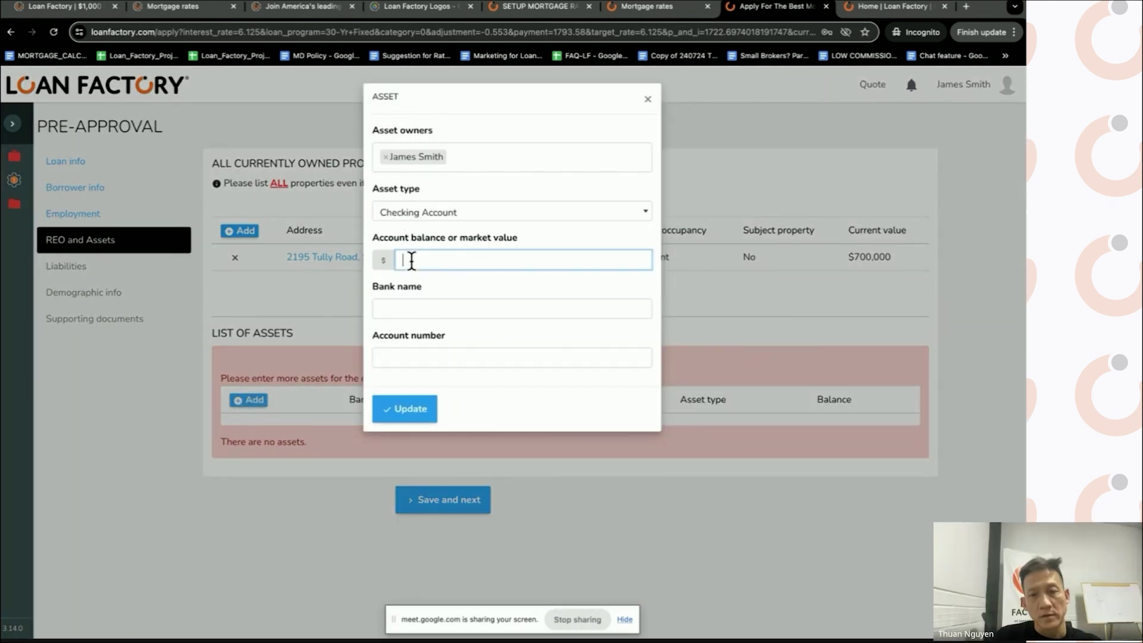
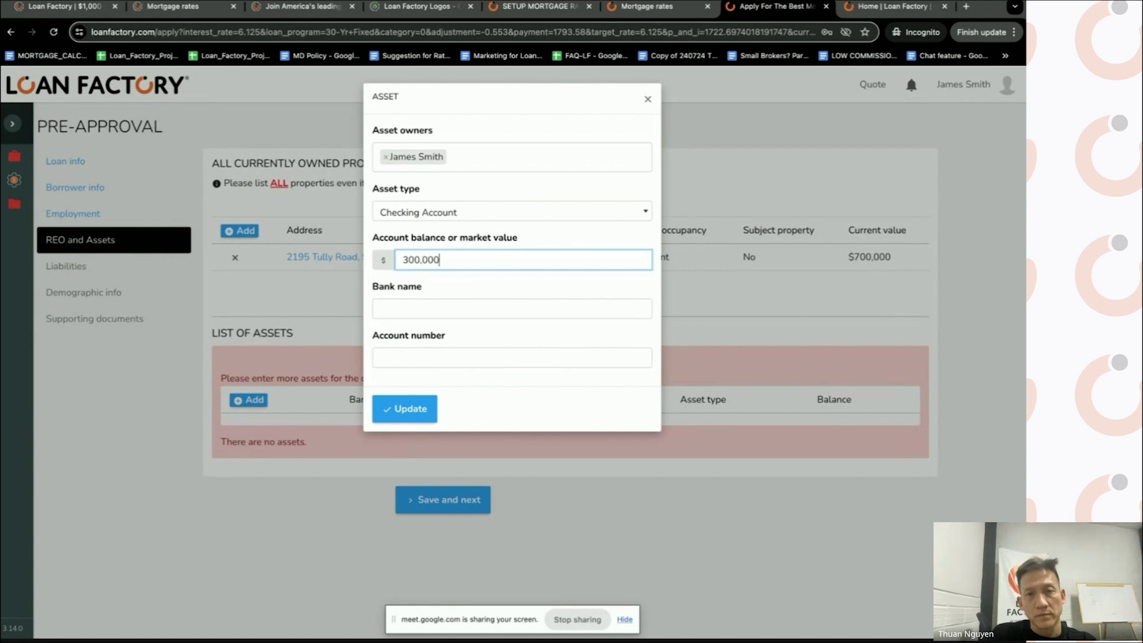
key(Tab)
key(Tab)
click(410, 416)
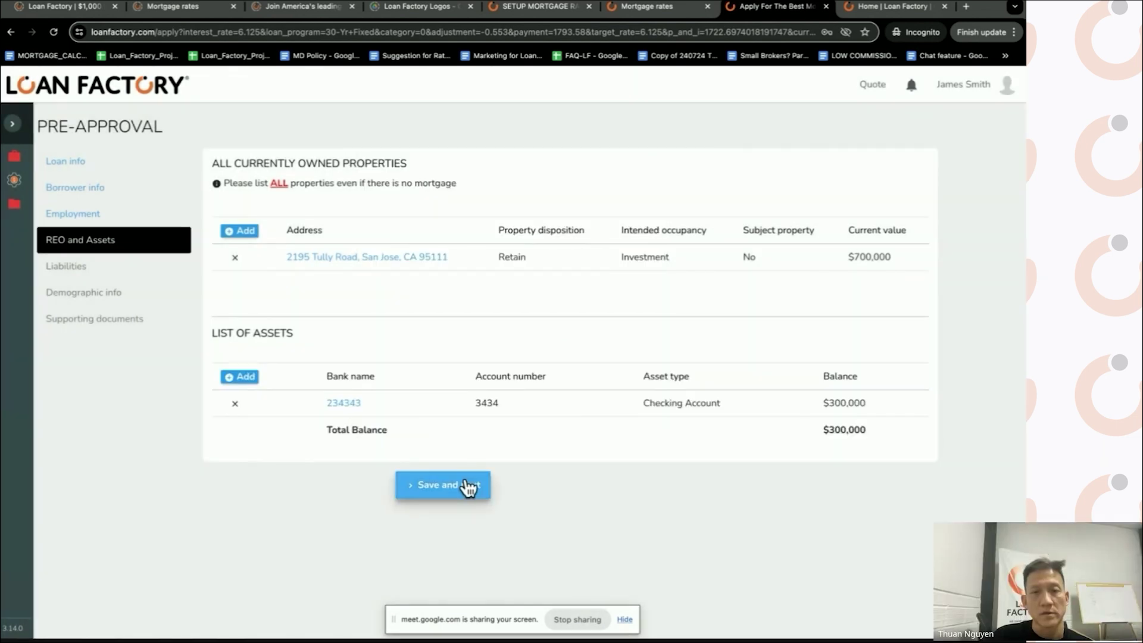
click(463, 494)
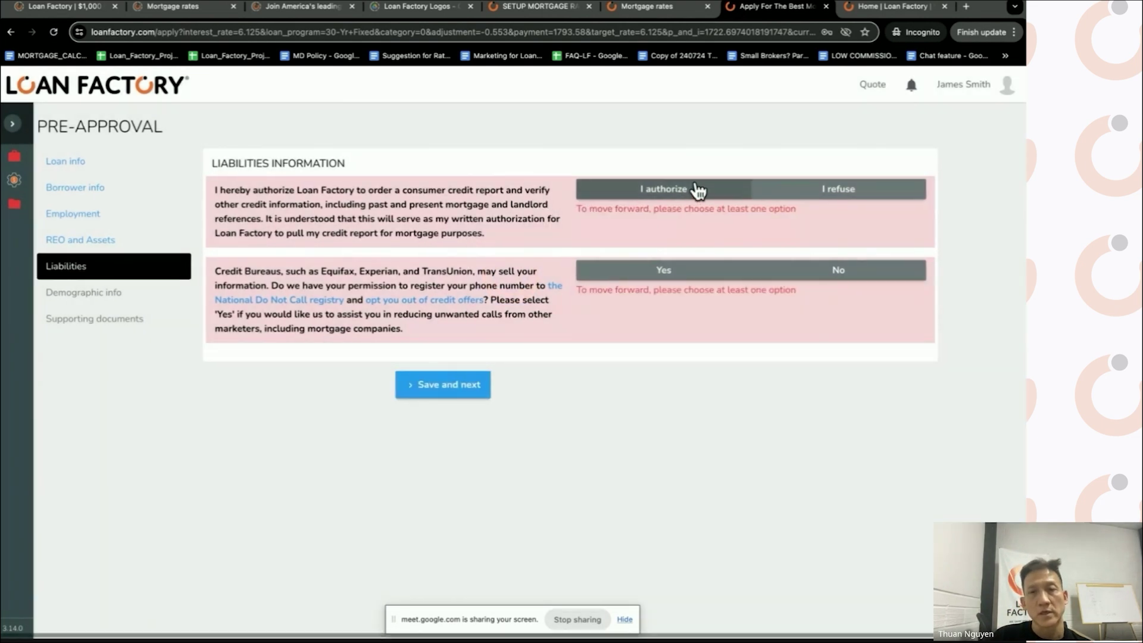
- Authorize the credit report pull and read through the credit bureau warning
click(678, 190)
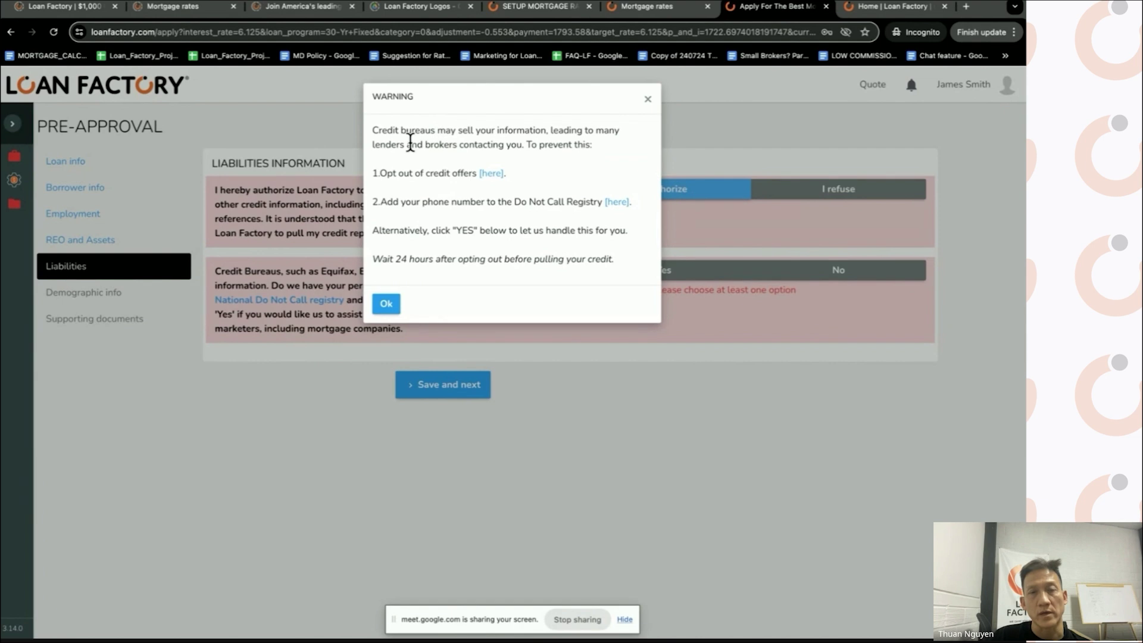
drag(431, 126, 525, 124)
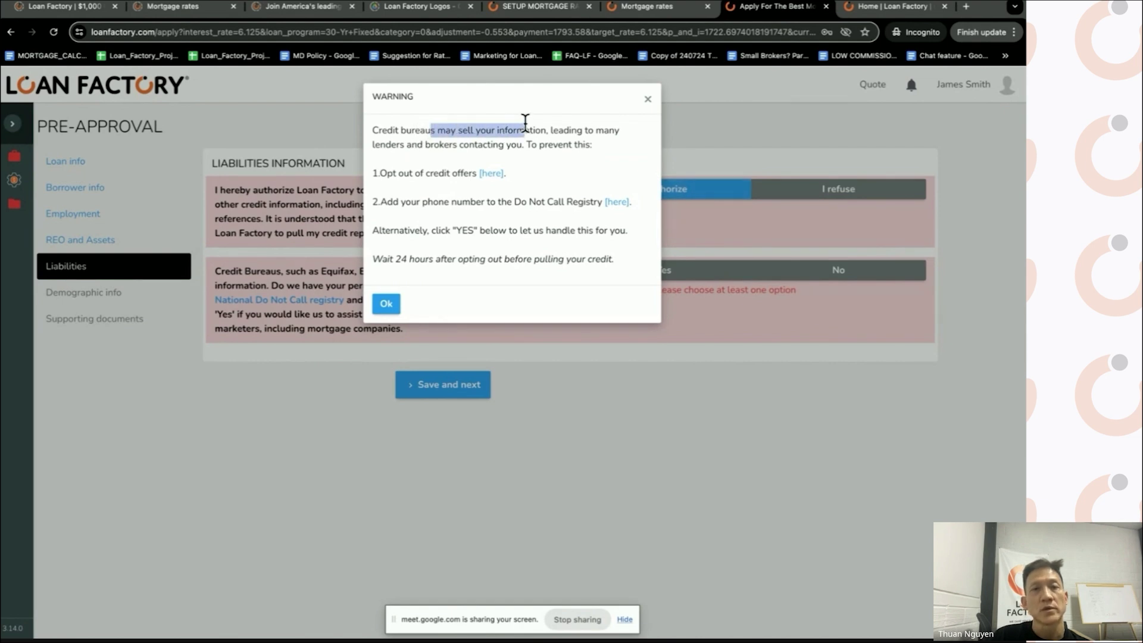
drag(388, 170, 477, 172)
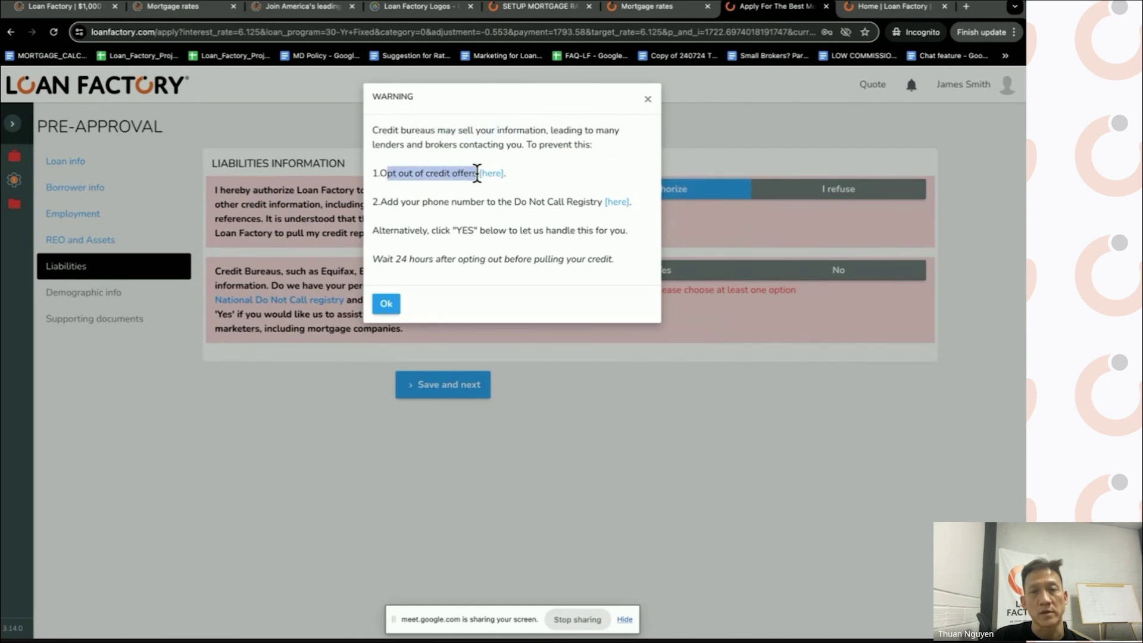
drag(421, 202, 566, 201)
click(567, 201)
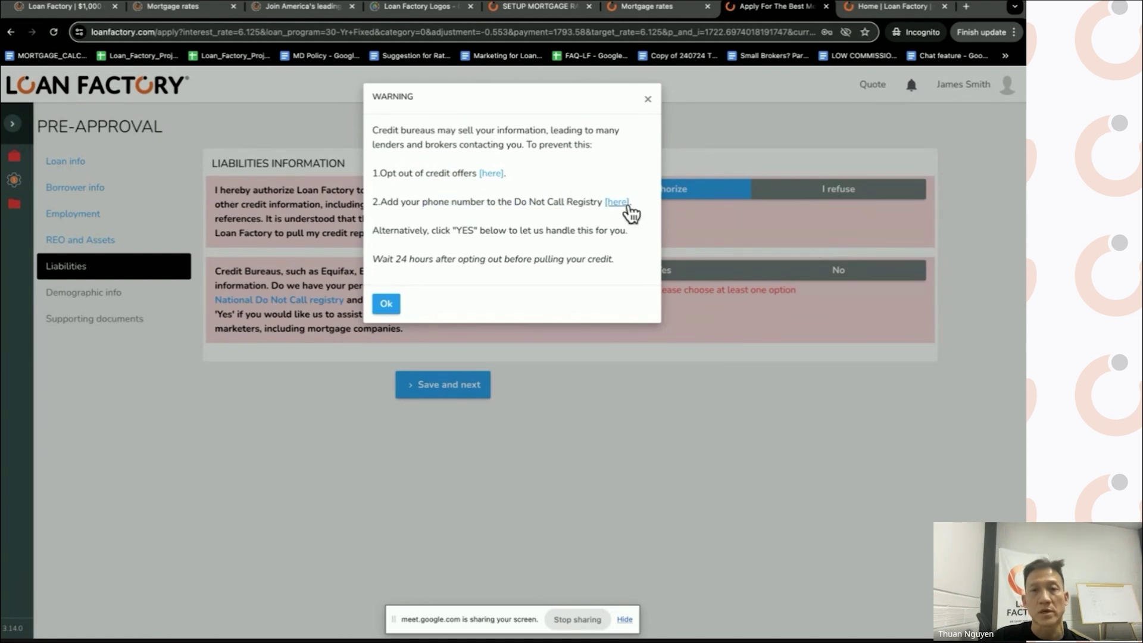
drag(424, 230, 619, 227)
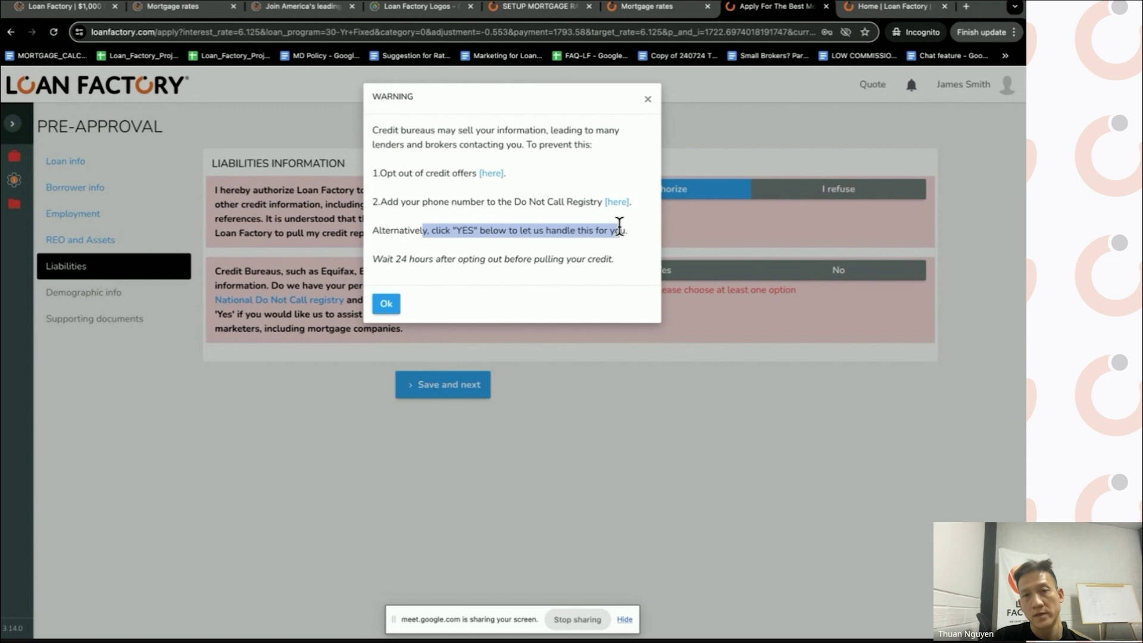
- Dismiss the warning, answer Yes to the Do Not Call question, and save liabilities
key(Escape)
click(666, 275)
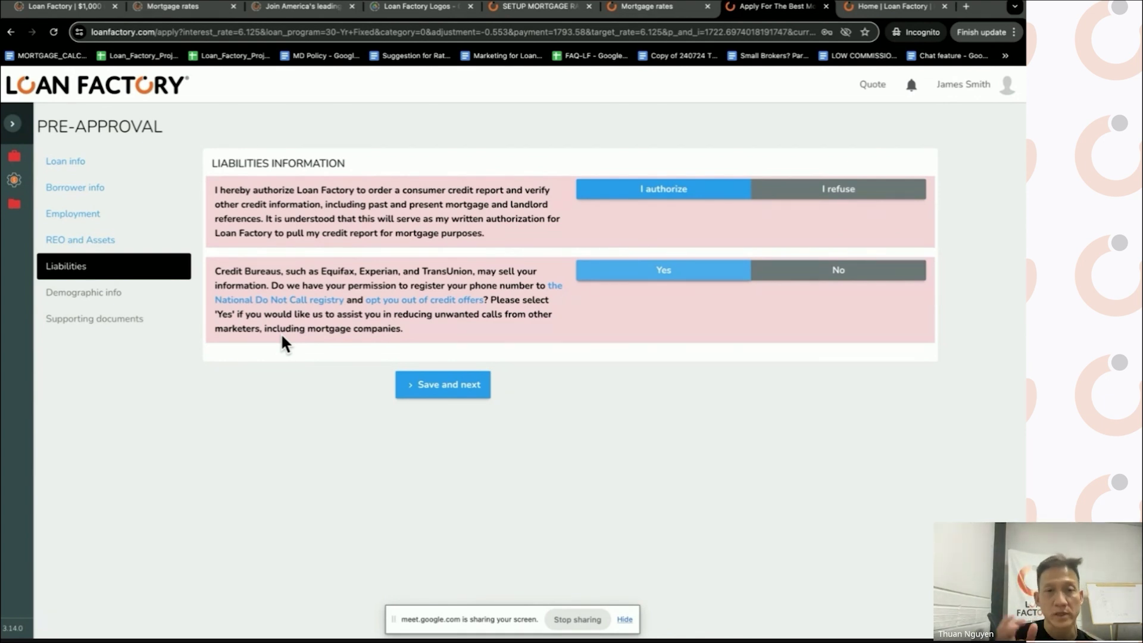
click(443, 388)
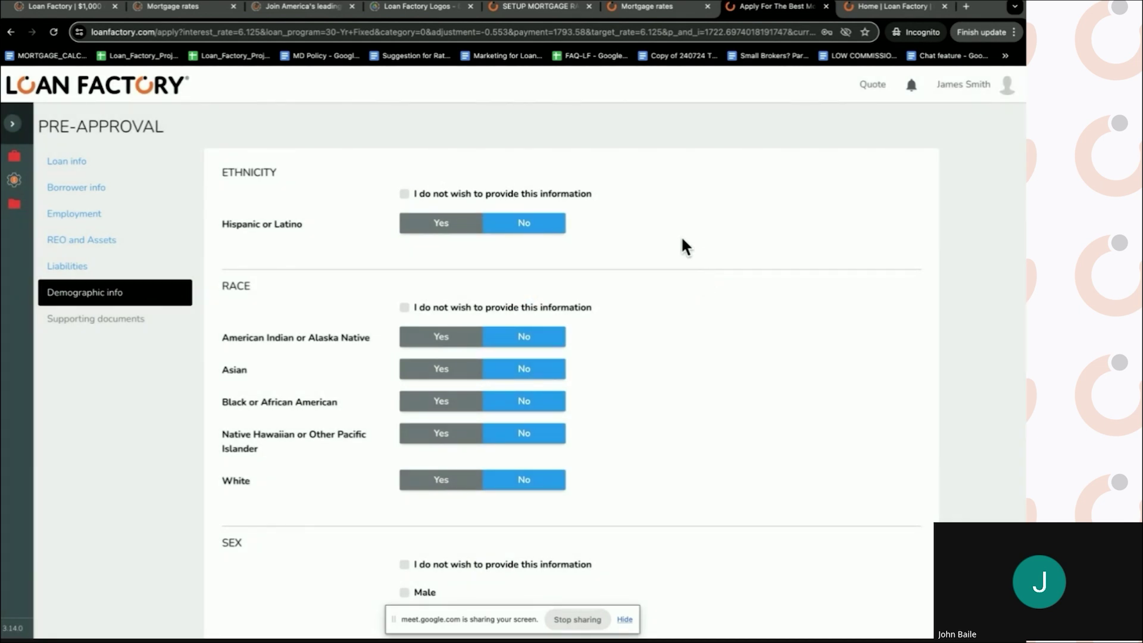
- Stop presenting the Loan Factory screen in the Google Meet call
key(ctrl+Up)
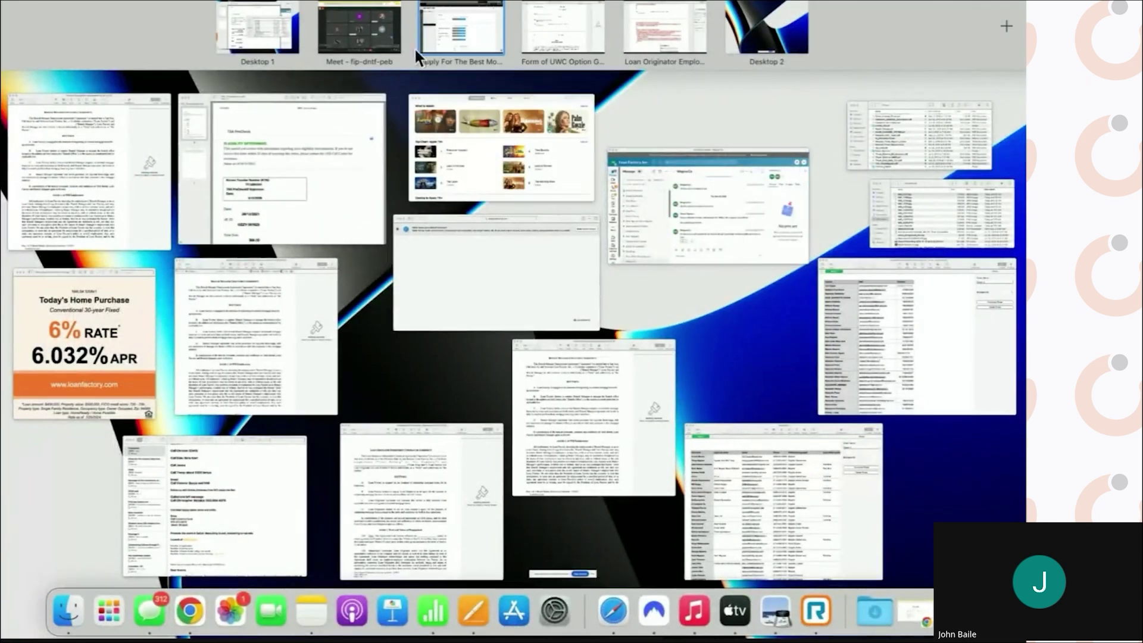
click(382, 35)
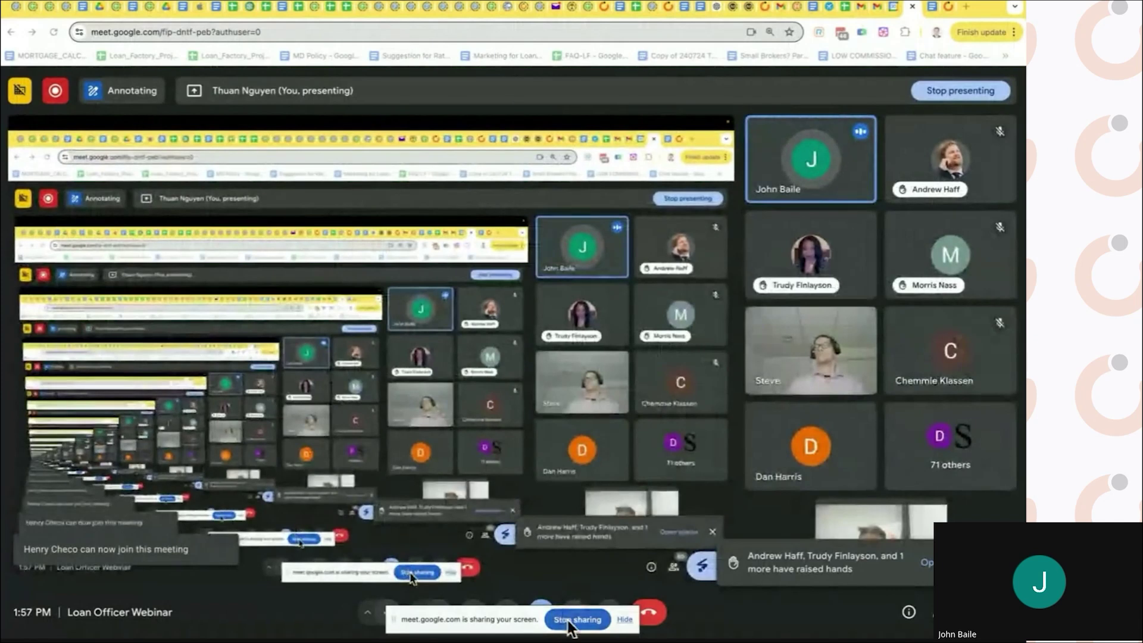
click(567, 620)
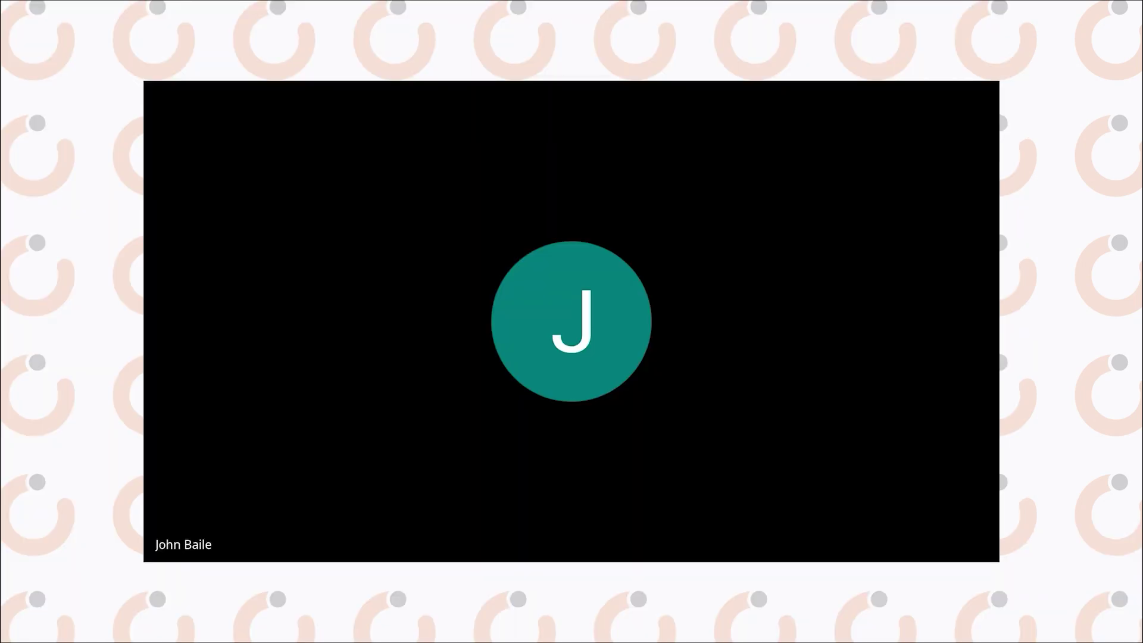
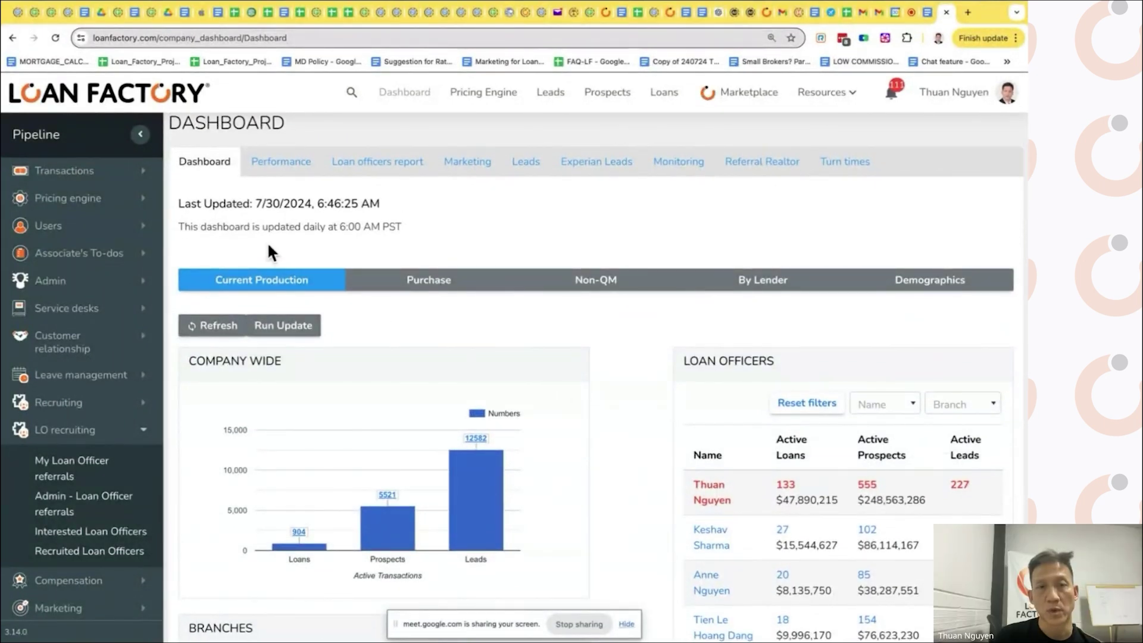
scroll(622, 447, down, 1)
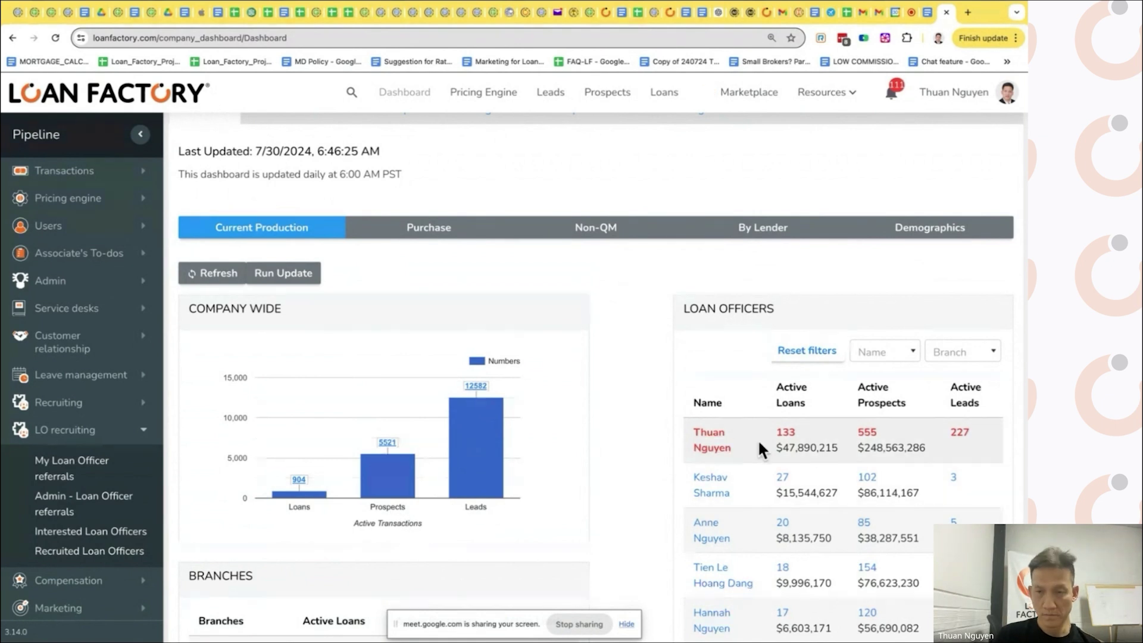
scroll(759, 439, down, 1)
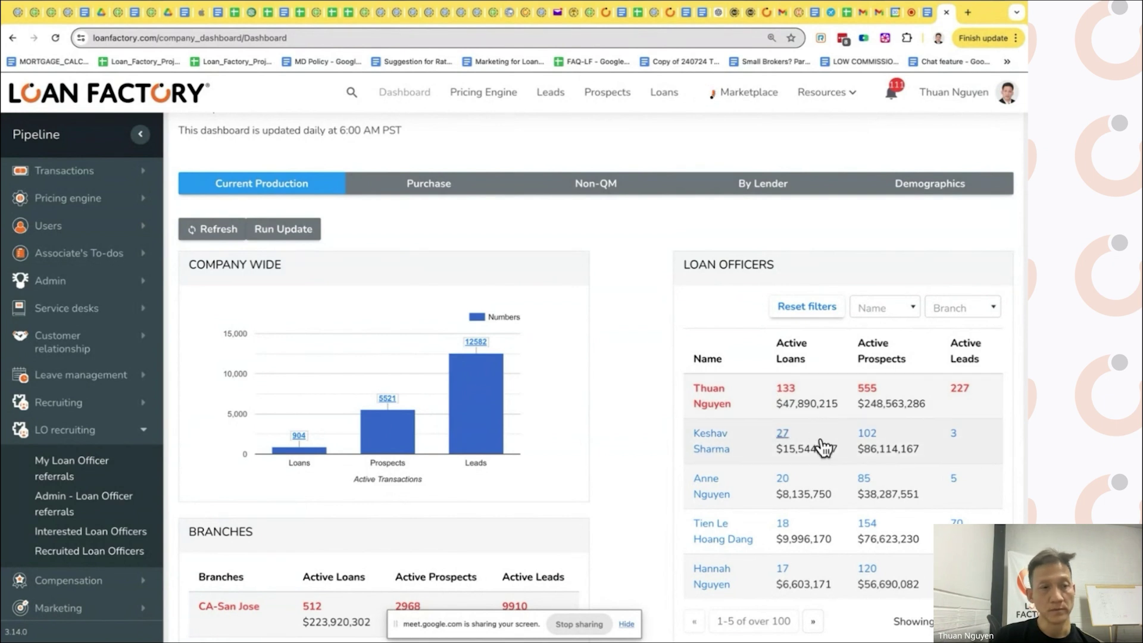
scroll(773, 470, down, 2)
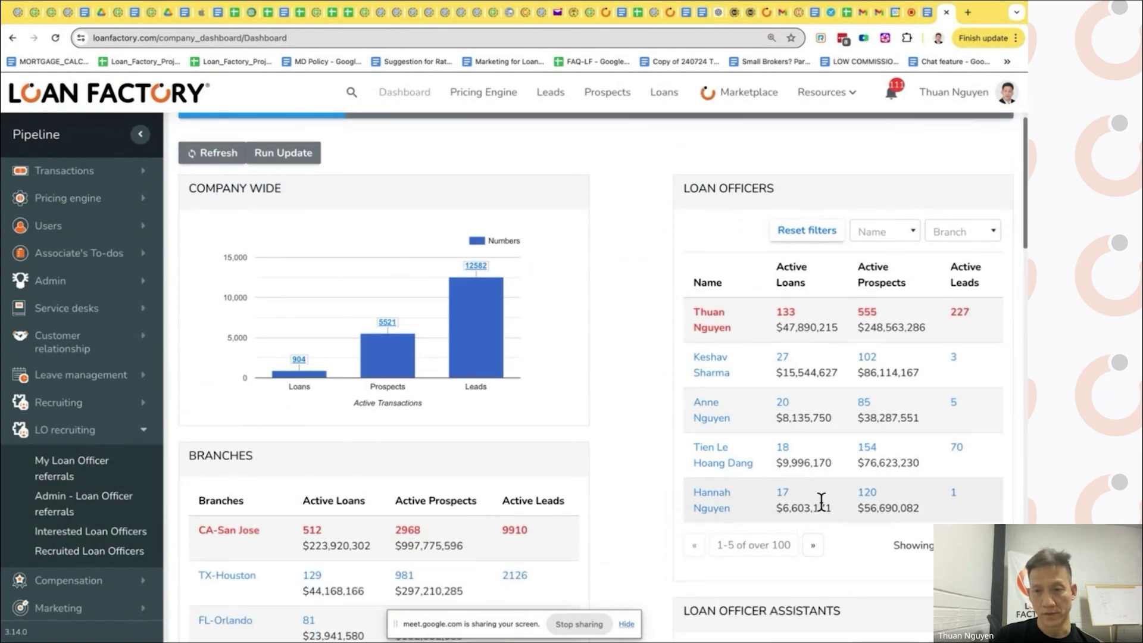
scroll(577, 400, down, 3)
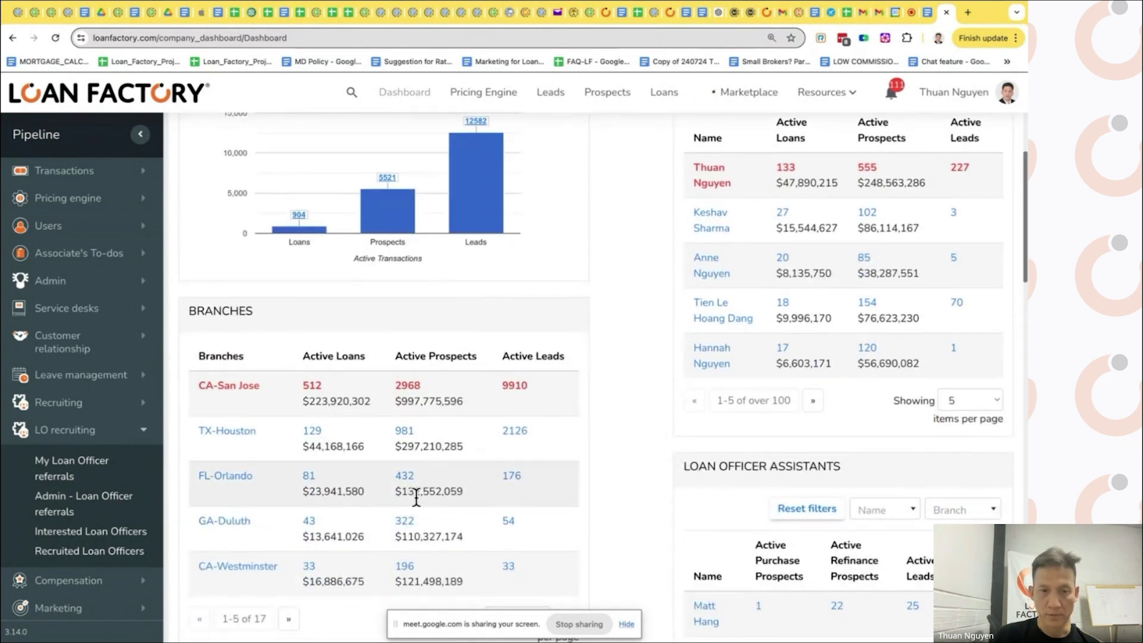
scroll(415, 494, down, 3)
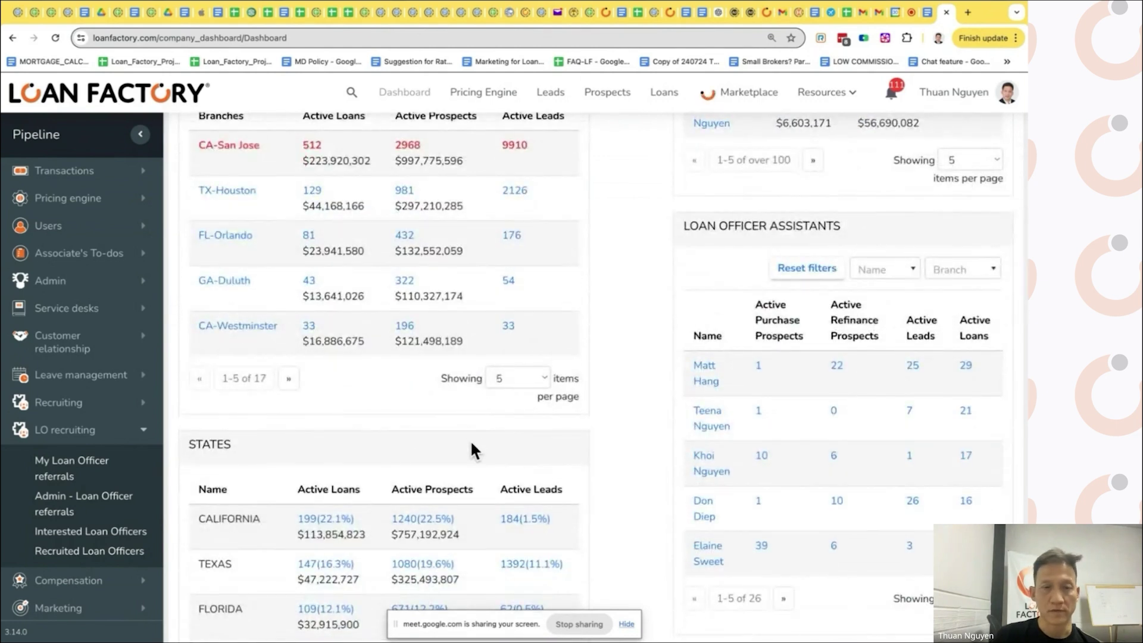
scroll(470, 439, down, 2)
scroll(434, 475, up, 10)
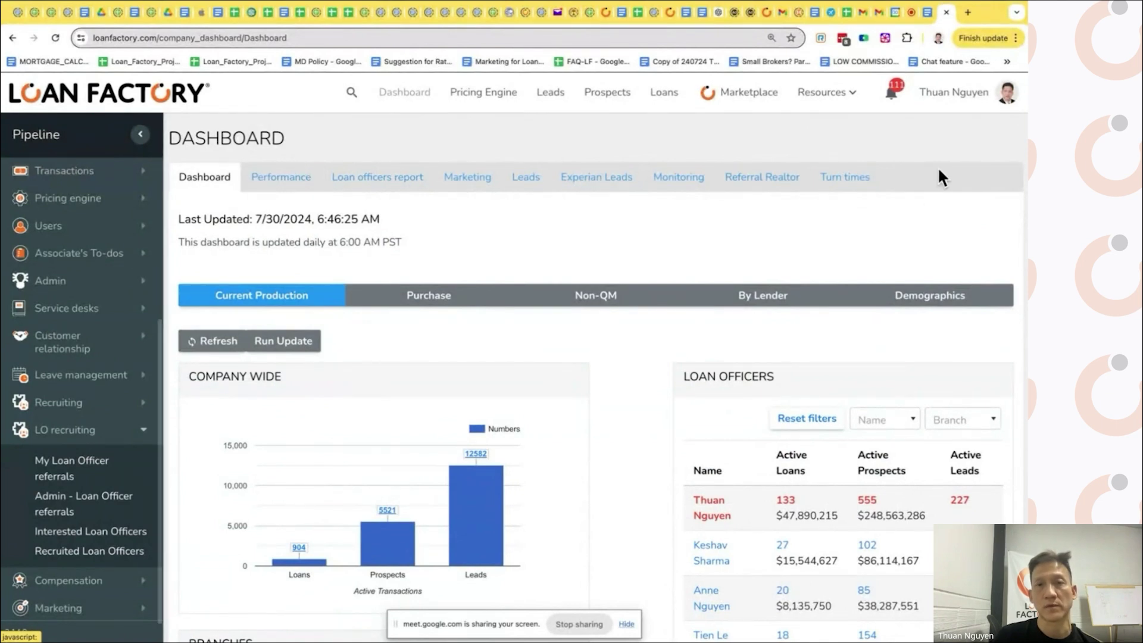
- Open the Pricing Engine and request rate quotes for a Non-QM scenario
click(468, 100)
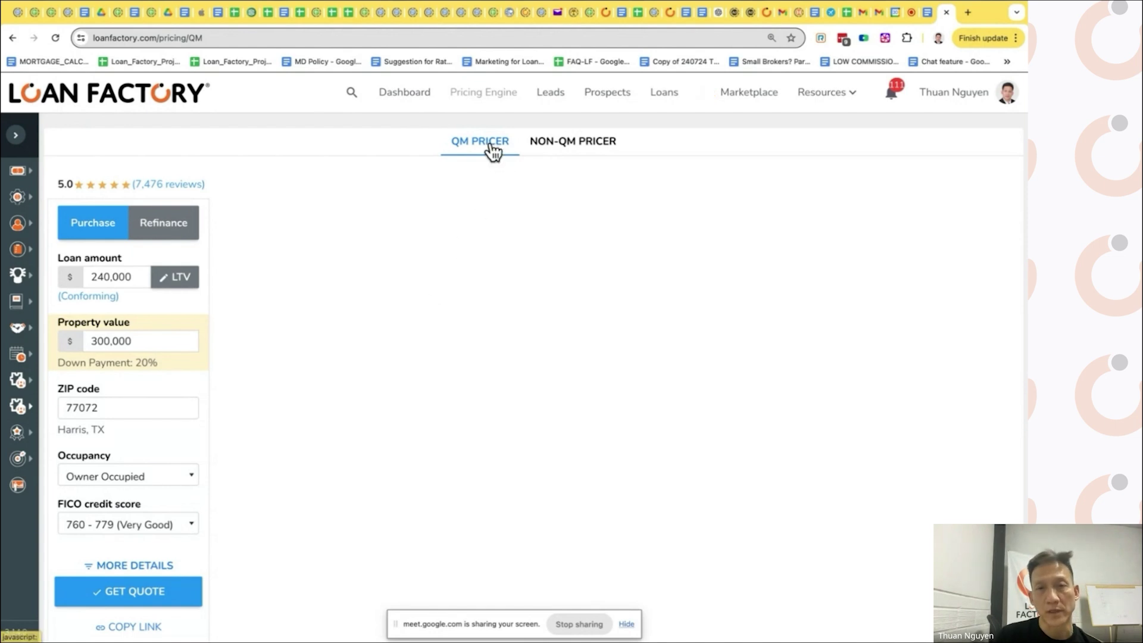
click(562, 153)
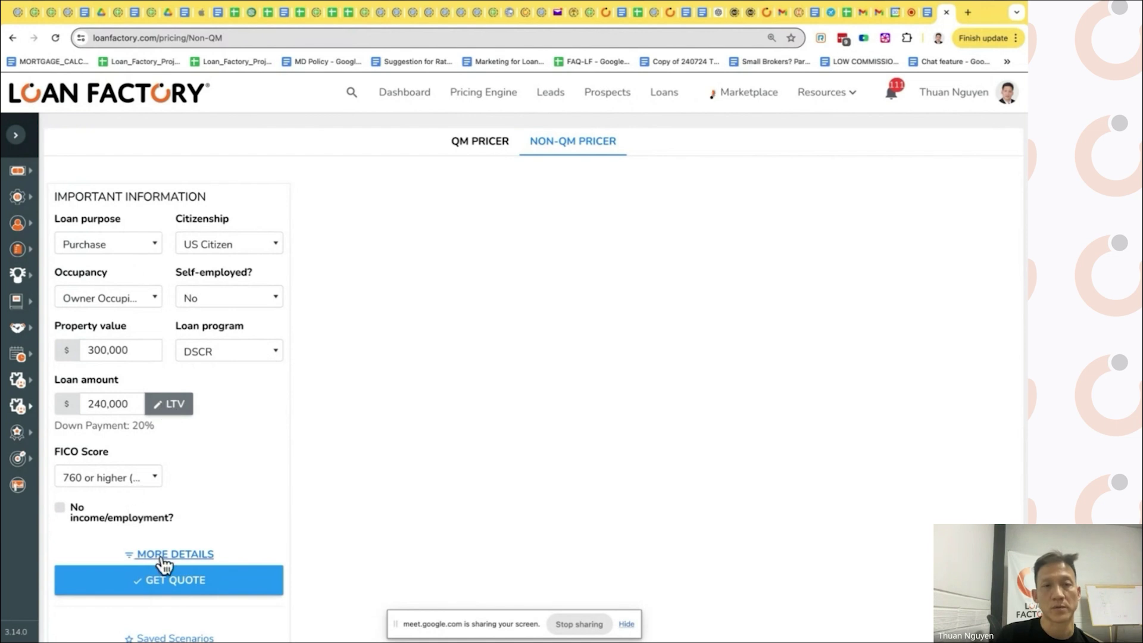
click(173, 582)
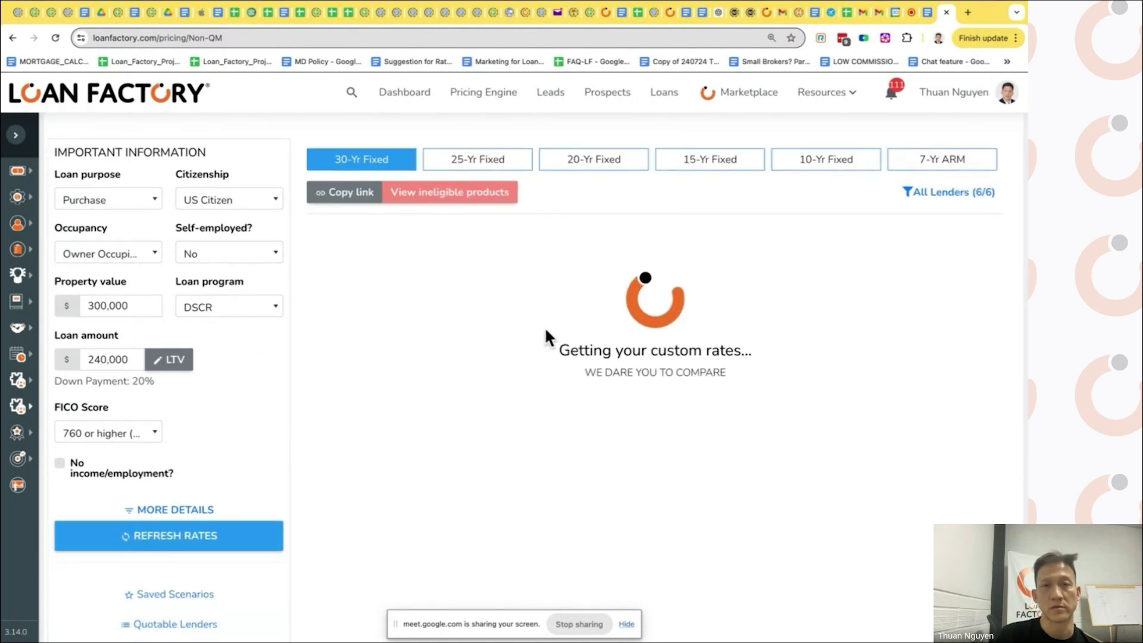
scroll(499, 327, down, 1)
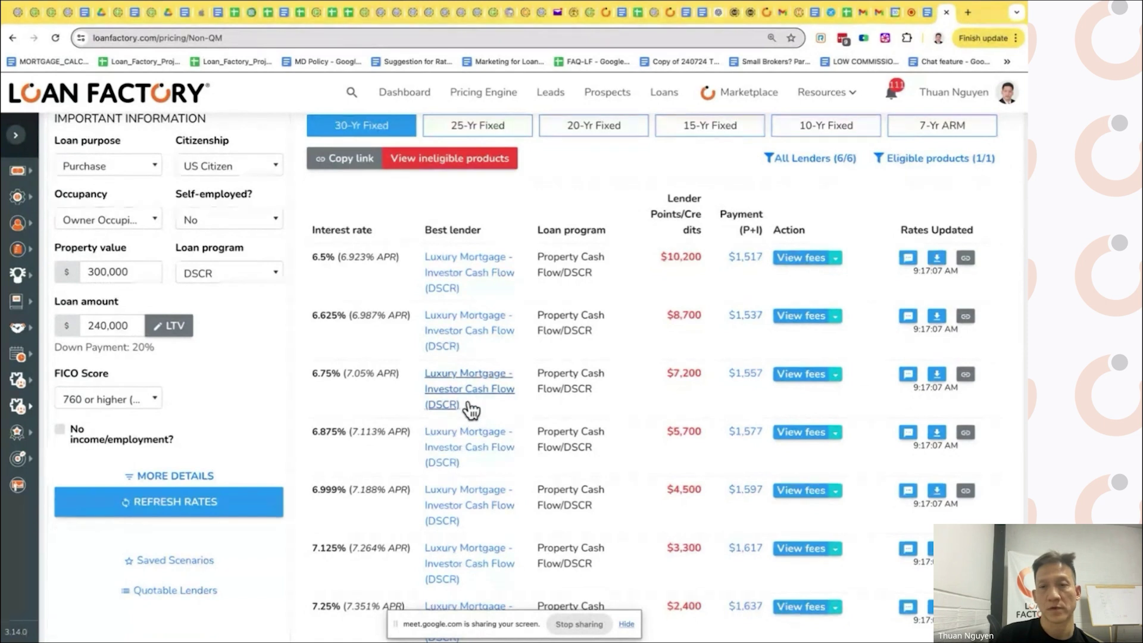
scroll(470, 411, up, 2)
- In the QM Pricer's More Details, set borrower-paid compensation to 1.2% ($2,880.00)
click(479, 142)
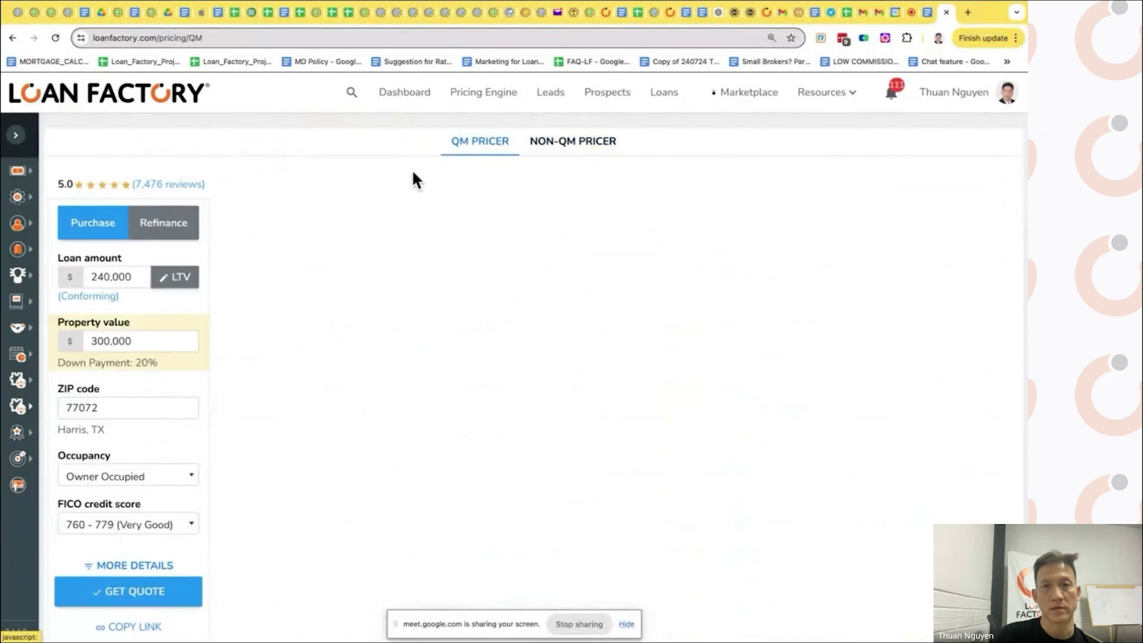
scroll(156, 398, down, 4)
click(140, 449)
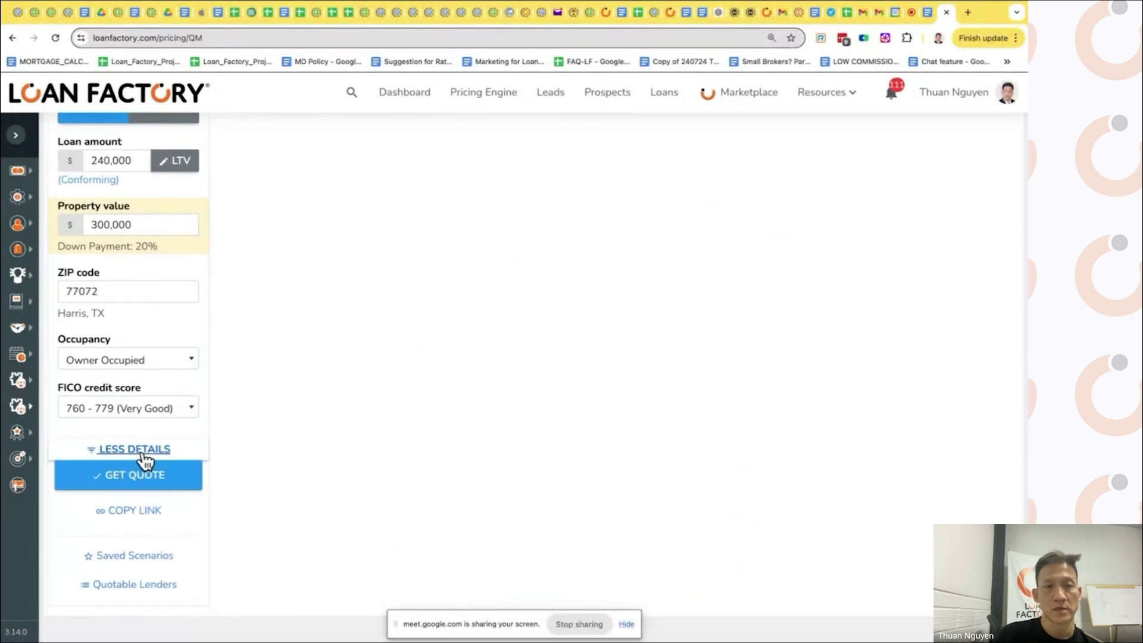
scroll(152, 531, down, 5)
scroll(151, 530, down, 1)
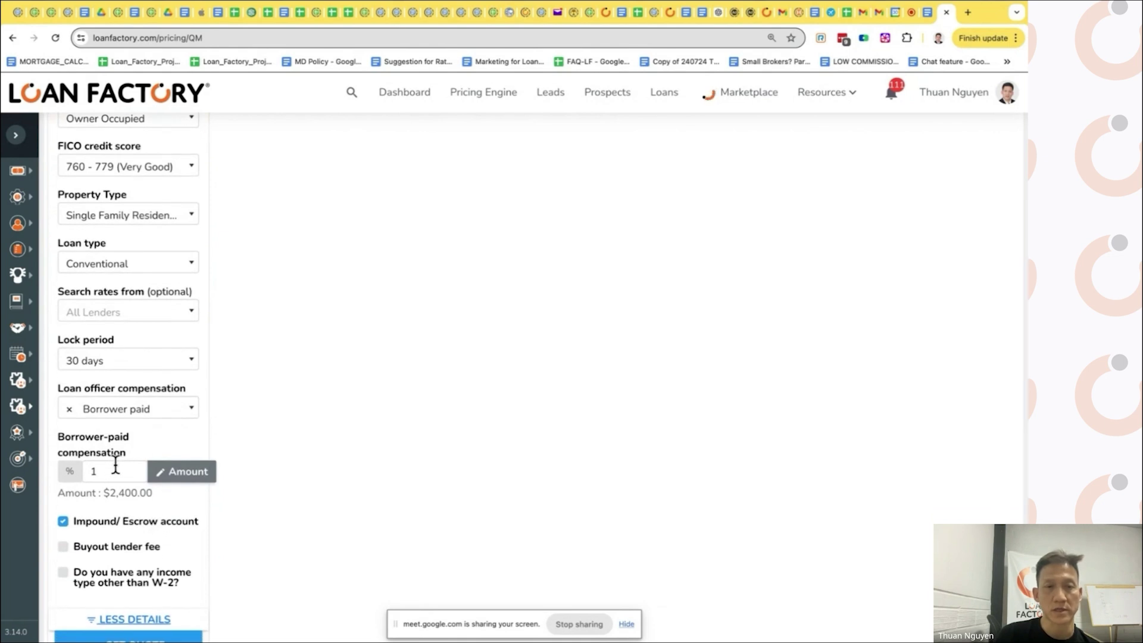
click(111, 470)
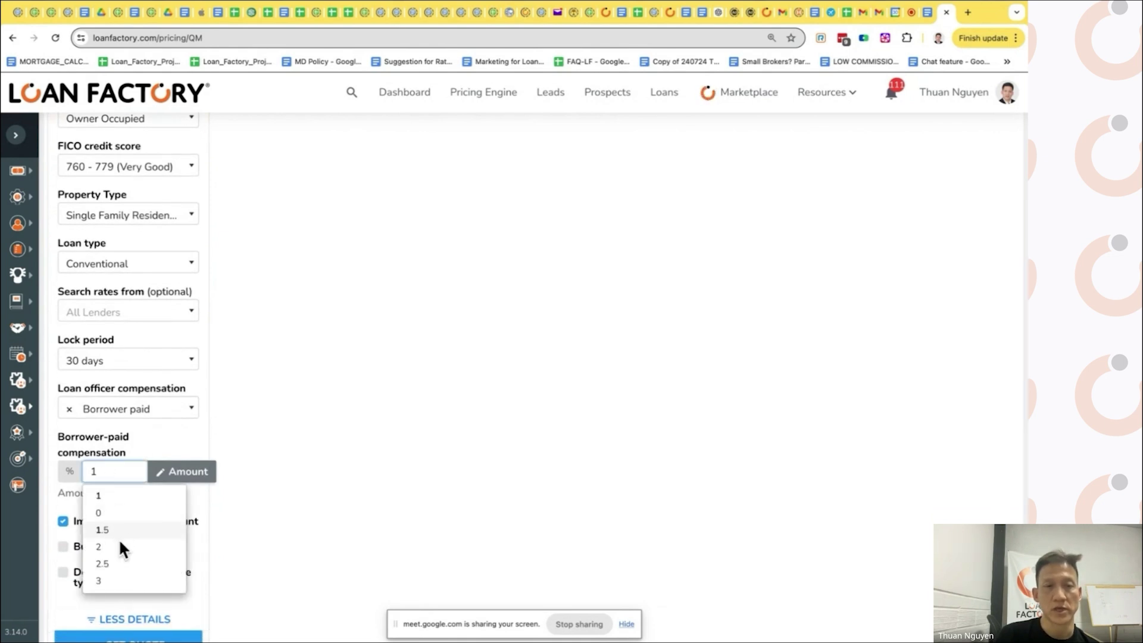
text(.2)
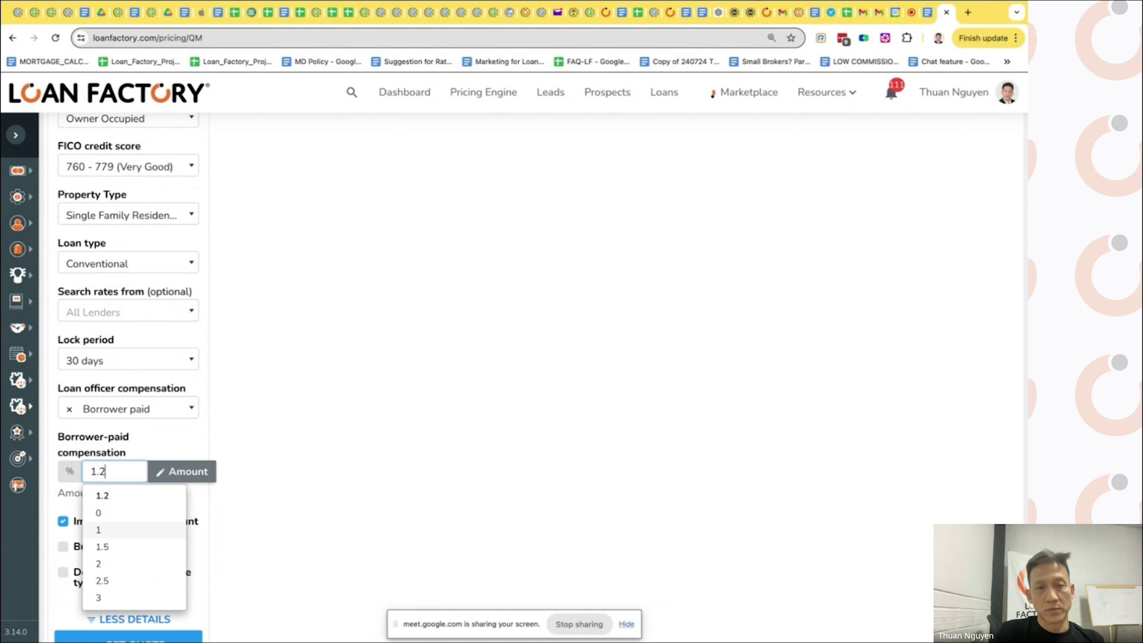
click(290, 426)
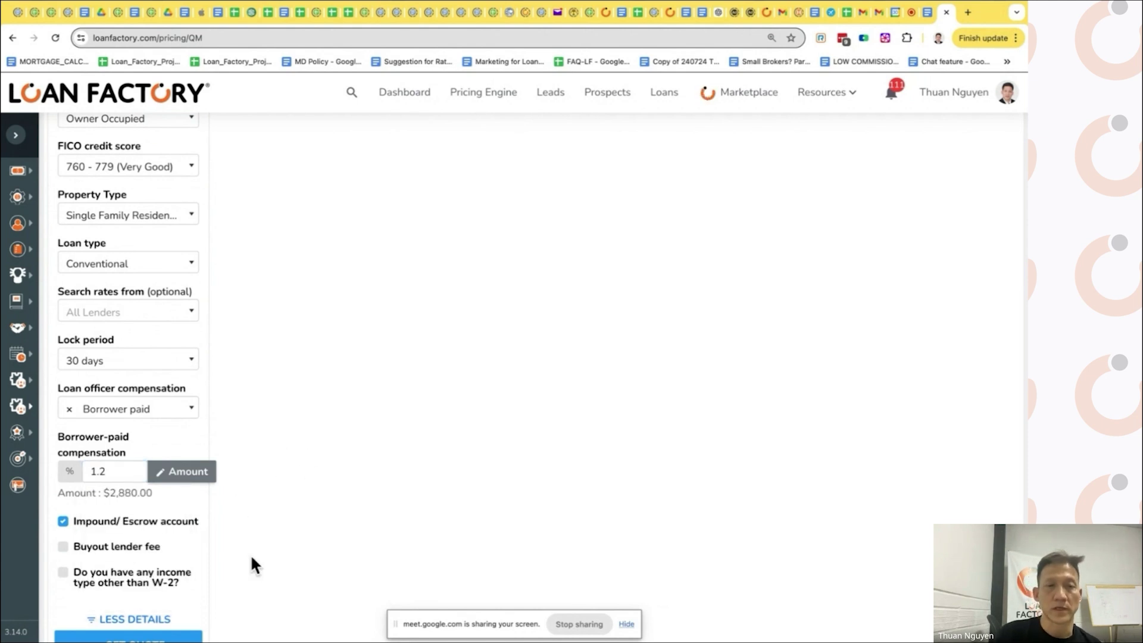
scroll(141, 615, down, 1)
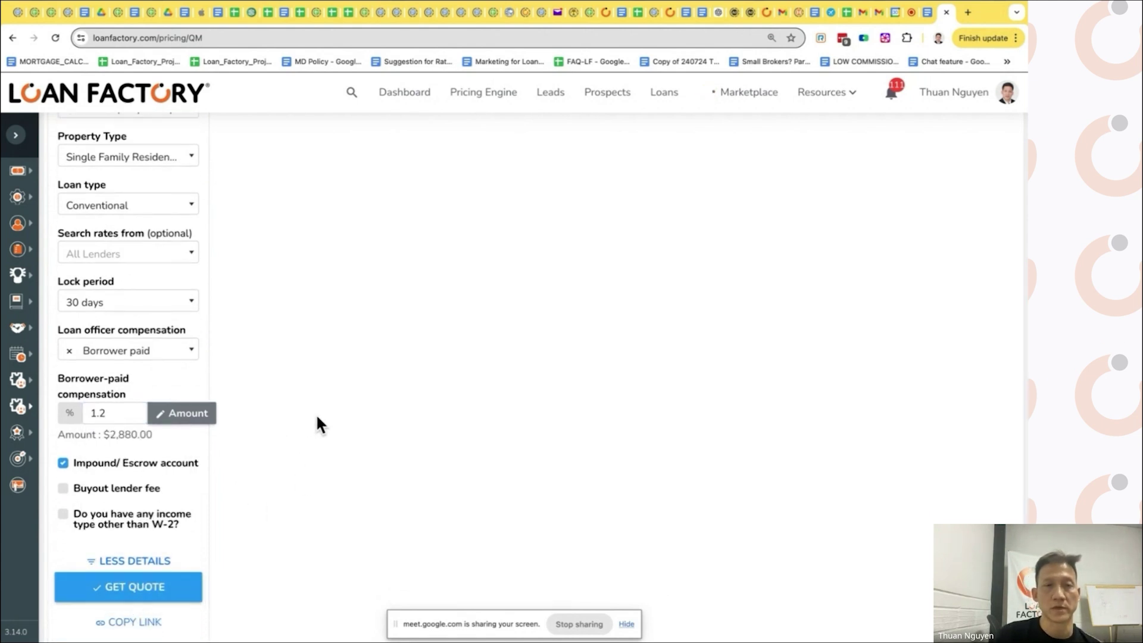
scroll(318, 418, up, 7)
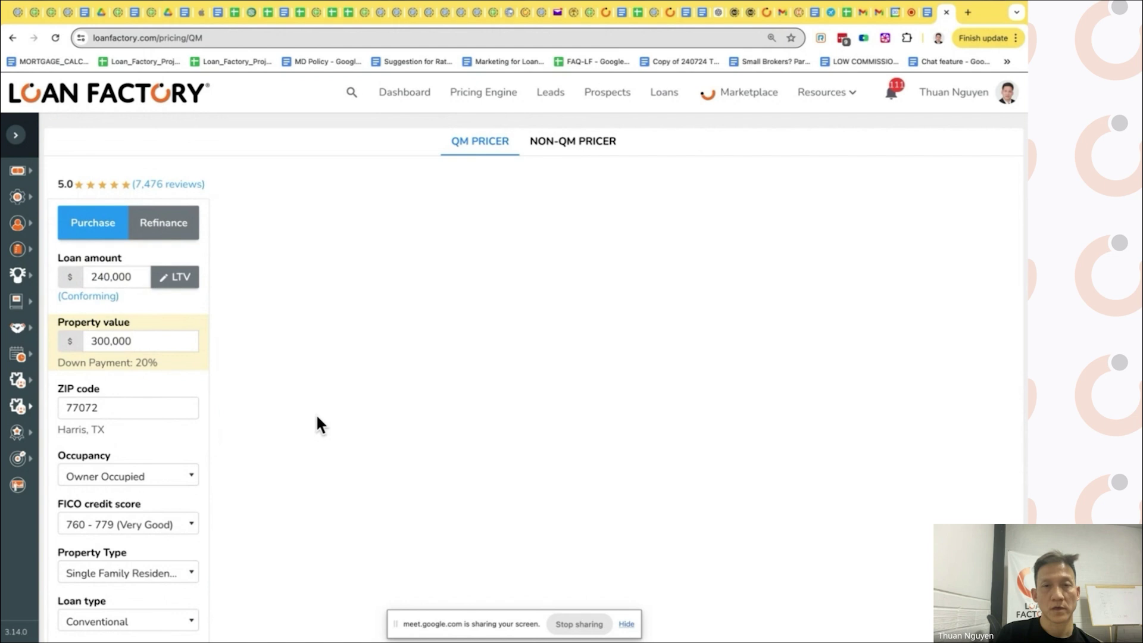
scroll(317, 417, down, 9)
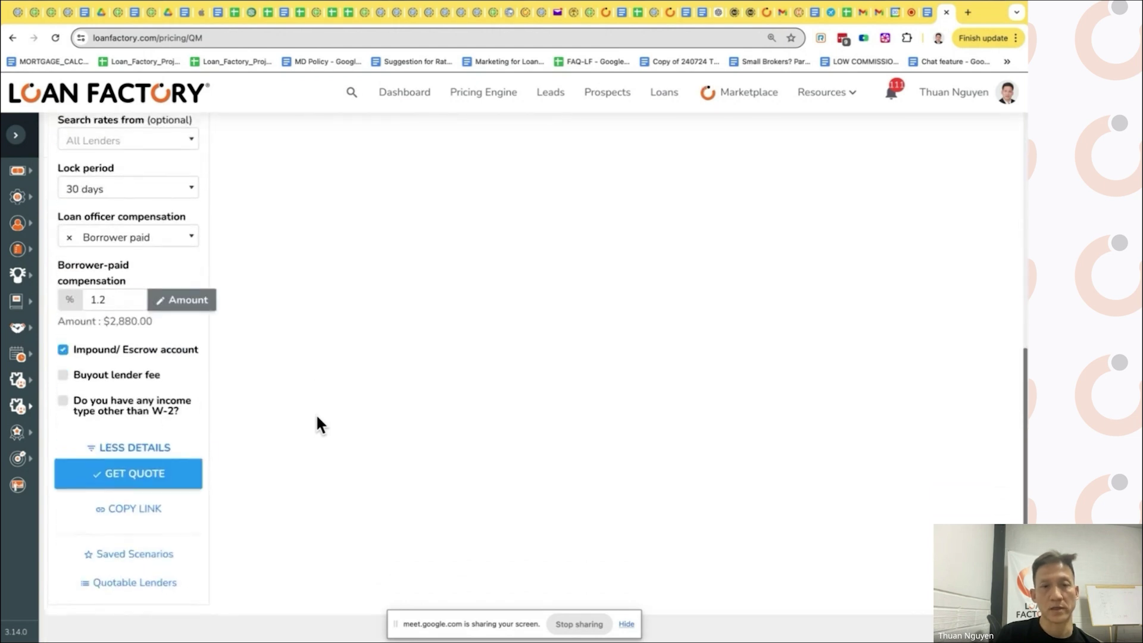
scroll(317, 417, up, 8)
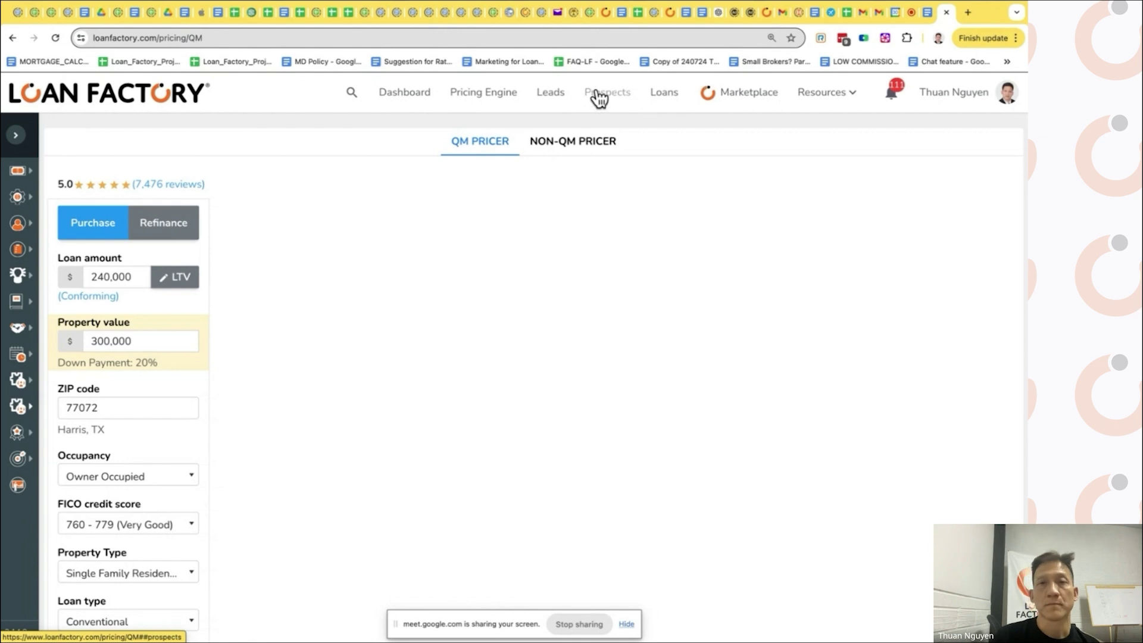
- Glance at the Leads pipeline, then go to the Marketplace list of 201 lenders
click(555, 98)
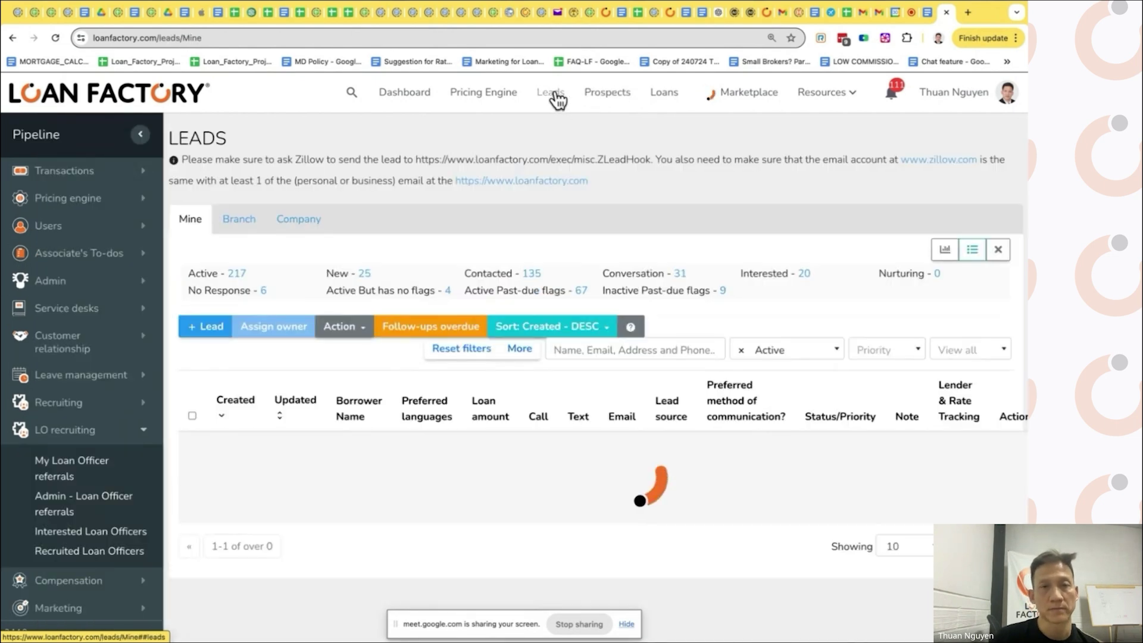
click(751, 94)
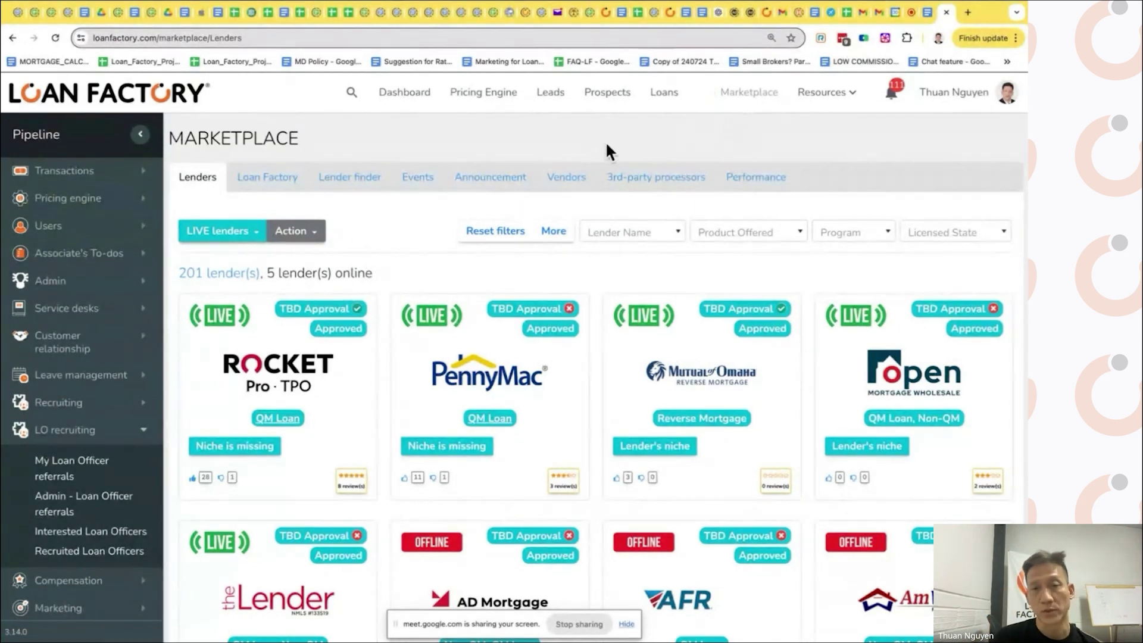
- Collapse the Pipeline sidebar, preview Rocket Pro TPO's live session, and return to Marketplace
click(139, 133)
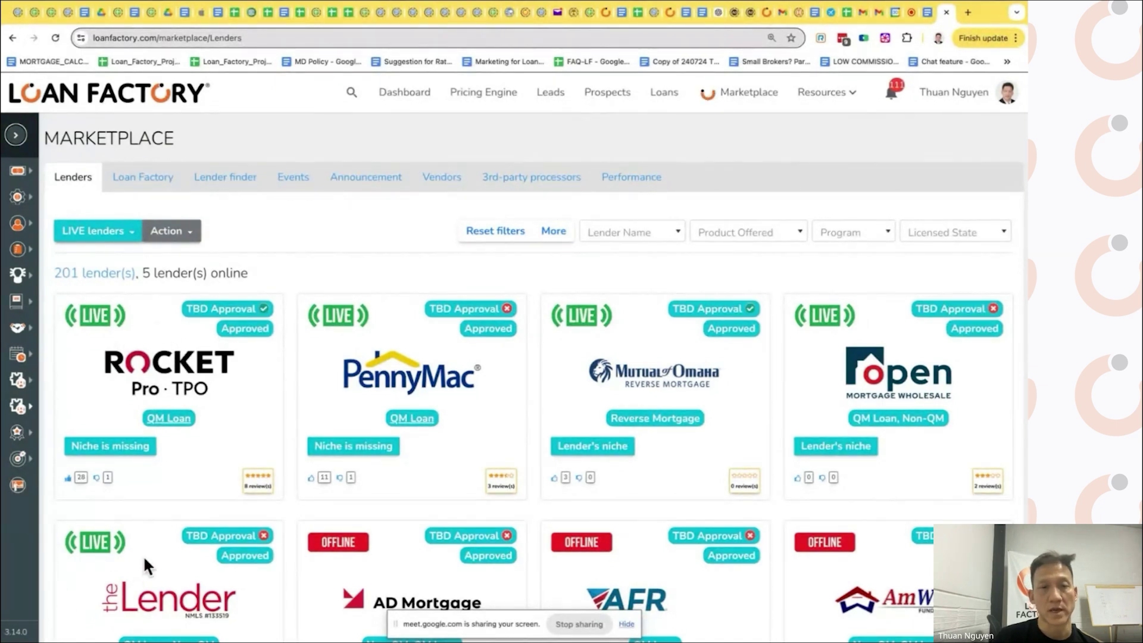
click(106, 326)
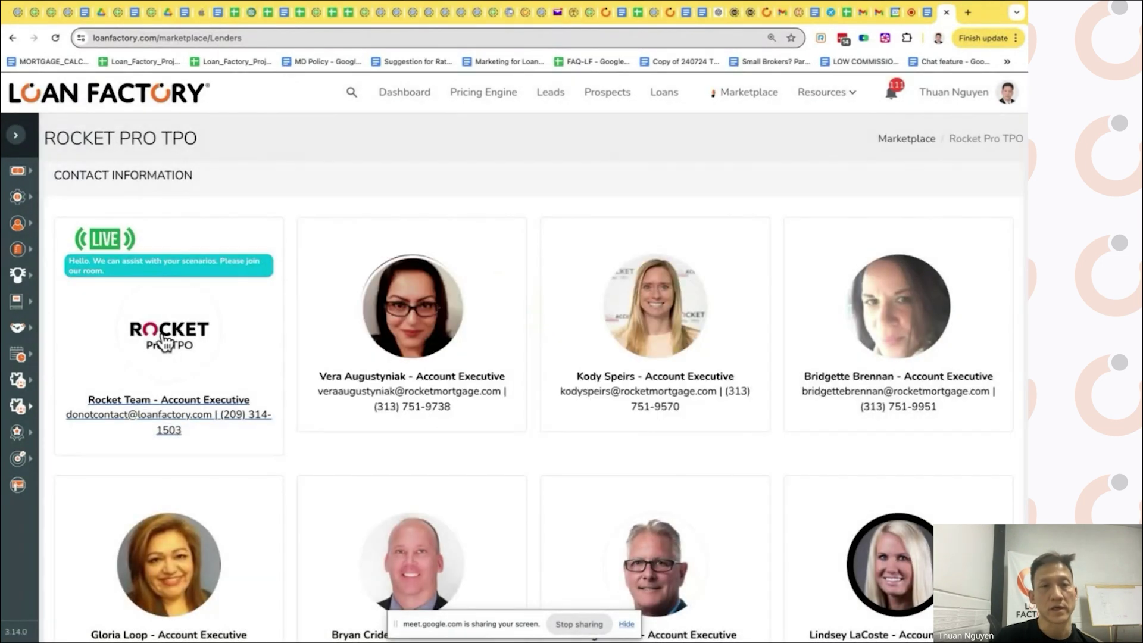
click(166, 341)
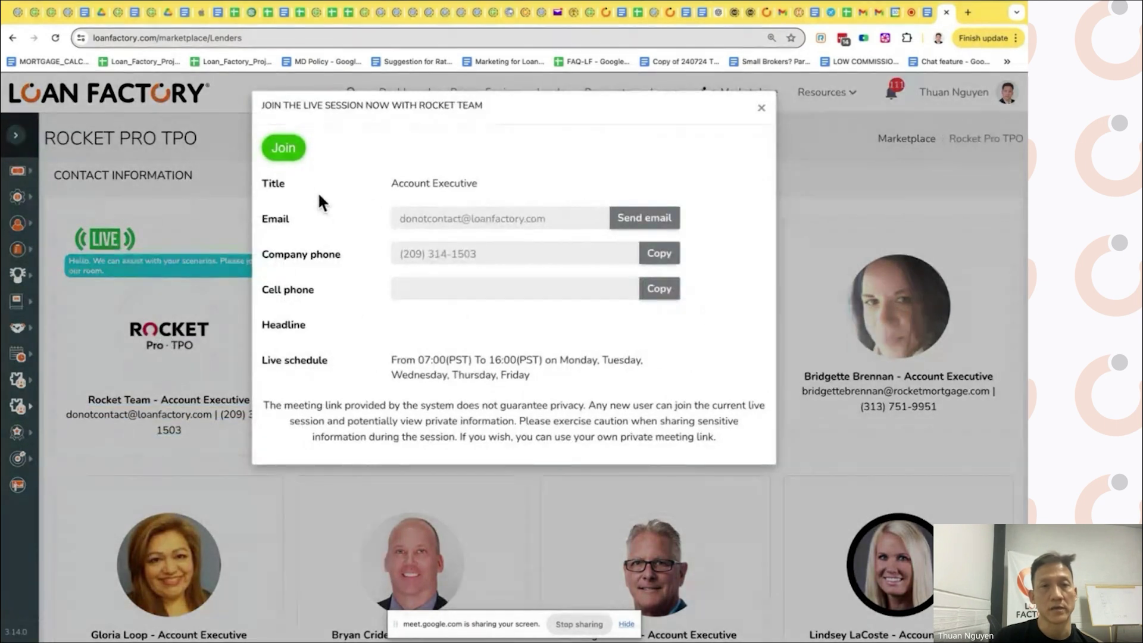
click(763, 109)
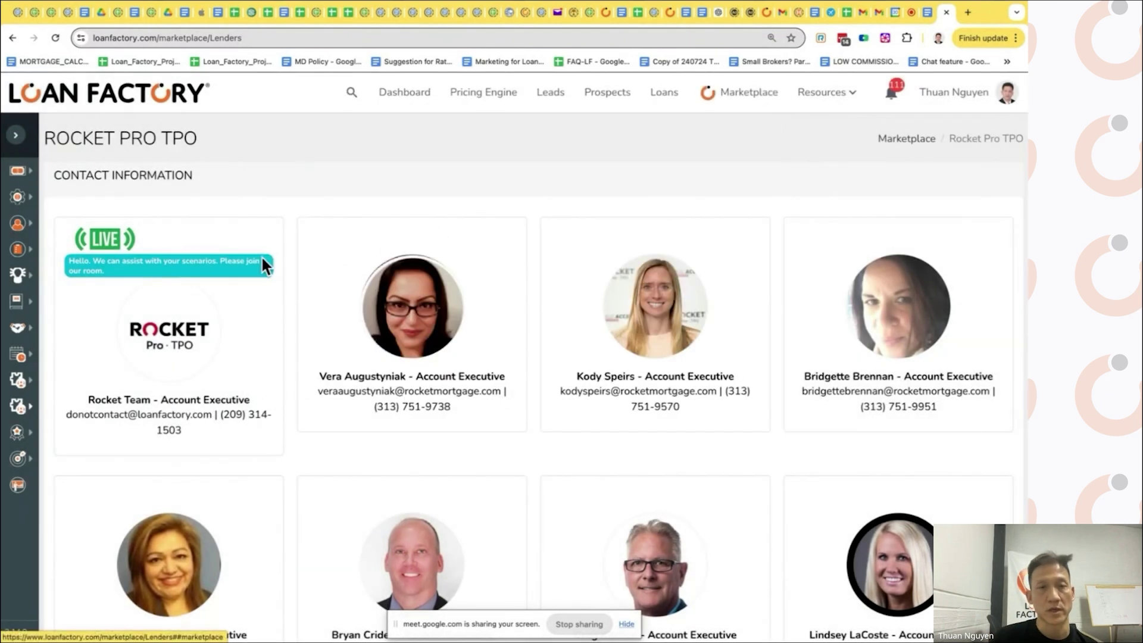
click(907, 139)
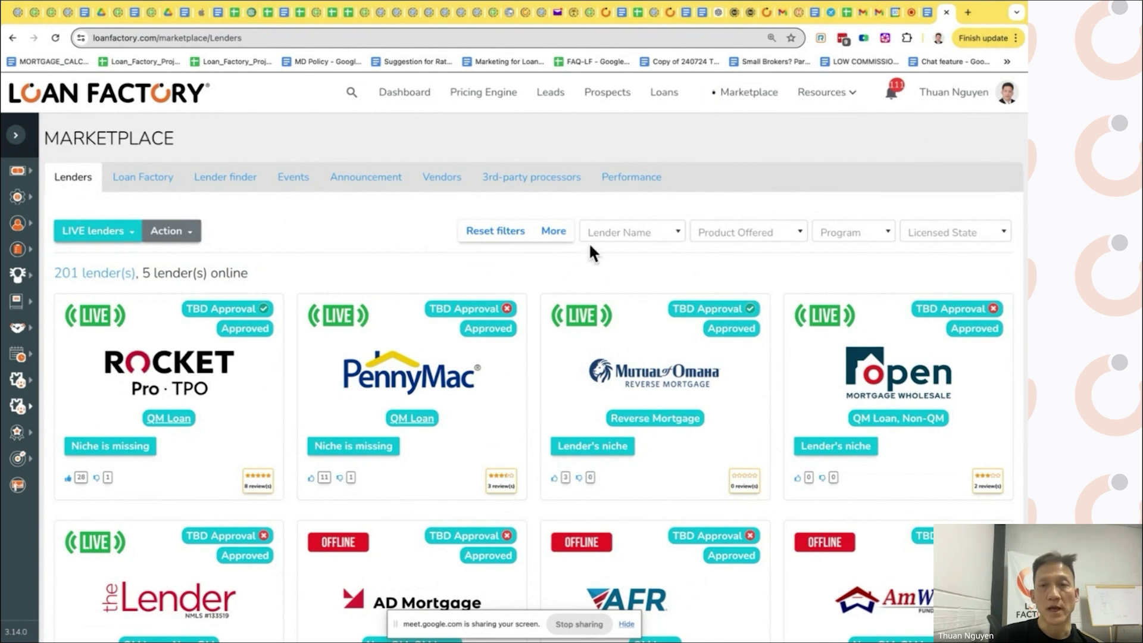
click(662, 238)
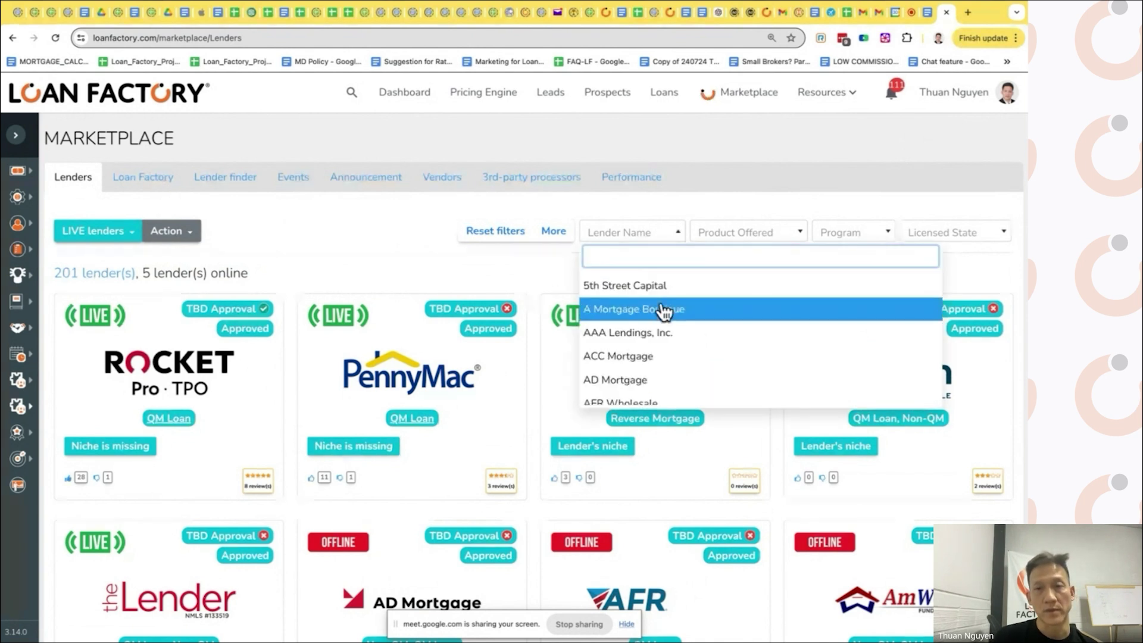
scroll(664, 354, down, 5)
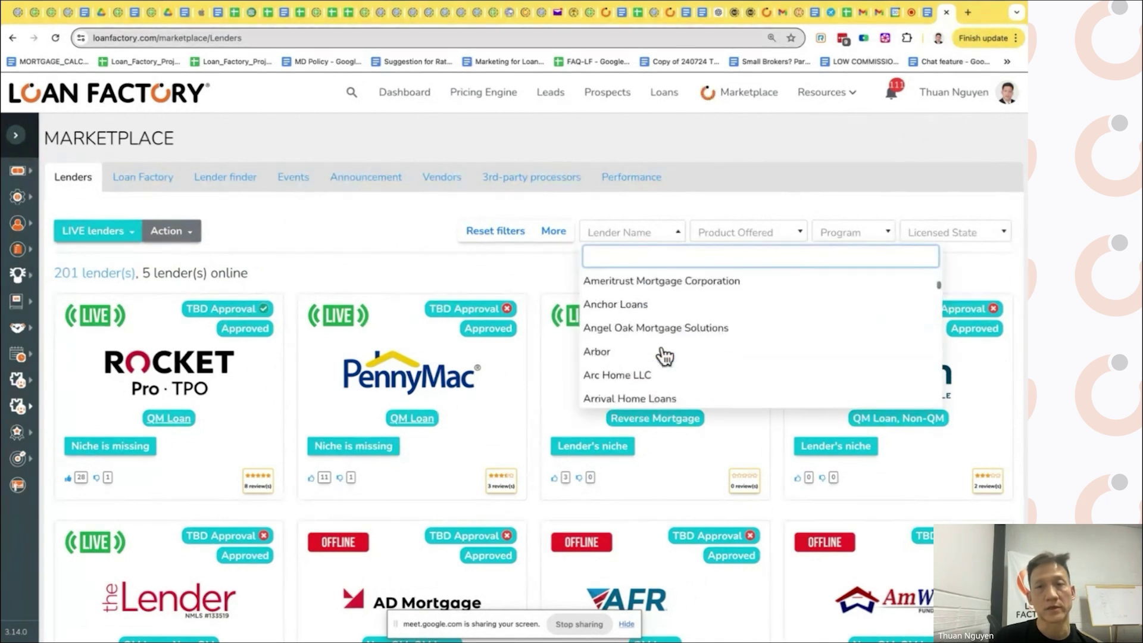
click(751, 238)
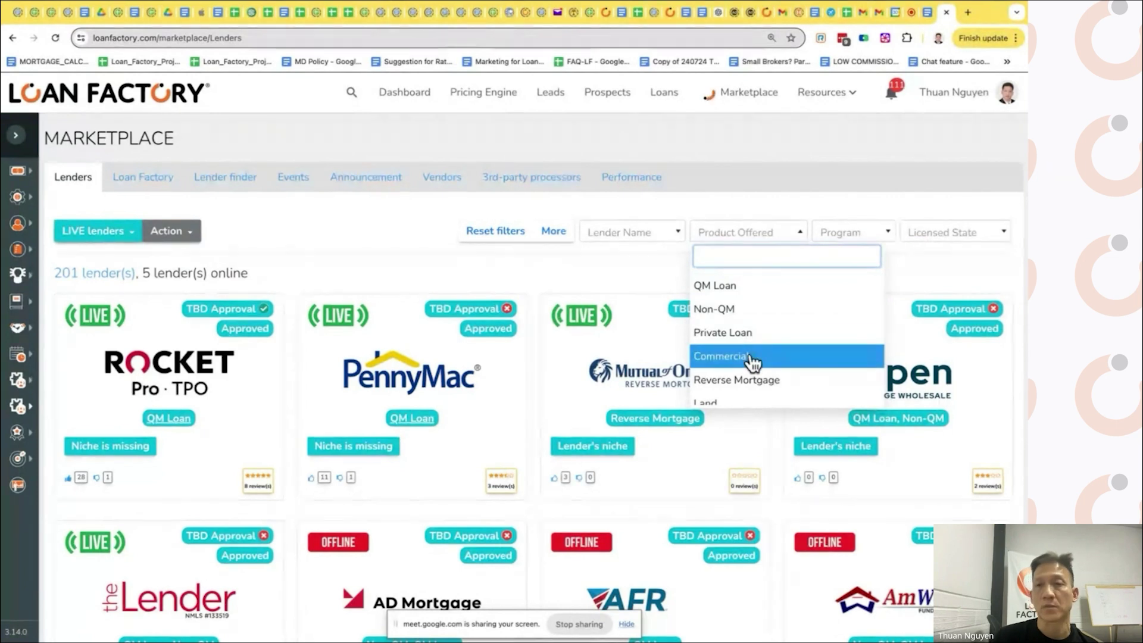
scroll(753, 363, down, 1)
scroll(753, 363, up, 1)
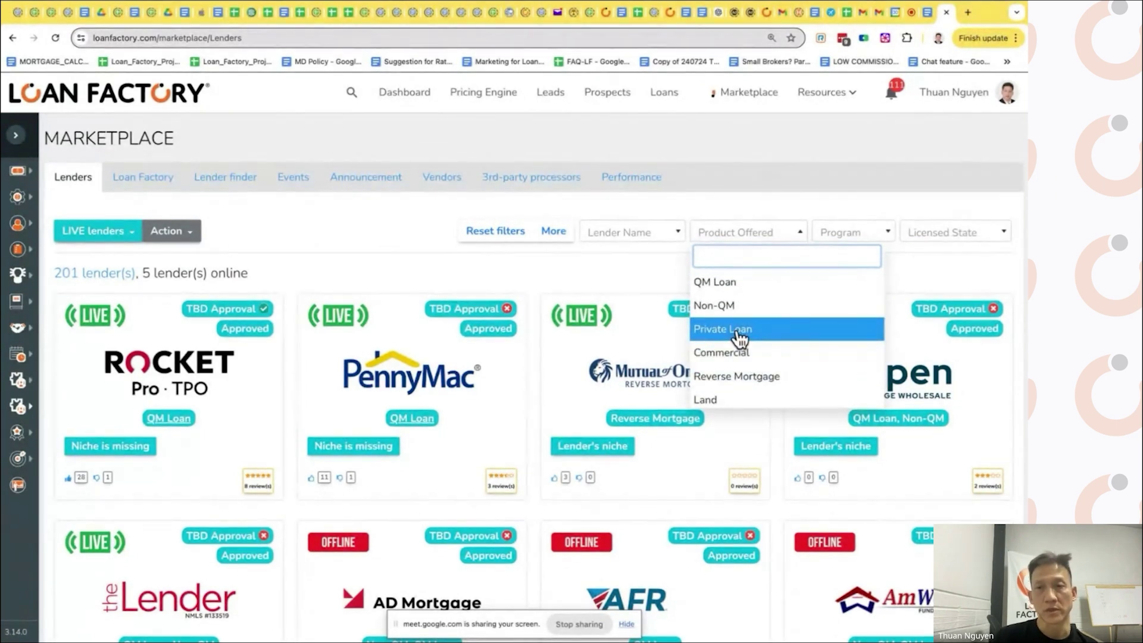
click(740, 338)
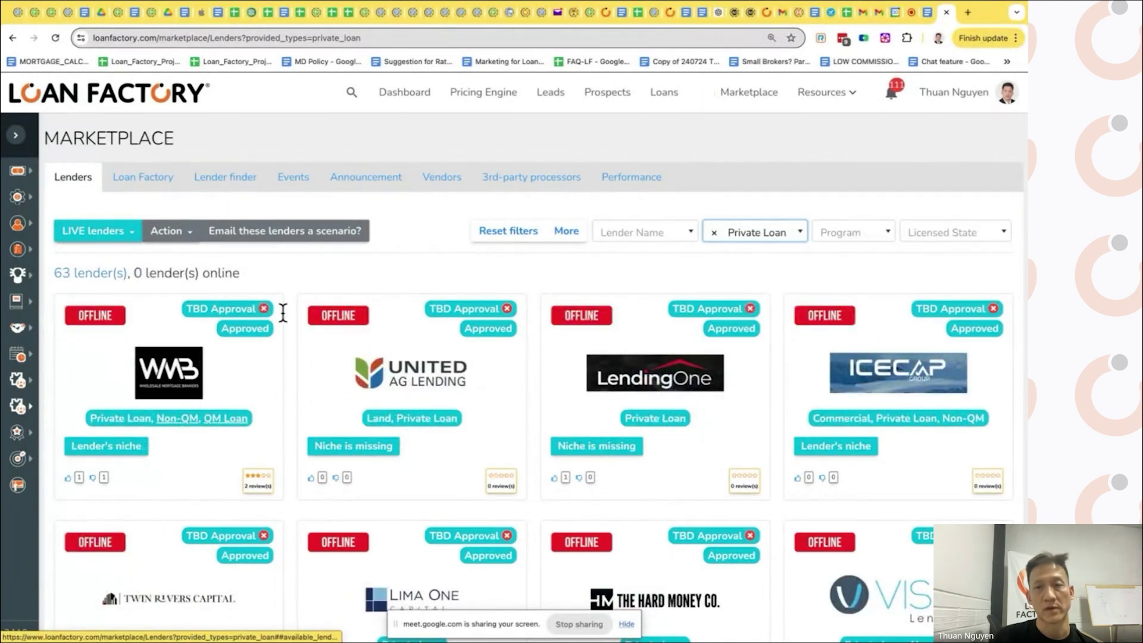
click(778, 241)
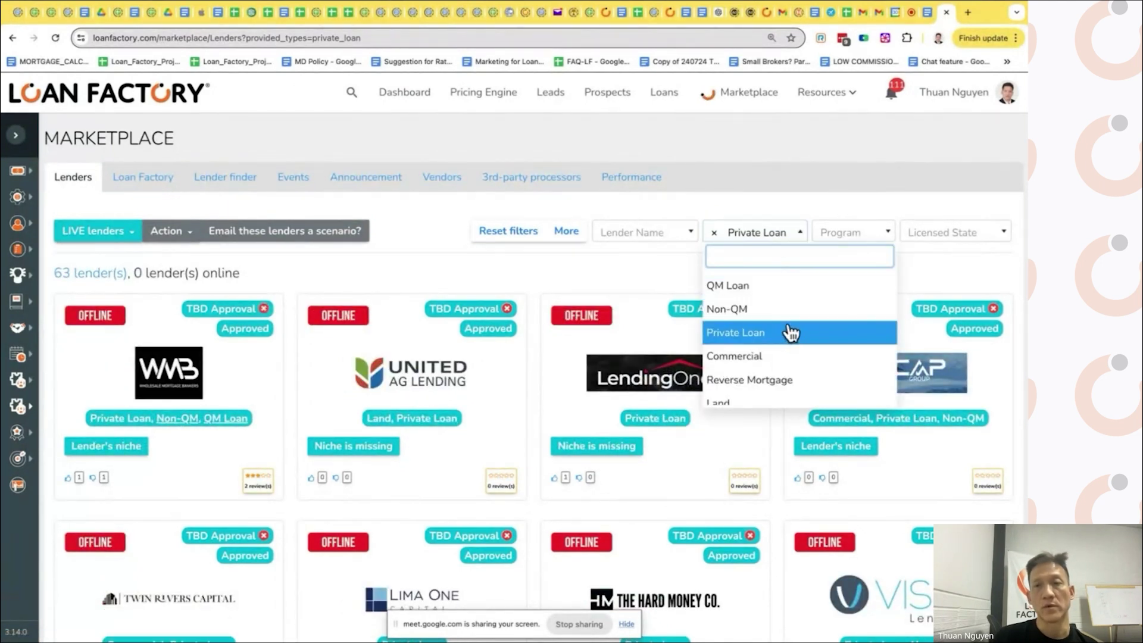
click(784, 354)
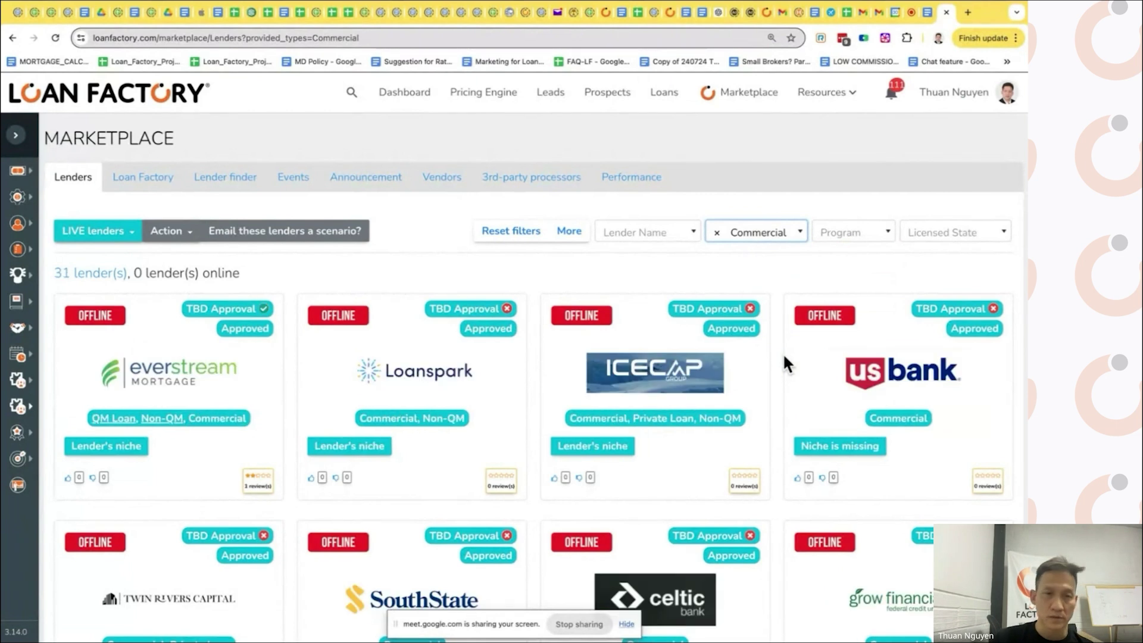
scroll(451, 462, down, 3)
scroll(451, 463, up, 1)
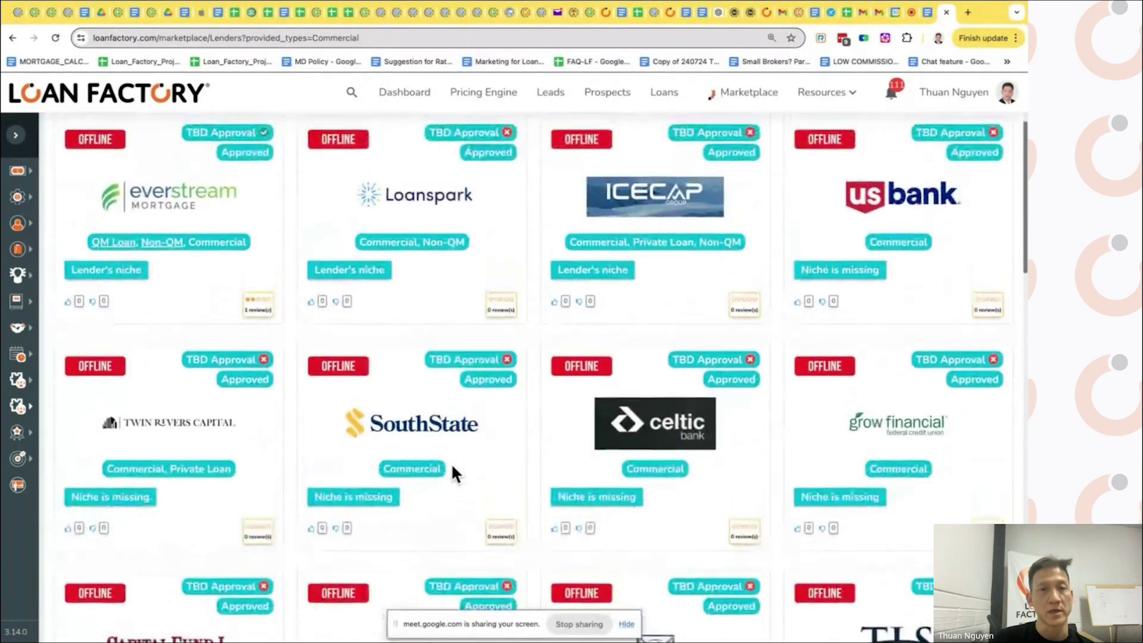
click(636, 205)
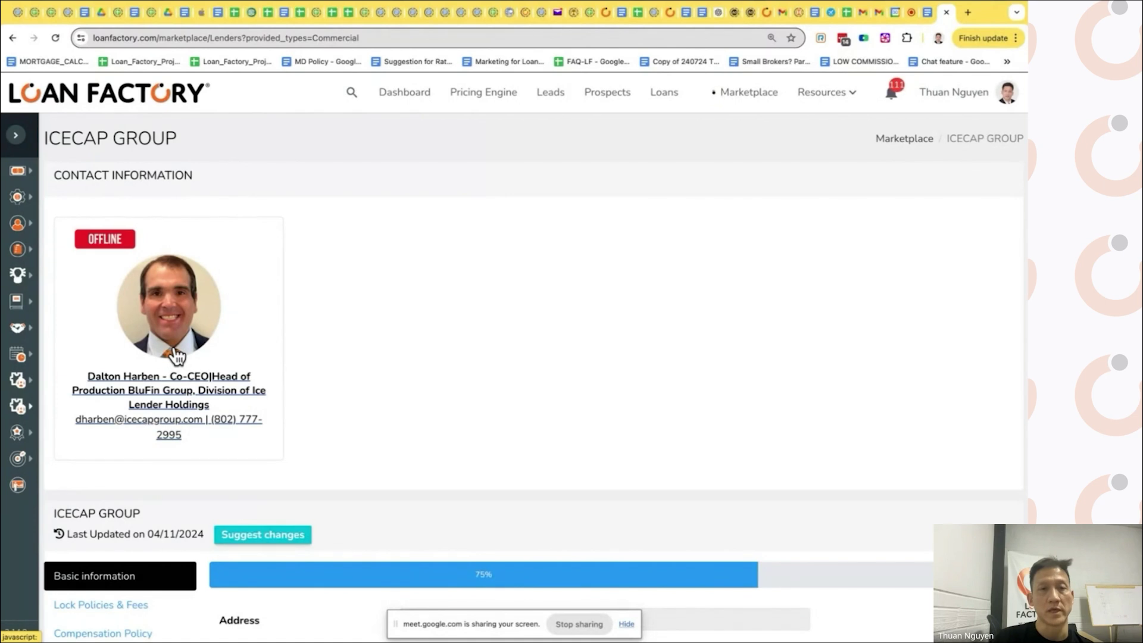
click(923, 138)
scroll(685, 322, down, 3)
scroll(714, 280, up, 3)
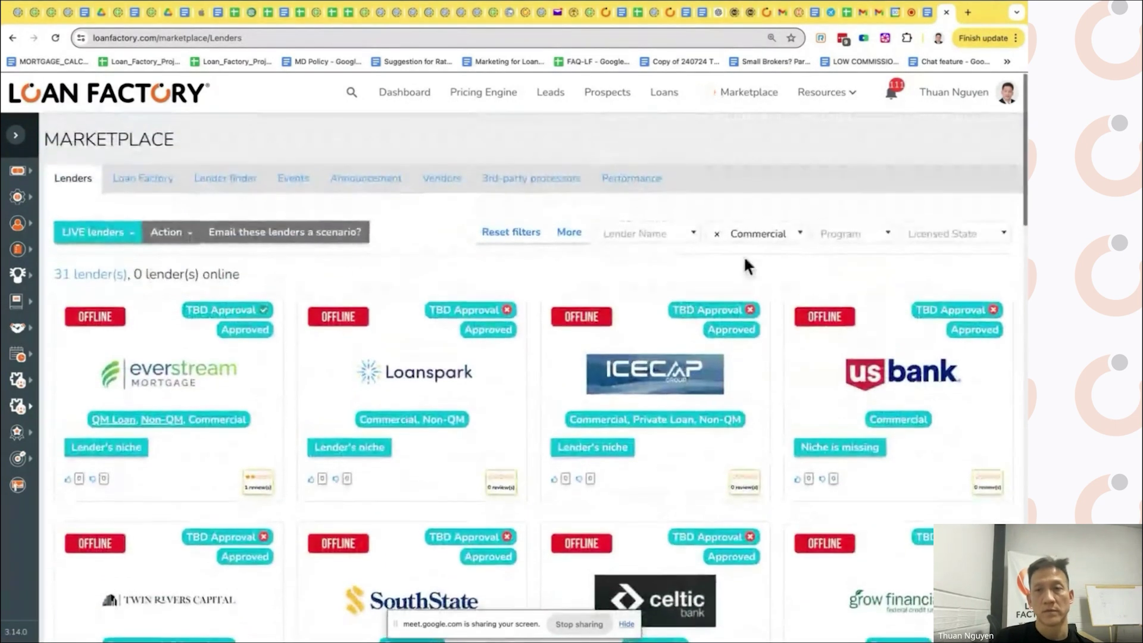
click(788, 232)
scroll(777, 365, down, 1)
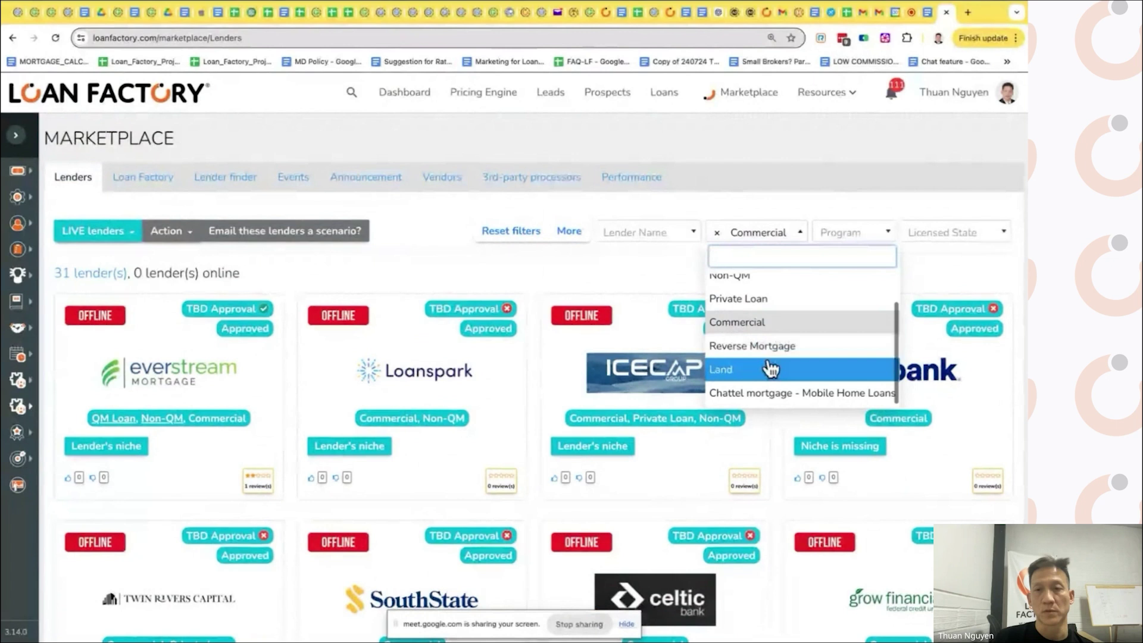
click(761, 366)
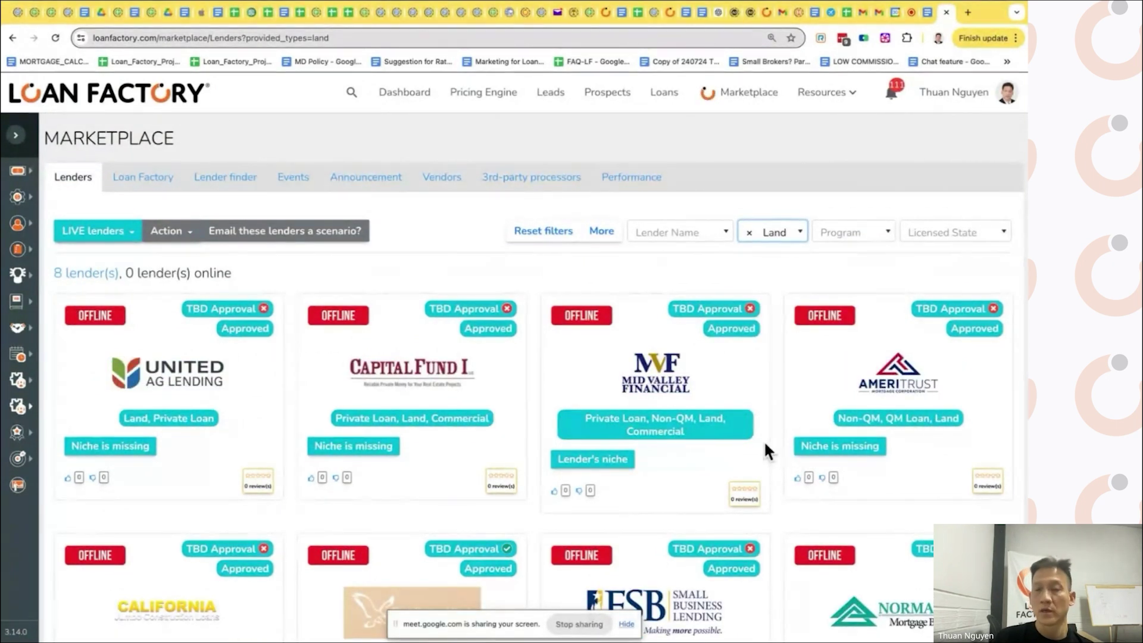
click(749, 233)
click(852, 183)
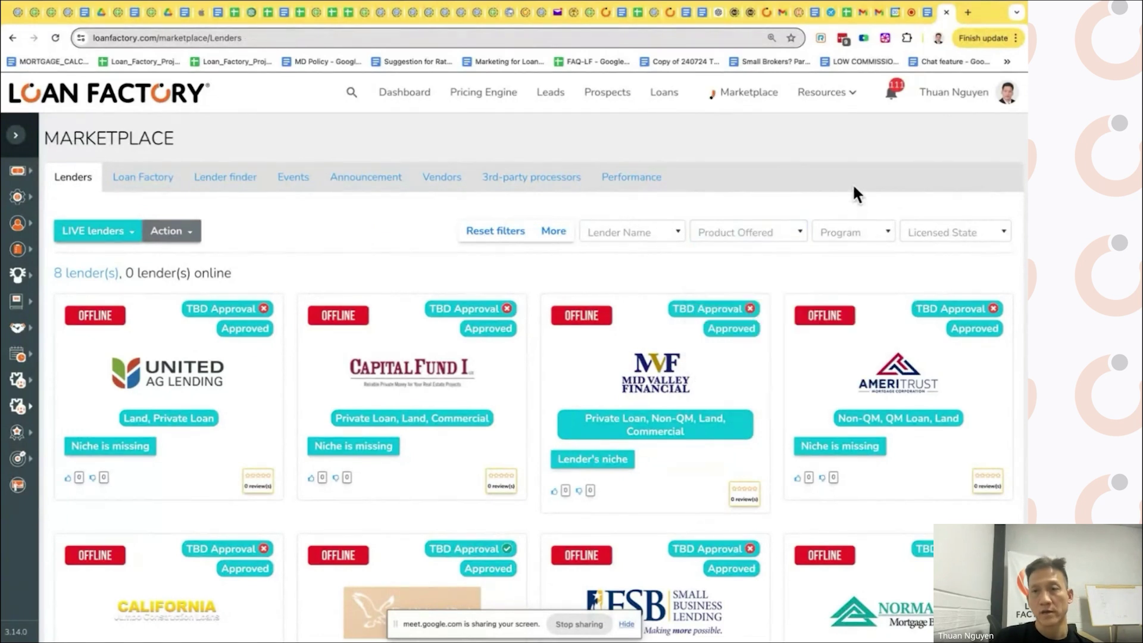
click(848, 233)
scroll(858, 338, down, 3)
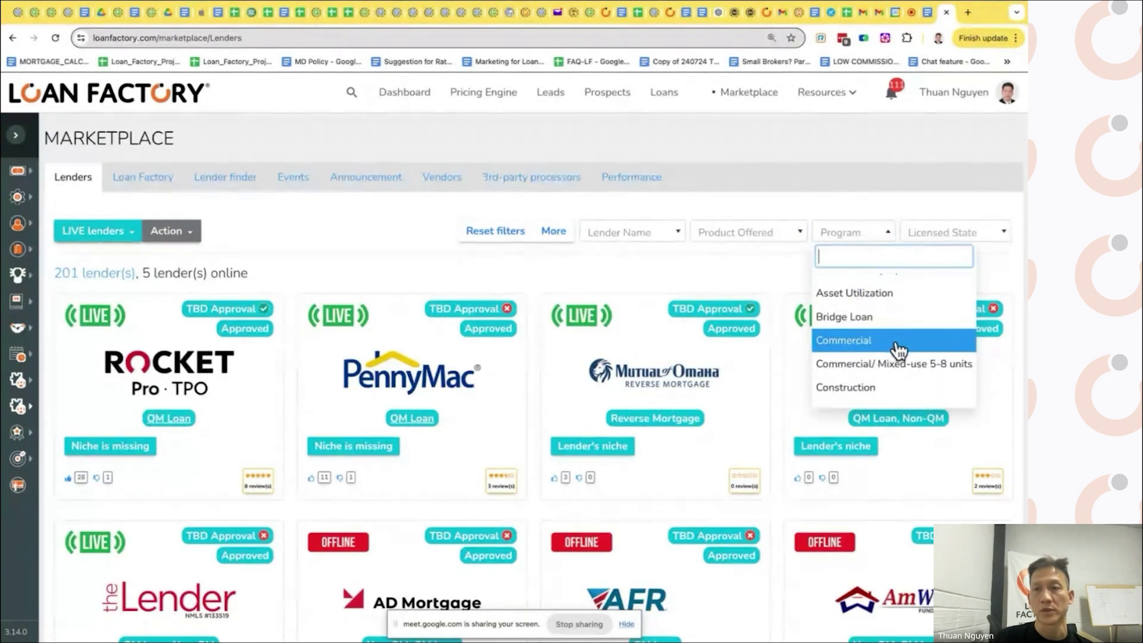
scroll(880, 336, down, 2)
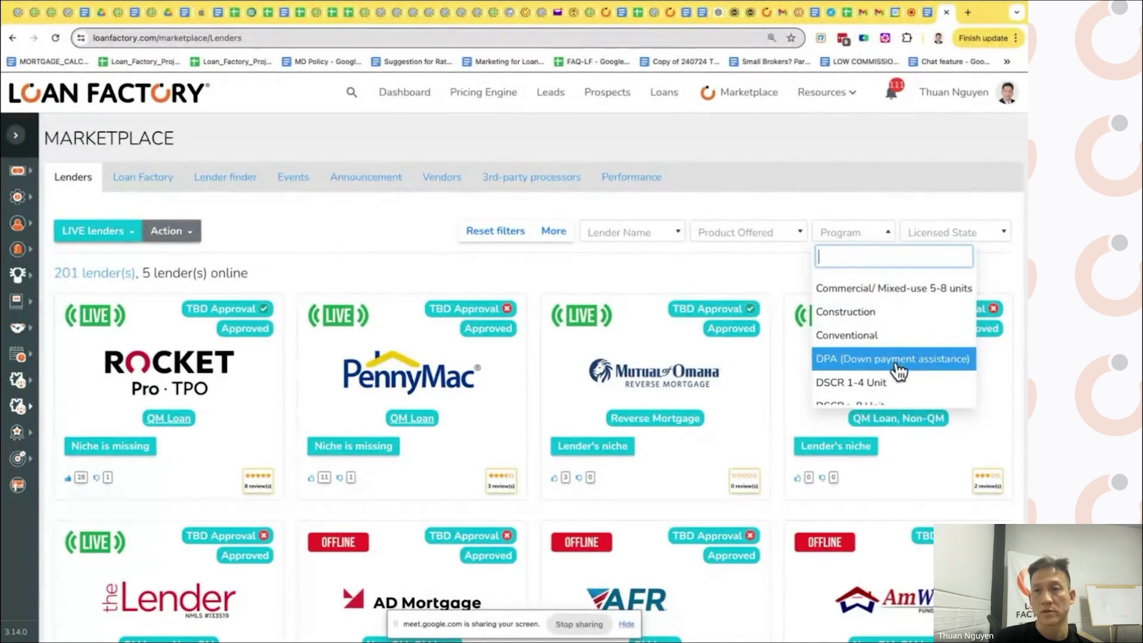
scroll(896, 363, down, 2)
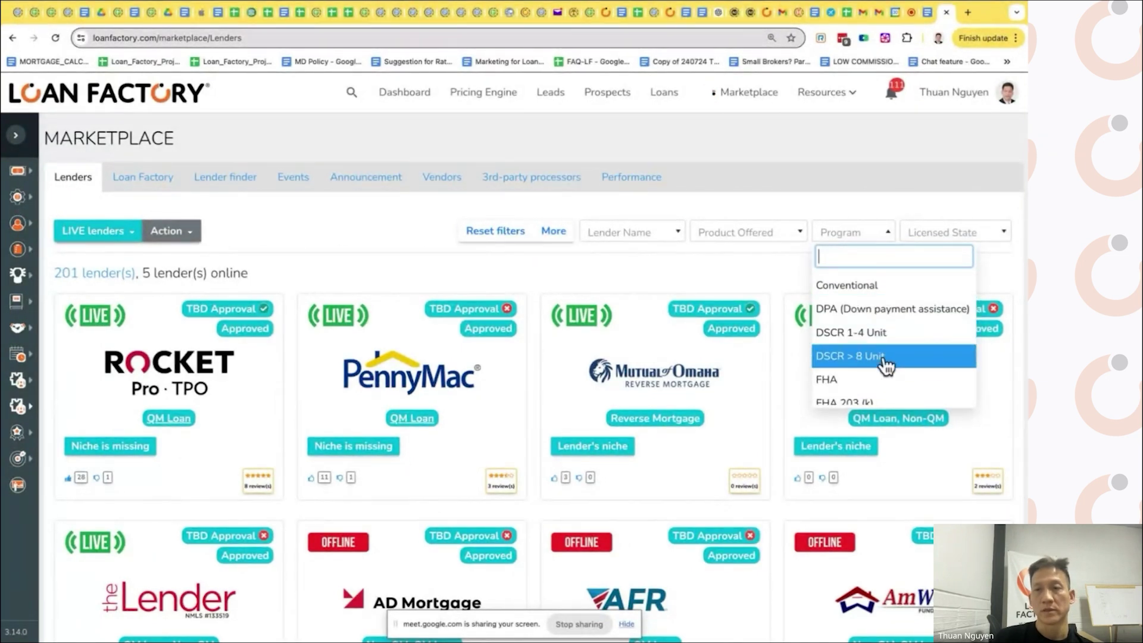
scroll(883, 369, down, 2)
scroll(885, 356, down, 8)
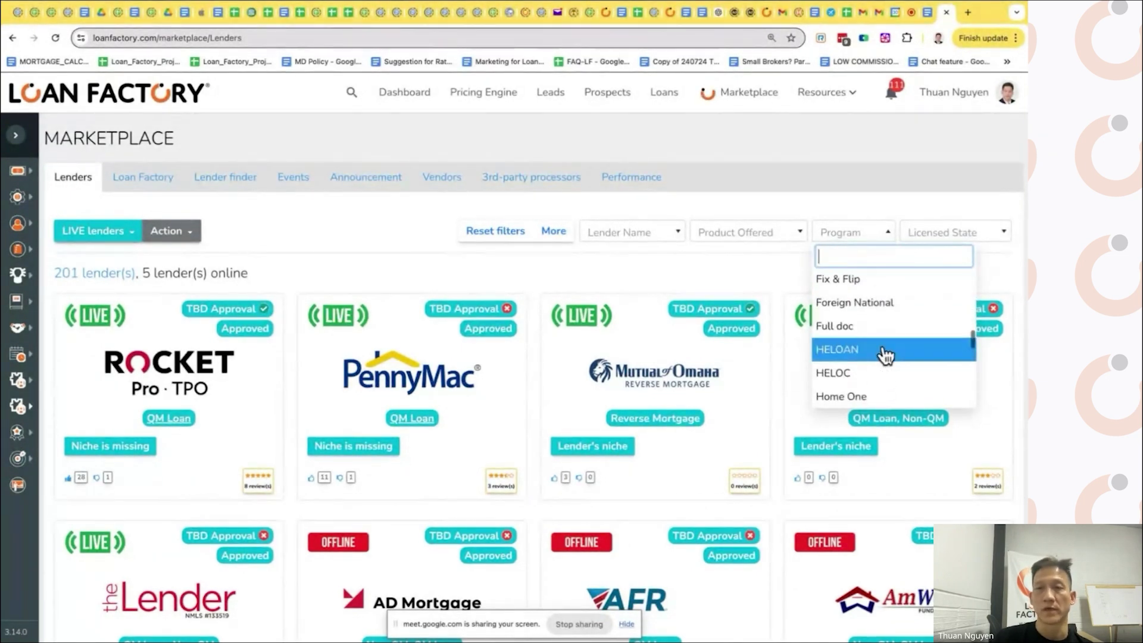
scroll(885, 355, up, 10)
click(822, 189)
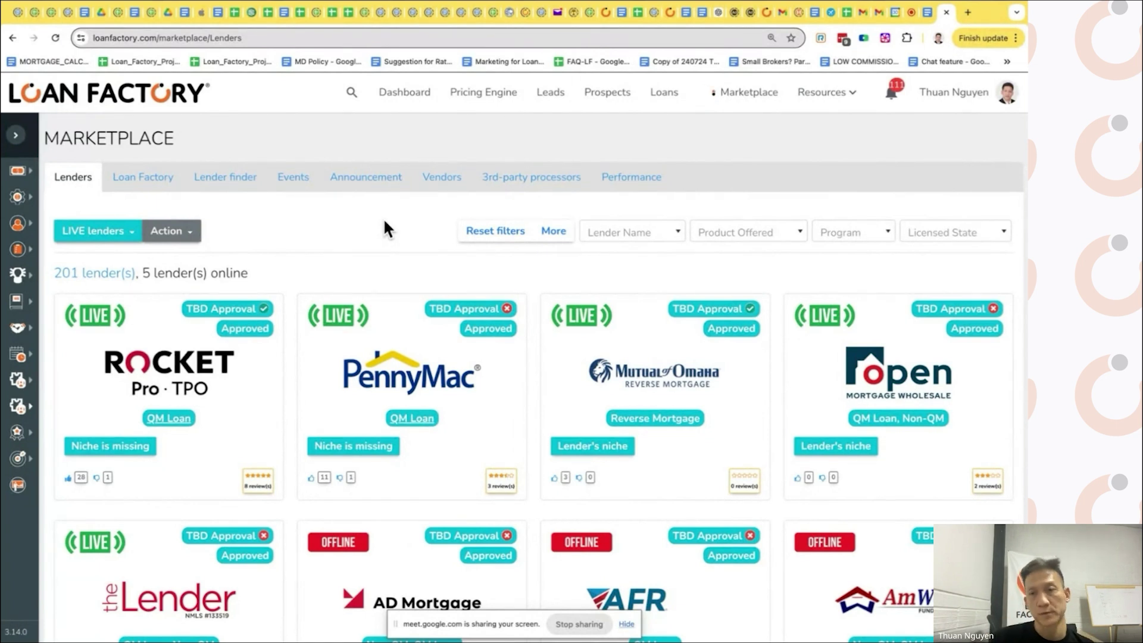
- Switch to the Loan Factory tab and highlight the Loan Officer Support hours and a job title
click(145, 176)
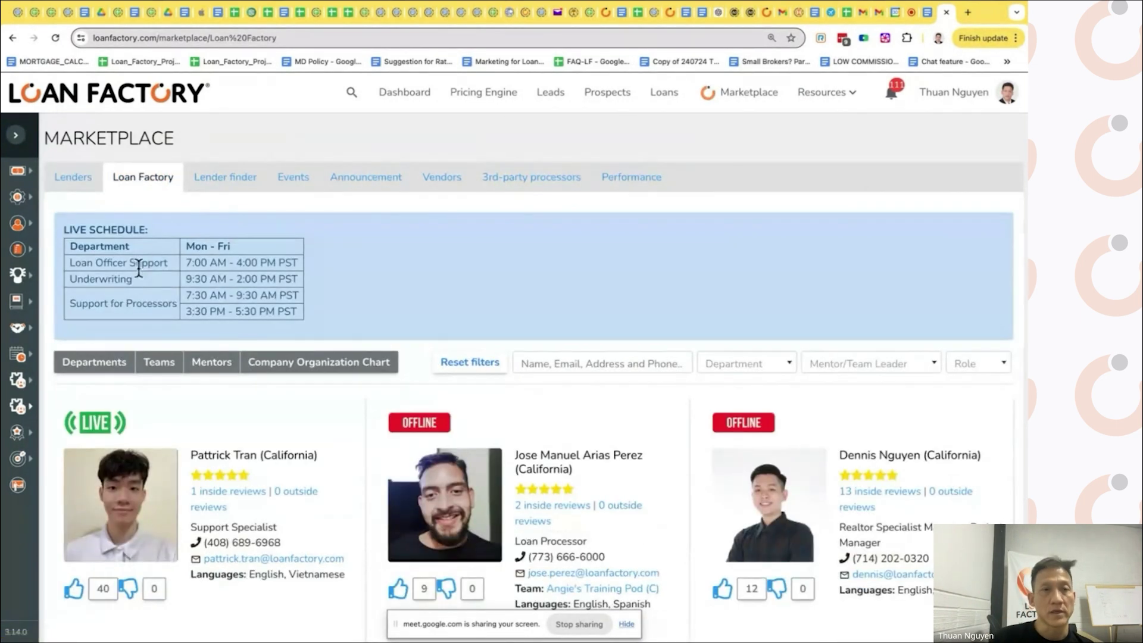
drag(197, 263, 291, 269)
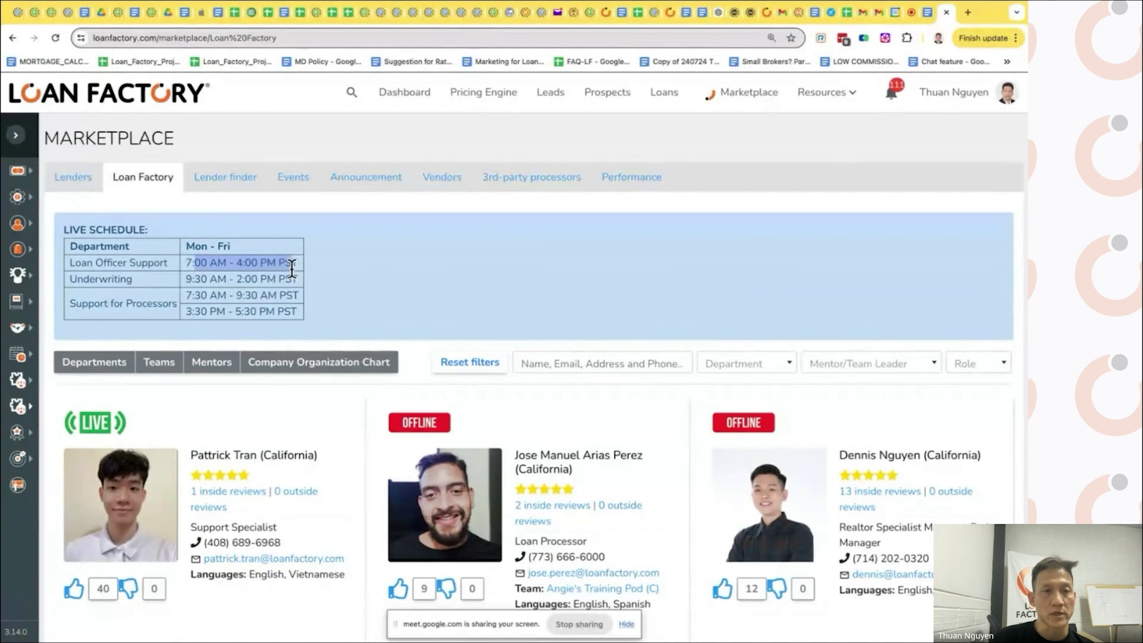
click(203, 418)
scroll(203, 418, down, 1)
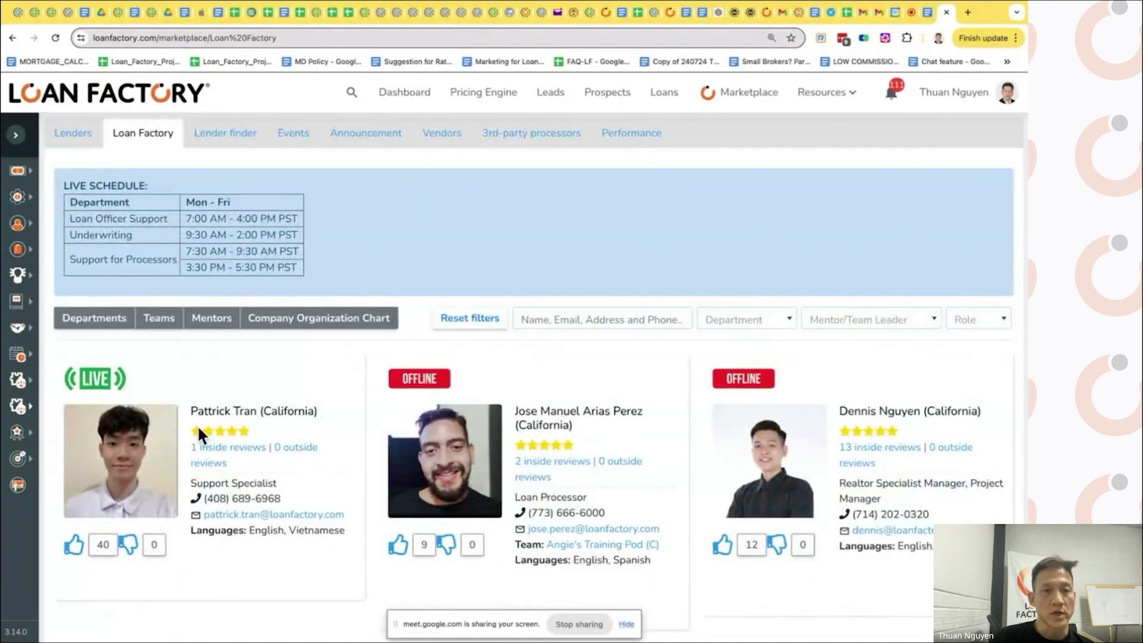
drag(209, 483, 253, 483)
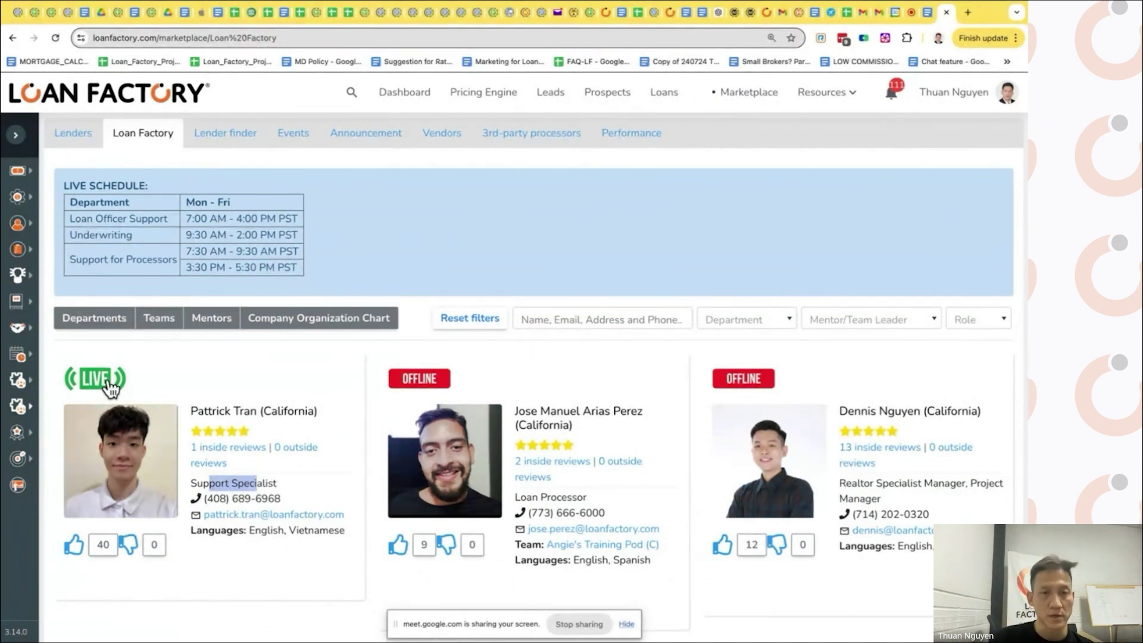
- Scroll through the Departments directory, close it, and open the Teams listing
click(103, 321)
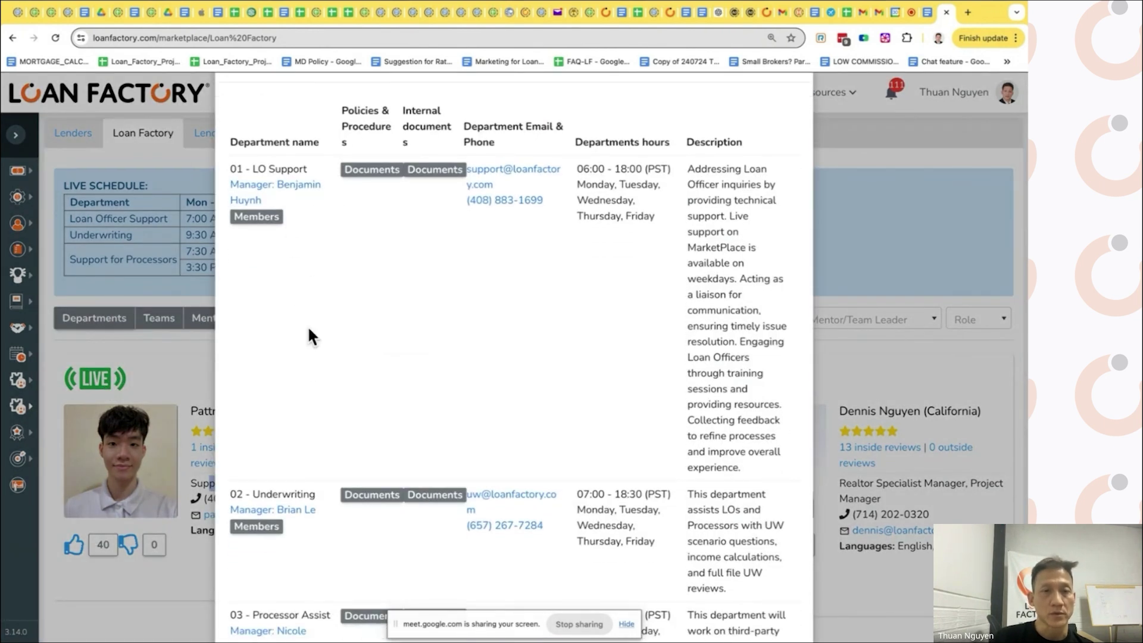
scroll(324, 400, down, 3)
scroll(304, 502, down, 3)
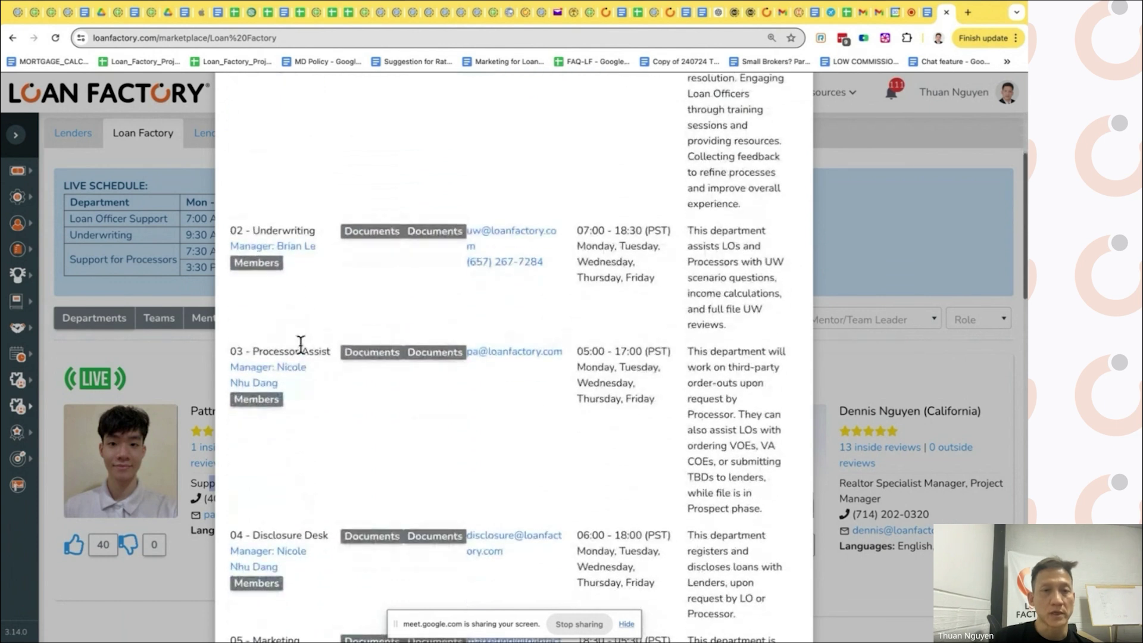
scroll(352, 484, down, 4)
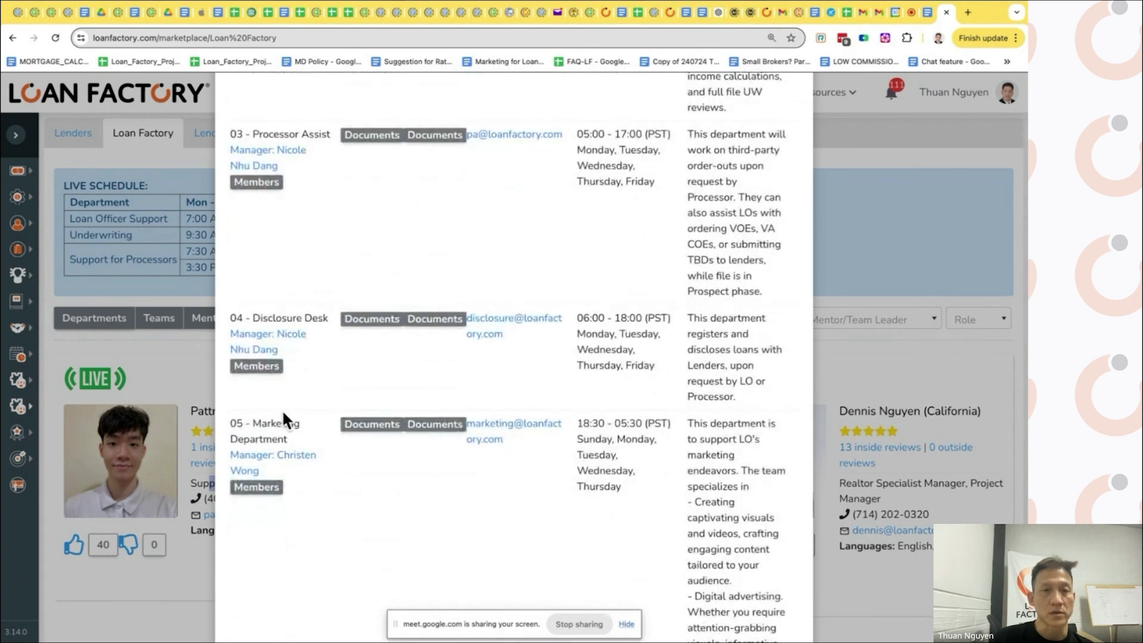
scroll(334, 426, down, 5)
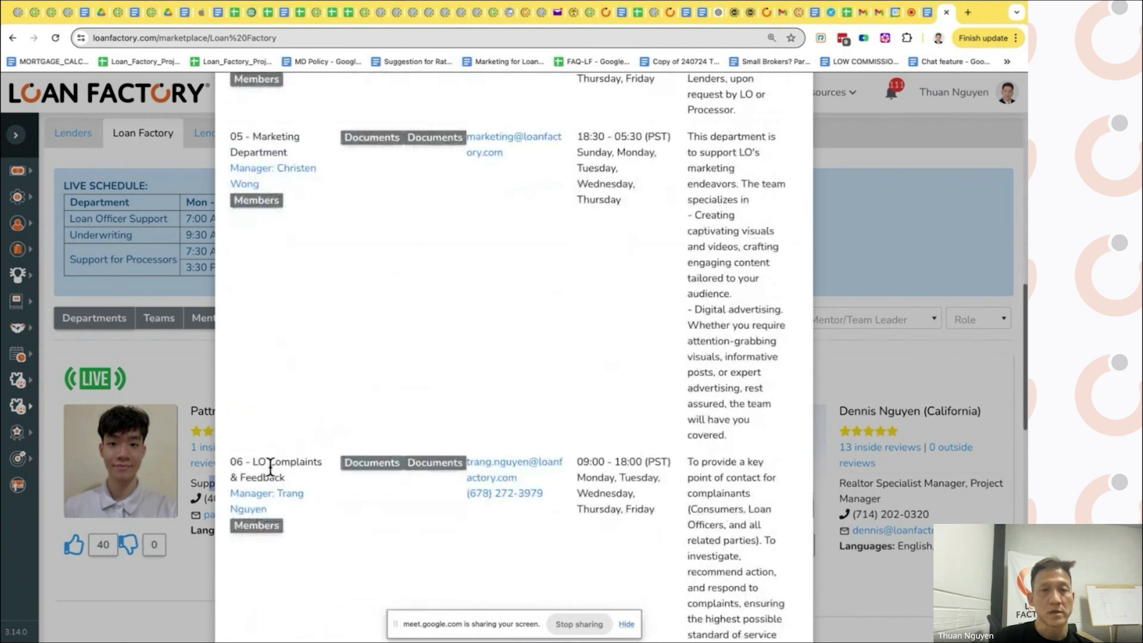
scroll(344, 398, down, 5)
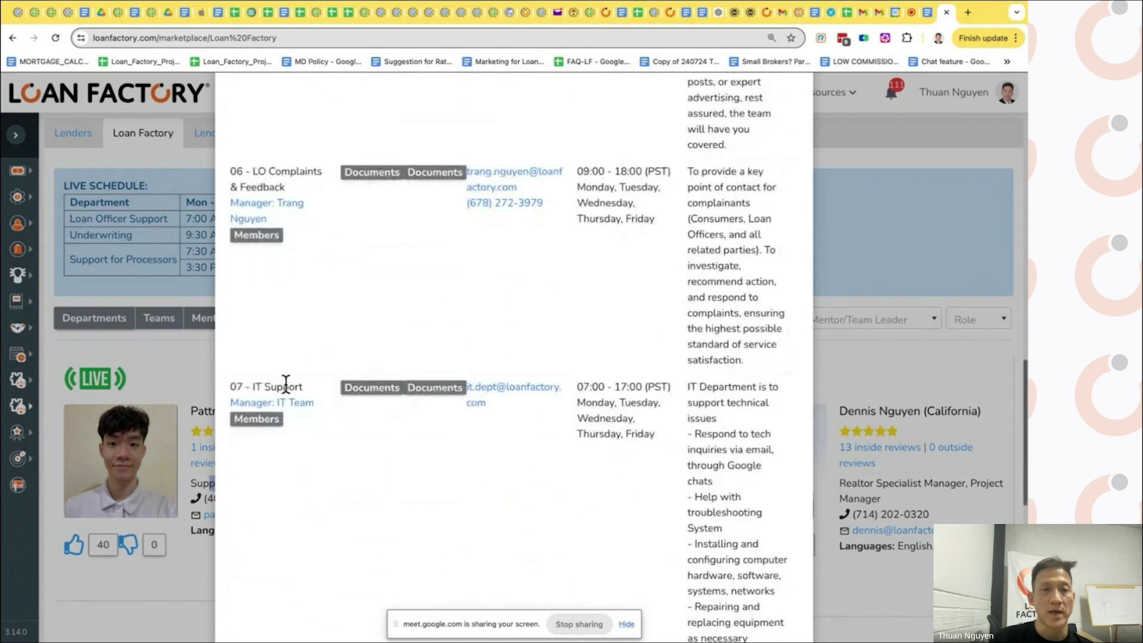
scroll(335, 440, down, 6)
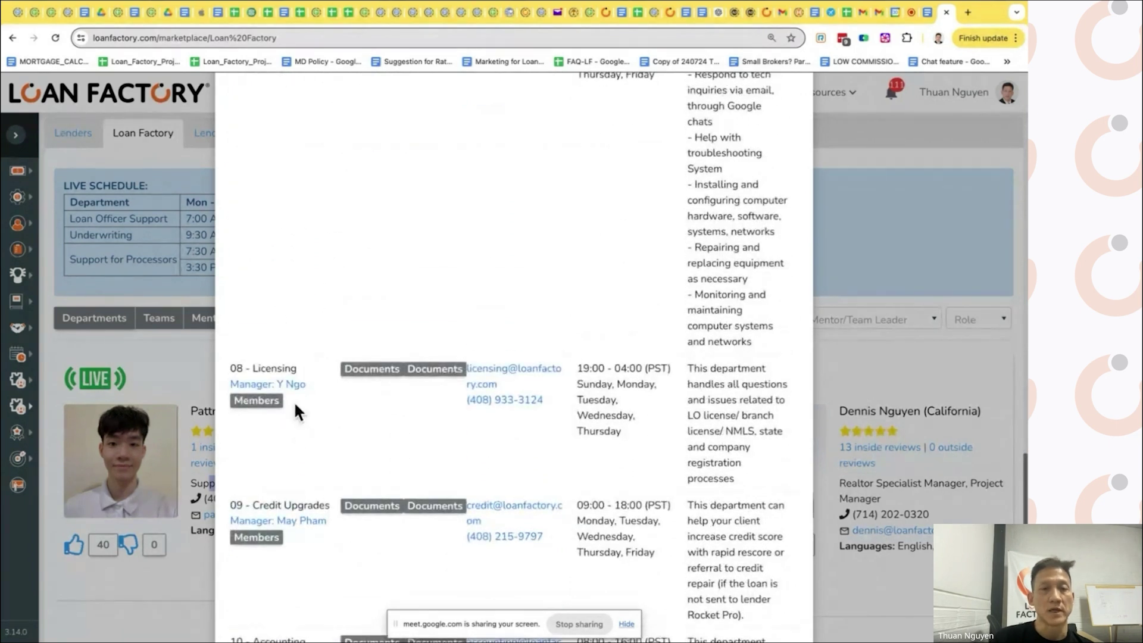
scroll(408, 447, up, 20)
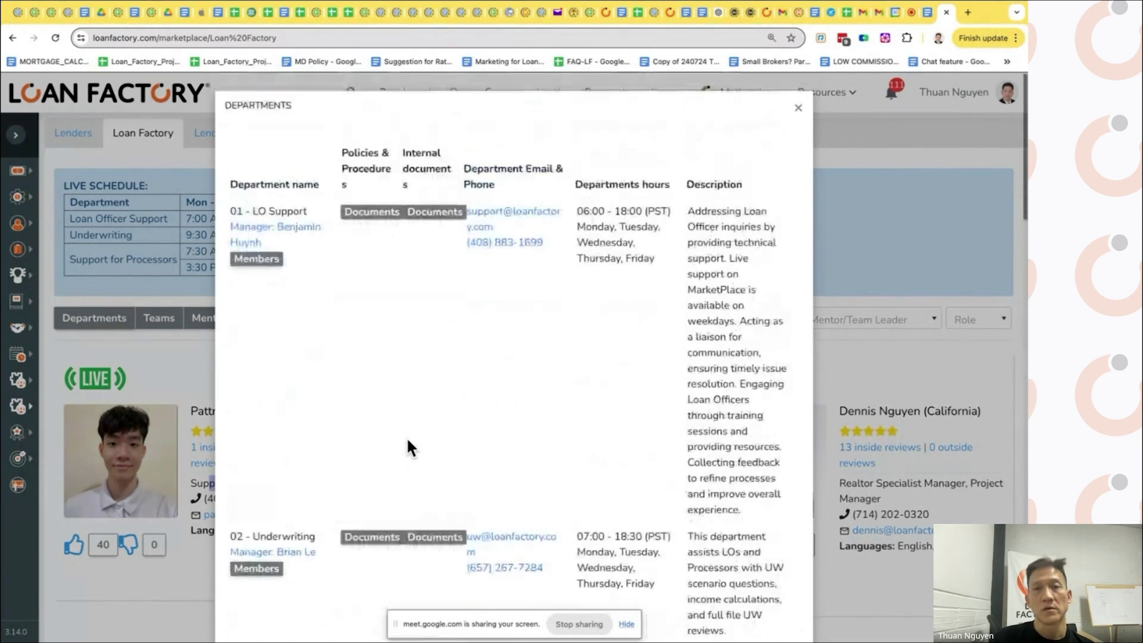
click(798, 108)
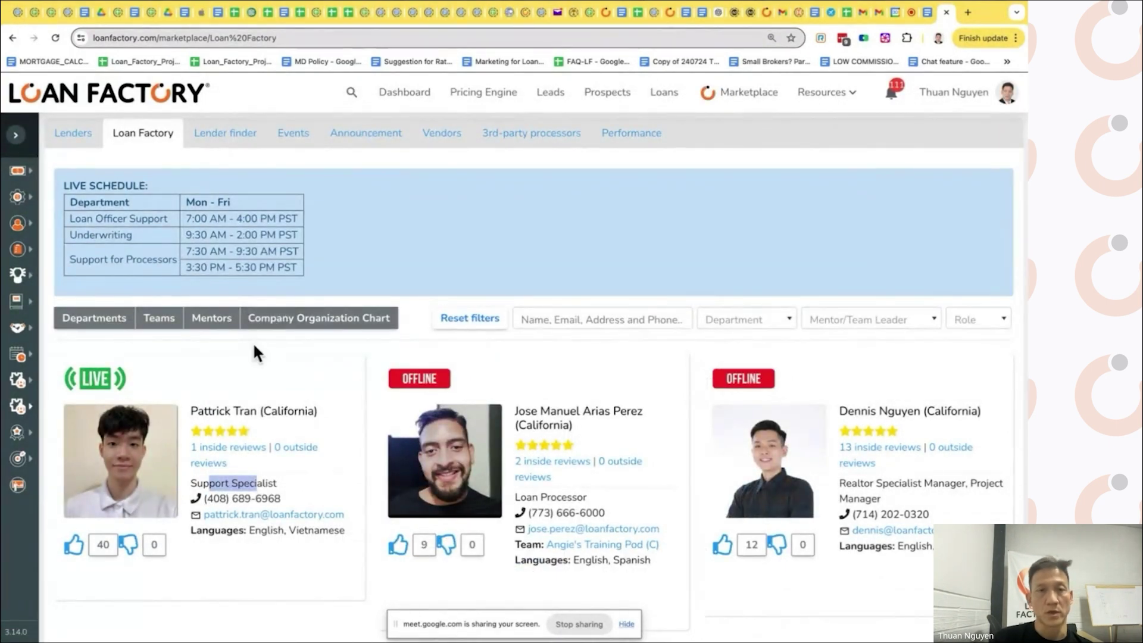
click(160, 324)
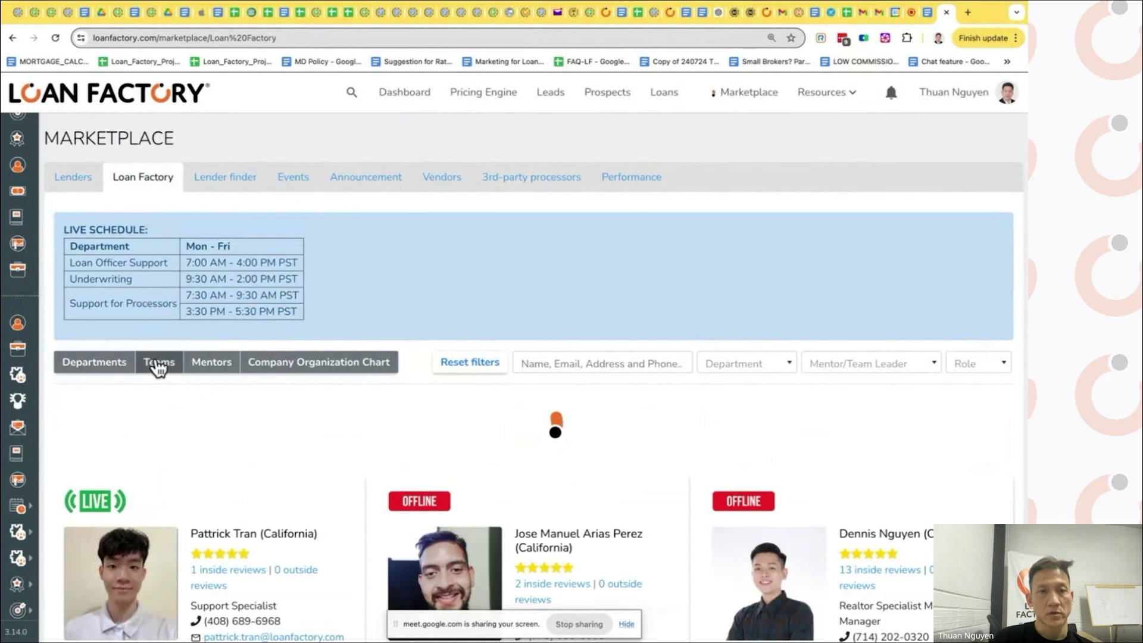
- Close the Teams listing, then review the Mentors list and close it
click(159, 363)
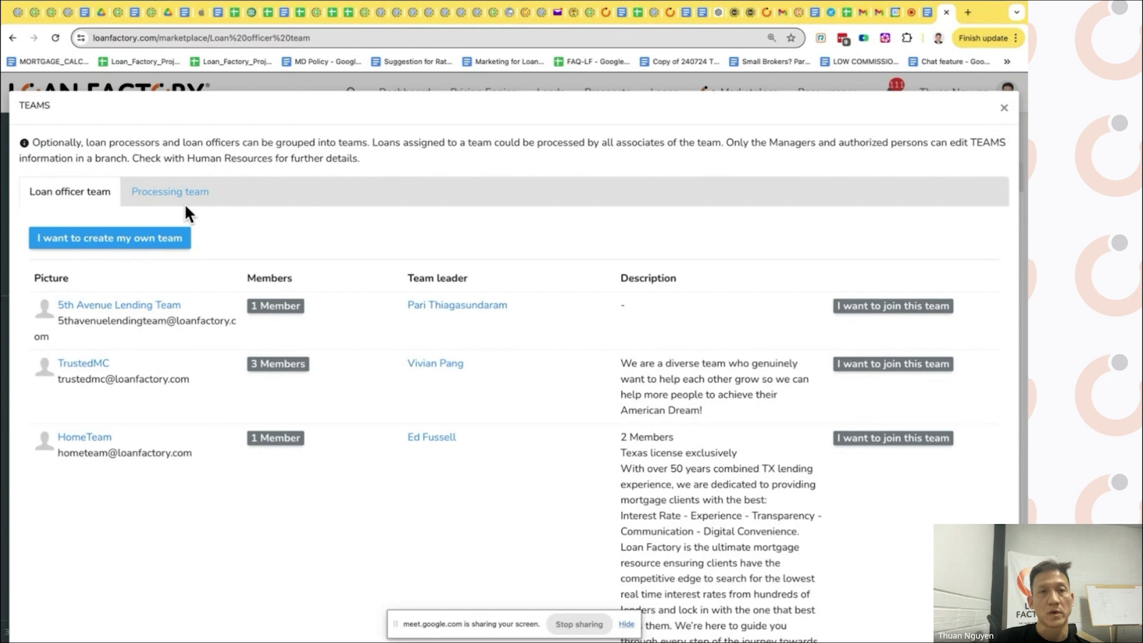
click(1004, 109)
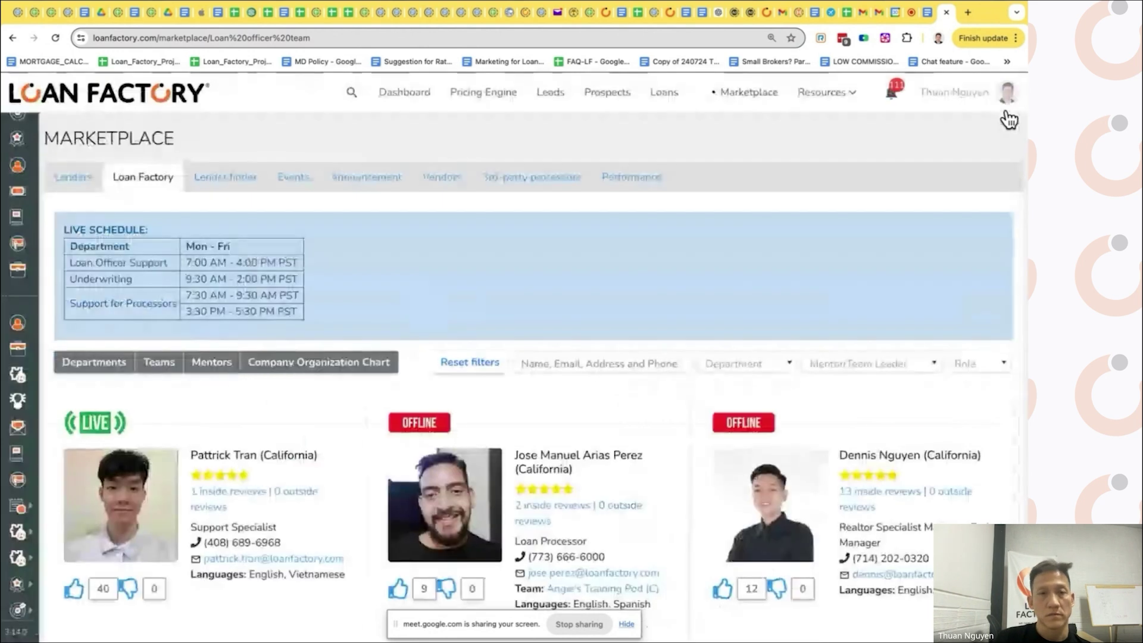
click(213, 362)
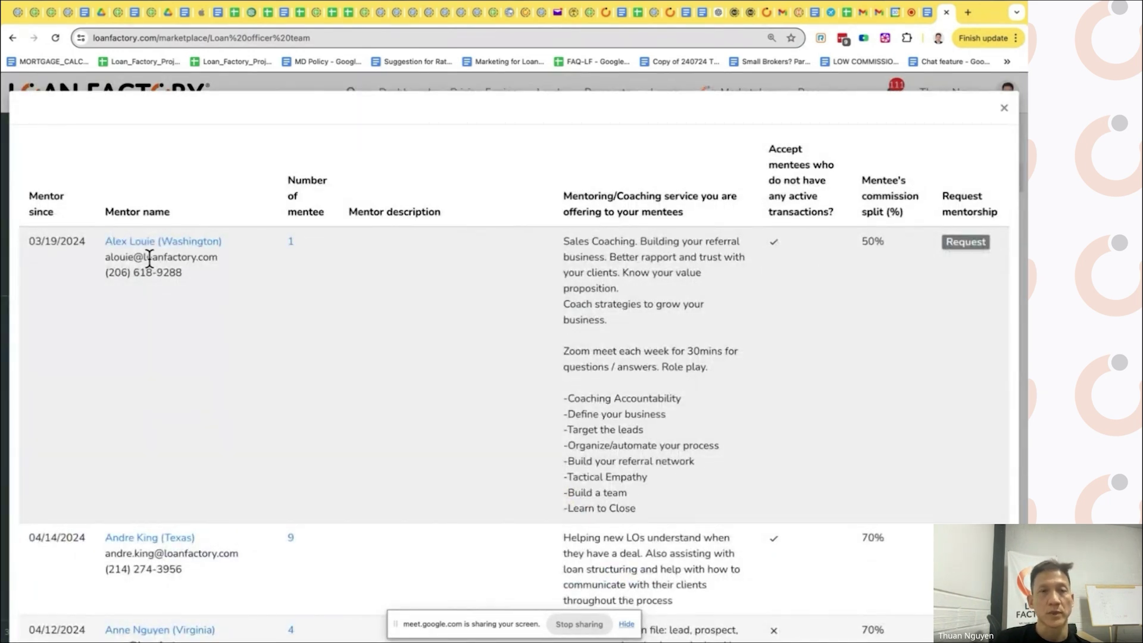
scroll(213, 480, down, 3)
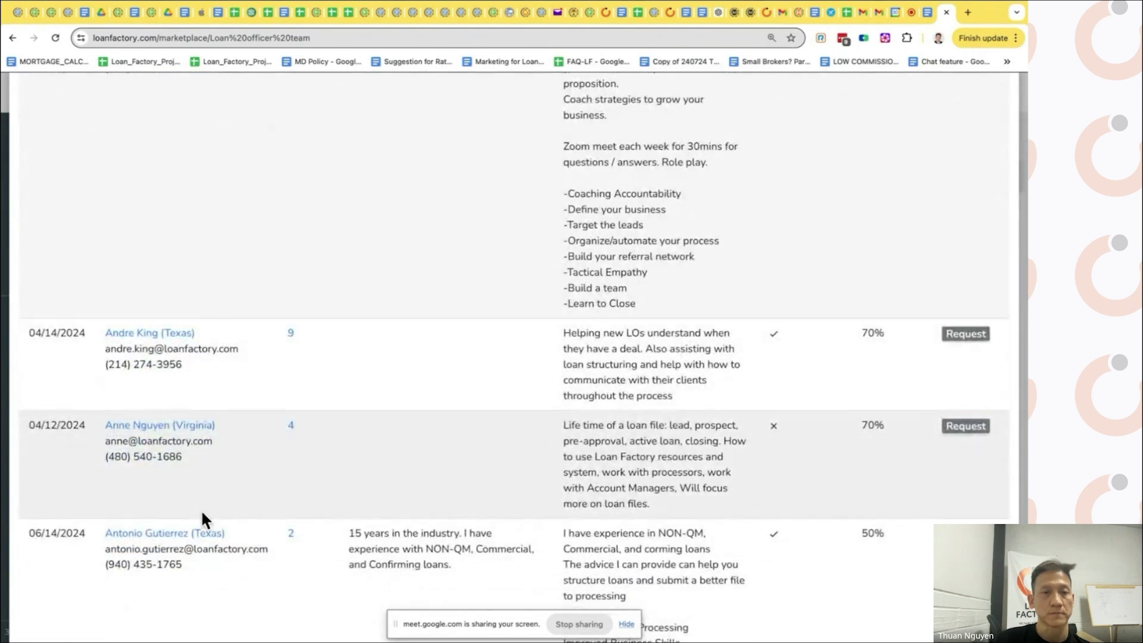
scroll(201, 509, up, 5)
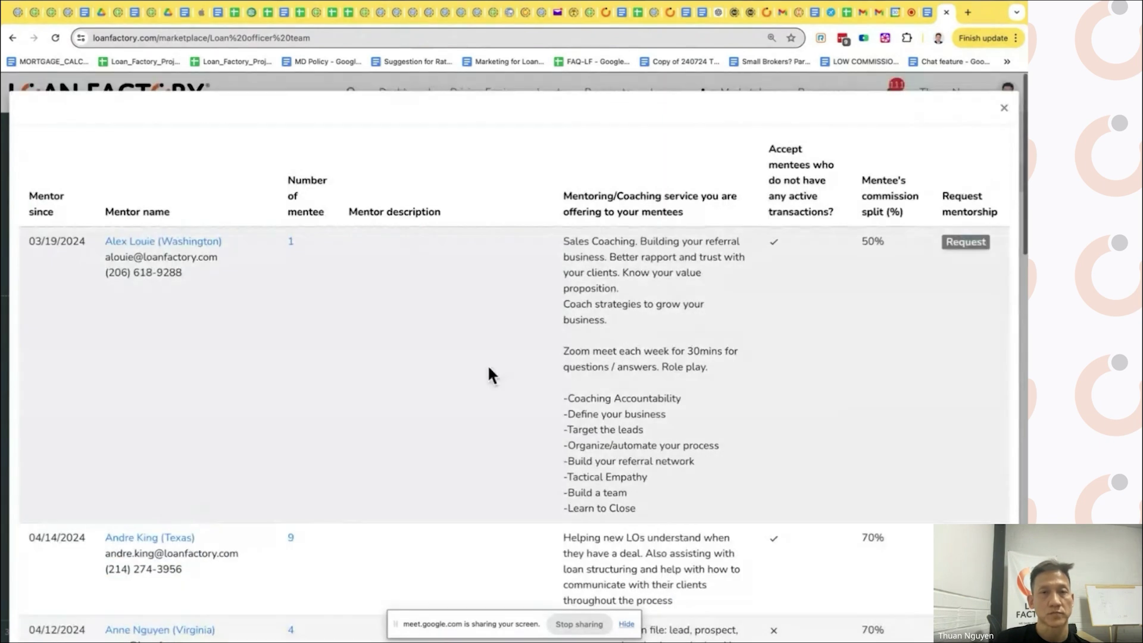
click(1001, 108)
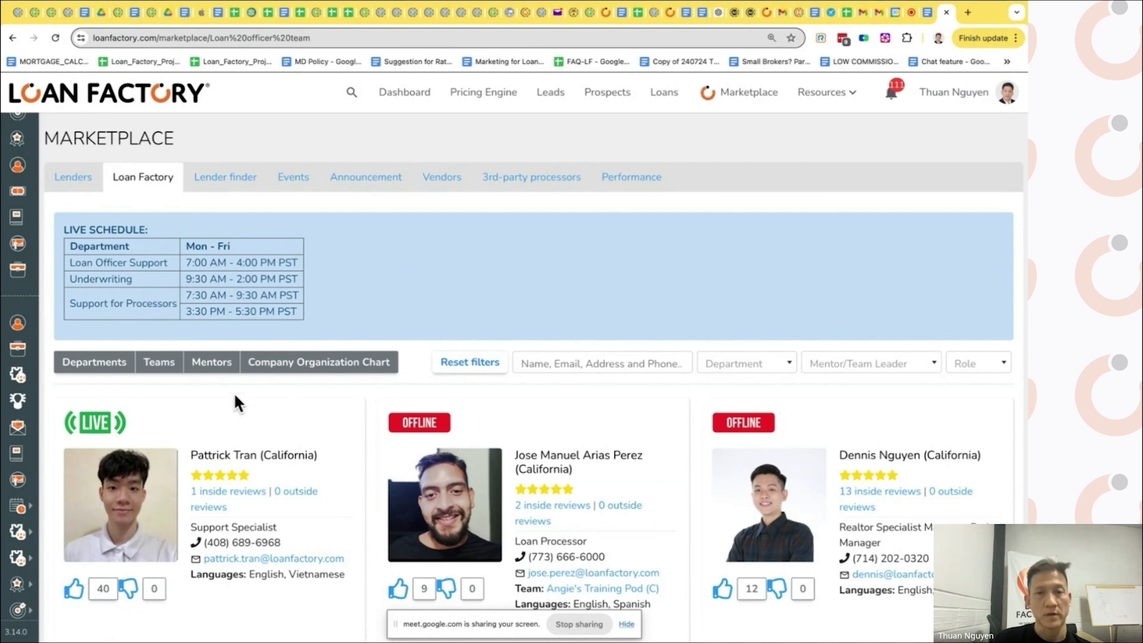
- Open Lender finder, highlight the hard money lender phrase in an inquiry, and scroll the replies
click(223, 179)
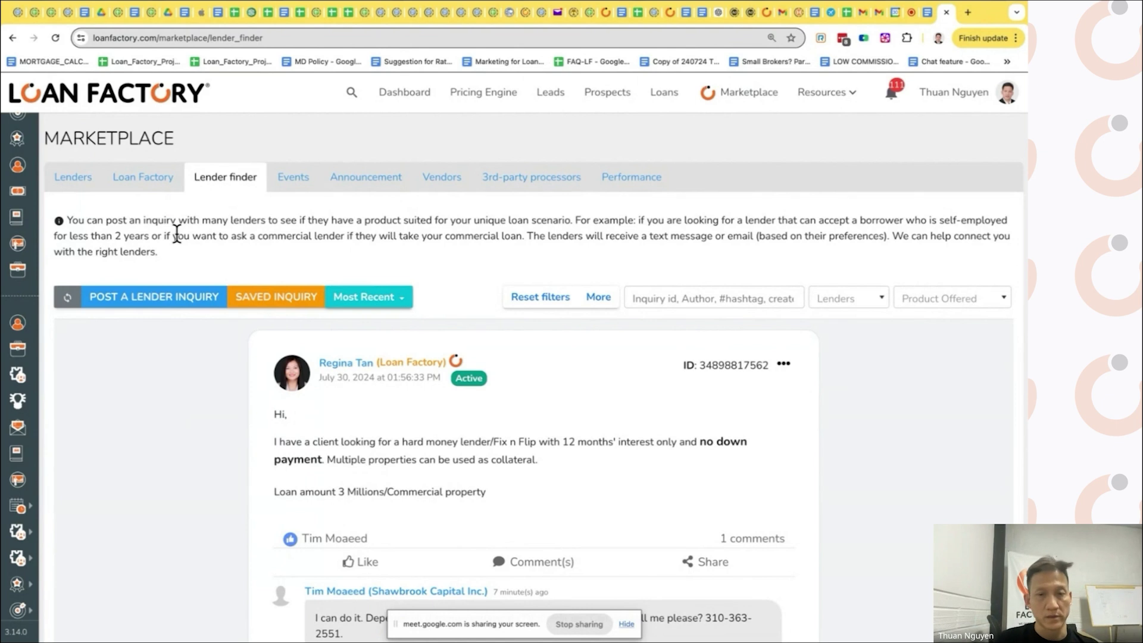
drag(292, 441, 558, 458)
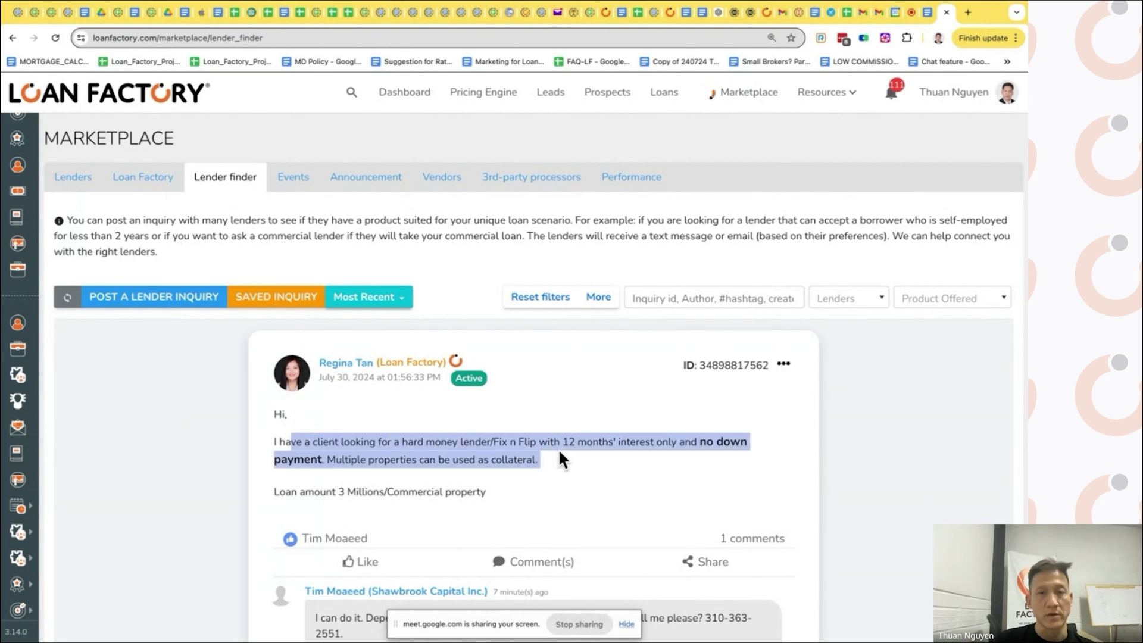
click(443, 451)
drag(413, 442, 546, 443)
scroll(541, 441, down, 1)
scroll(523, 446, down, 5)
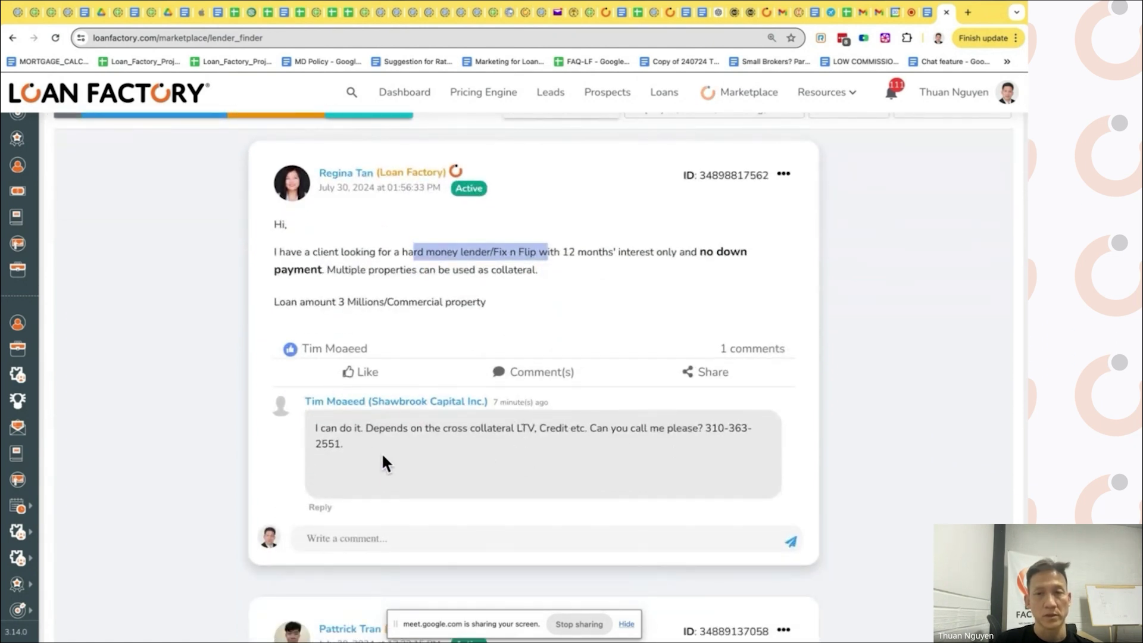
scroll(383, 456, down, 10)
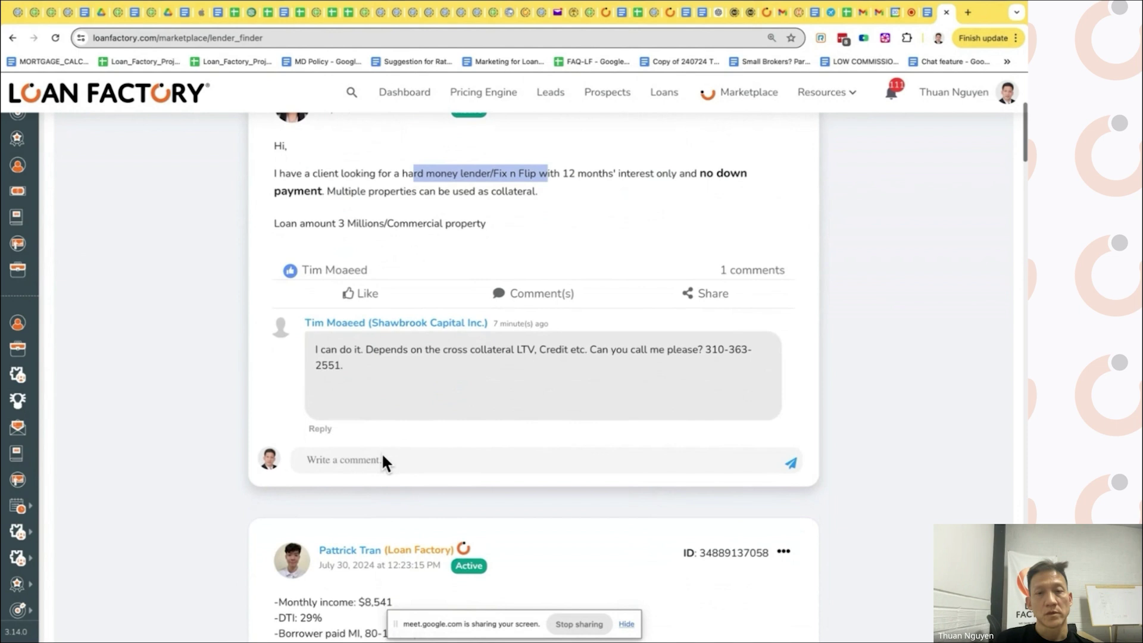
scroll(383, 456, down, 9)
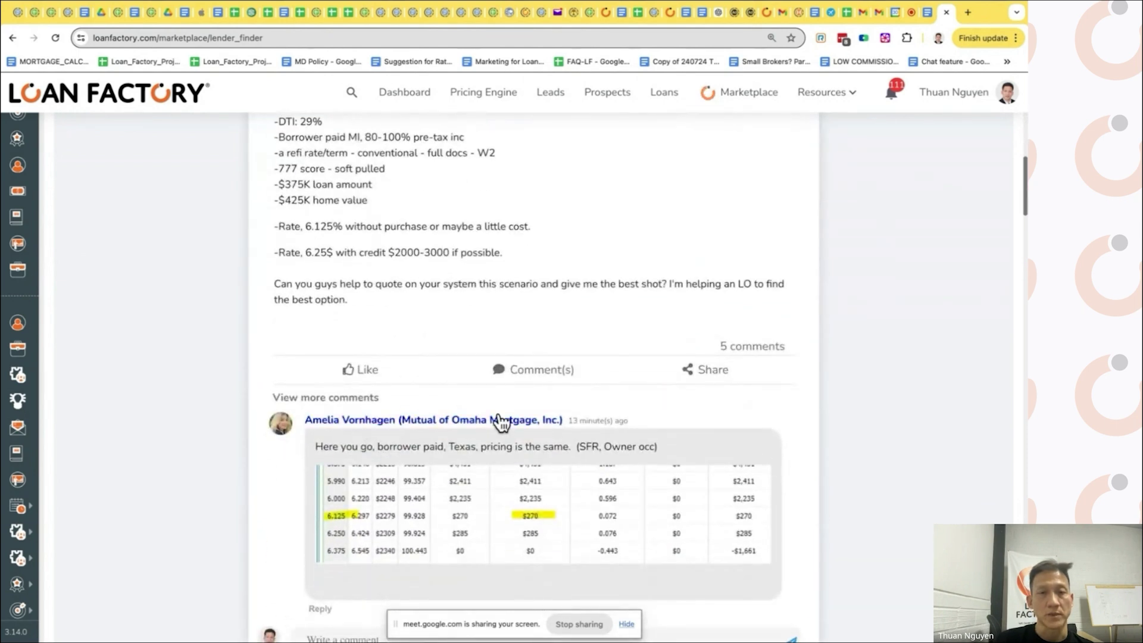
scroll(483, 485, up, 20)
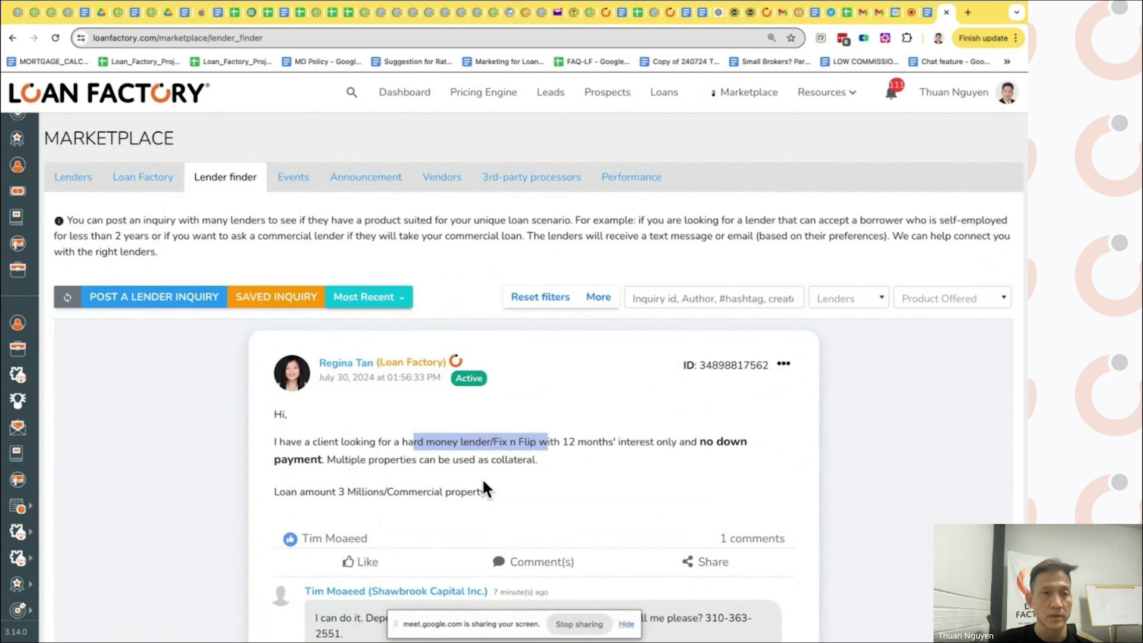
click(173, 299)
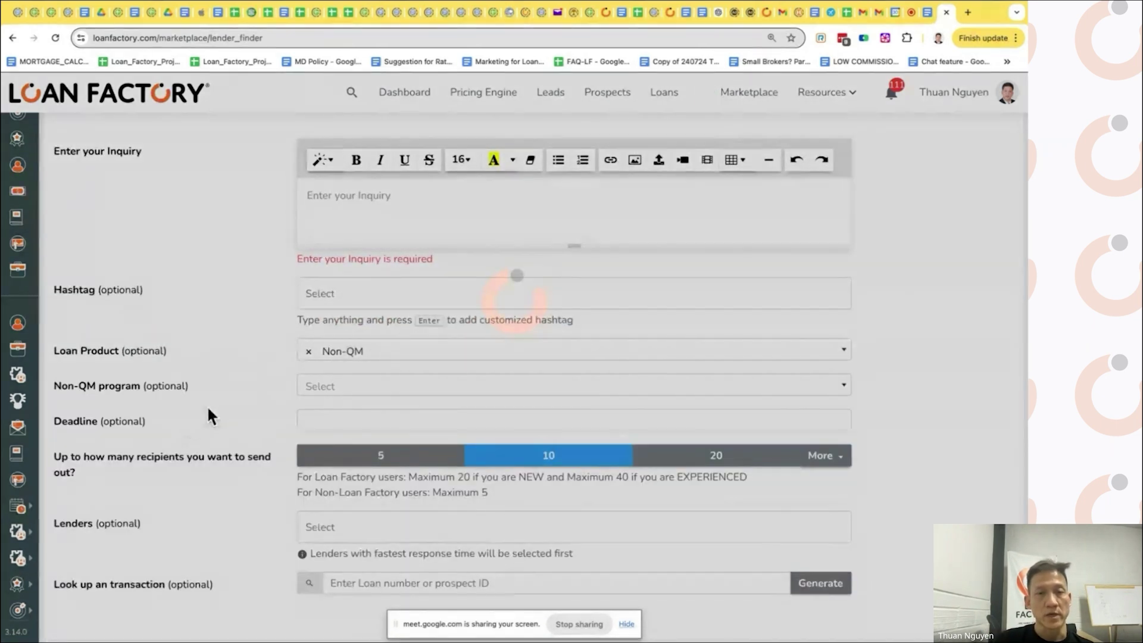
scroll(209, 408, down, 2)
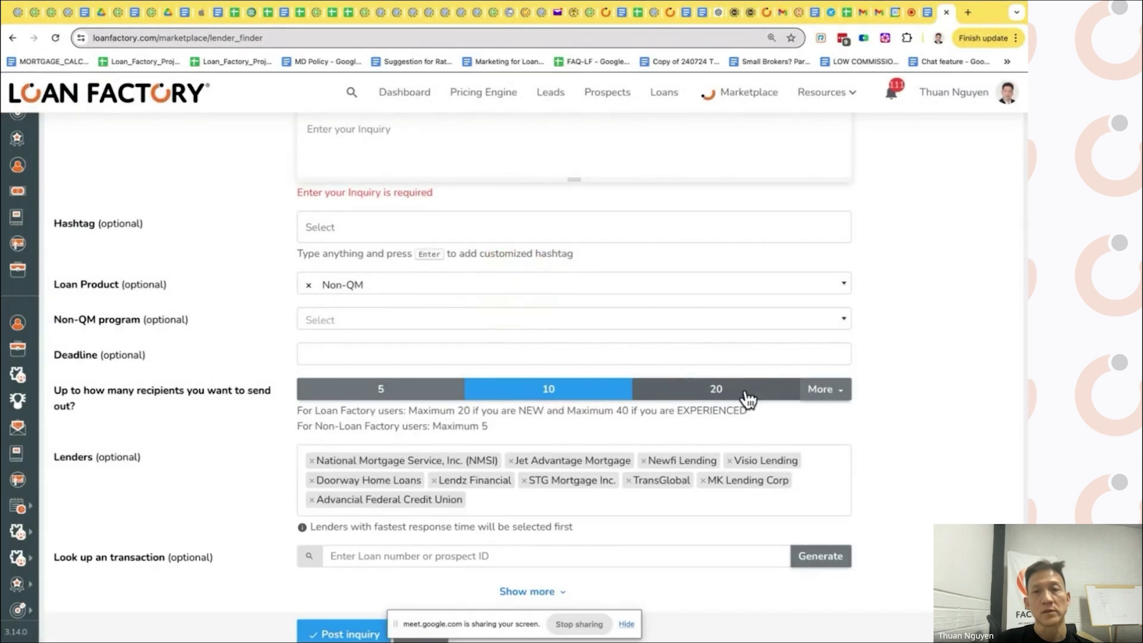
click(744, 393)
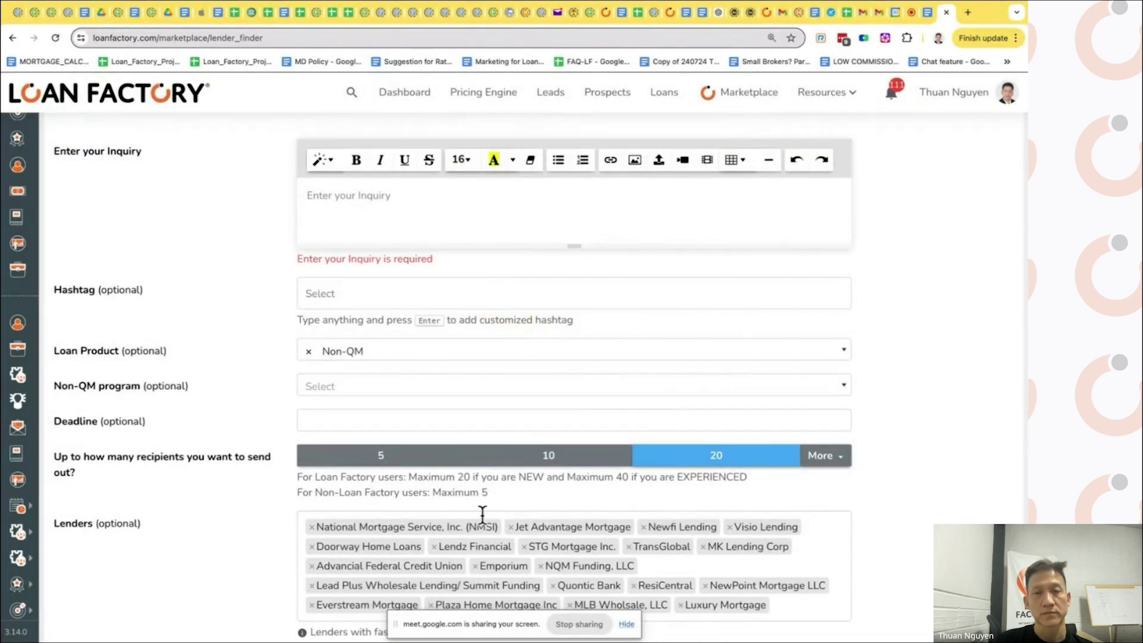
scroll(482, 513, down, 3)
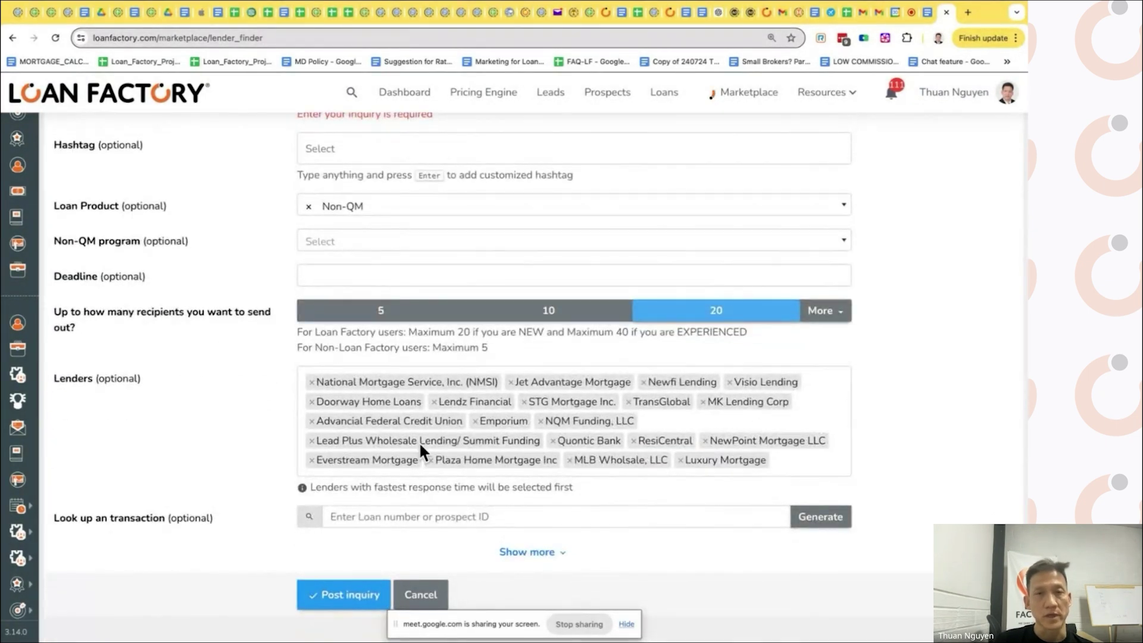
click(369, 208)
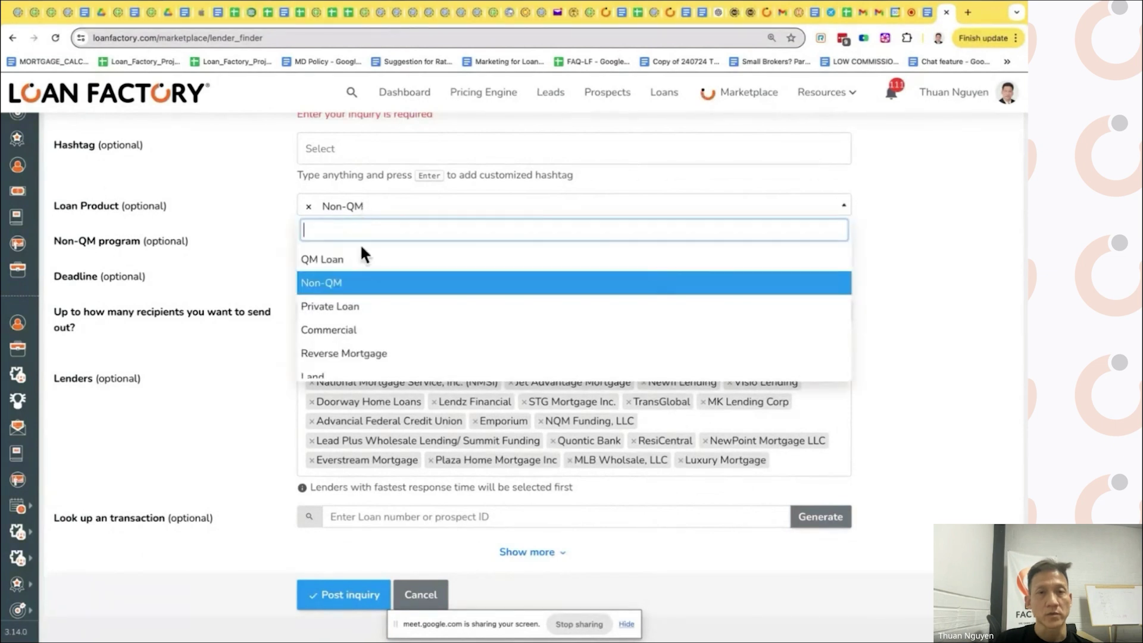
click(377, 310)
scroll(297, 417, down, 2)
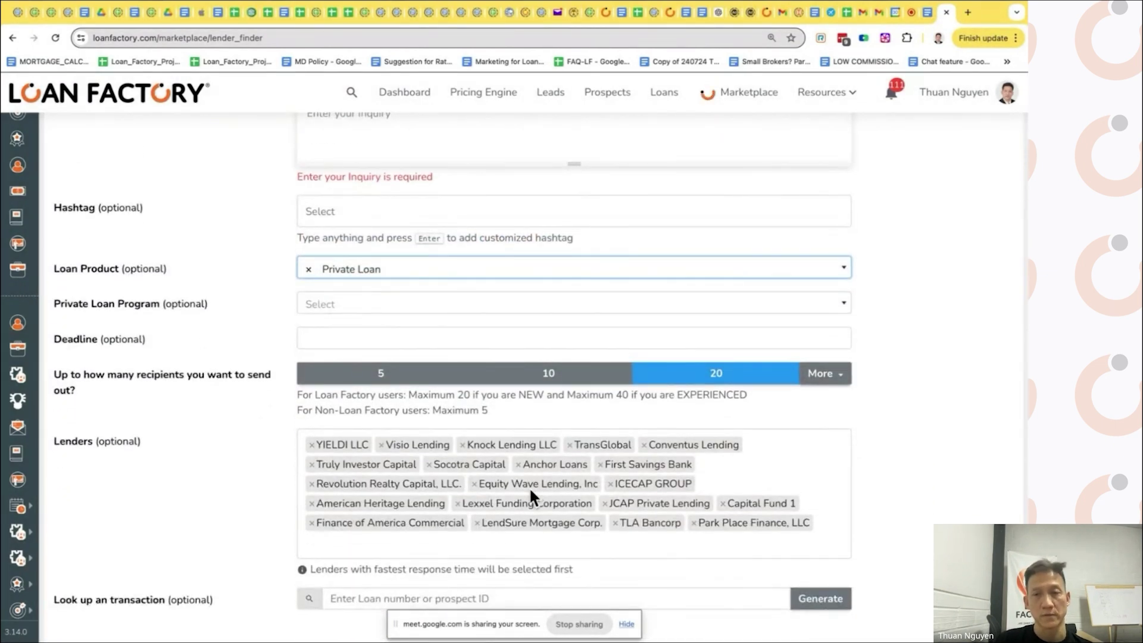
scroll(902, 250, up, 3)
click(855, 141)
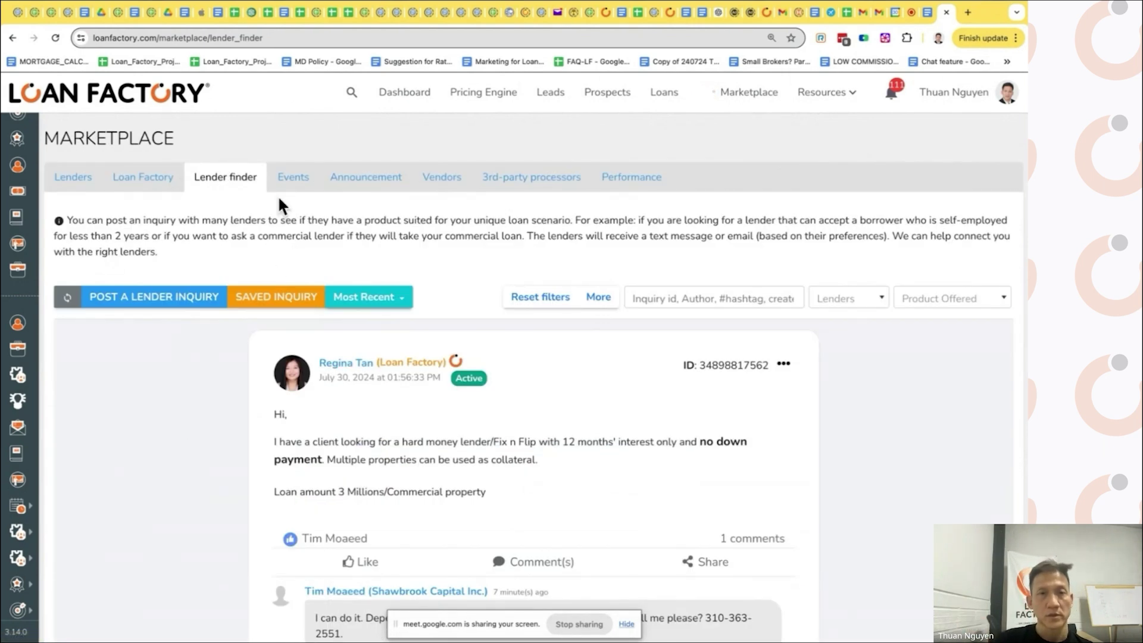
- Open the Marketplace Events tab and scroll through the live webinar, trainings and completed events
click(289, 178)
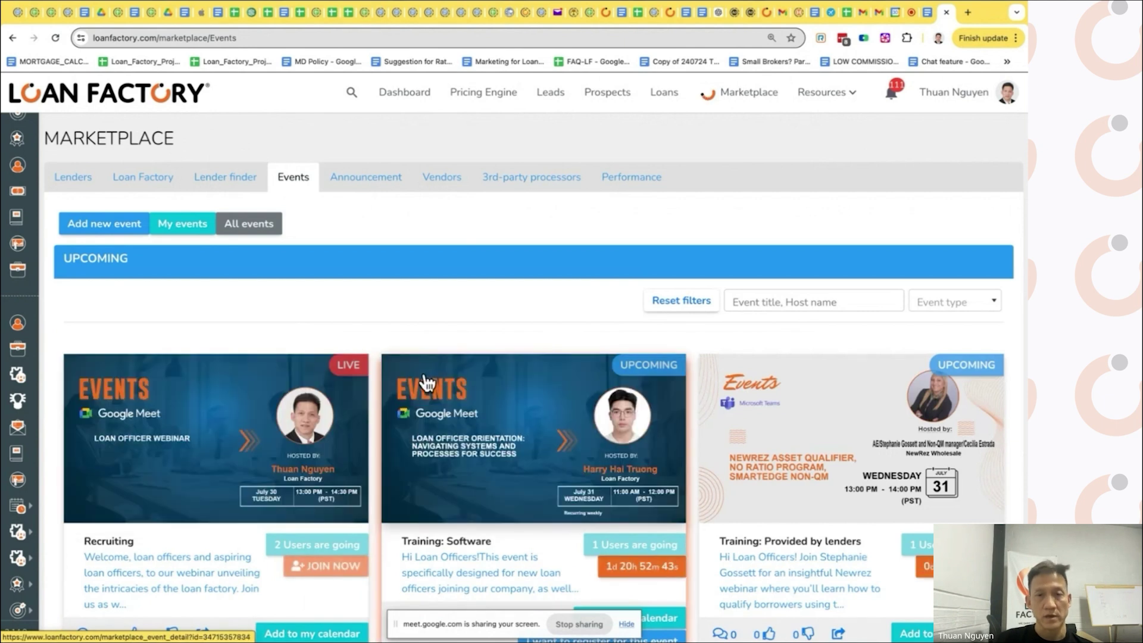
scroll(426, 381, down, 3)
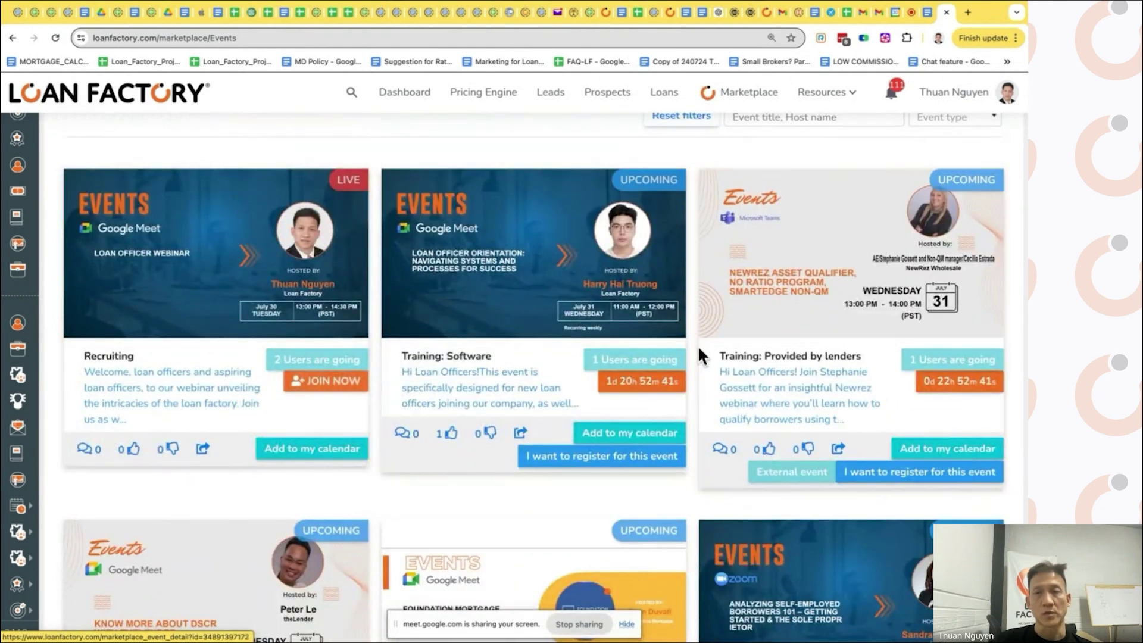
scroll(285, 250, up, 1)
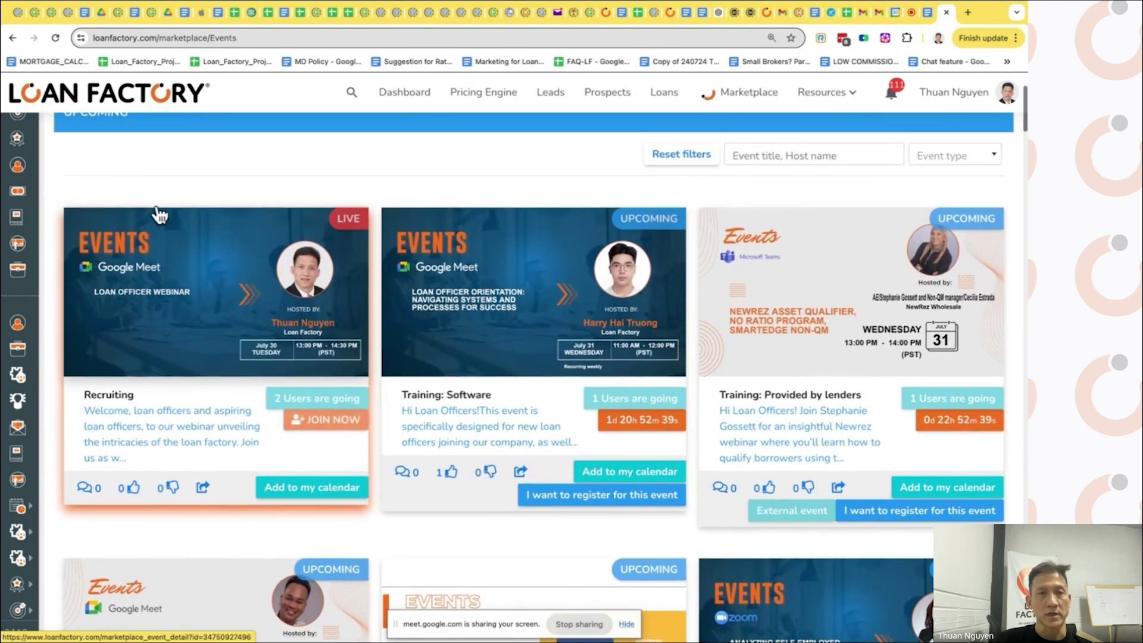
scroll(141, 171, up, 1)
scroll(538, 191, down, 5)
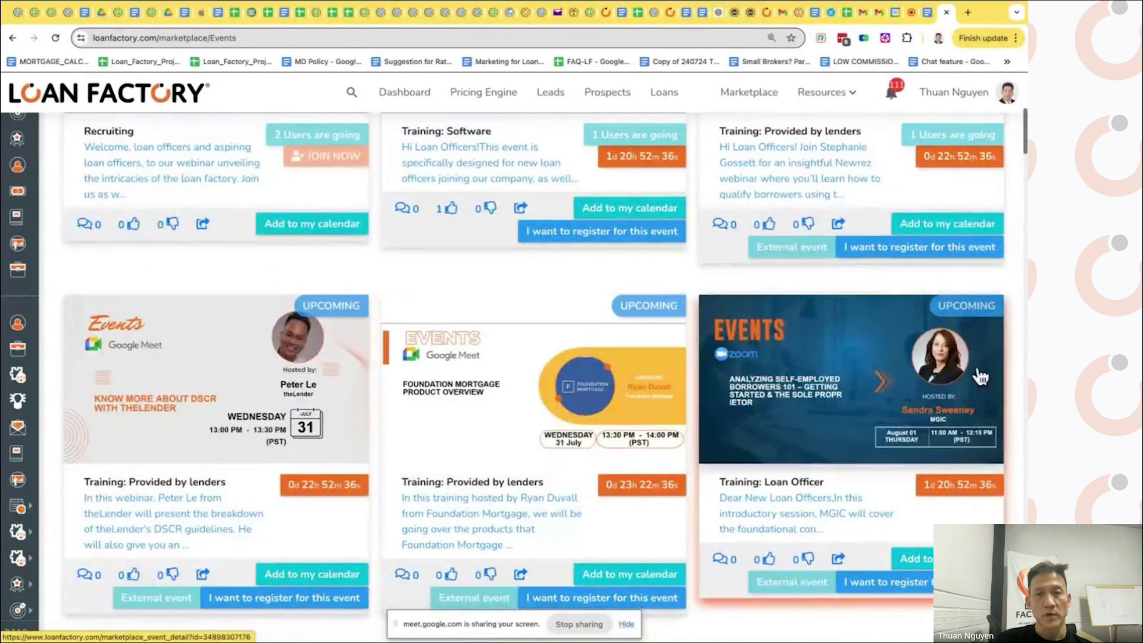
scroll(758, 433, down, 10)
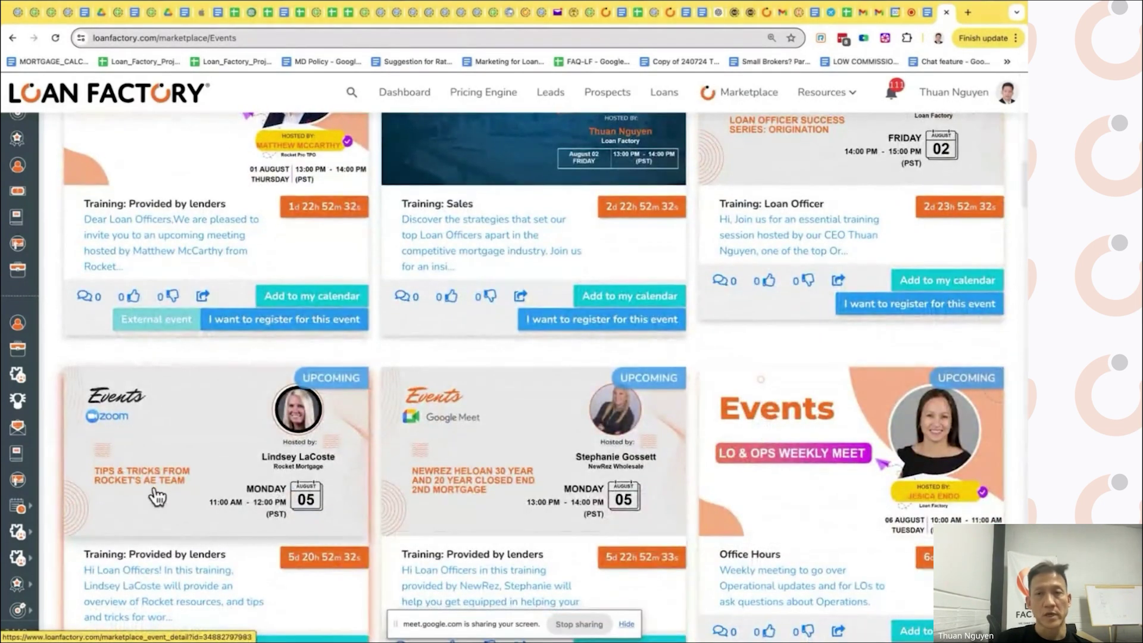
scroll(552, 474, down, 2)
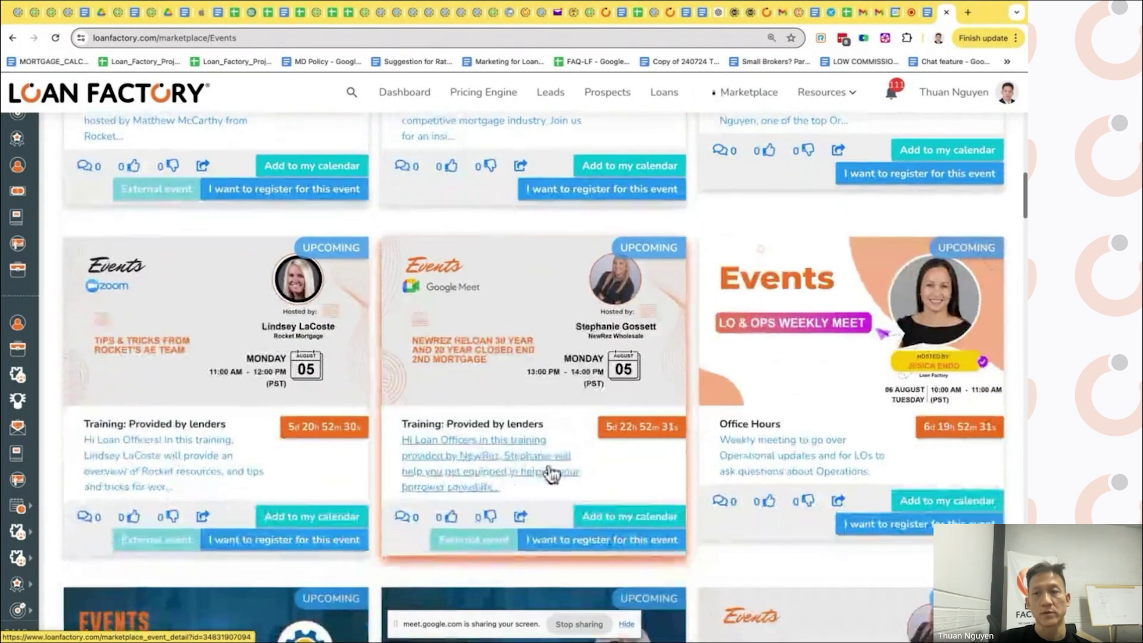
scroll(850, 411, down, 3)
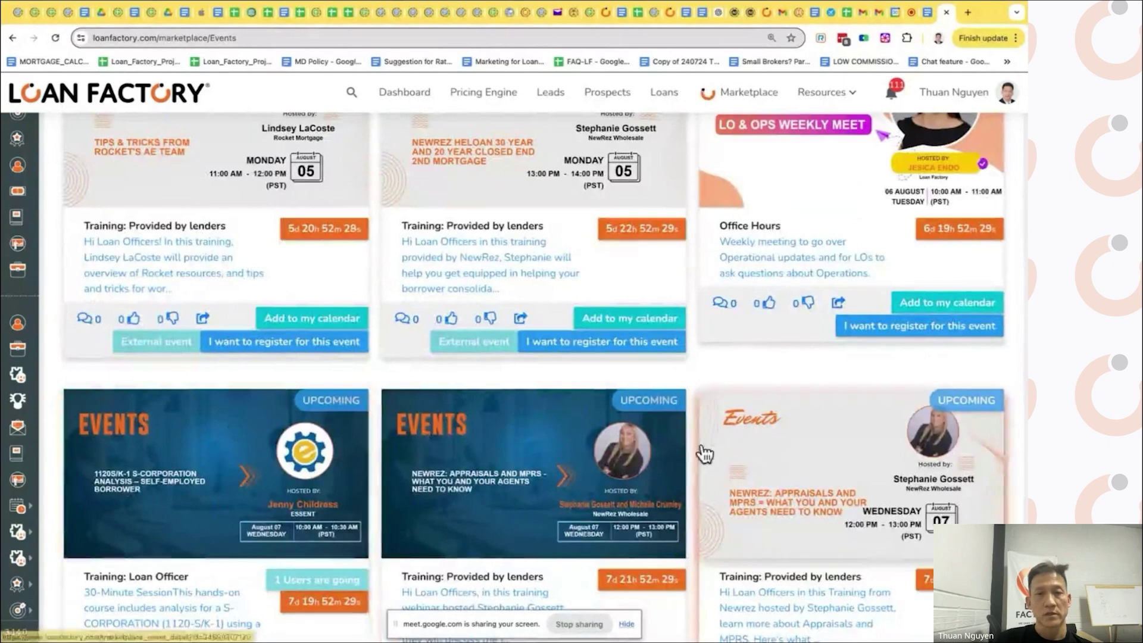
scroll(704, 453, down, 15)
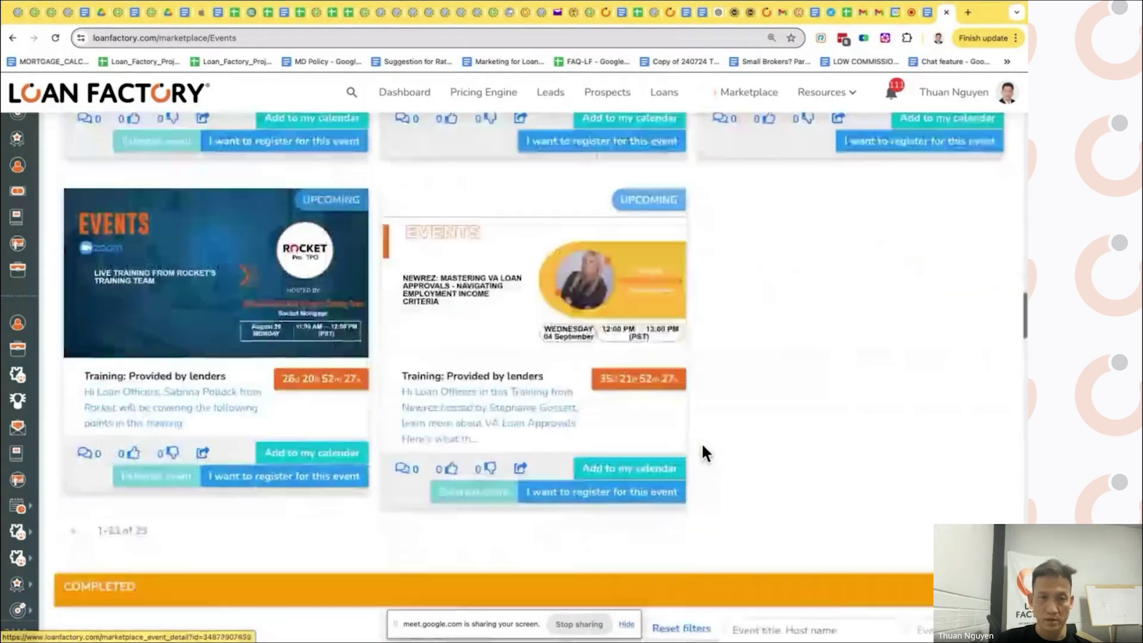
scroll(703, 446, down, 6)
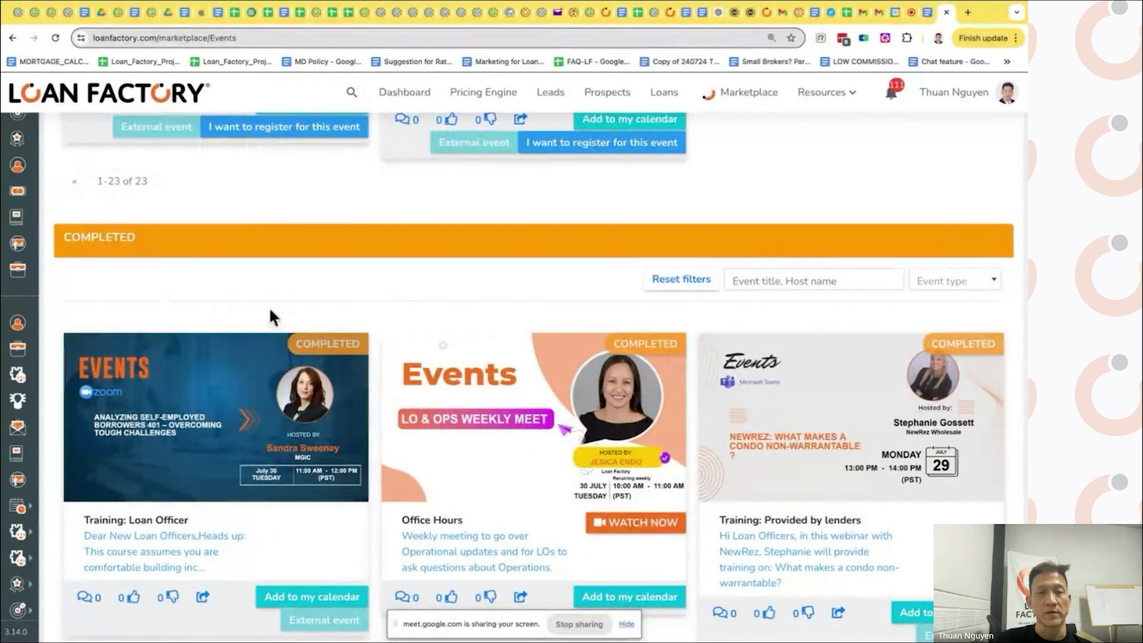
scroll(271, 316, down, 1)
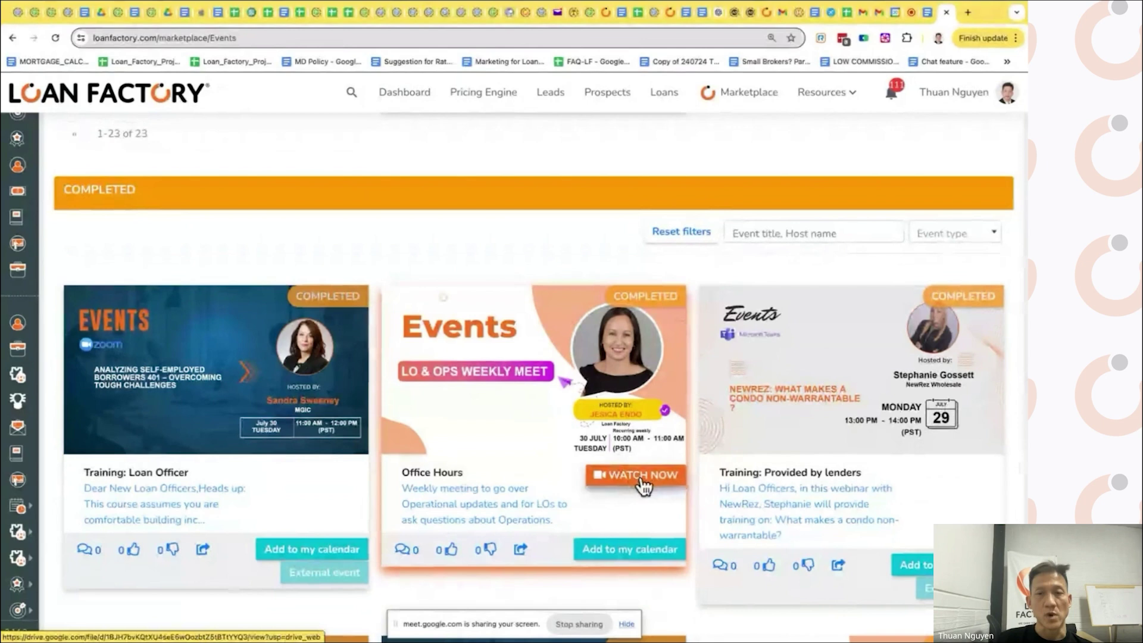
scroll(643, 486, down, 7)
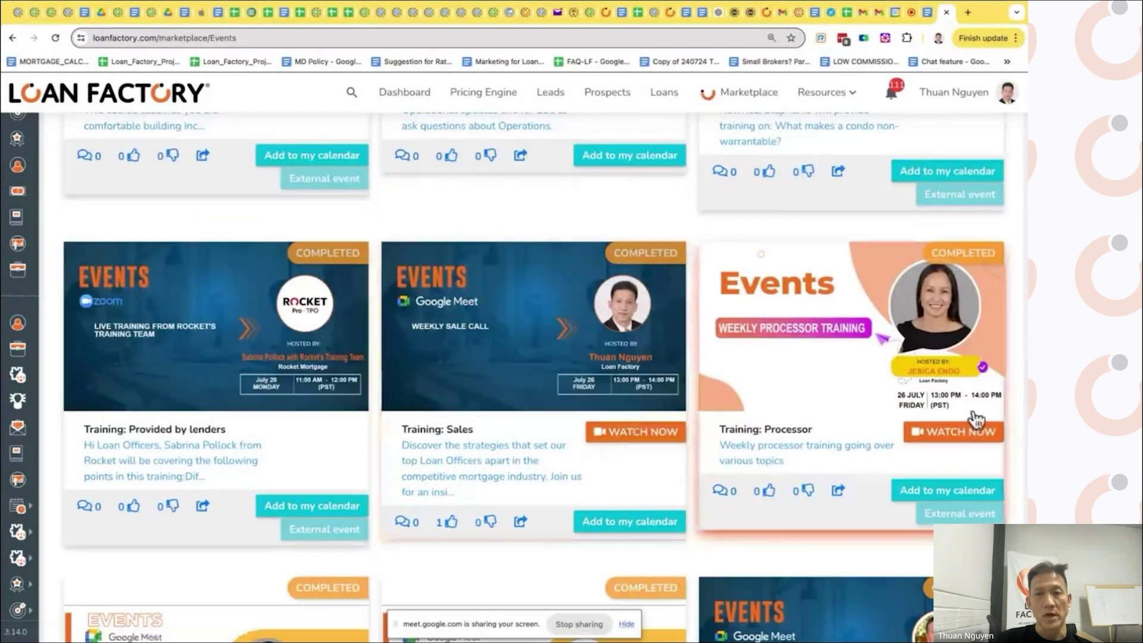
scroll(625, 451, down, 7)
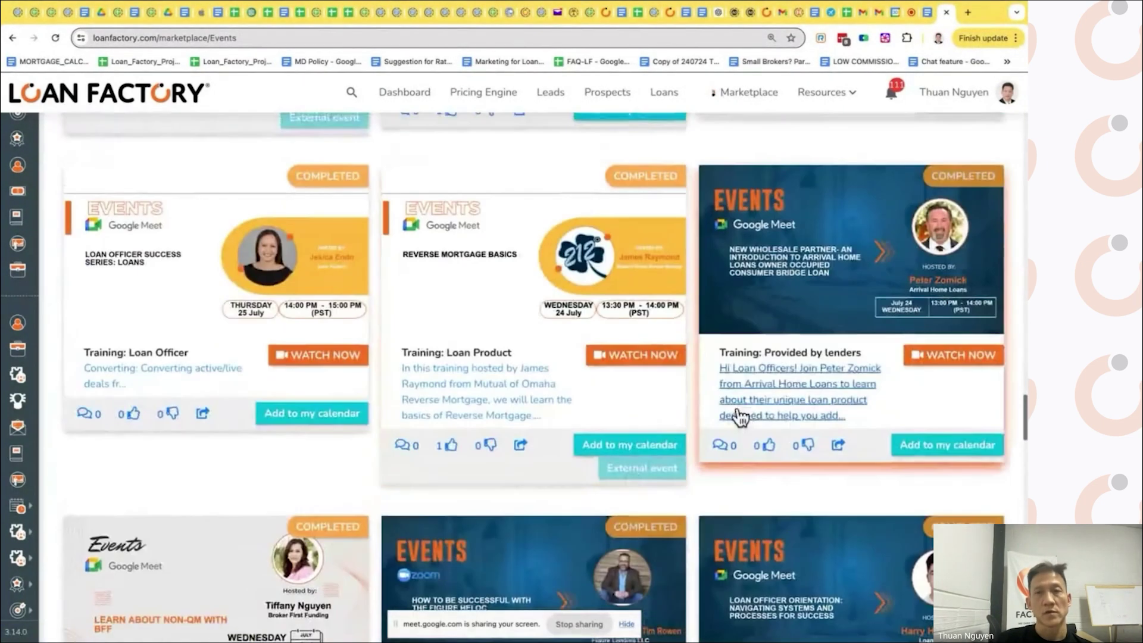
scroll(739, 417, up, 20)
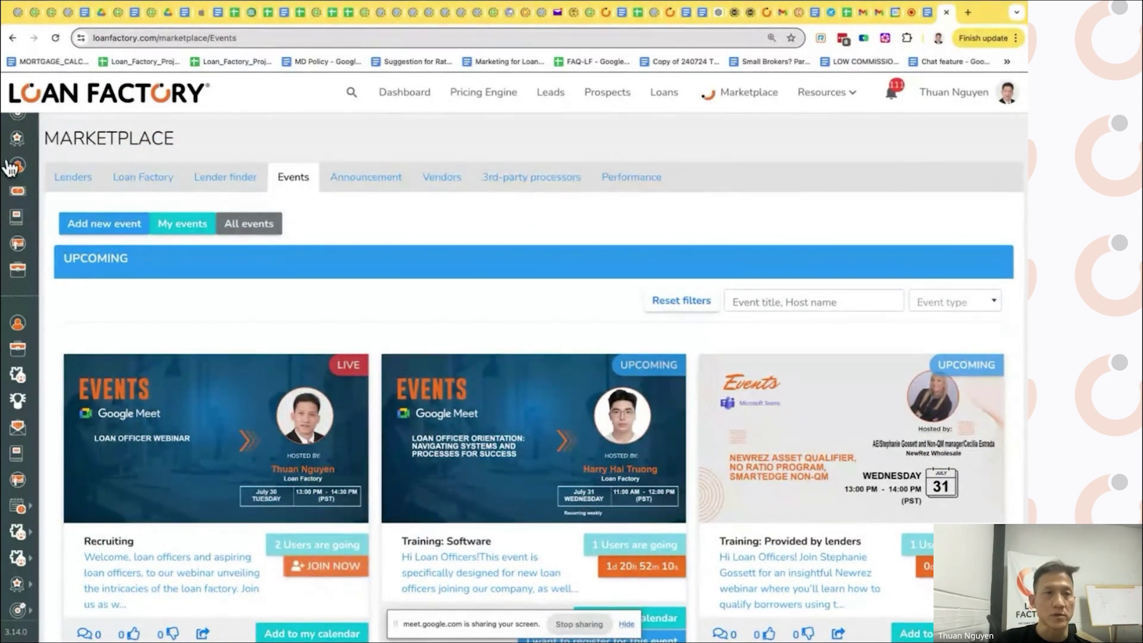
scroll(15, 154, up, 3)
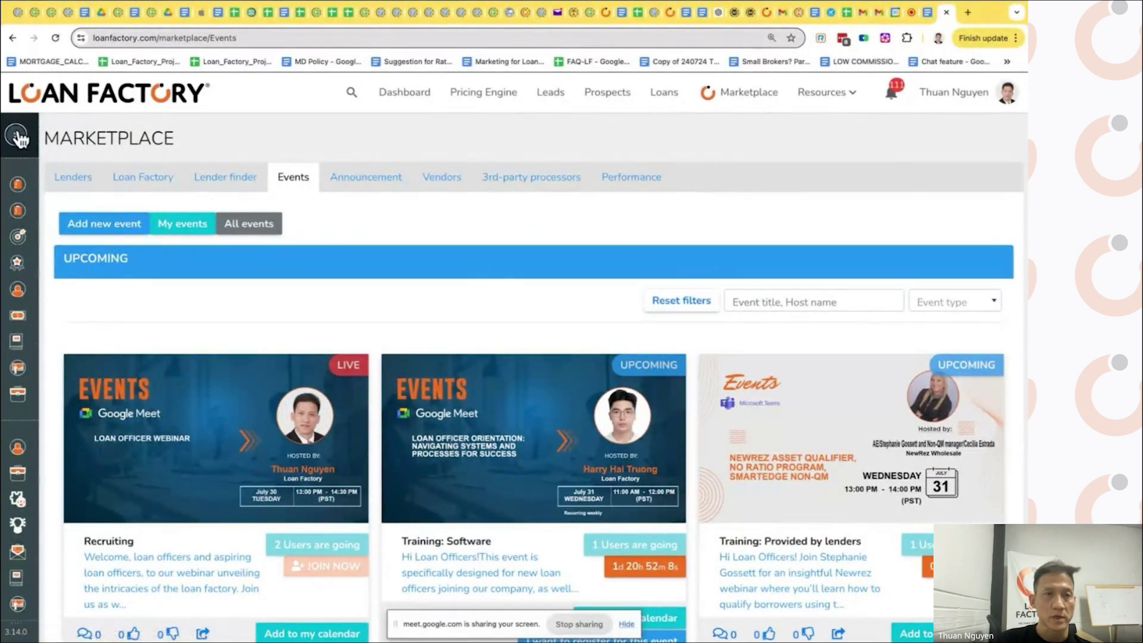
- Expand the side navigation to show the labelled Main and Miscellaneous features
click(18, 137)
scroll(86, 384, down, 4)
scroll(72, 262, up, 4)
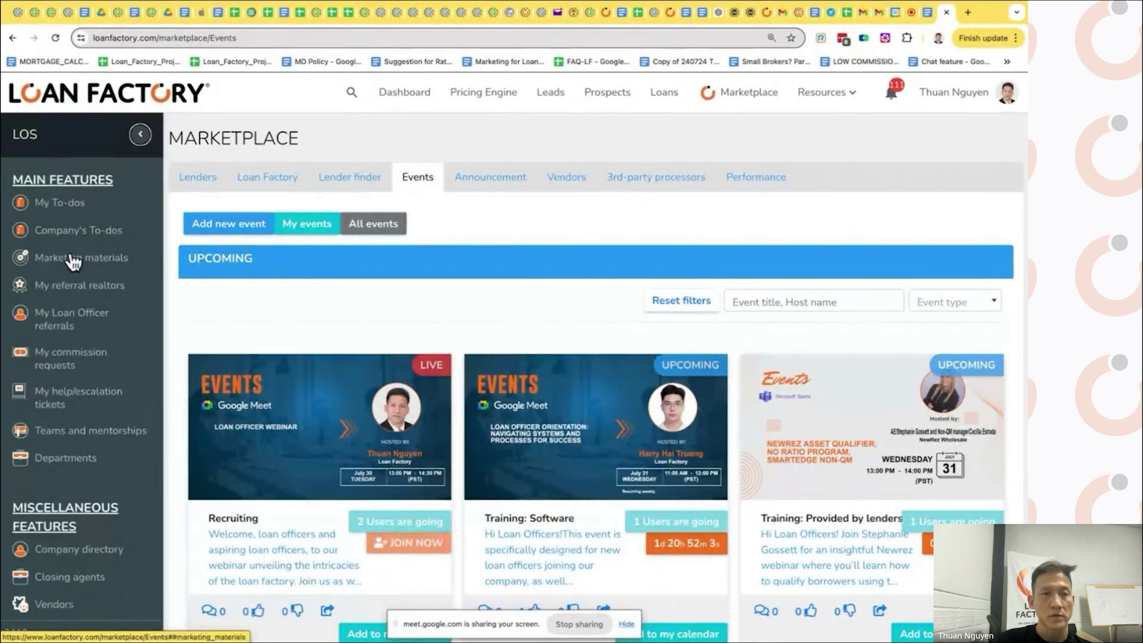
- Browse the marketing template tabs: realtor, loan officer, loan programs, myth and fact, holidays, reviews
click(72, 259)
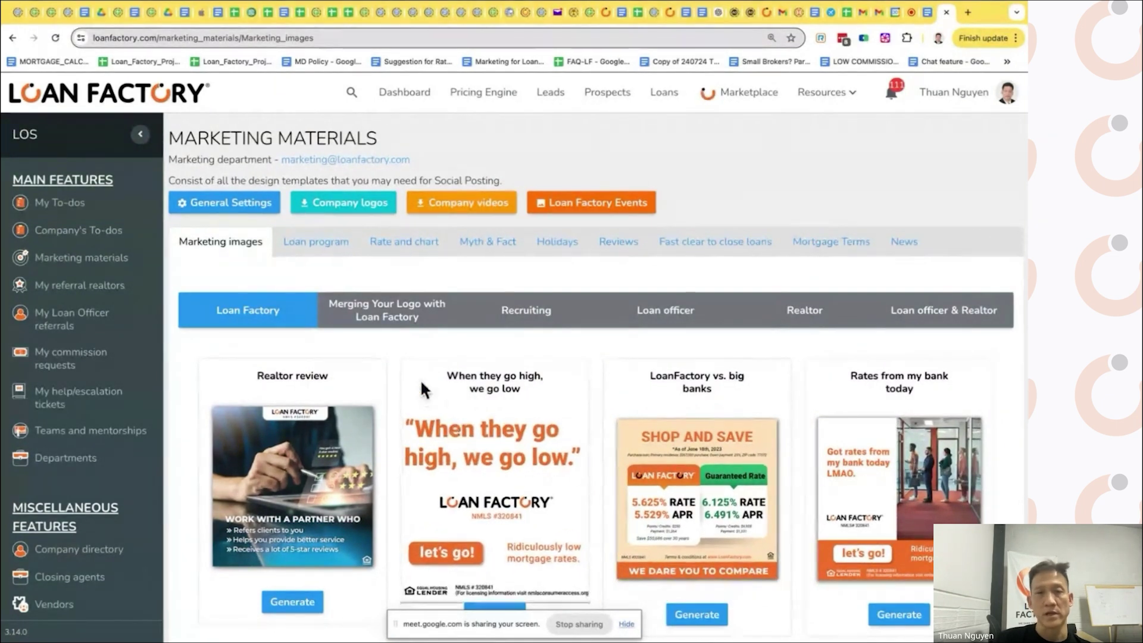
click(816, 315)
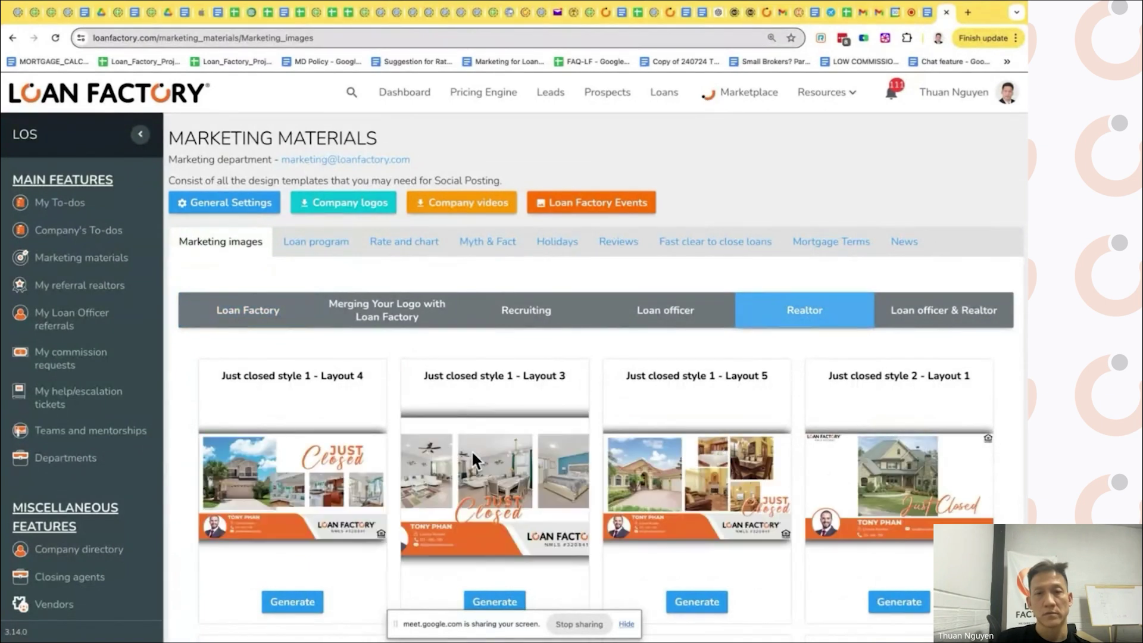
scroll(470, 449, down, 1)
scroll(472, 450, down, 1)
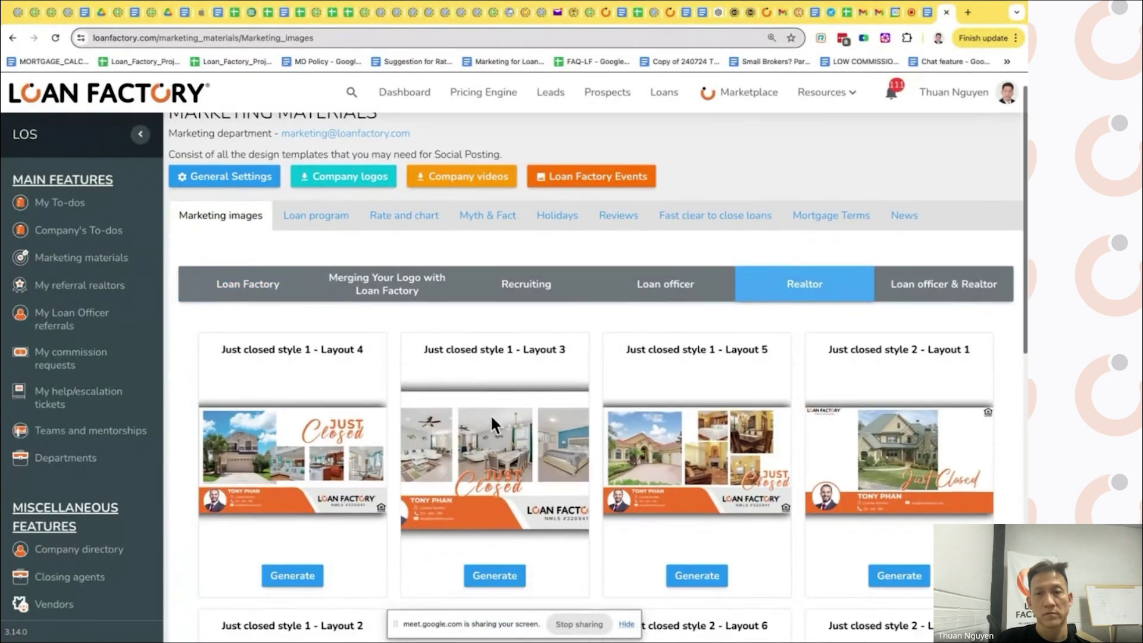
click(673, 298)
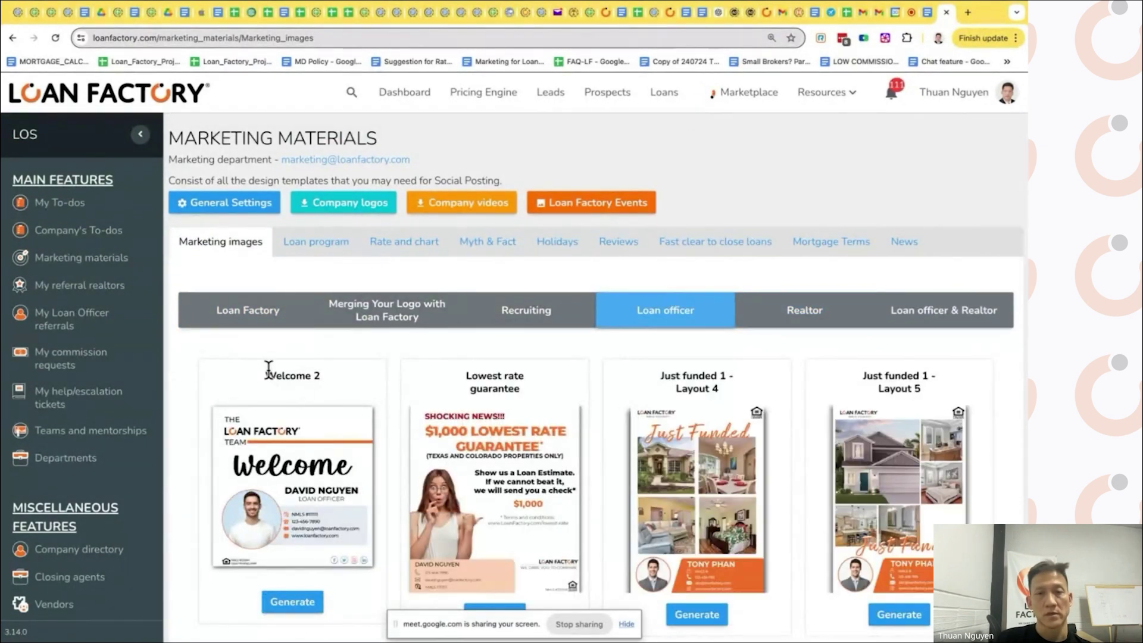
click(316, 242)
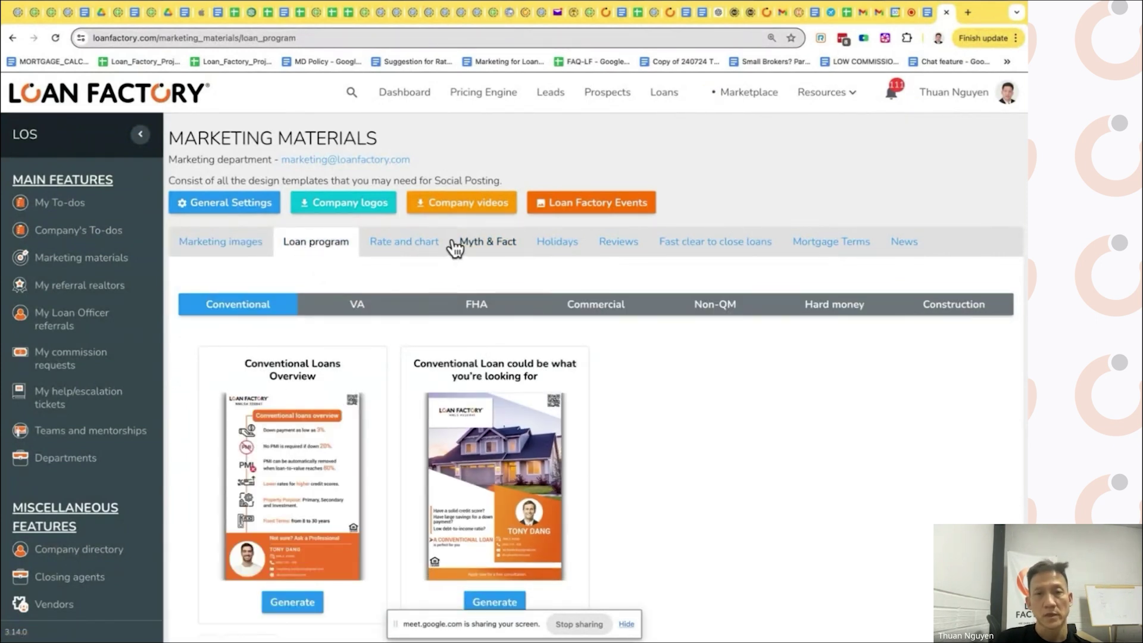
click(454, 245)
click(559, 245)
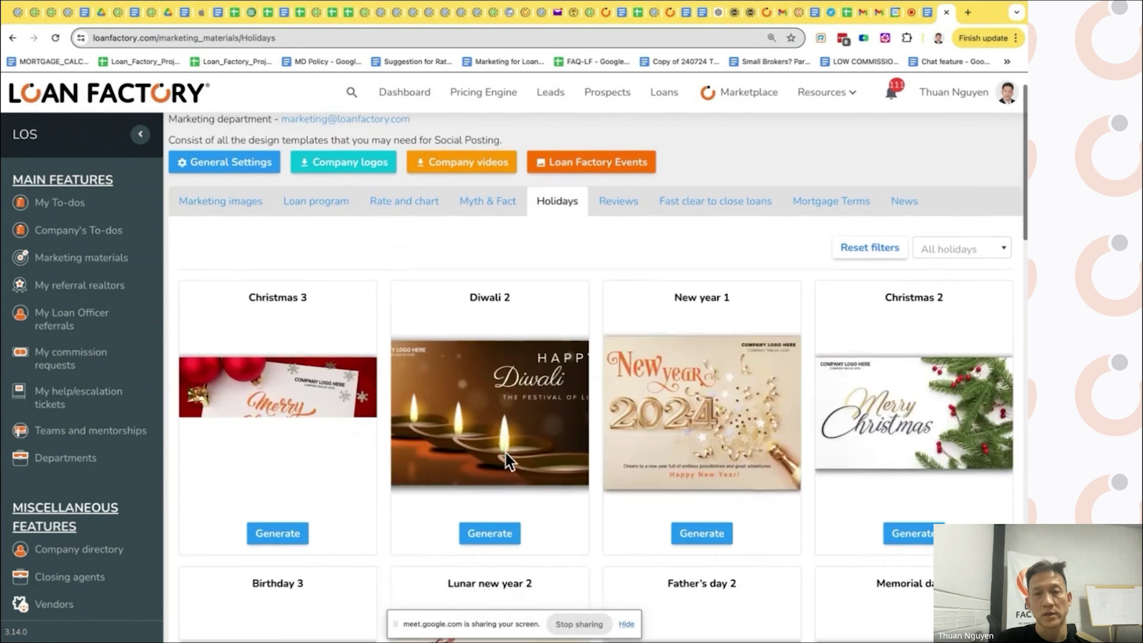
click(619, 243)
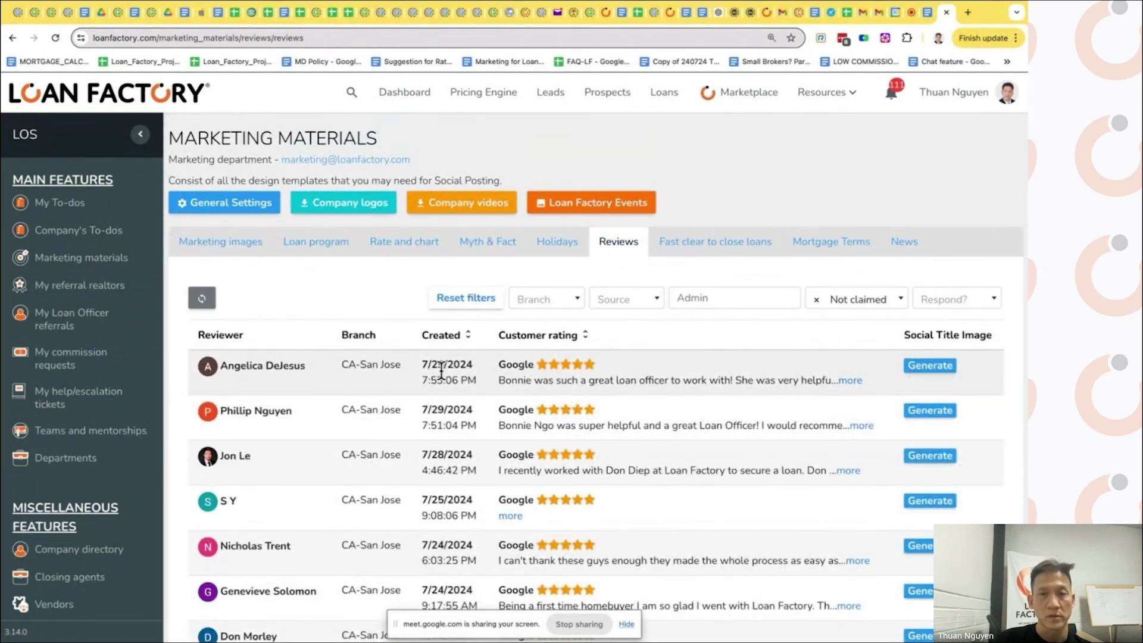
- Preview social images for a top review and a clear-to-close loan, then show Mortgage Terms
click(933, 366)
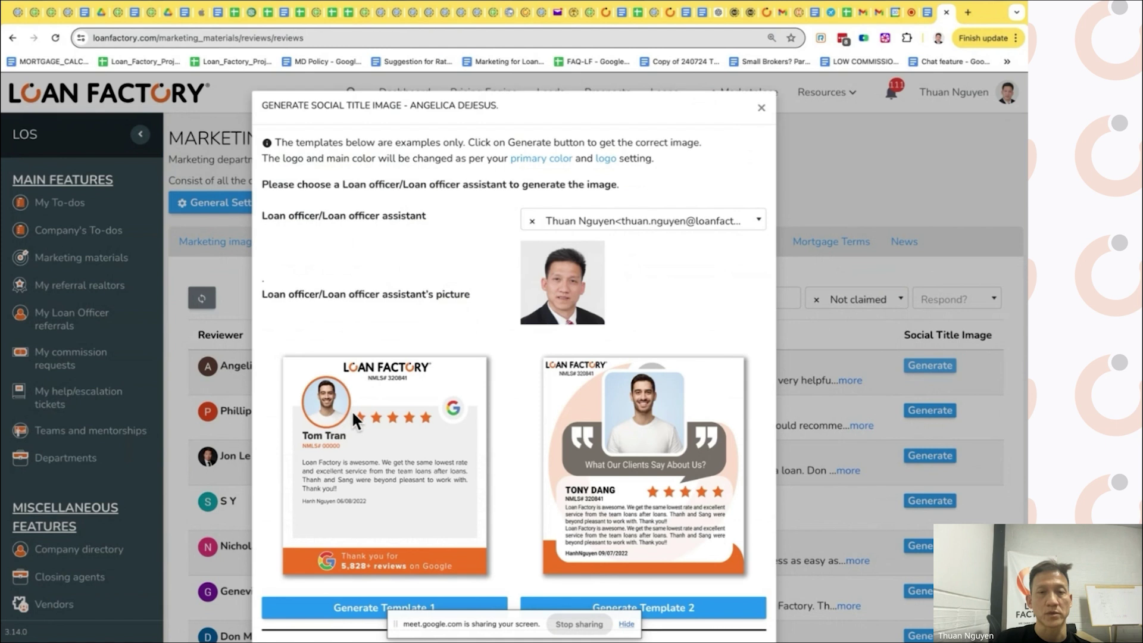
click(761, 109)
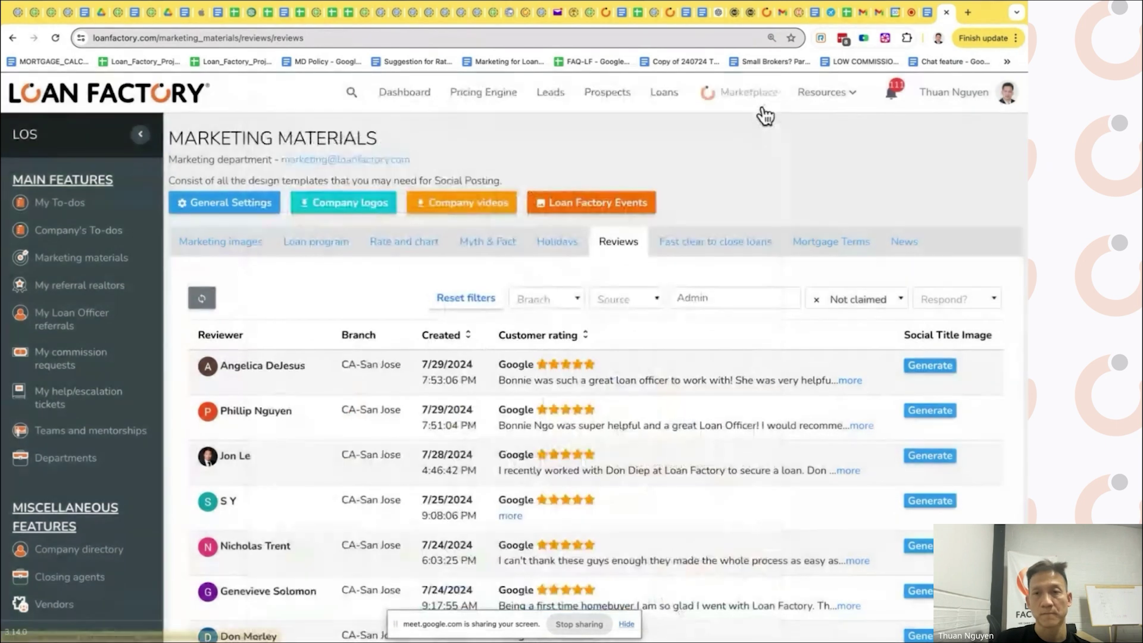
click(693, 247)
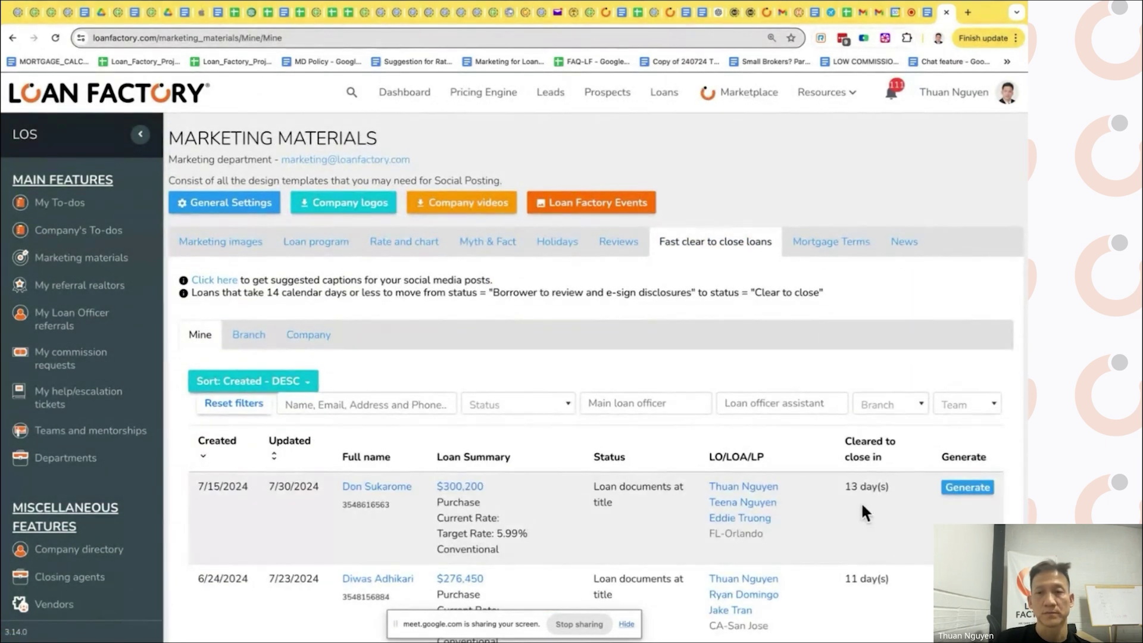
click(967, 487)
scroll(605, 369, down, 1)
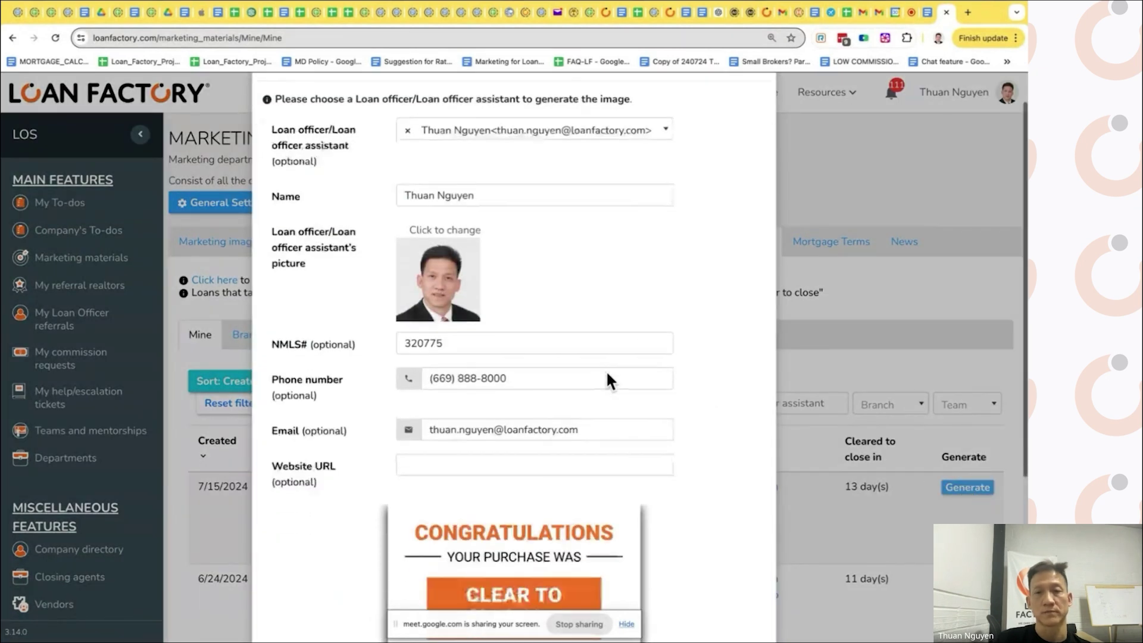
scroll(606, 379, down, 5)
click(836, 198)
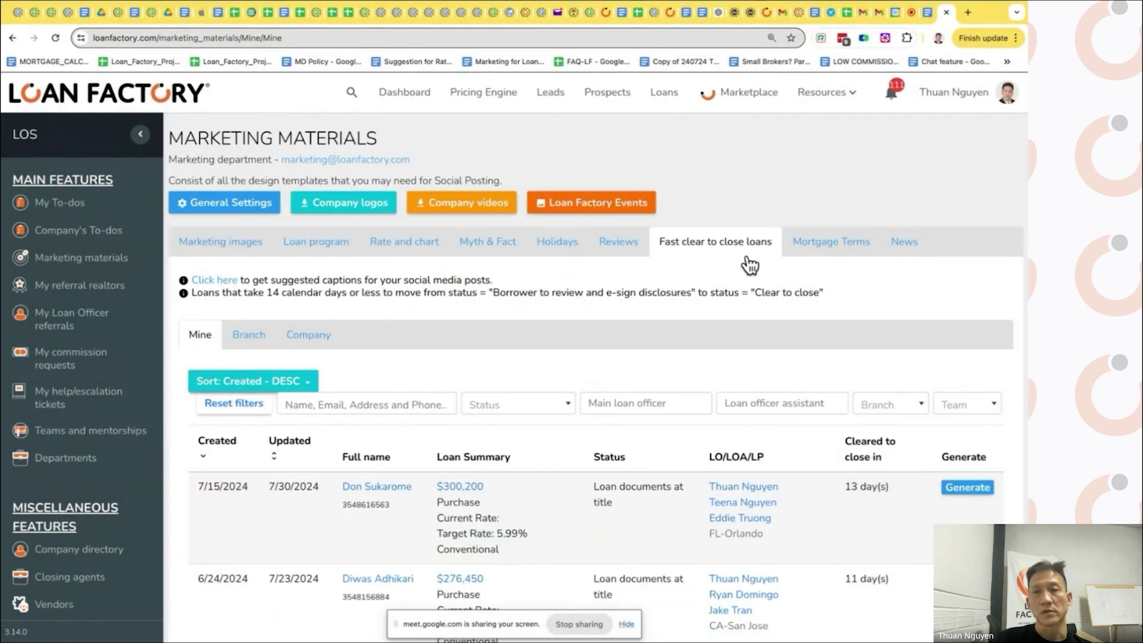
click(816, 250)
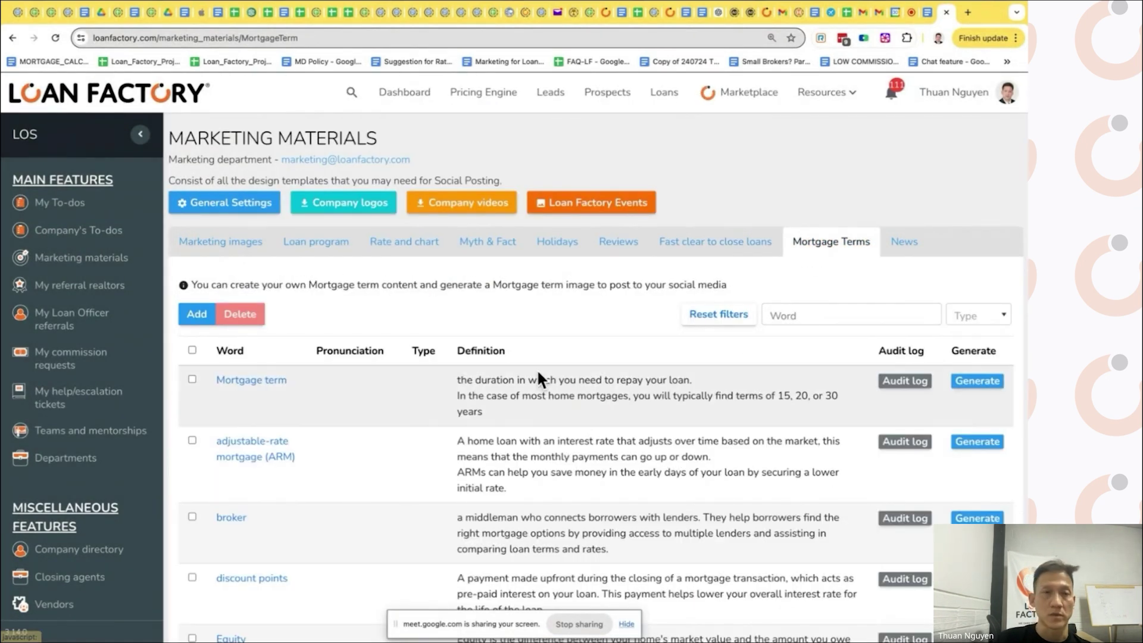
- Scroll through My referral realtors, then open My commission requests showing 0.00 totals
click(65, 292)
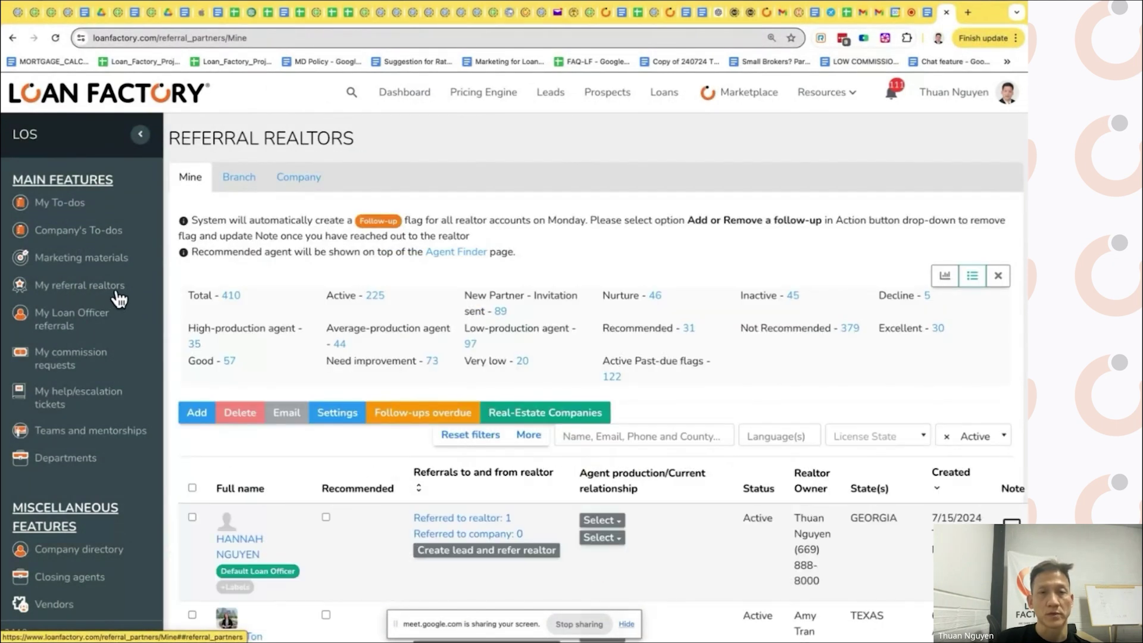
scroll(446, 288, down, 1)
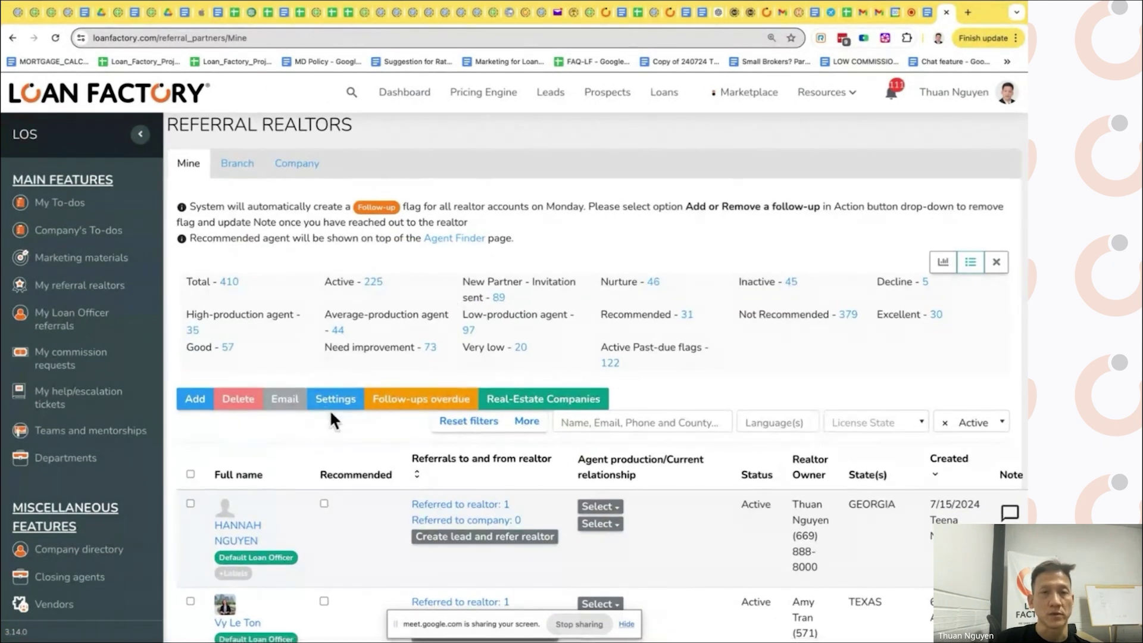
scroll(329, 409, down, 3)
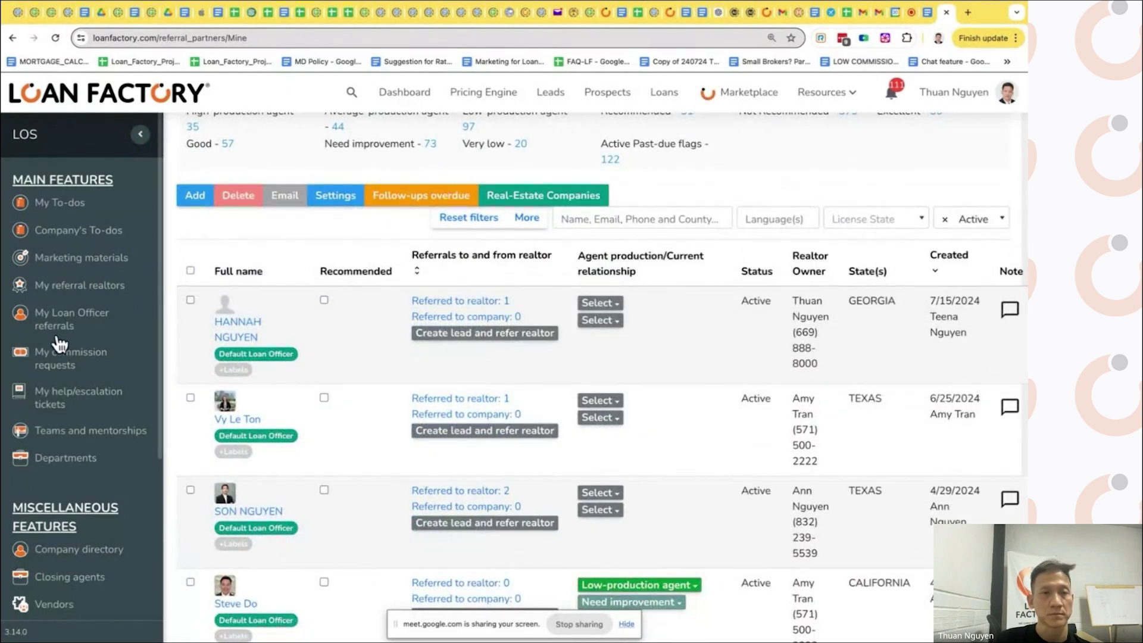
click(58, 345)
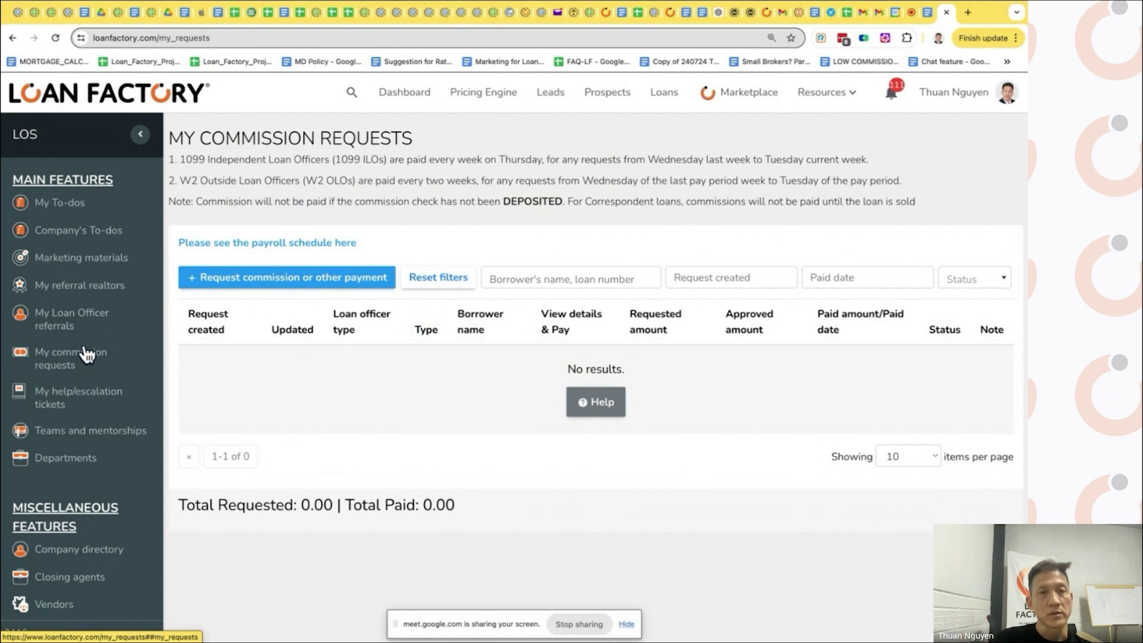
- Start and cancel a commission request, then show My Help/Escalation Tickets with every department at 0
click(285, 278)
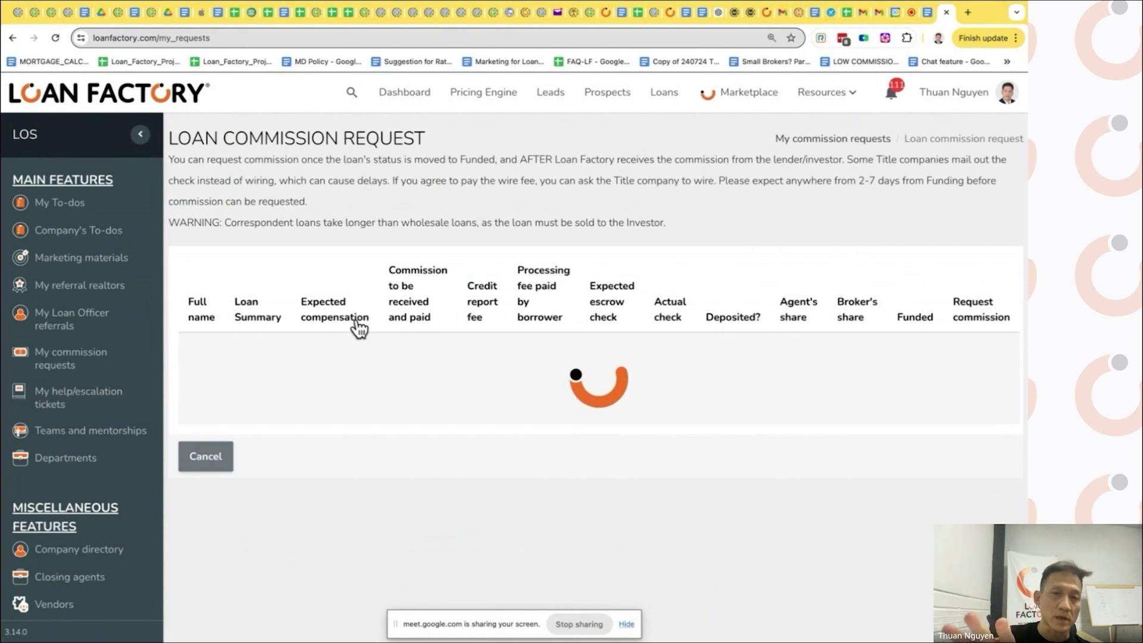
click(206, 458)
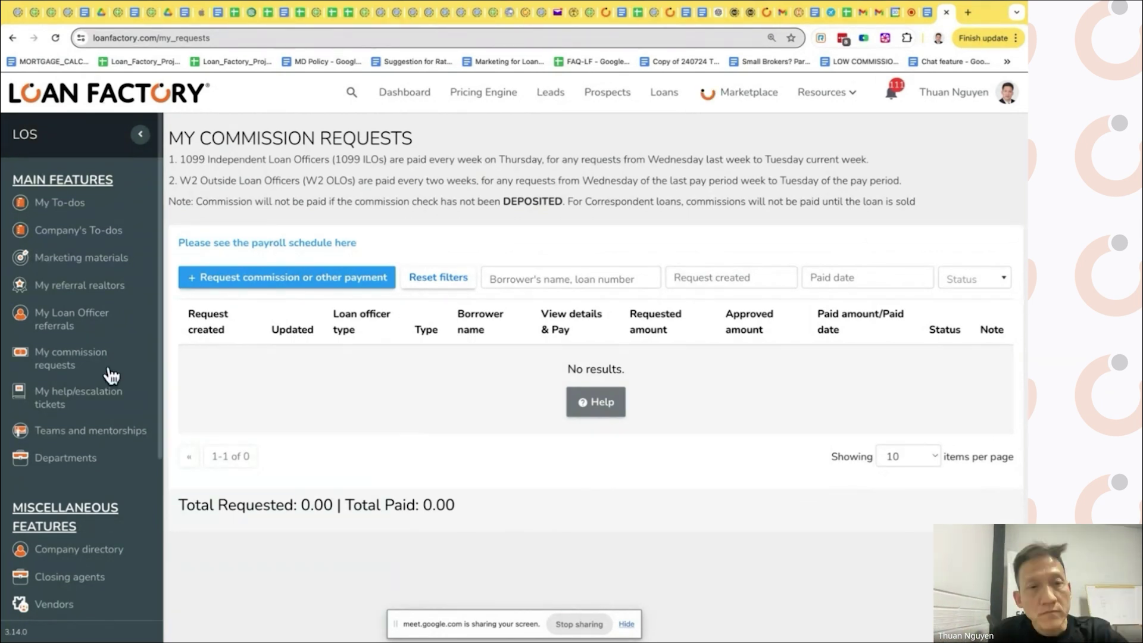
click(63, 402)
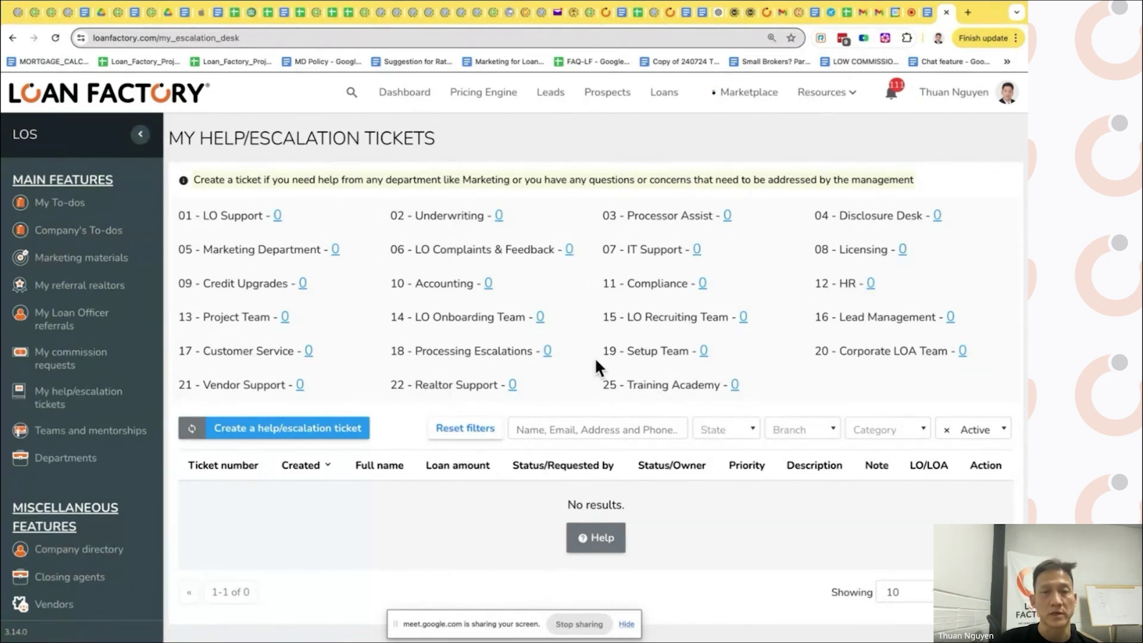
- Back out of a new help ticket, then list mailing lists such as Realtor_Spanish_C5_Miami_4_2024
click(326, 428)
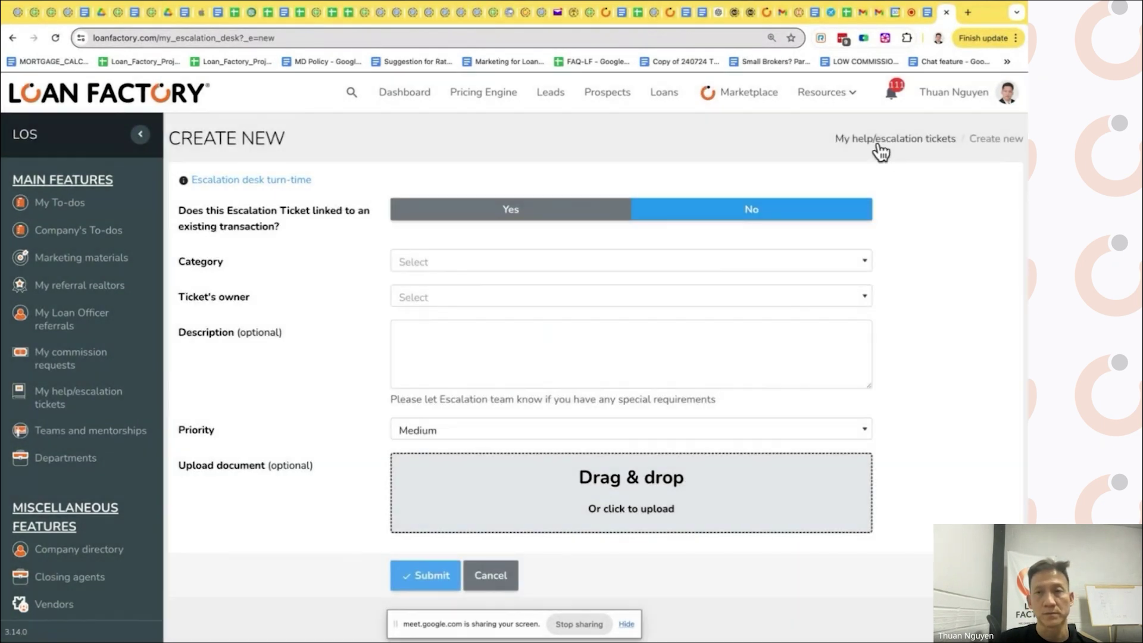
click(876, 143)
scroll(60, 386, down, 4)
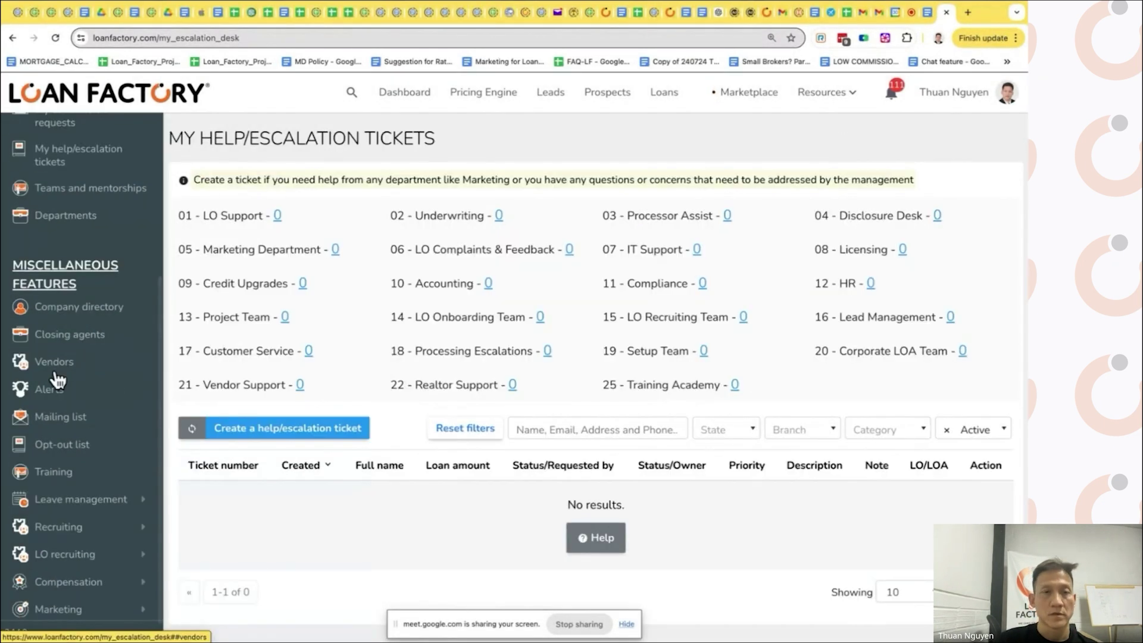
click(80, 419)
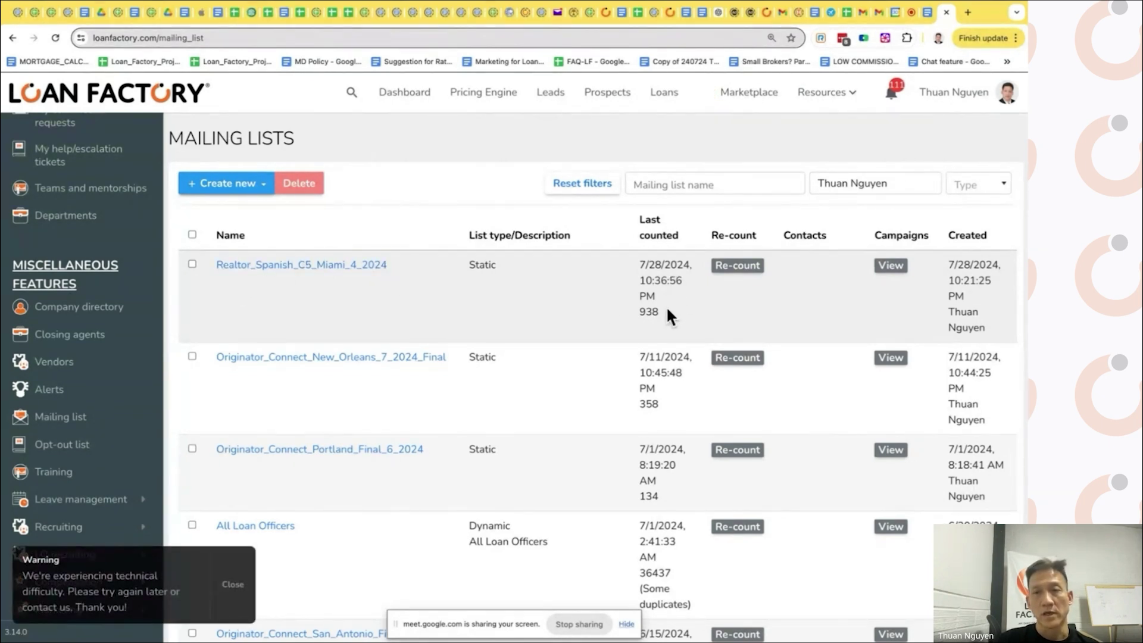
drag(667, 310, 631, 309)
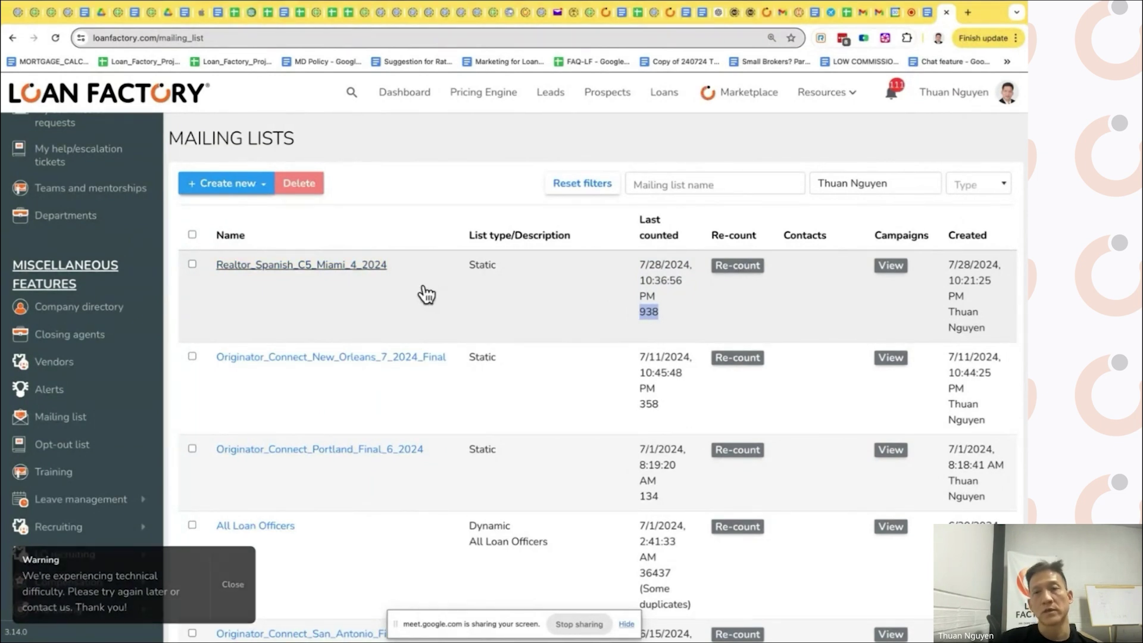
click(891, 266)
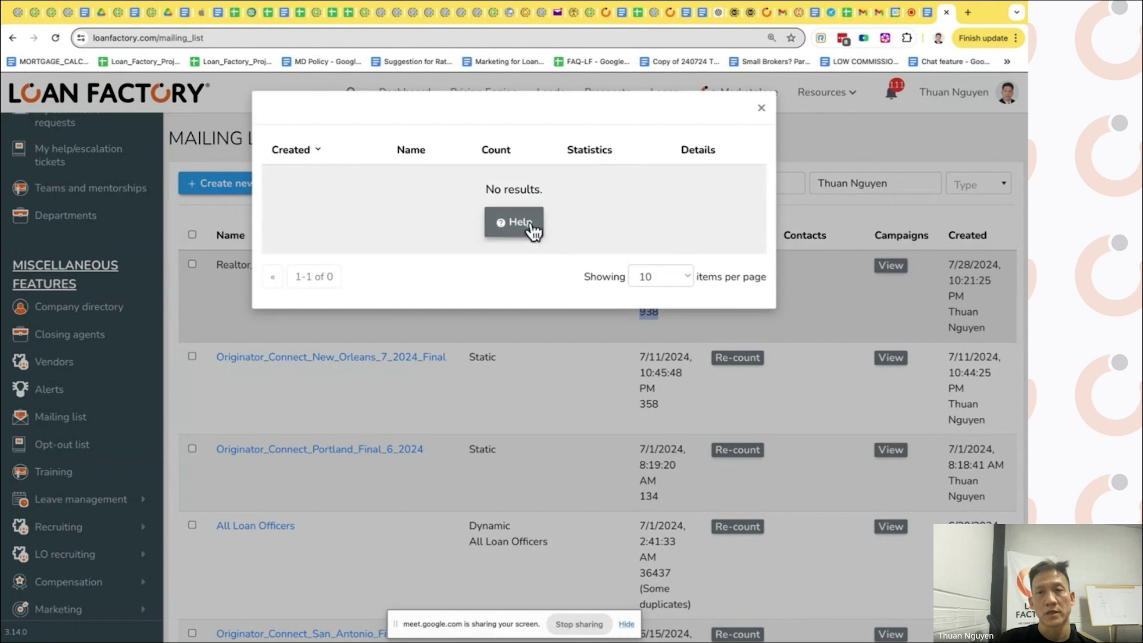
click(761, 109)
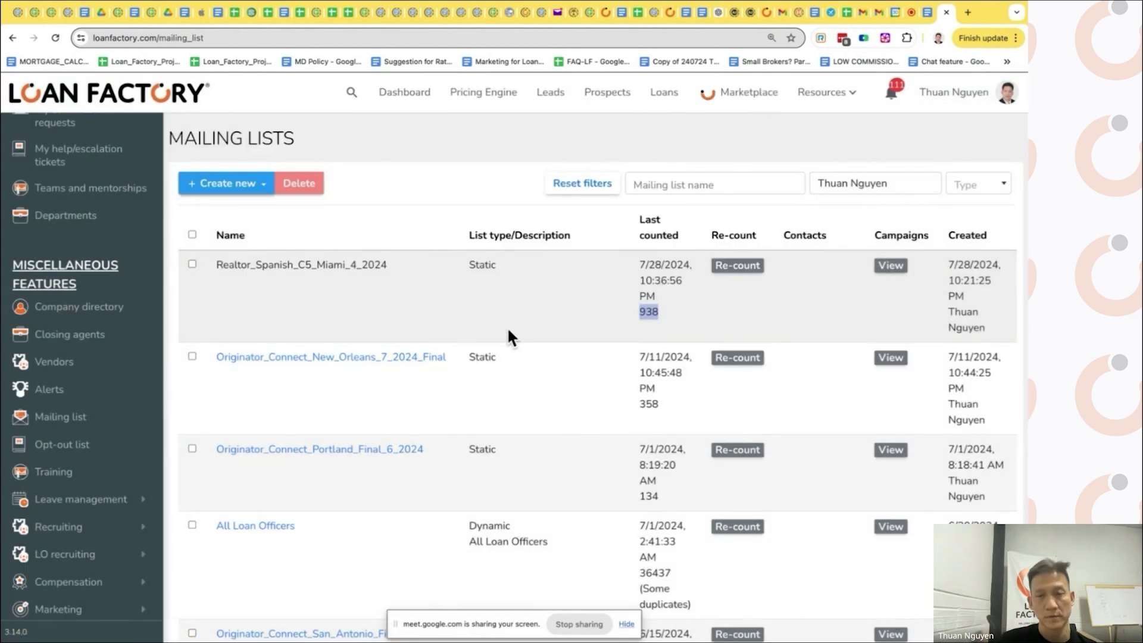
scroll(509, 375, down, 1)
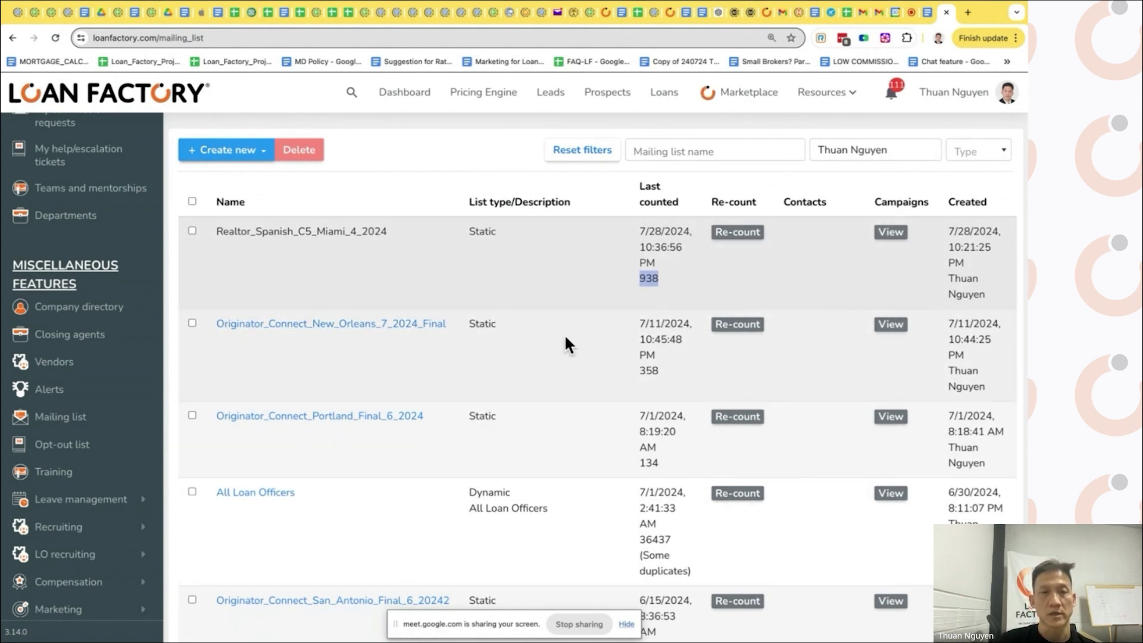
scroll(563, 333, up, 1)
click(241, 176)
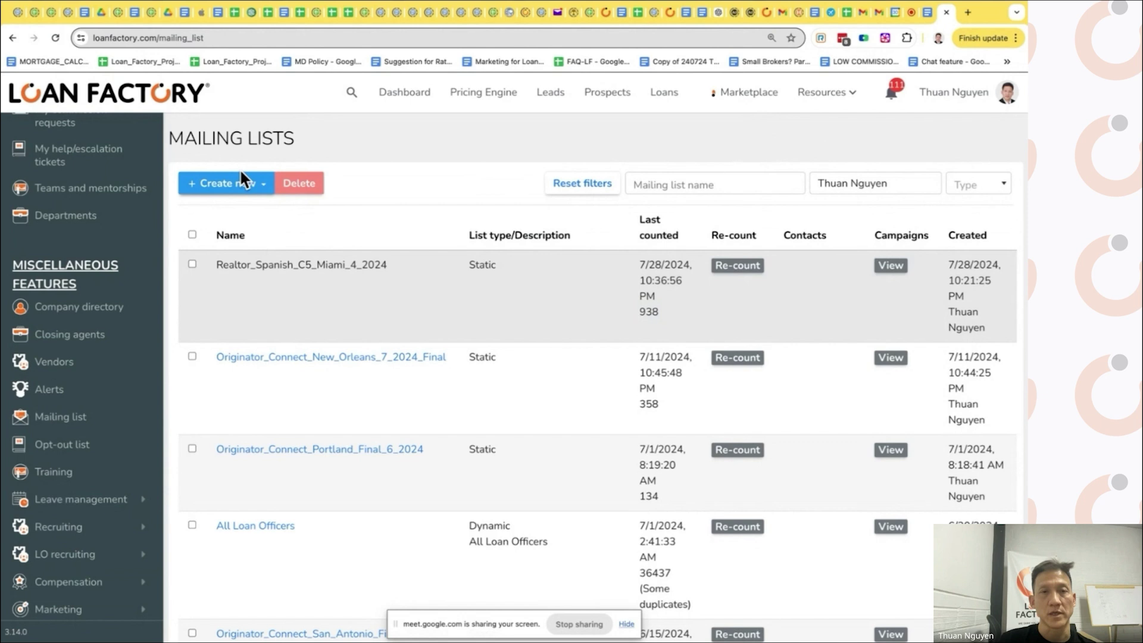
click(242, 178)
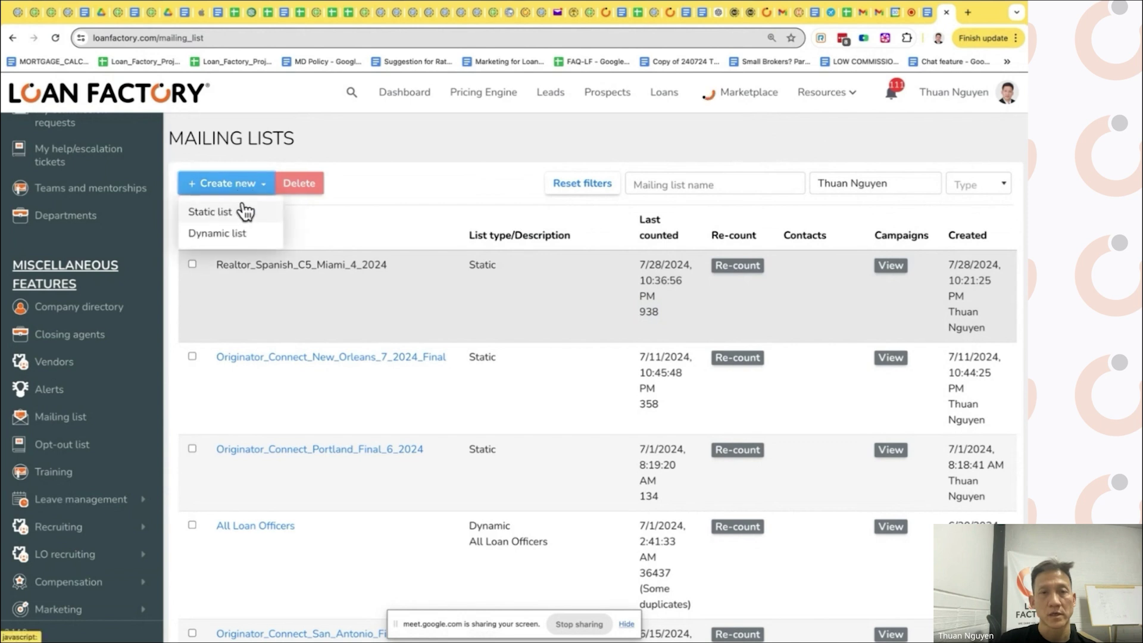
click(230, 238)
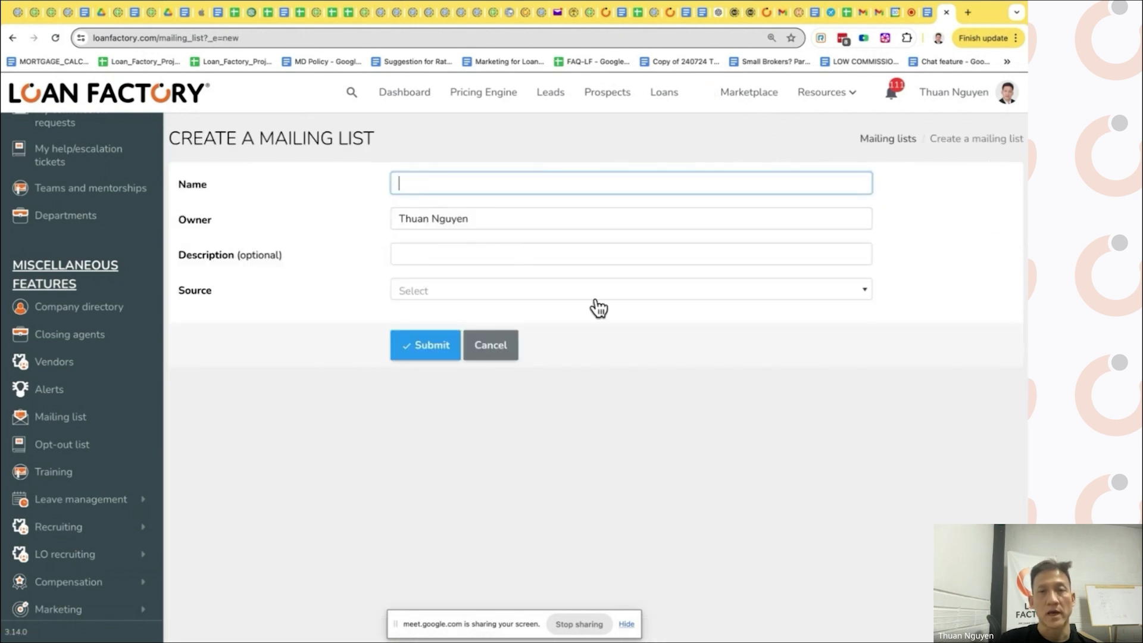
click(483, 294)
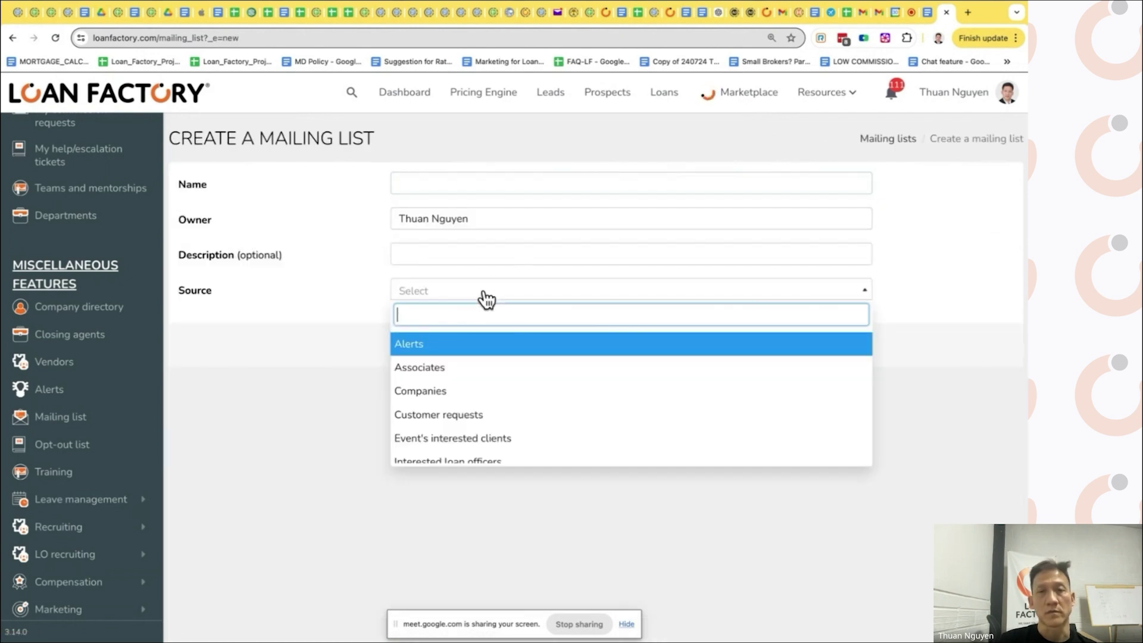
scroll(473, 402, down, 3)
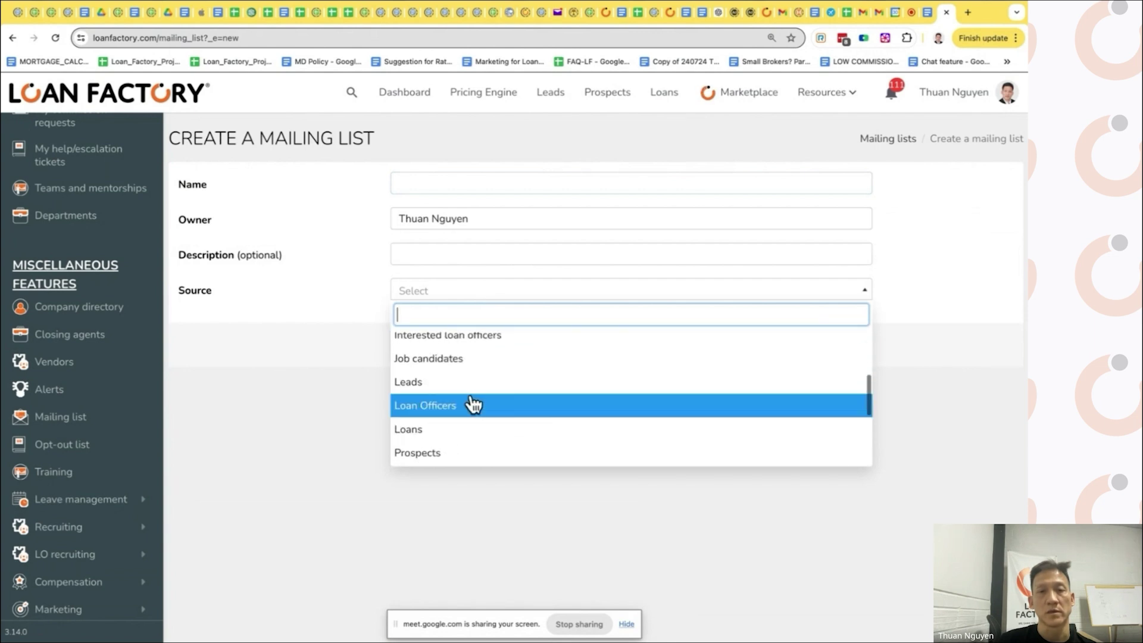
click(461, 426)
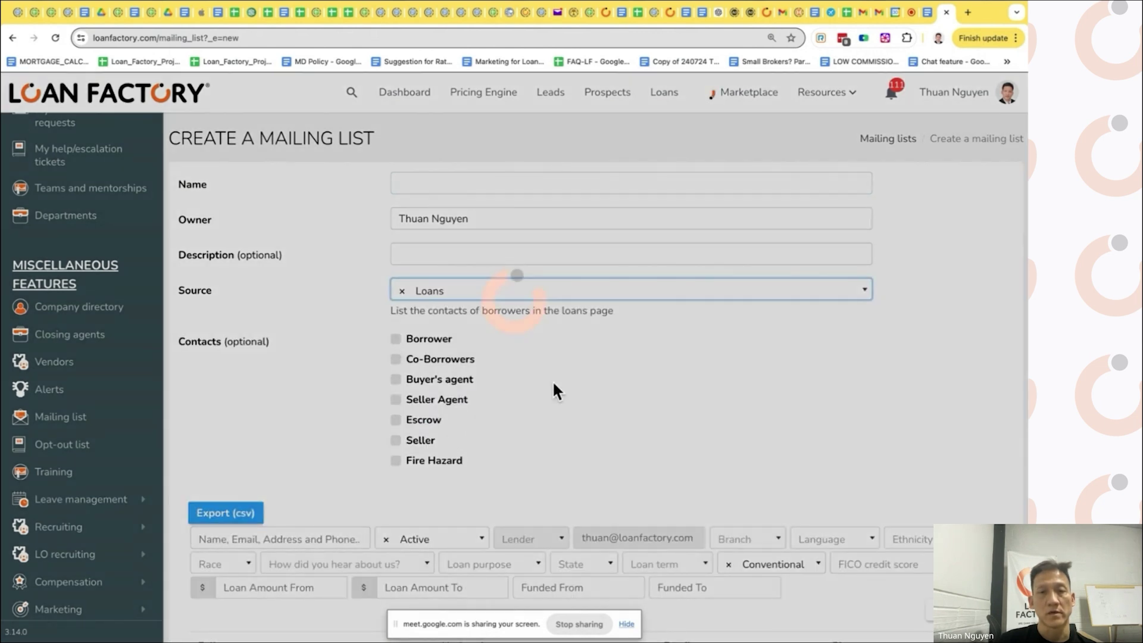
scroll(629, 403, down, 3)
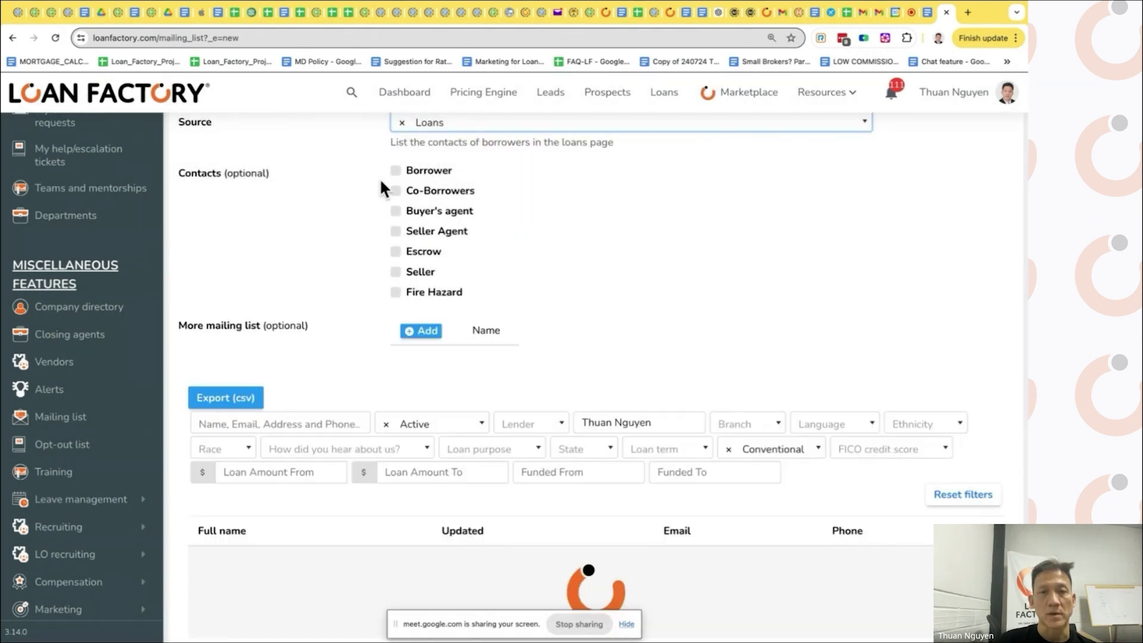
click(476, 425)
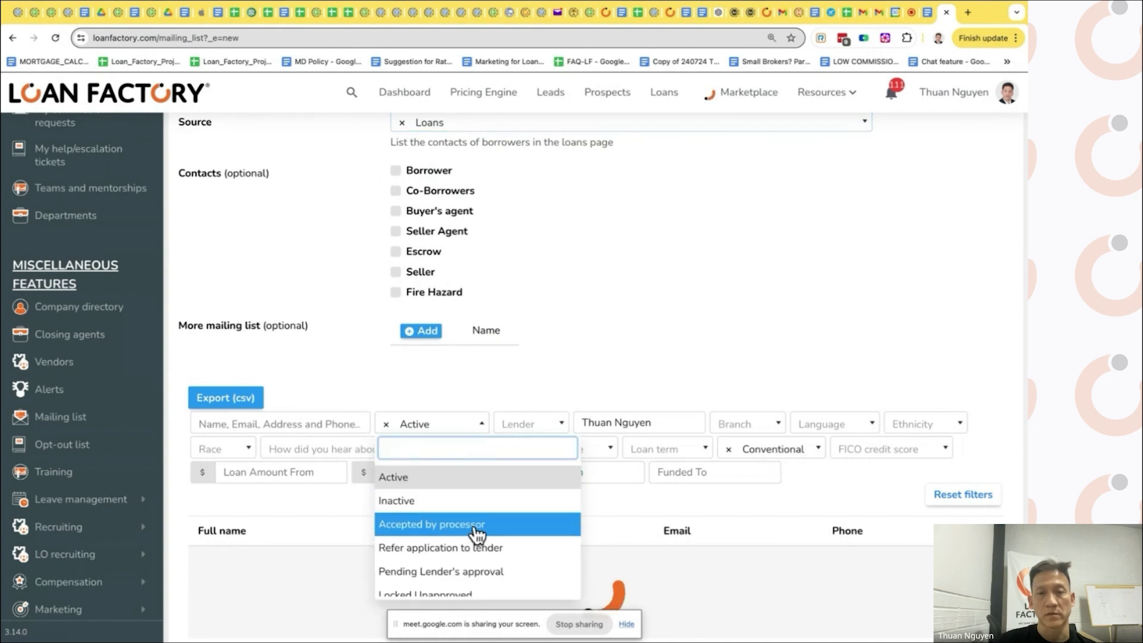
scroll(472, 524, down, 3)
click(426, 549)
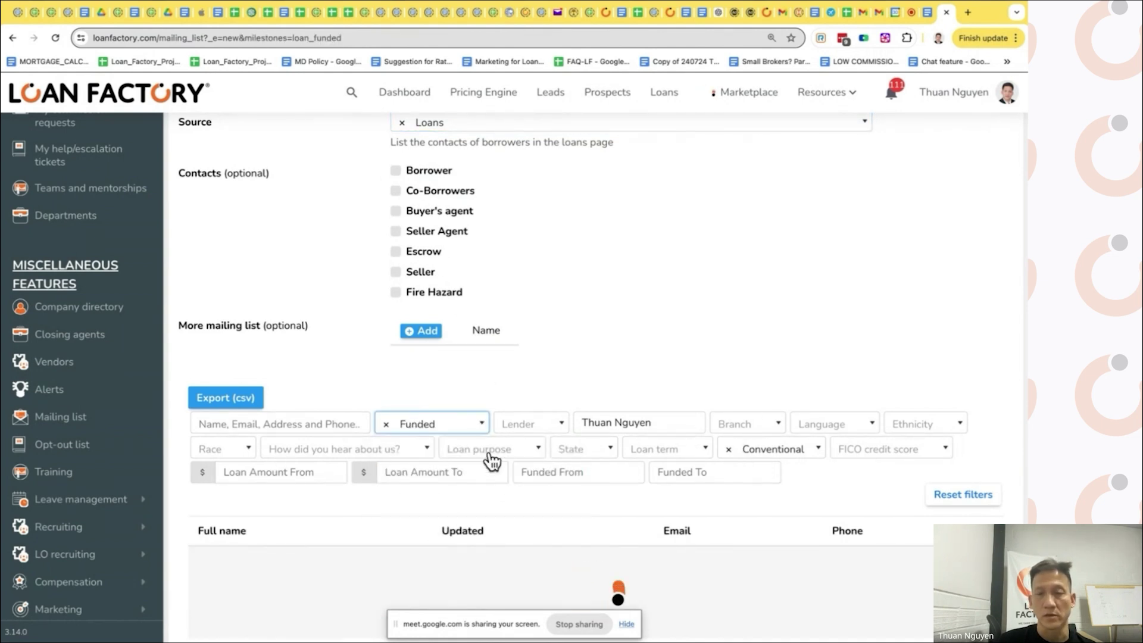
scroll(666, 387, down, 2)
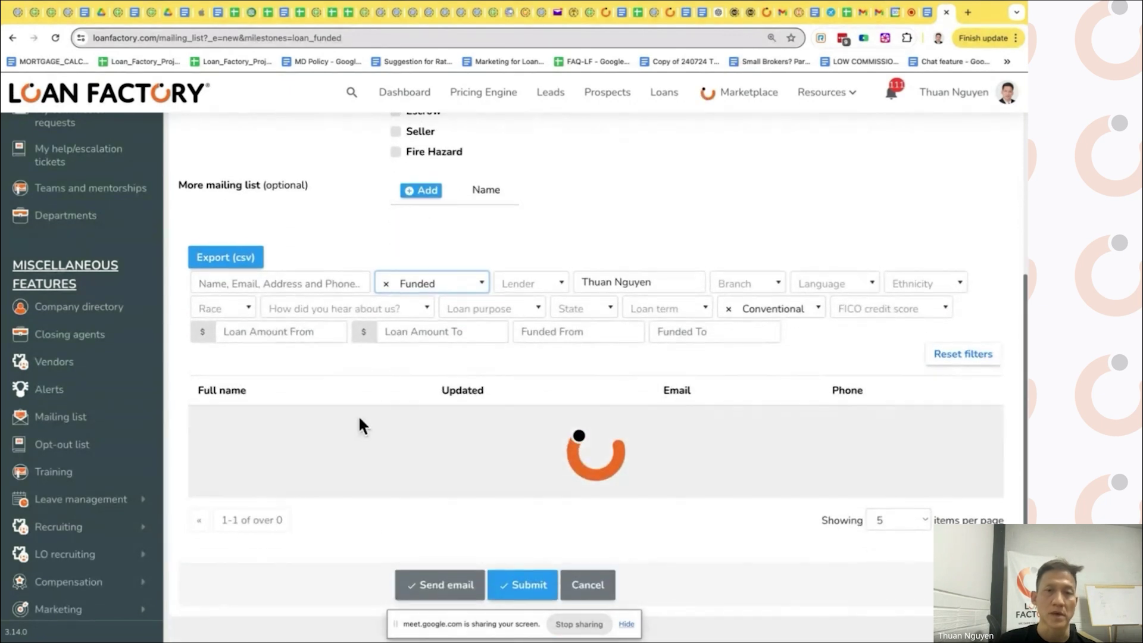
click(588, 584)
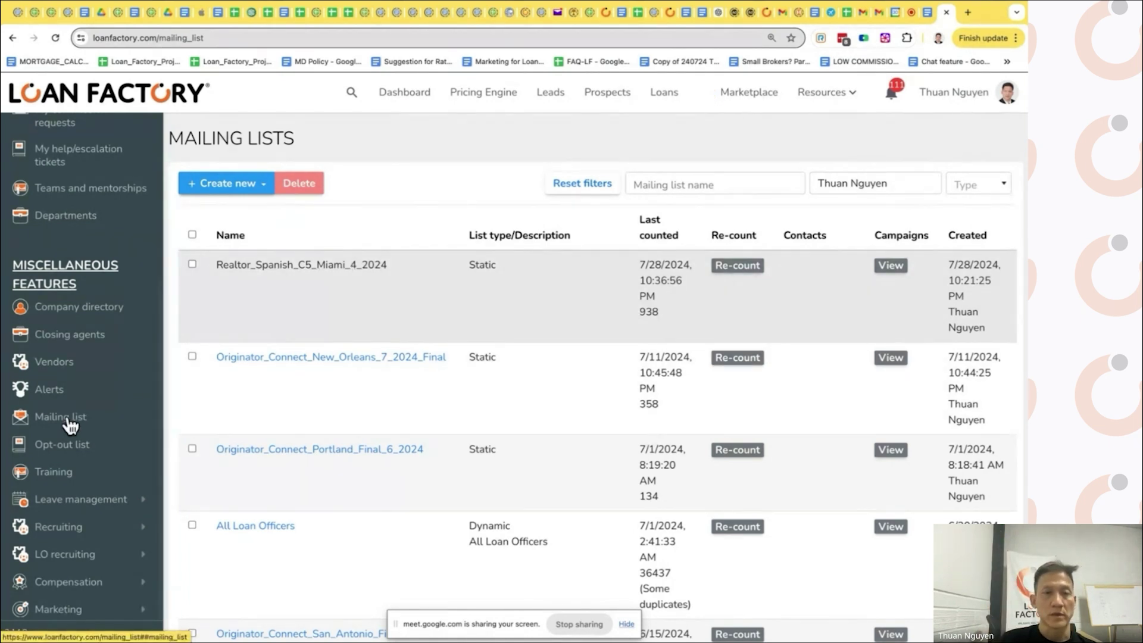
- Open Loan Factory Academy training and collapse its course list to categories
click(60, 476)
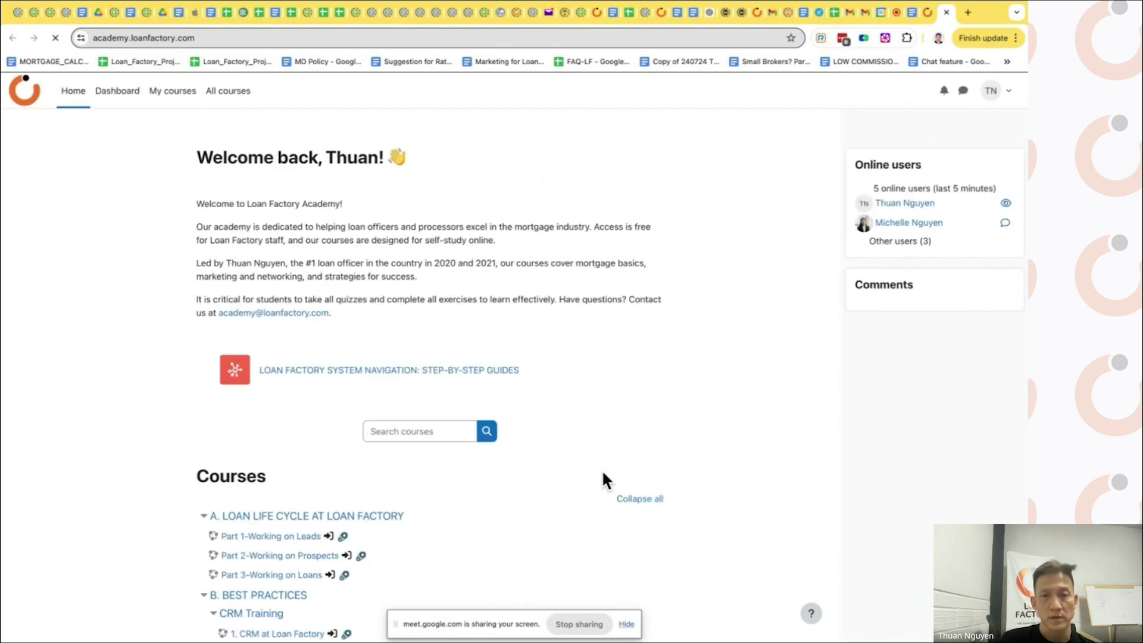
click(636, 501)
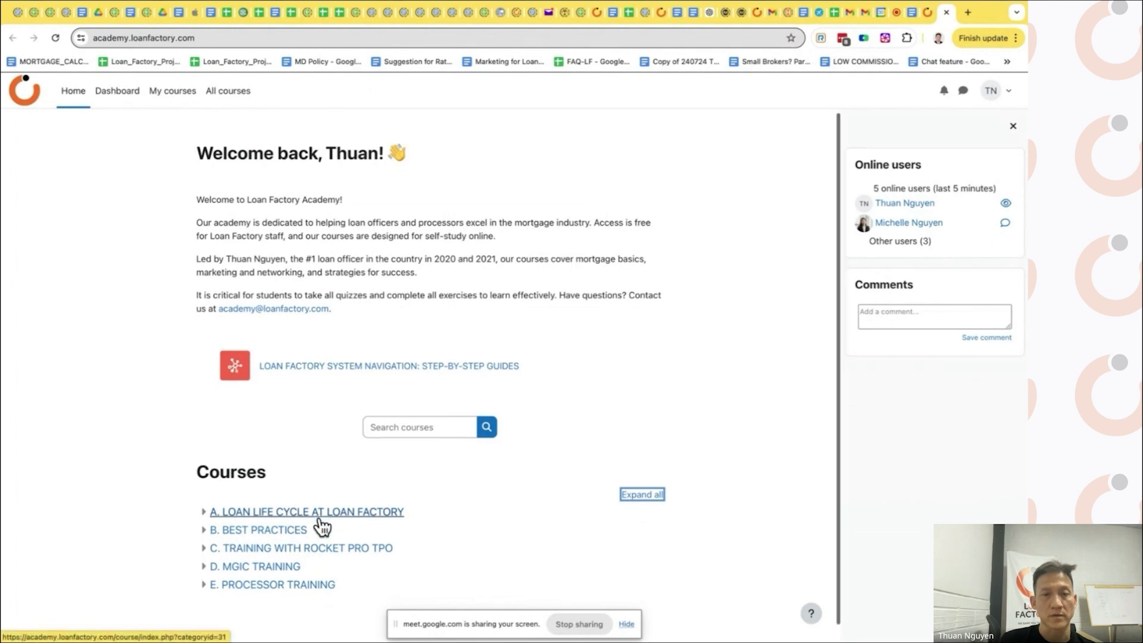
scroll(280, 518, down, 1)
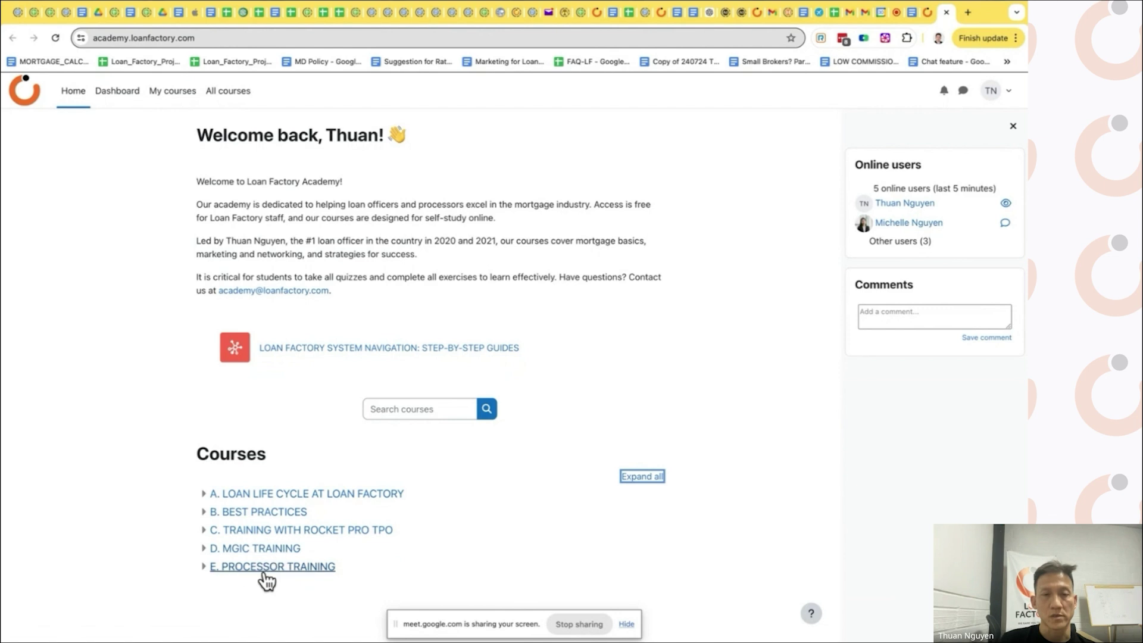
scroll(538, 272, up, 1)
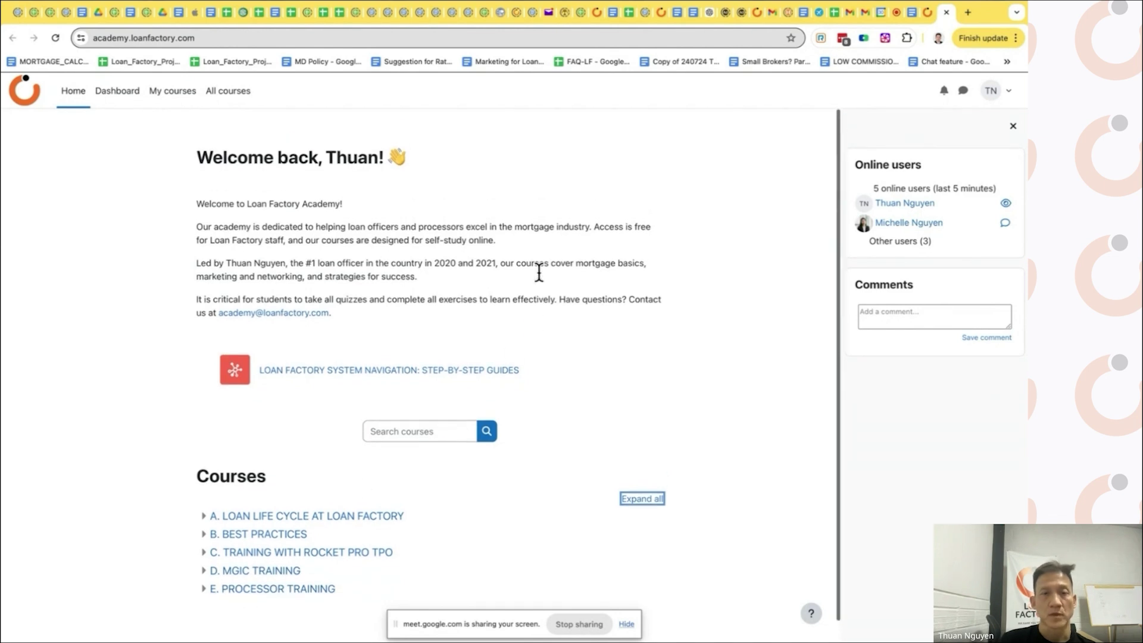
- Close the Academy and expand the Marketing section in the Loan Factory sidebar
click(946, 11)
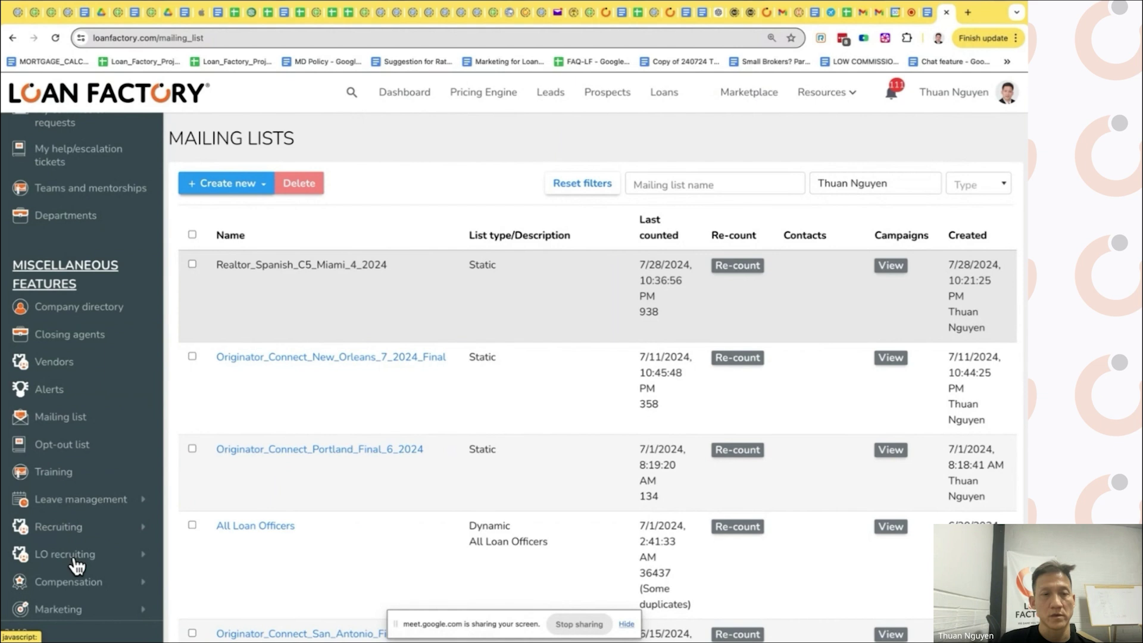
click(69, 613)
click(122, 607)
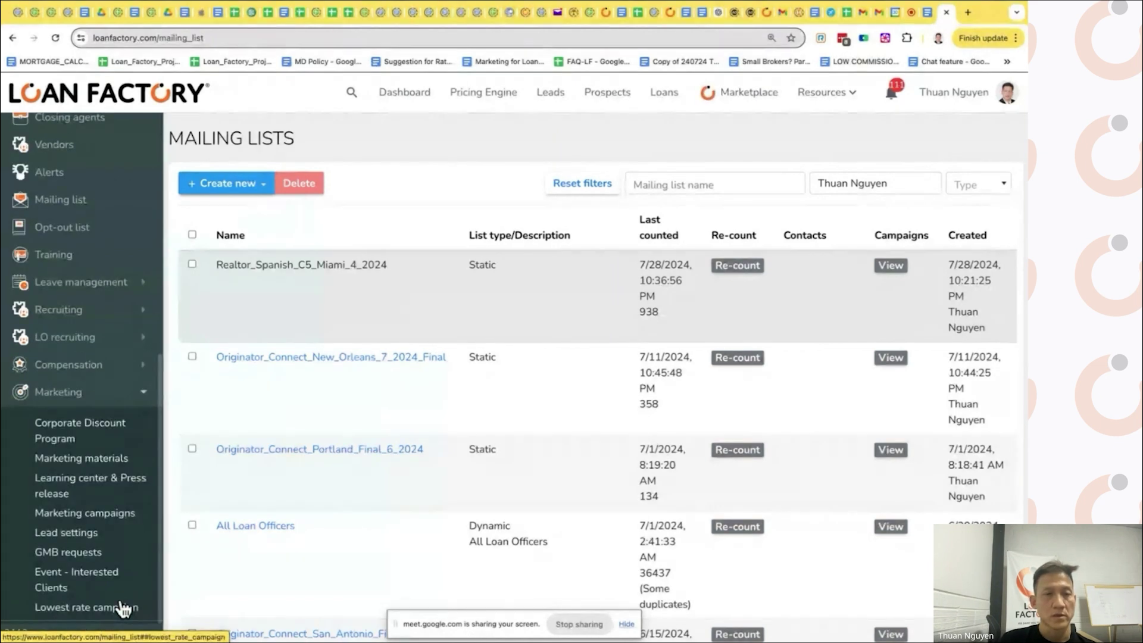
- Go to Marketing > Lead settings and show the Create lead funnel pages tab
click(95, 480)
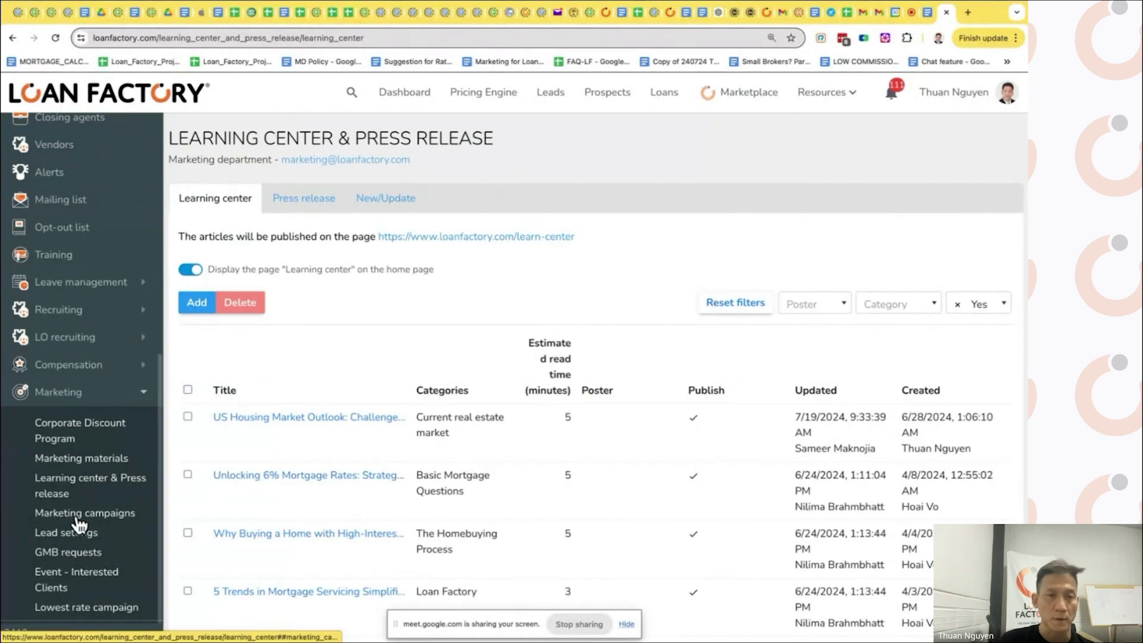
click(60, 535)
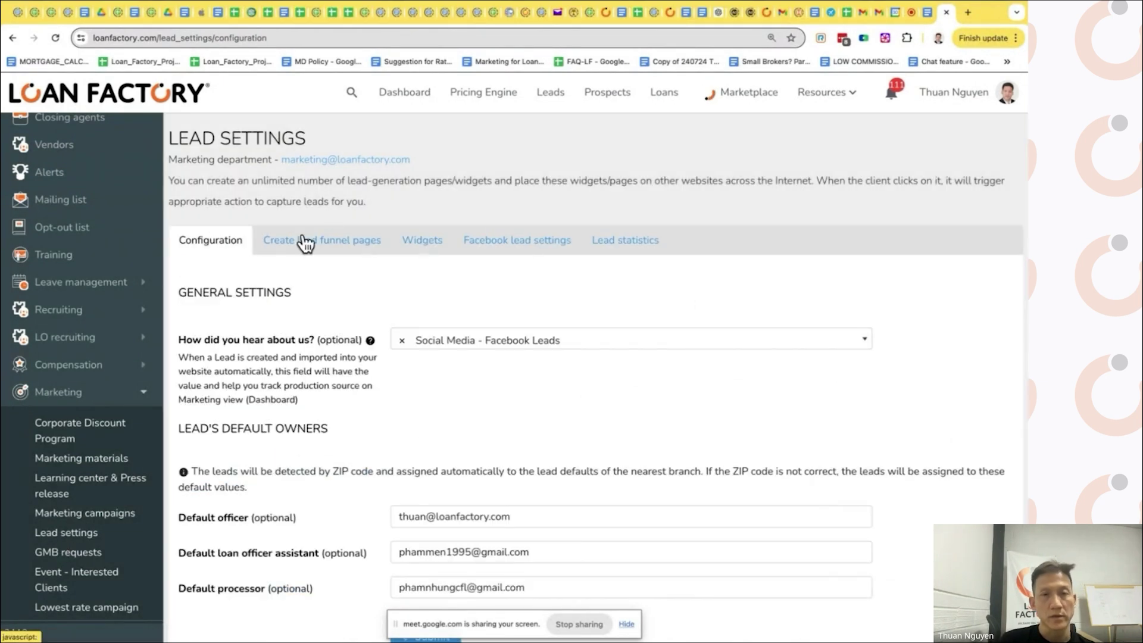
click(327, 246)
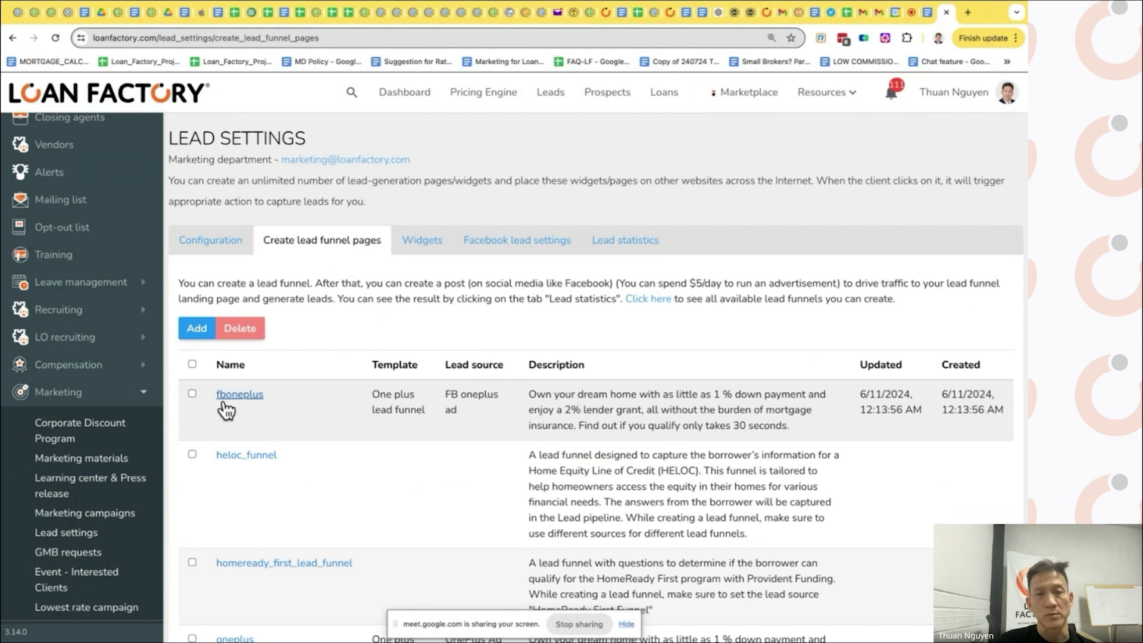
scroll(275, 475, down, 1)
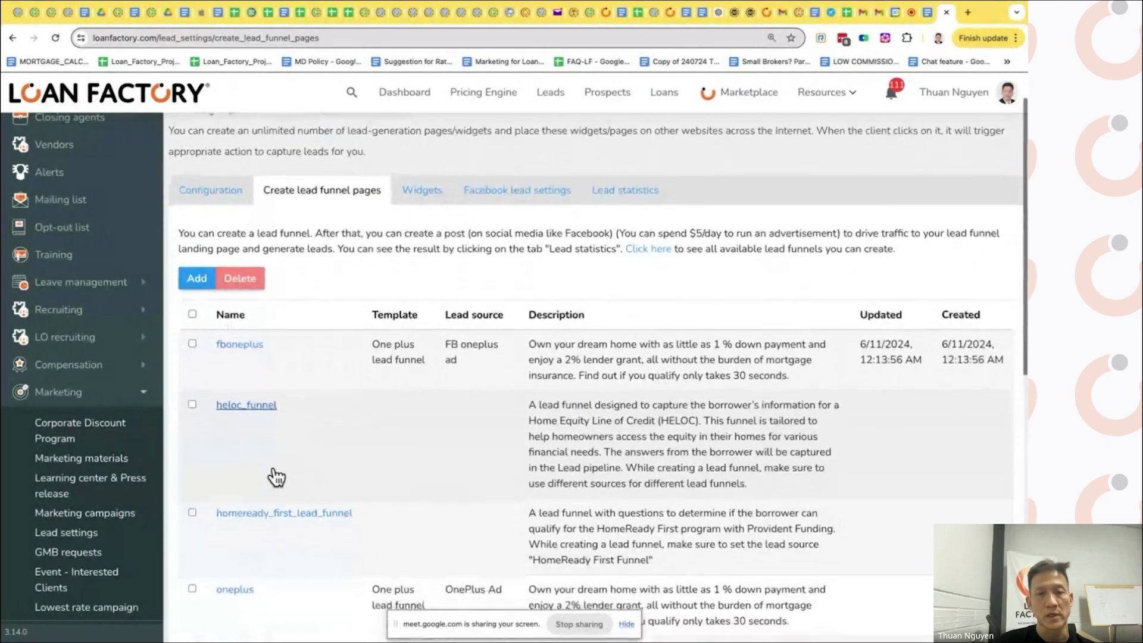
scroll(276, 476, down, 6)
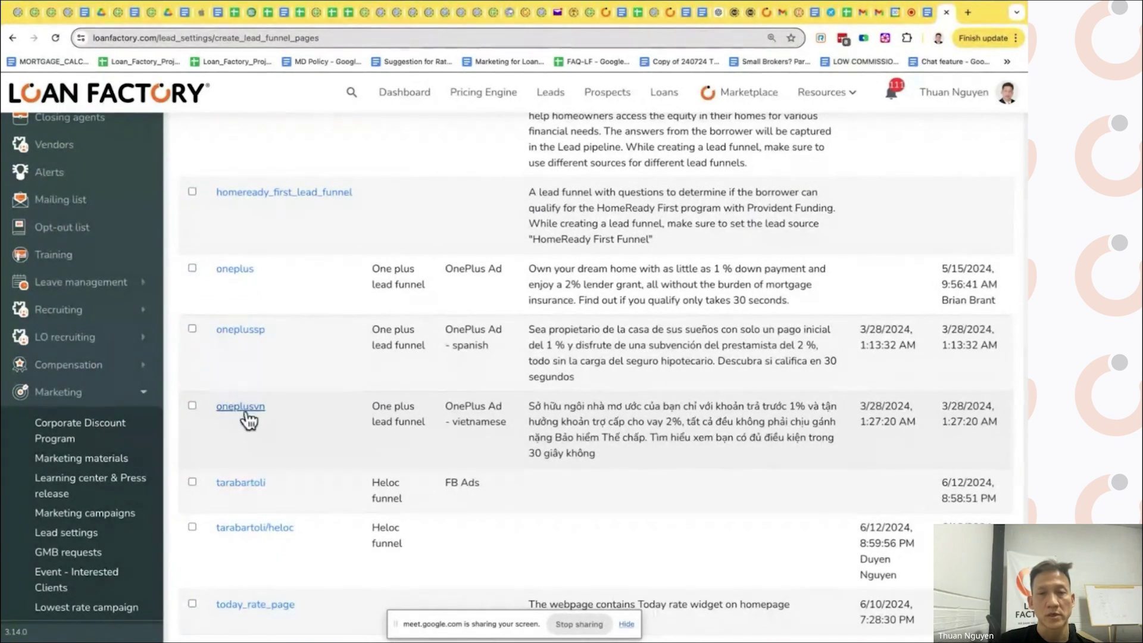
- Open the oneplusvn funnel, then return to the lead funnel pages list
click(226, 407)
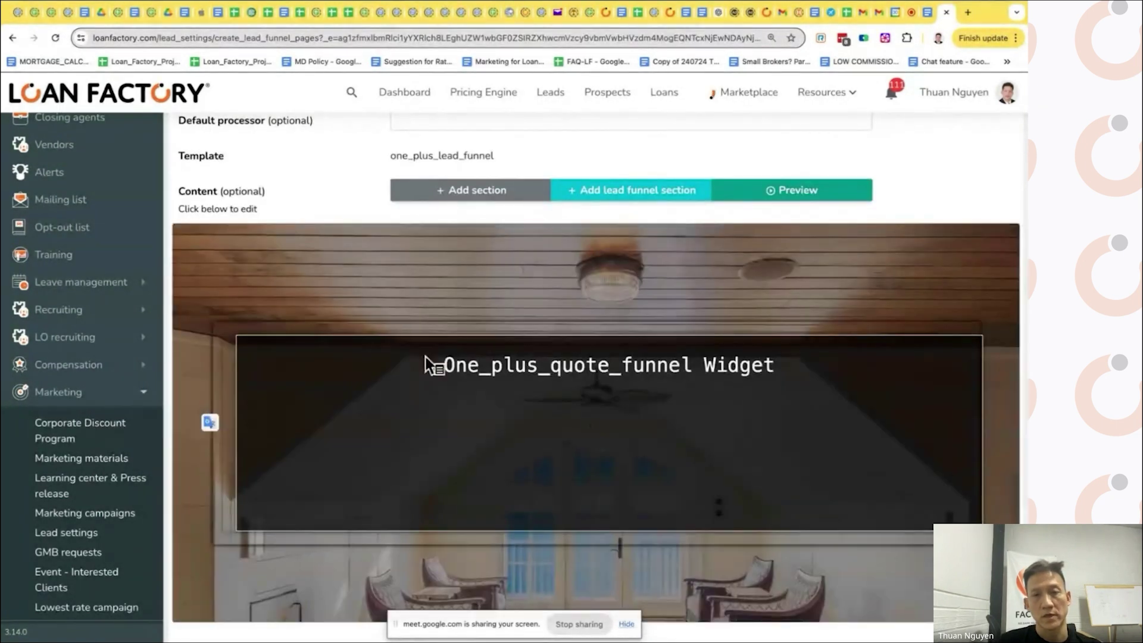
click(13, 38)
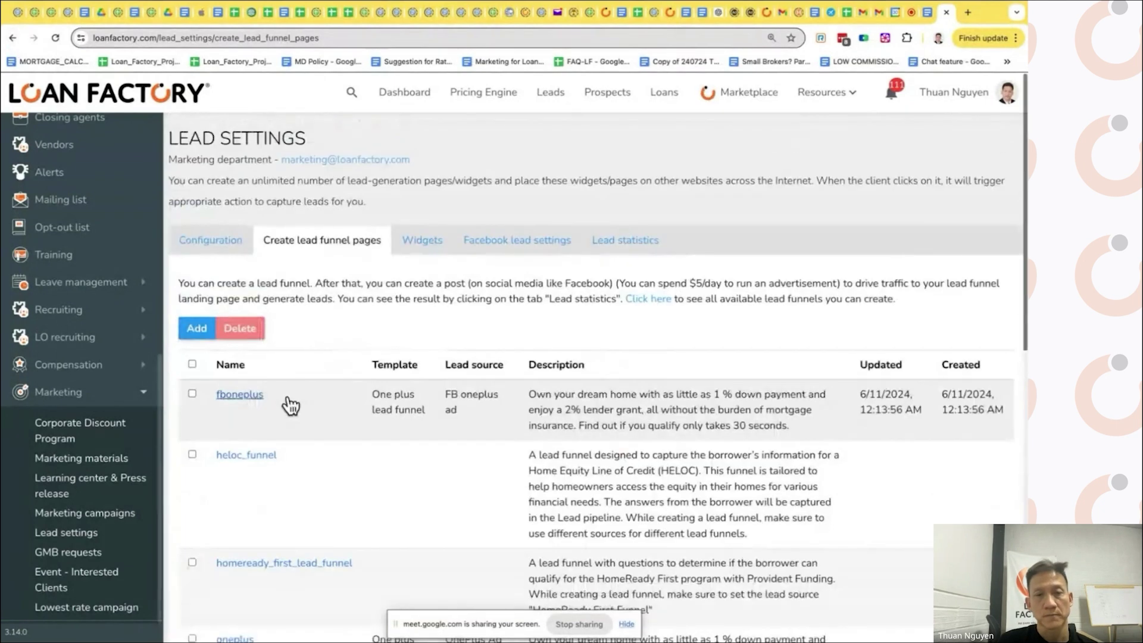
scroll(329, 551, down, 7)
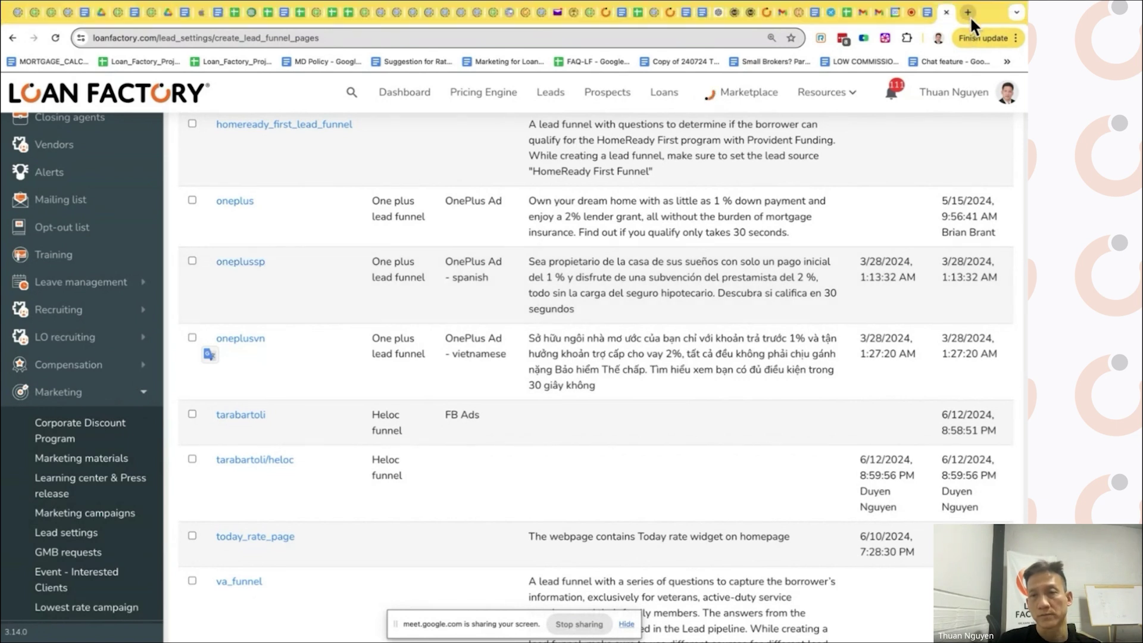
- In the incognito window, load loanfactory.com/oneplussp and log out of the borrower account
key(super+grave)
click(399, 39)
text(loanfactory.com/one)
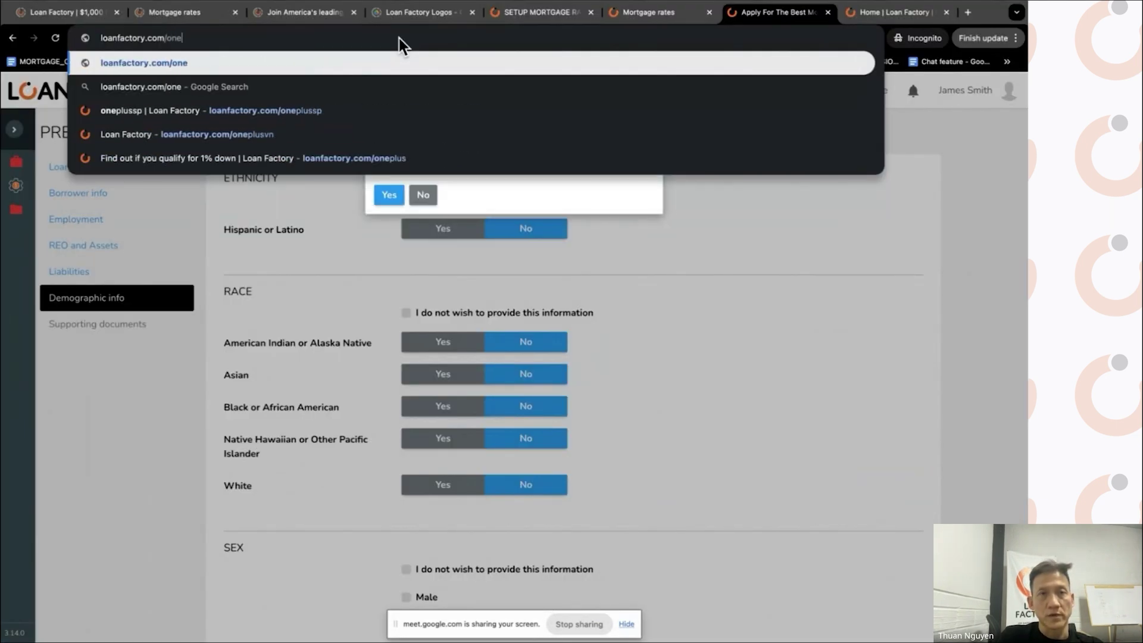
text(plus)
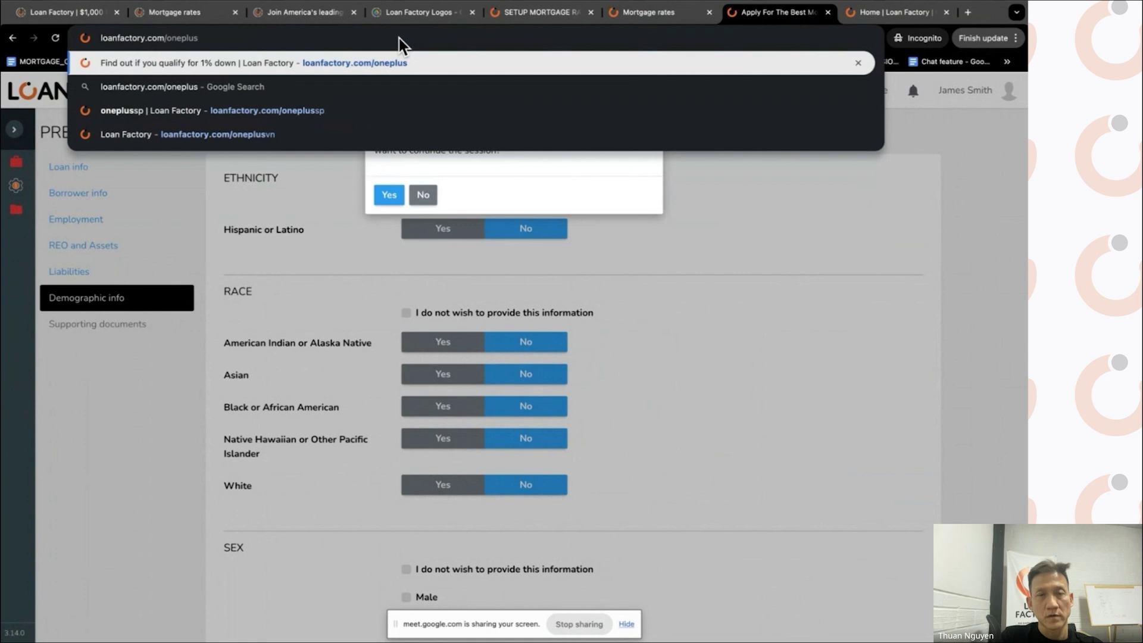
text(sp)
key(Return)
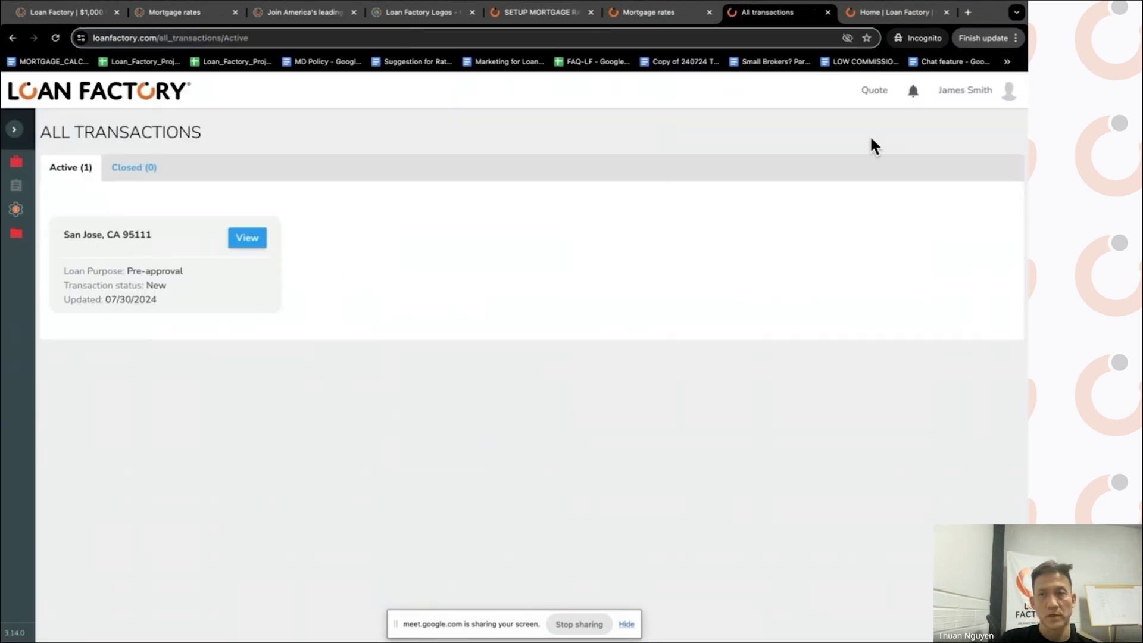
click(1005, 94)
click(950, 204)
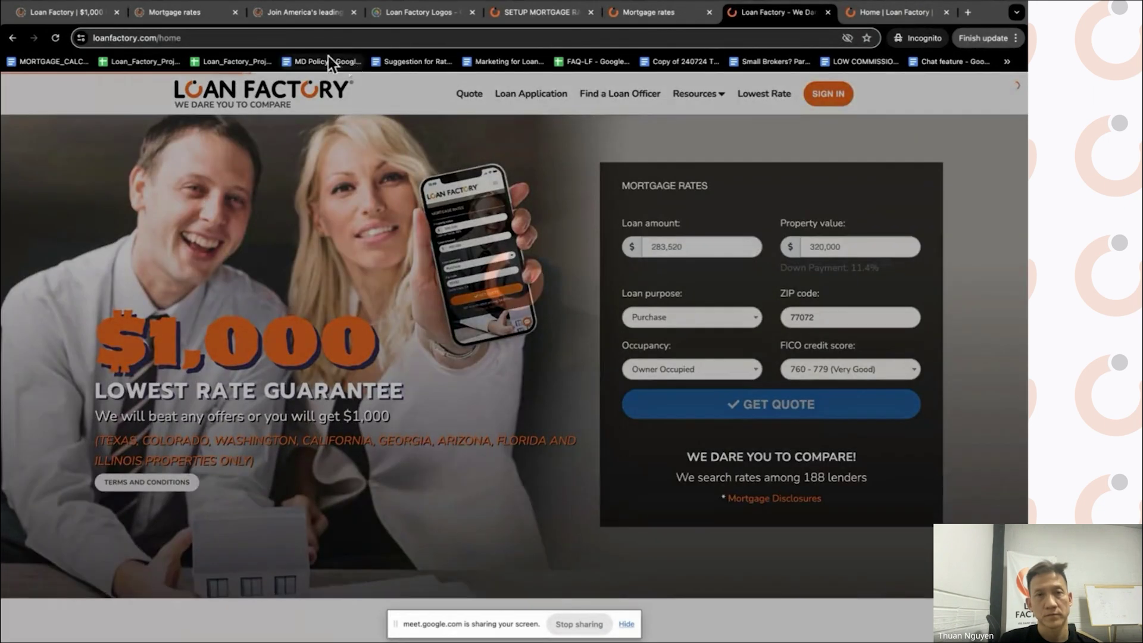
- Correct the address to loanfactory.com/oneplussp and load the Spanish ONE+ landing page
click(255, 33)
click(255, 34)
key(BackSpace)
key(BackSpace)
key(BackSpace)
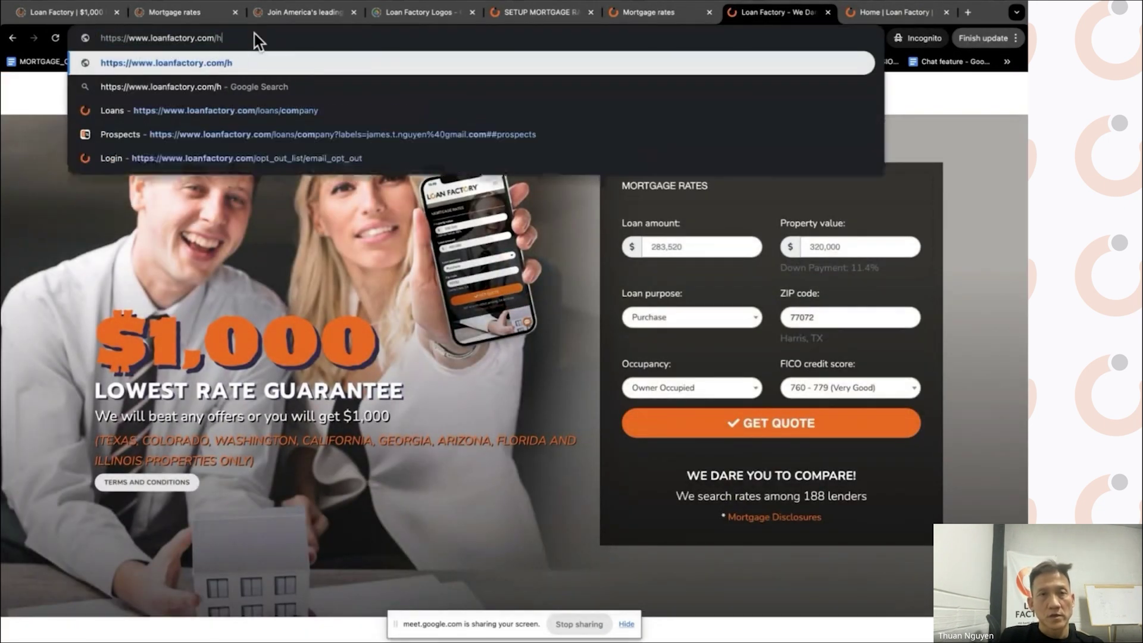
key(BackSpace)
text(lo)
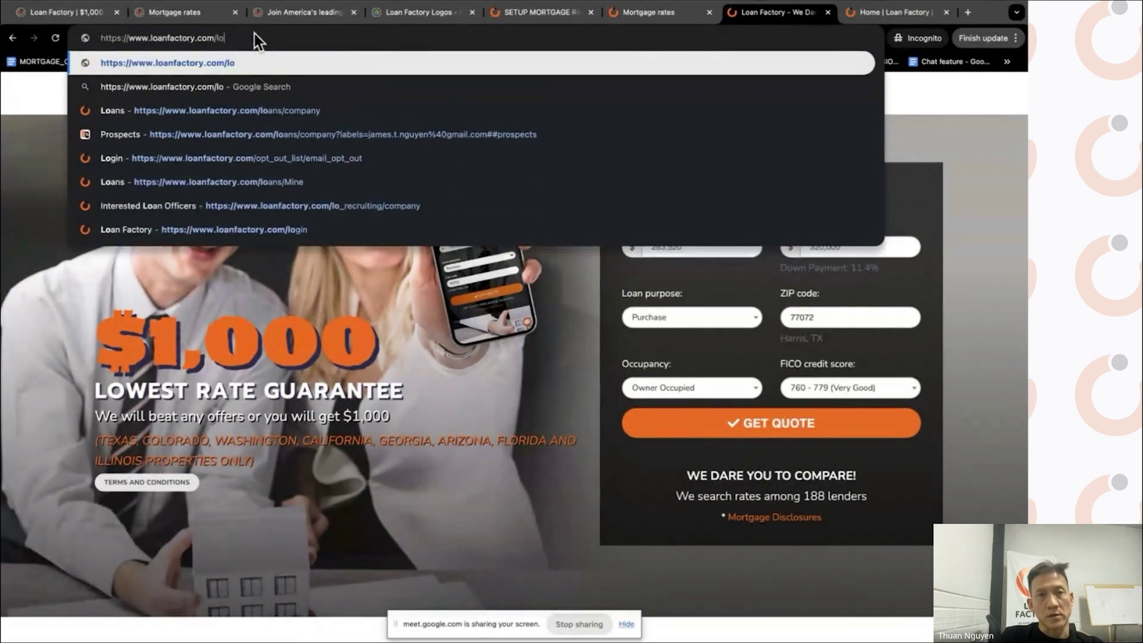
text(an)
key(BackSpace)
key(BackSpace)
key(BackSpace)
key(BackSpace)
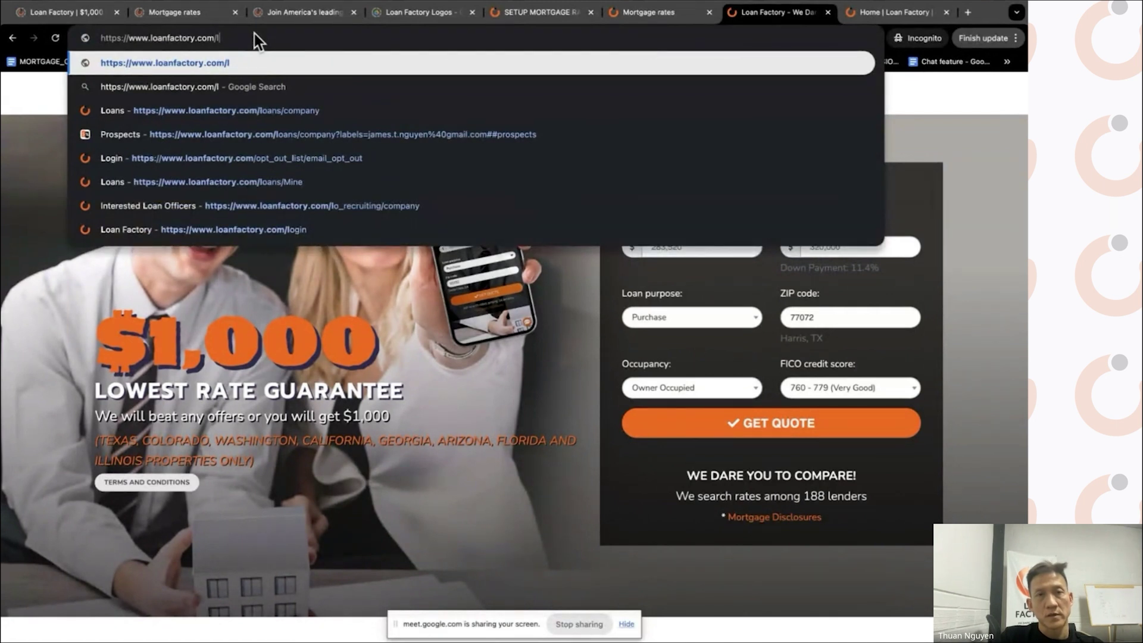
text(oneplus)
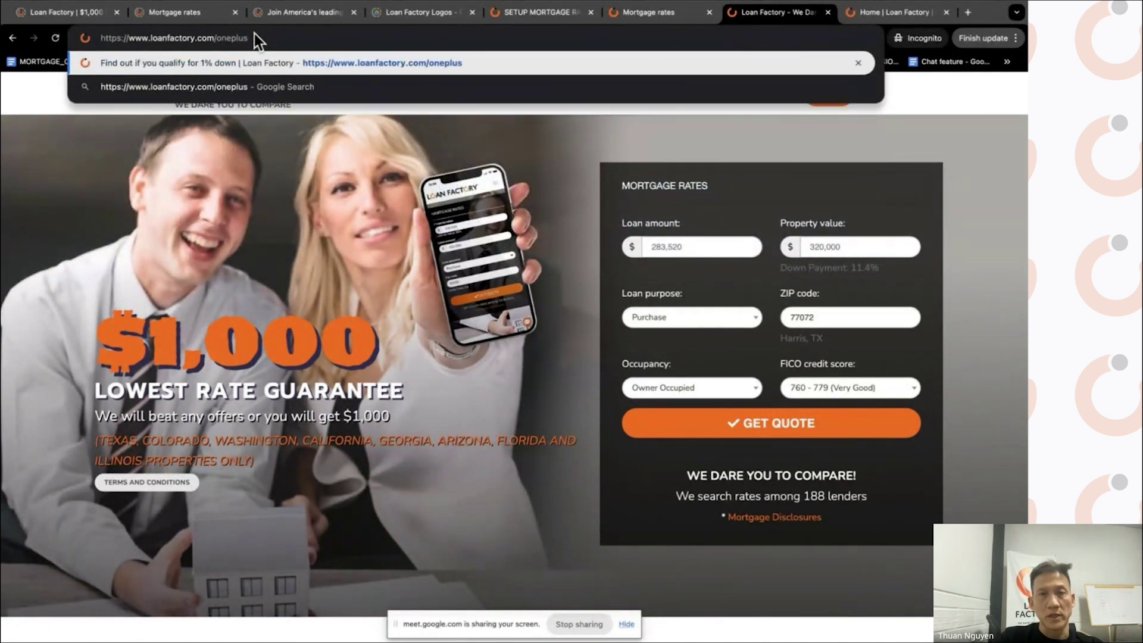
text(sp)
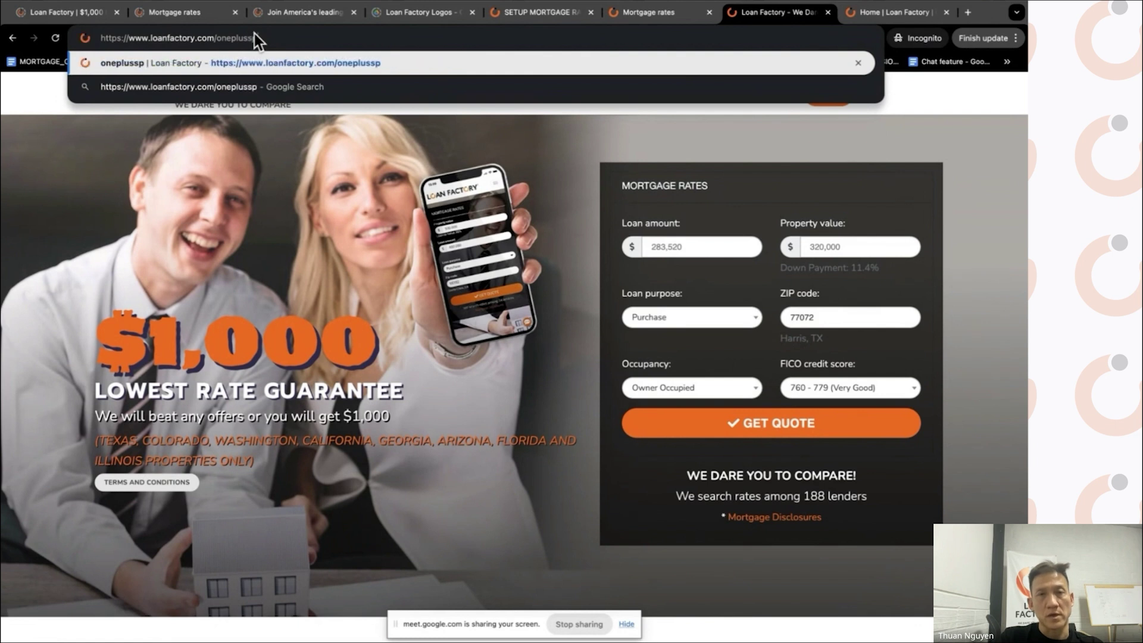
key(Return)
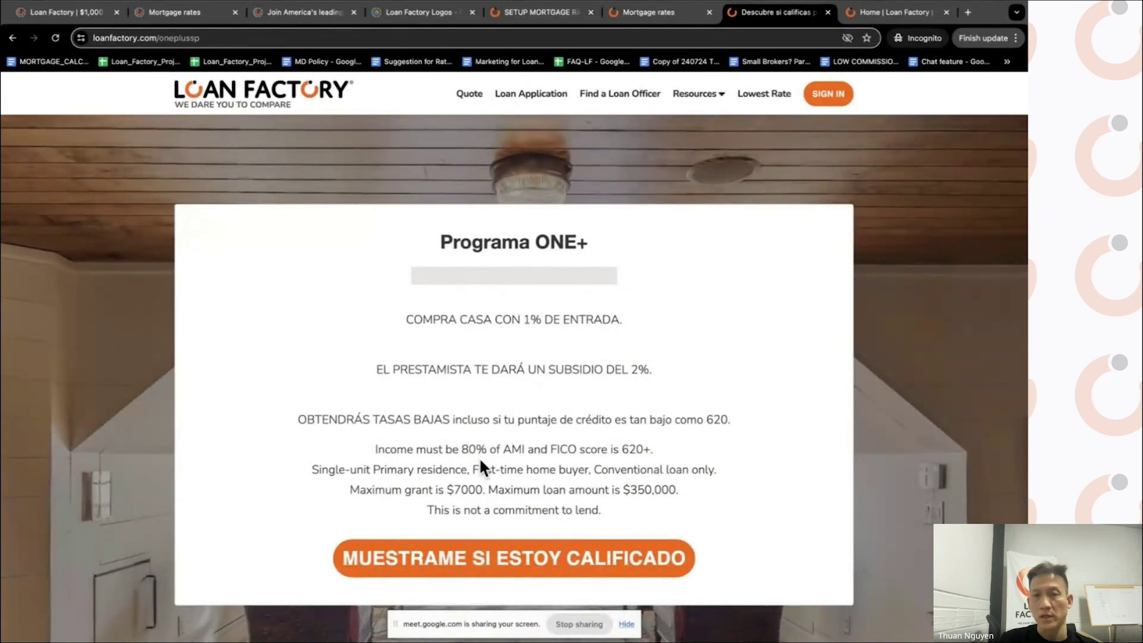
- Highlight the Programa ONE+ heading, the 1% DE ENTRADA line and the 2% lender subsidy
drag(483, 241, 609, 243)
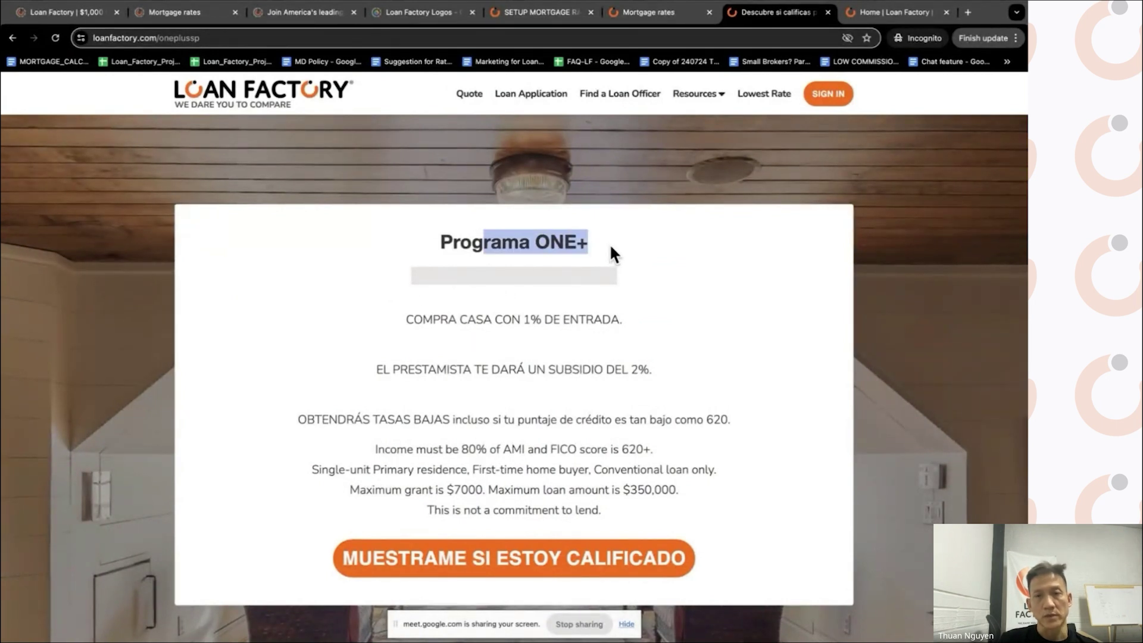
drag(523, 319, 622, 321)
click(536, 371)
drag(536, 371, 661, 375)
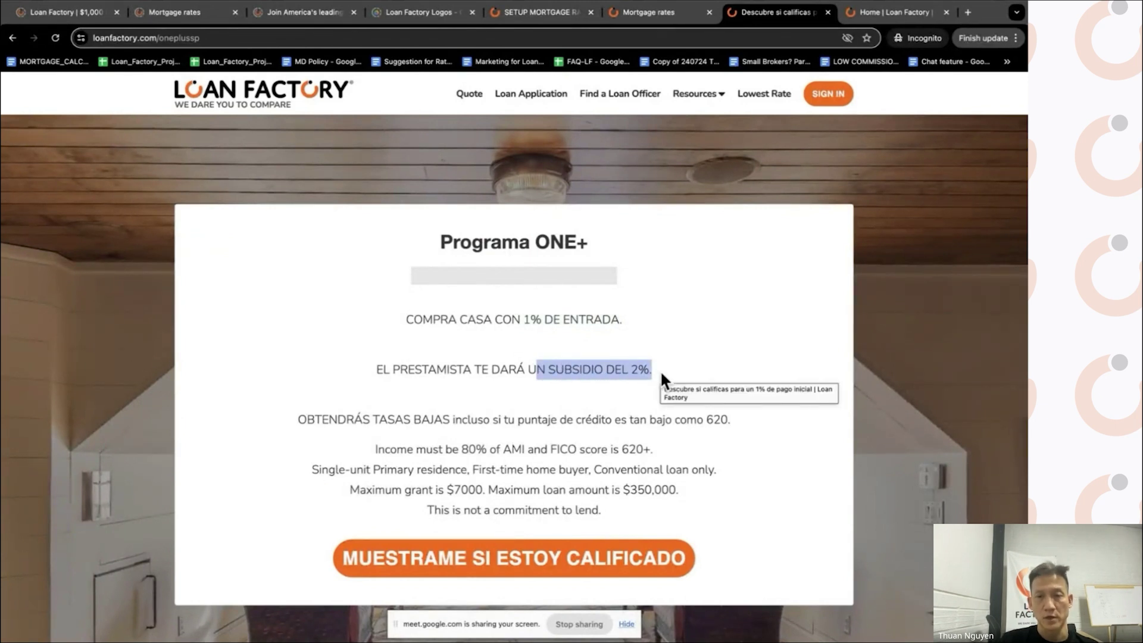
scroll(491, 475, down, 1)
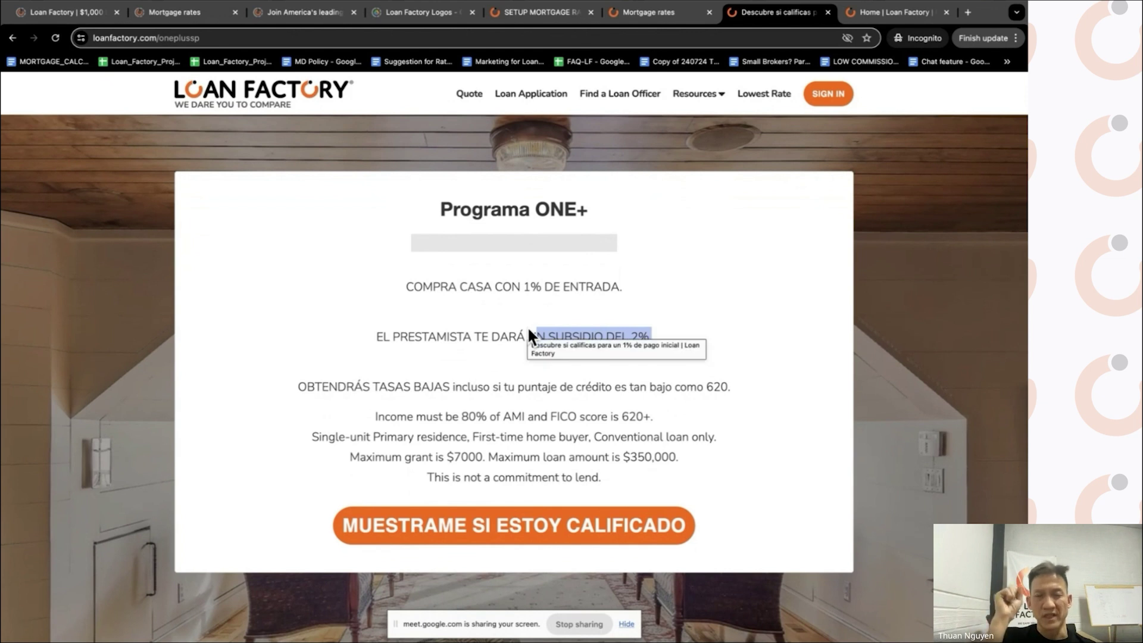
key(ctrl+Up)
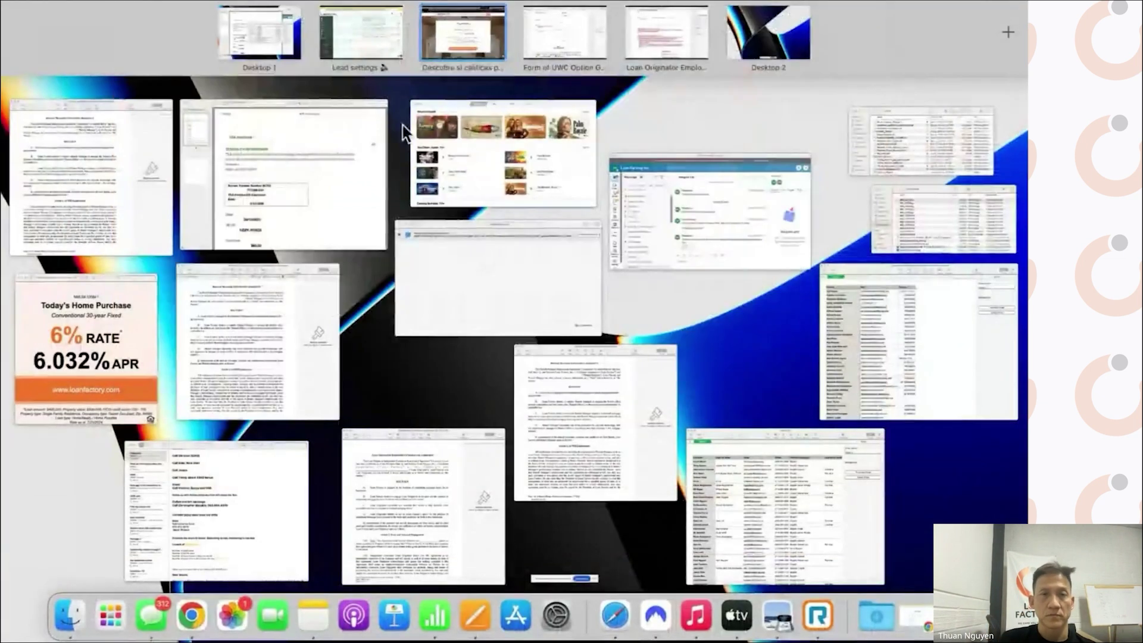
- View Marketing > GMB requests in the admin window, then open viet18's sign-in page in a new tab
click(402, 125)
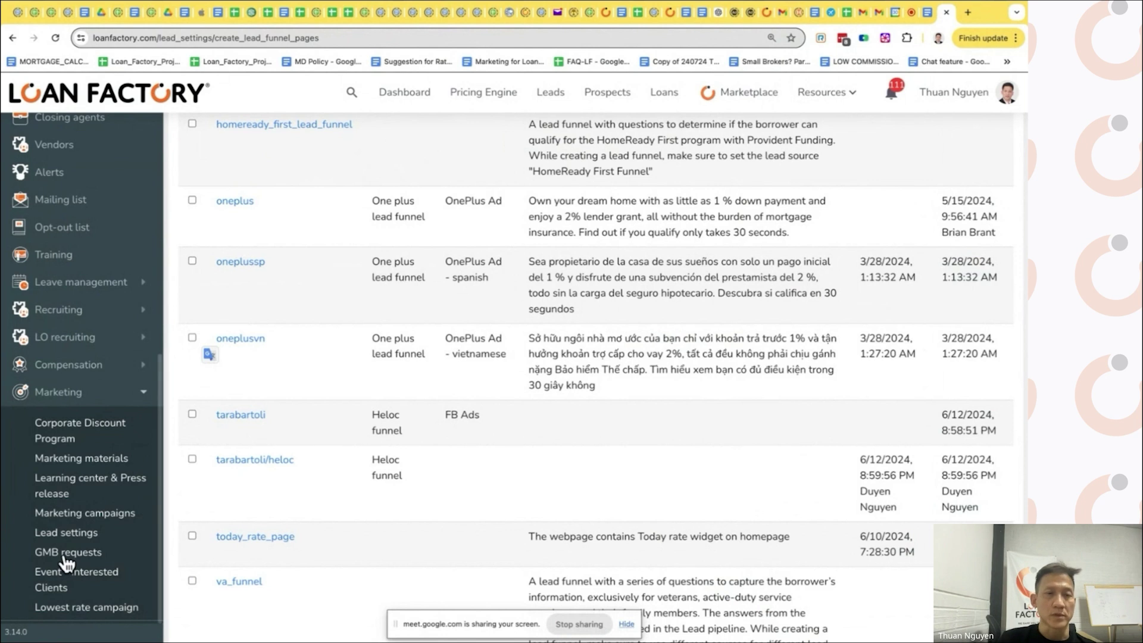
click(63, 558)
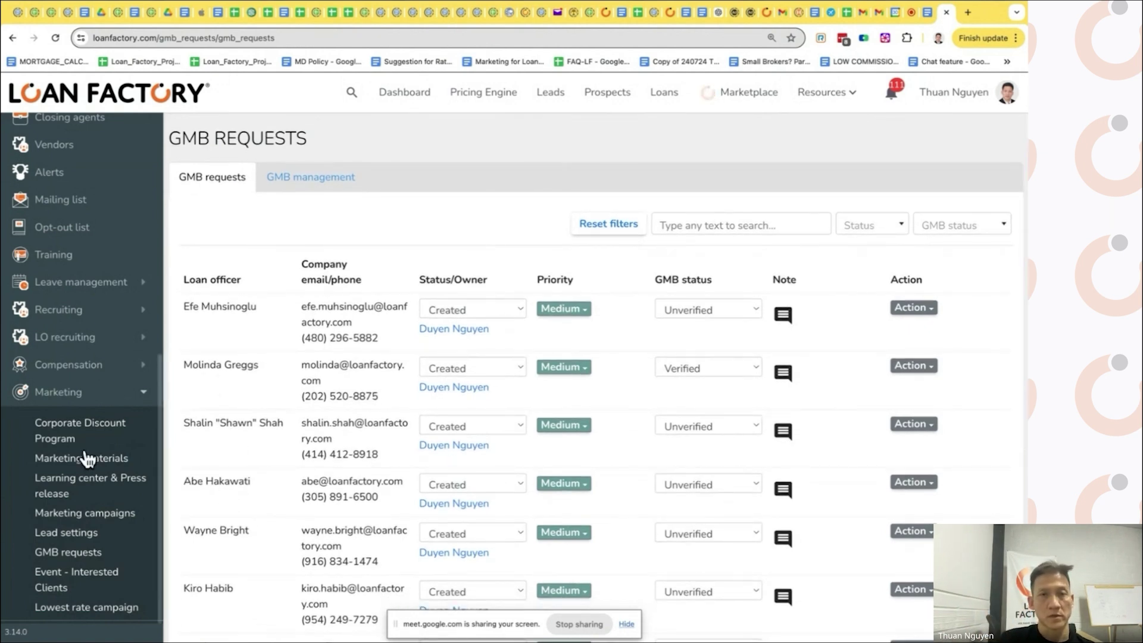
scroll(86, 459, up, 10)
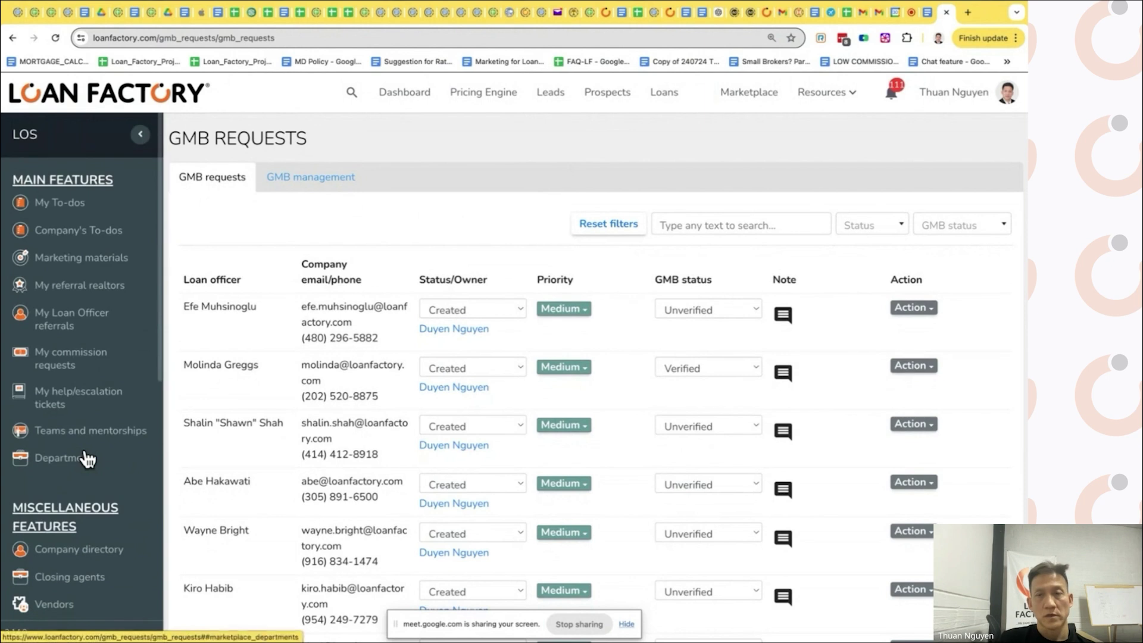
click(965, 12)
click(859, 95)
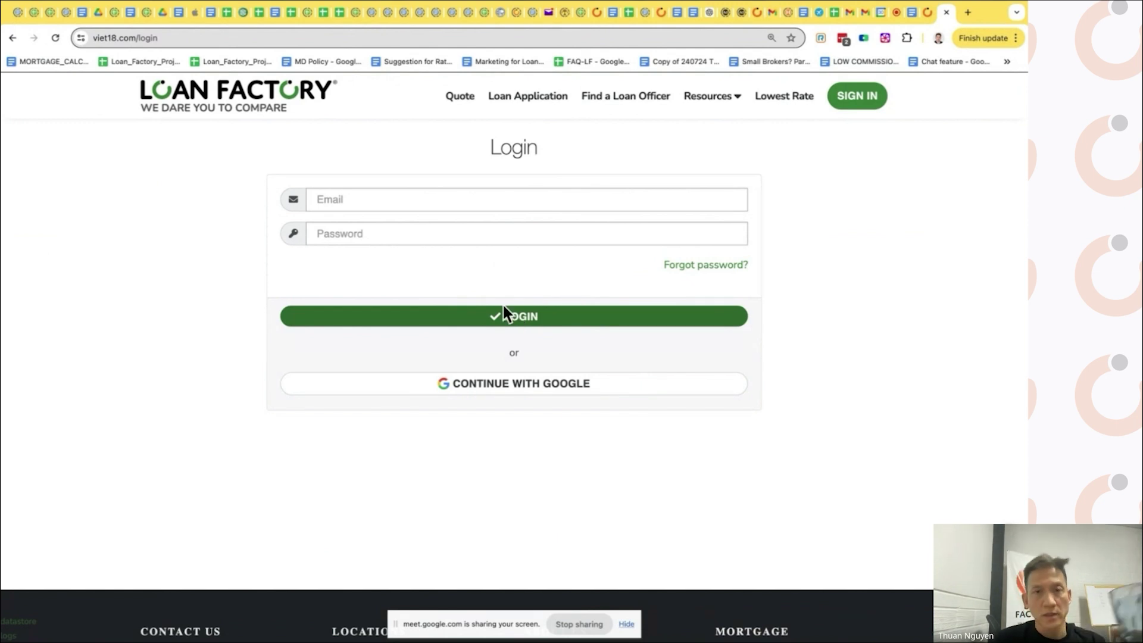
- Log in with the saved credentials and view the Leads pipeline
click(419, 203)
click(496, 324)
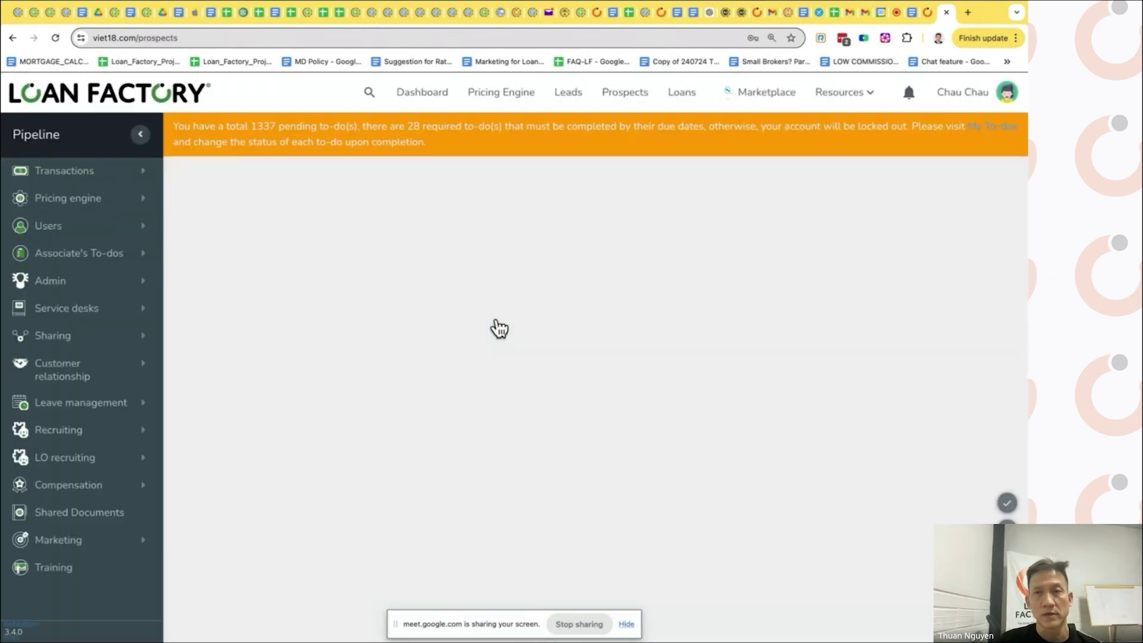
click(570, 93)
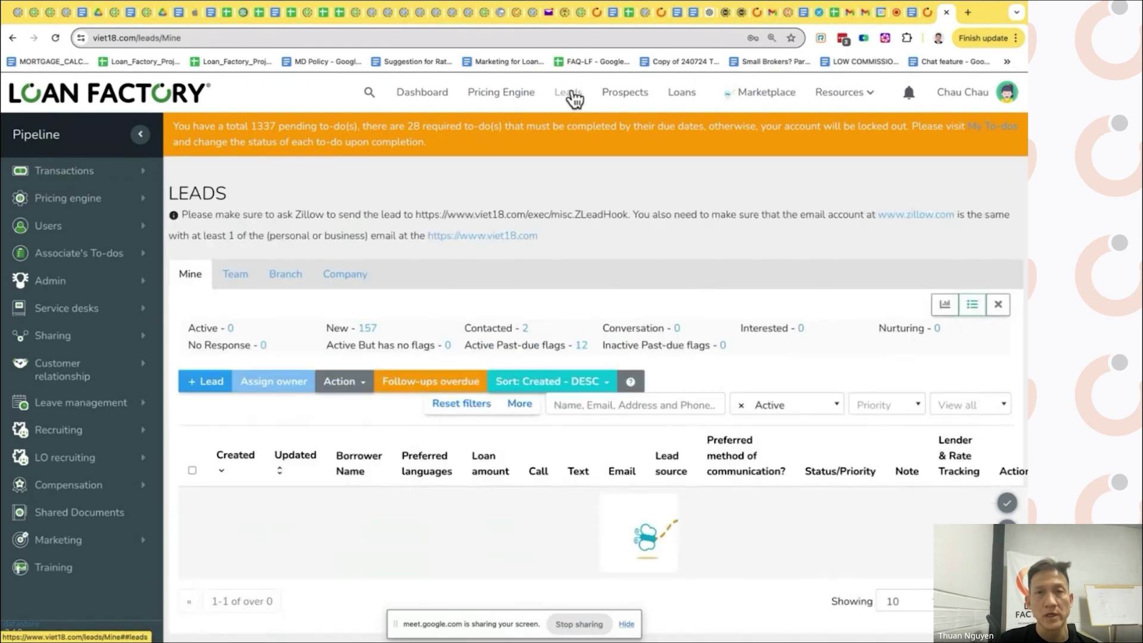
scroll(503, 488, down, 3)
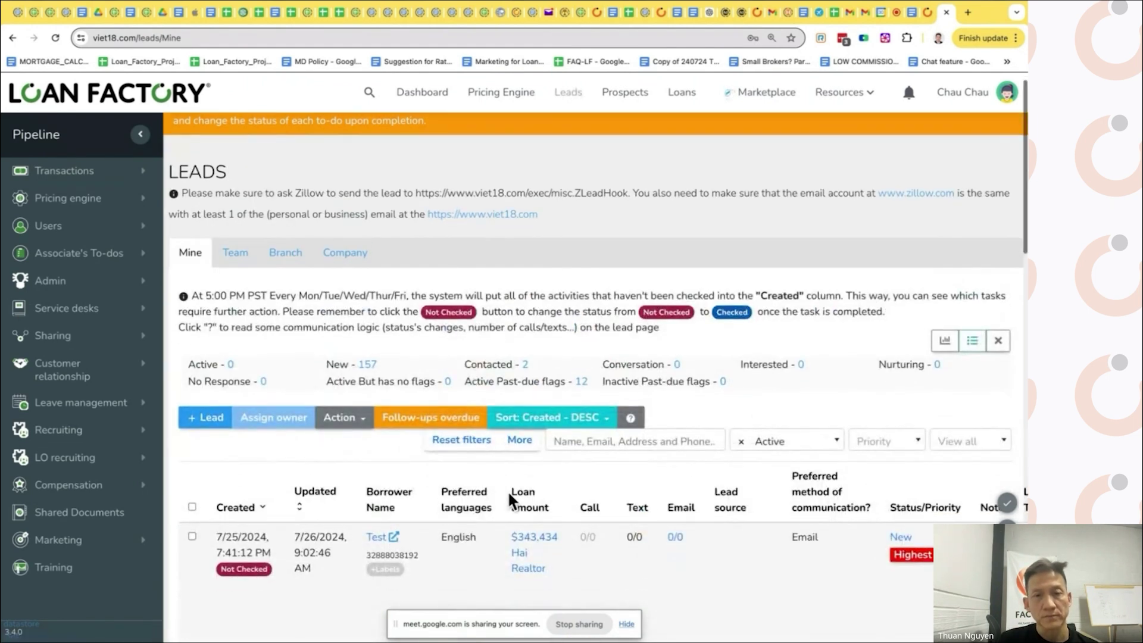
scroll(506, 476, up, 3)
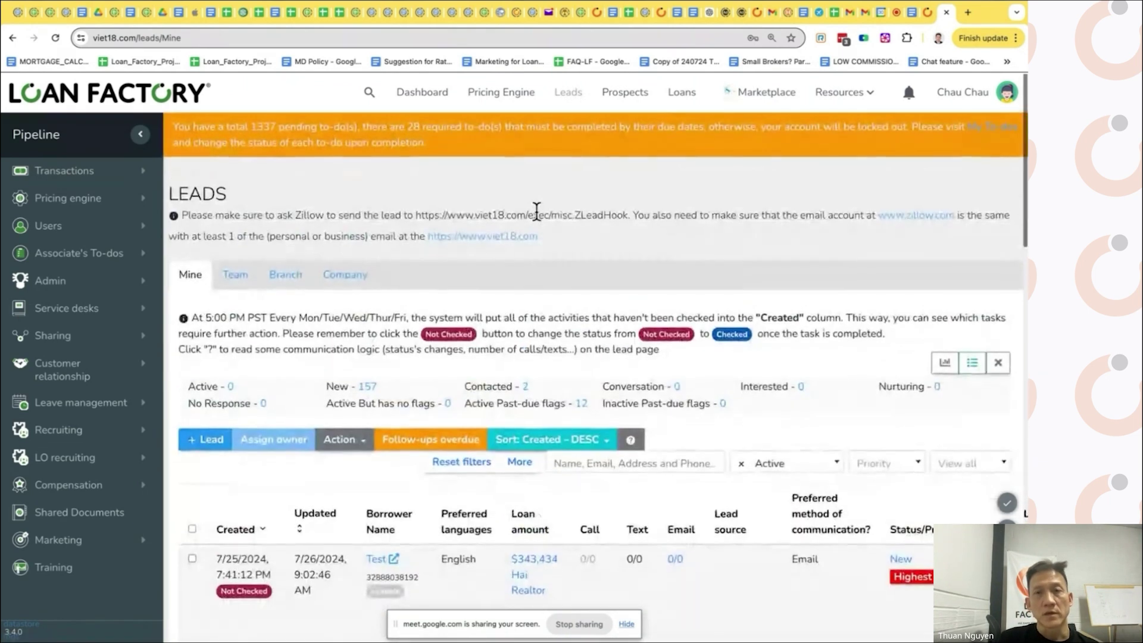
- Show the Prospects pipeline with the navigation panel collapsed to icons
click(623, 97)
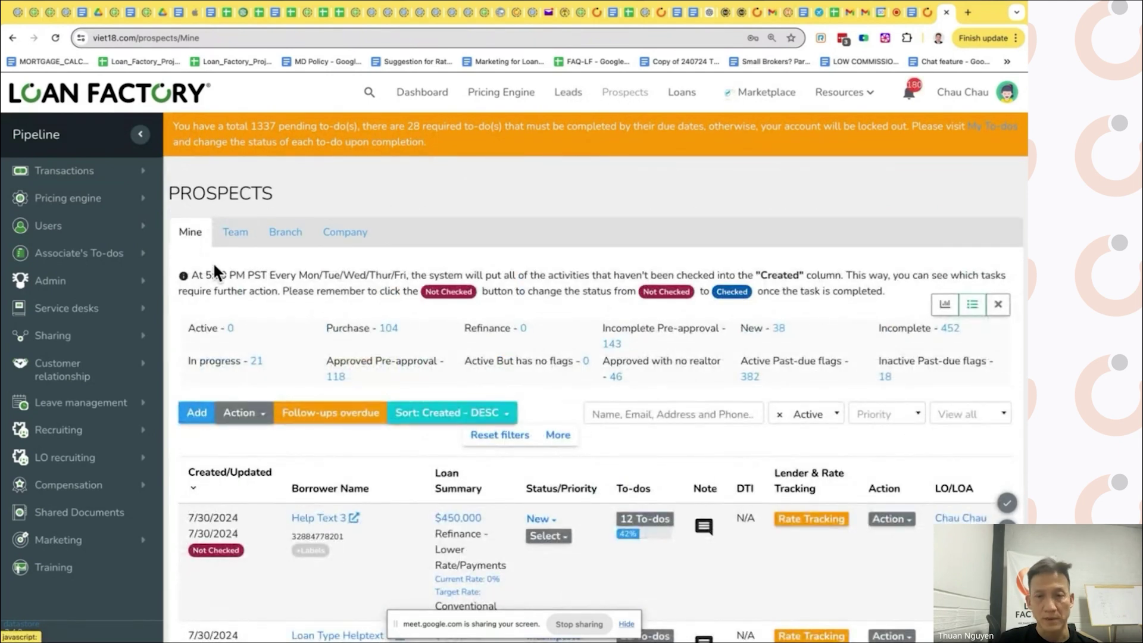
click(140, 134)
scroll(410, 325, down, 1)
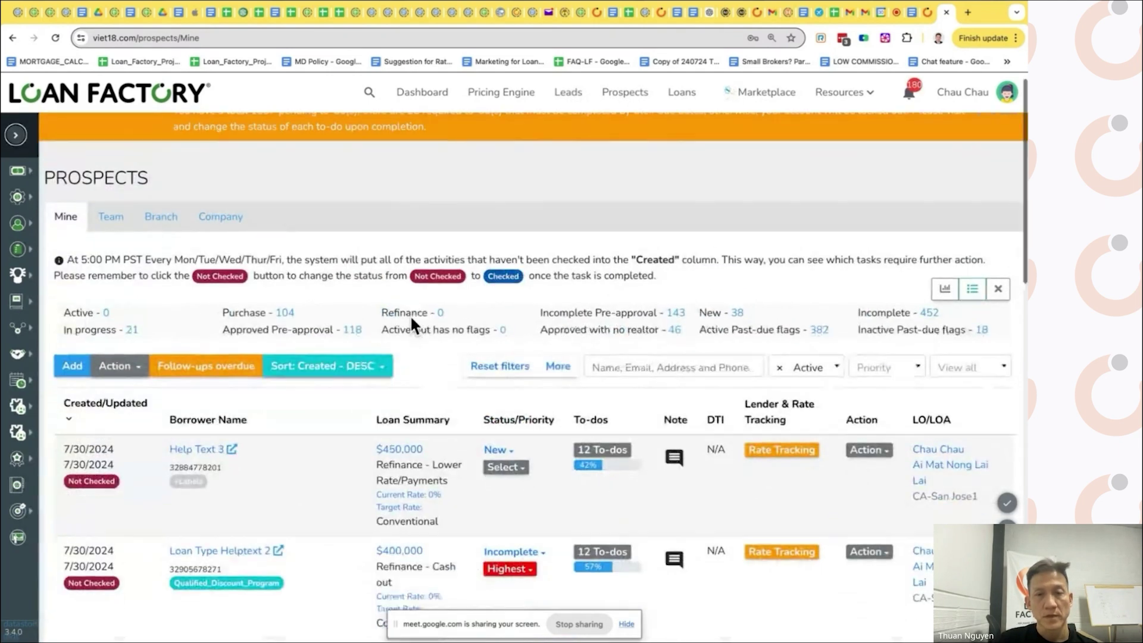
scroll(410, 321, down, 2)
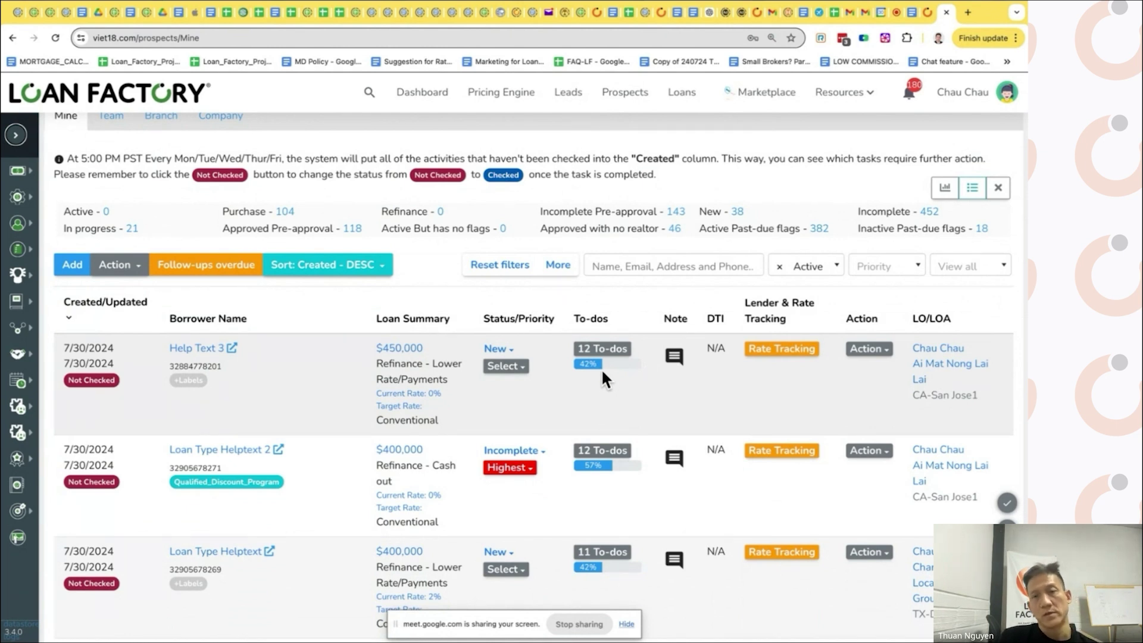
- Review the Help Text 3 prospect's application, then return to the Prospects list
click(206, 346)
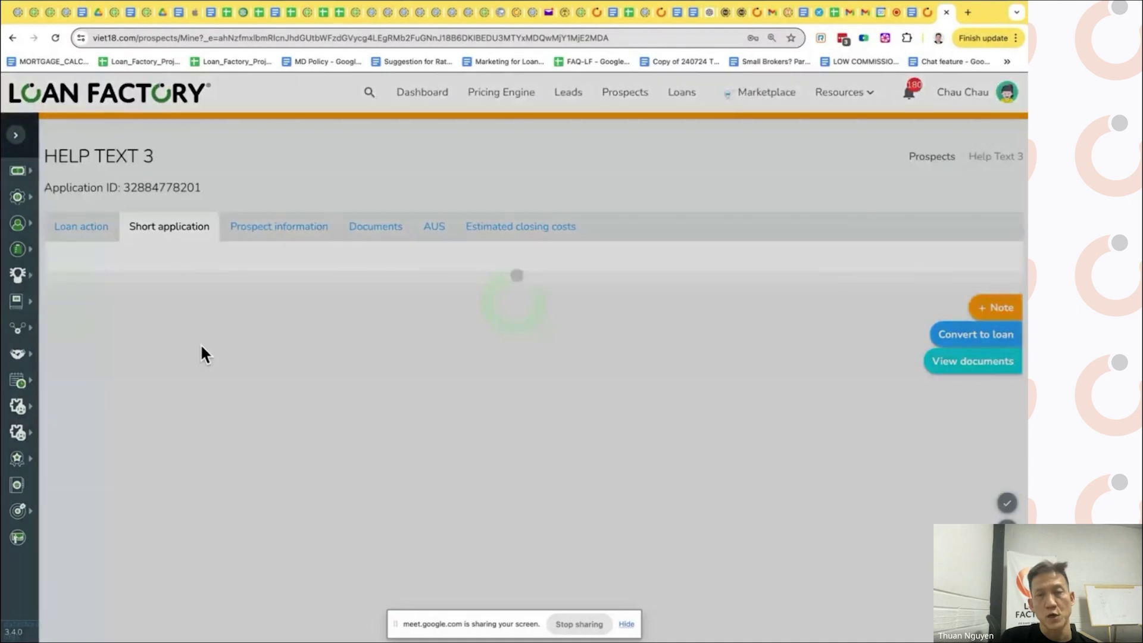
scroll(267, 426, down, 2)
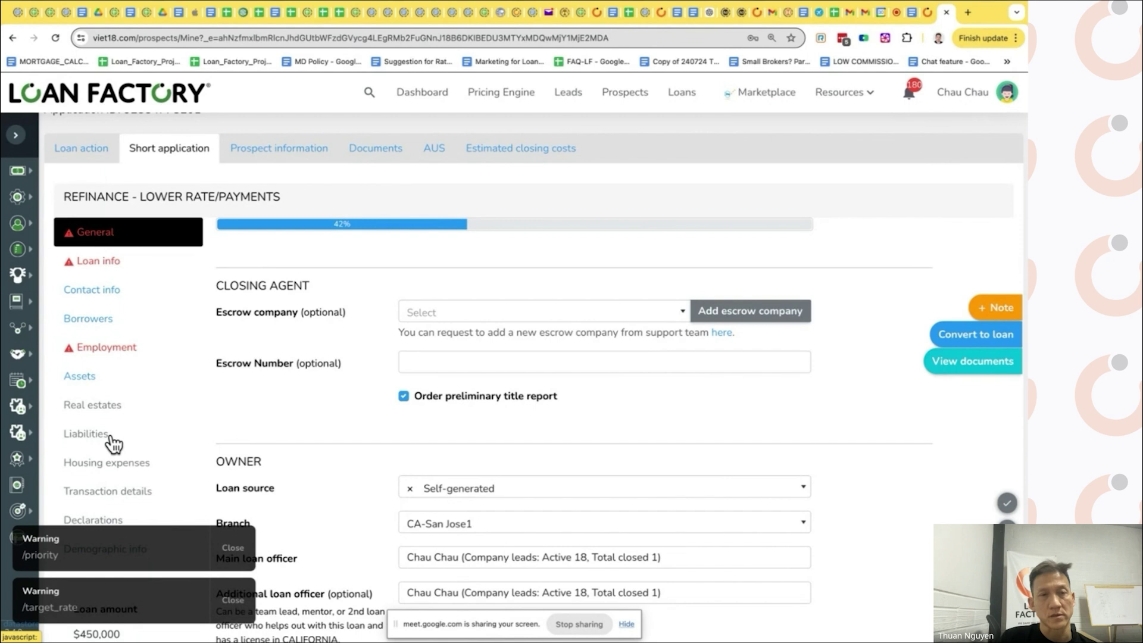
scroll(301, 410, down, 1)
scroll(299, 403, down, 4)
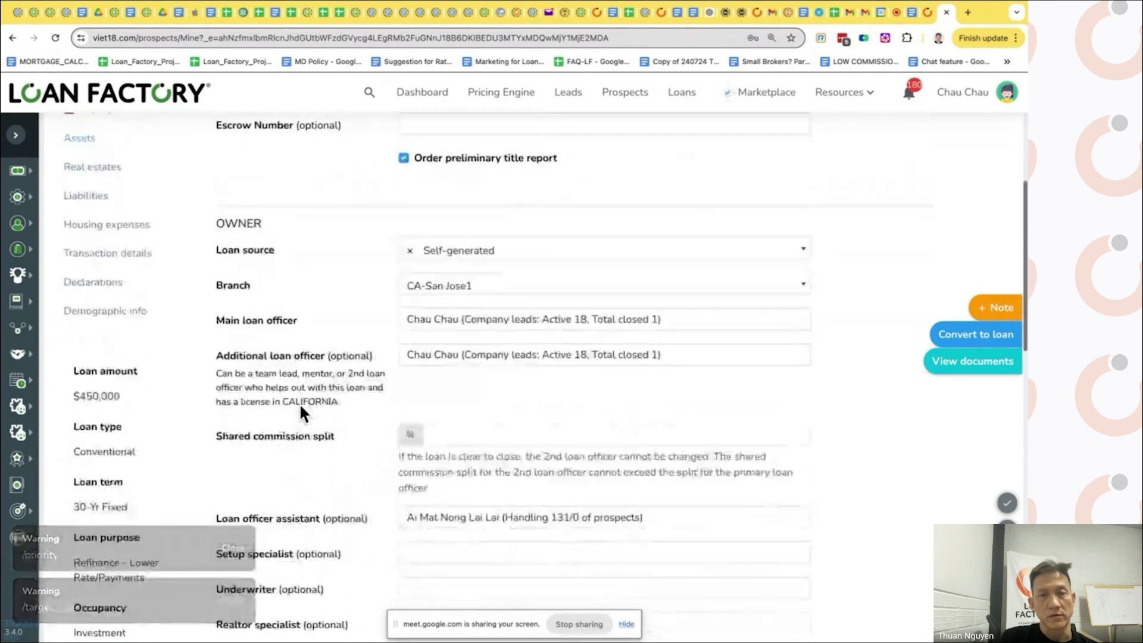
scroll(298, 402, up, 5)
scroll(299, 402, up, 2)
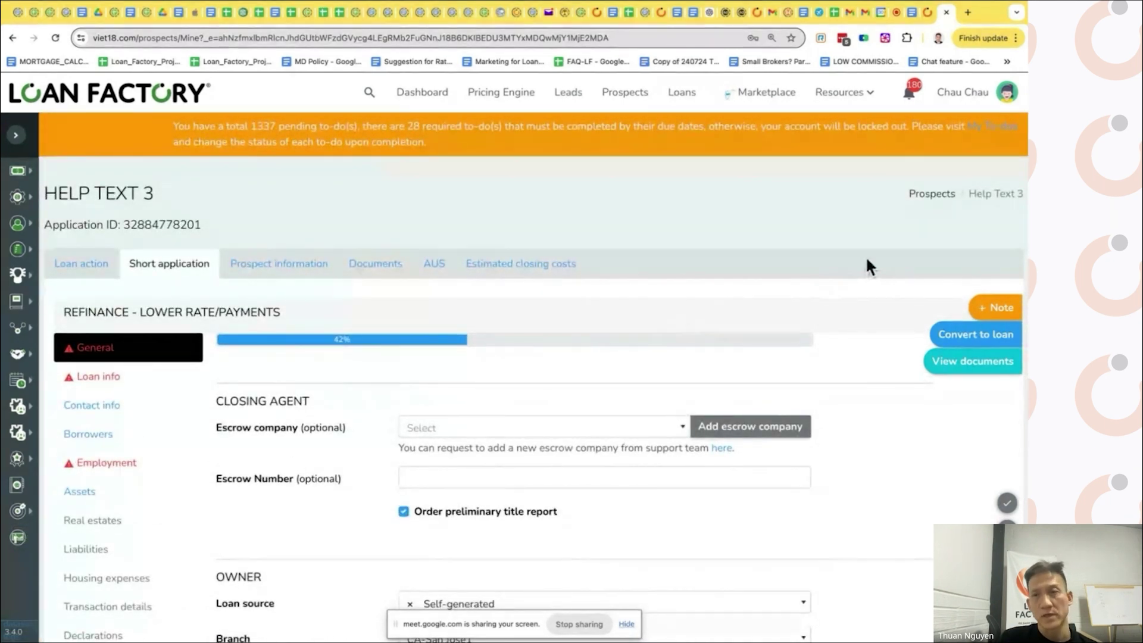
click(927, 201)
scroll(383, 357, down, 2)
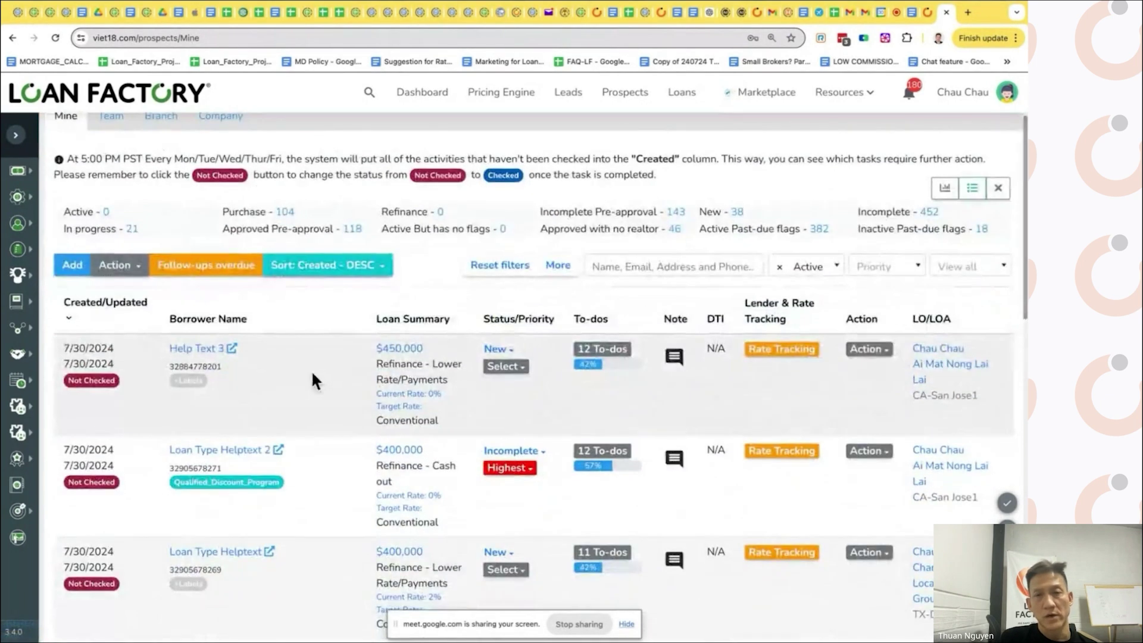
scroll(479, 395, down, 5)
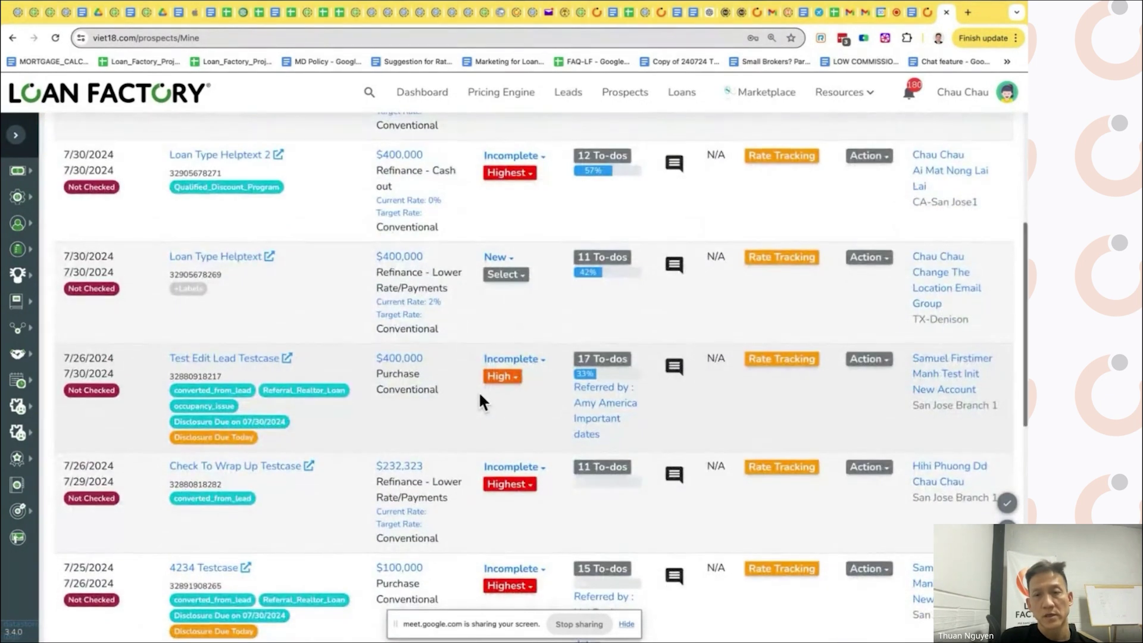
scroll(478, 391, up, 8)
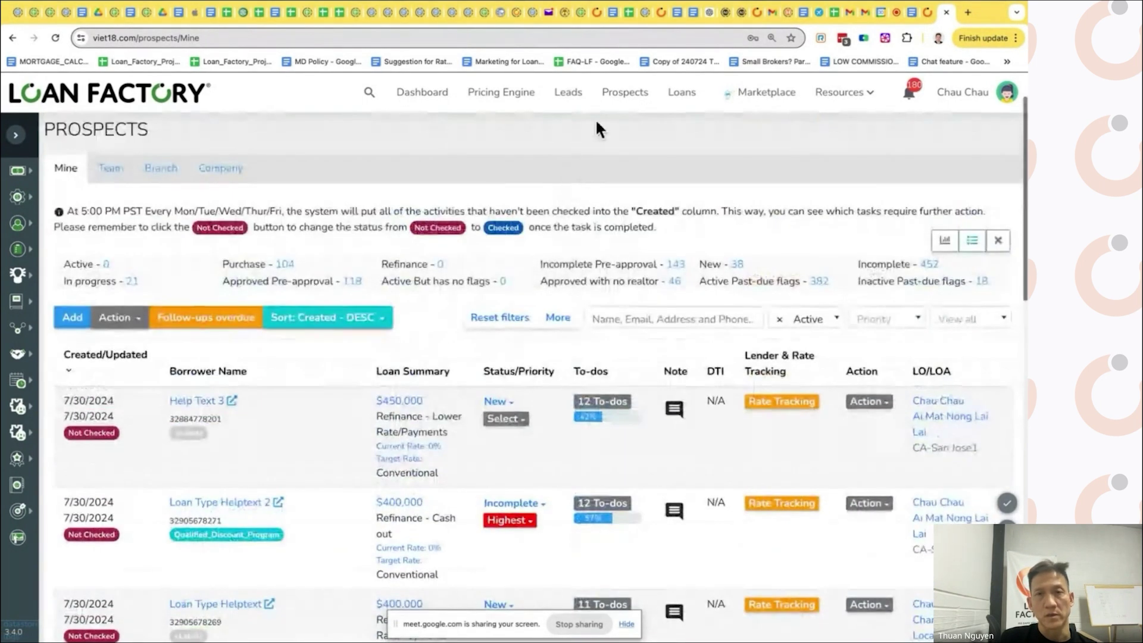
- View the Loans pipeline, then stop screen sharing in the Google Meet webinar
click(682, 97)
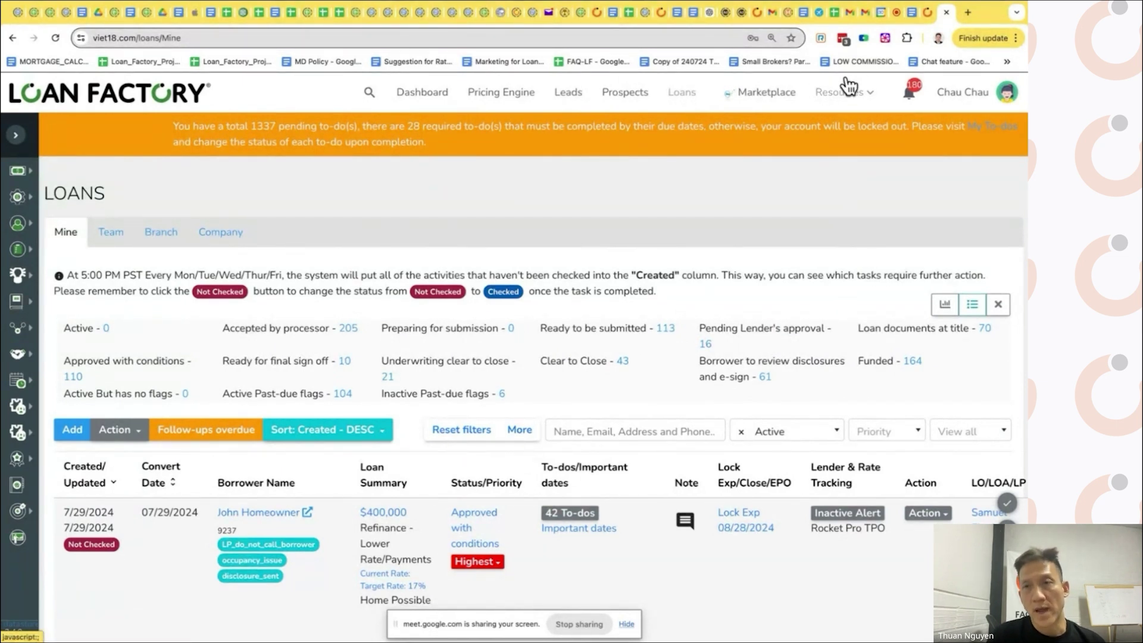
click(894, 13)
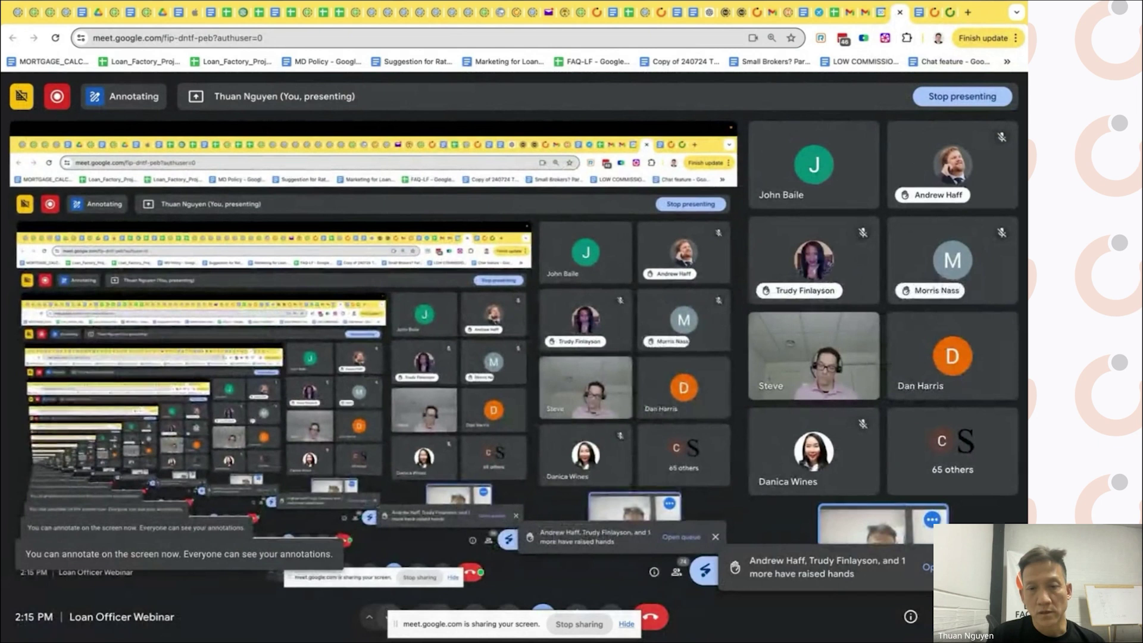
click(562, 619)
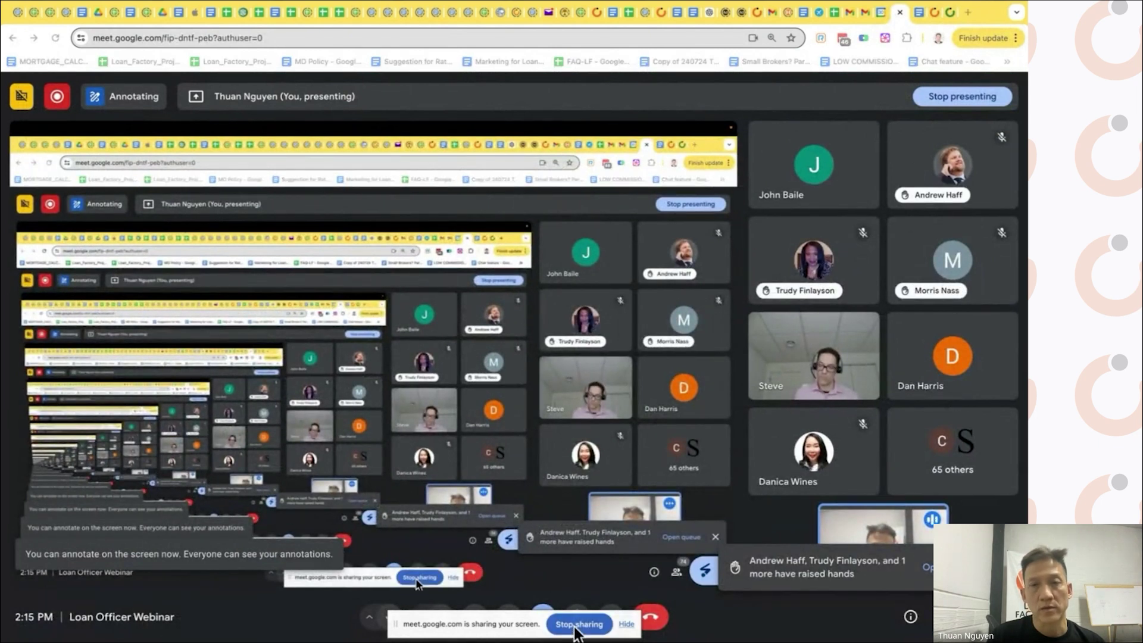
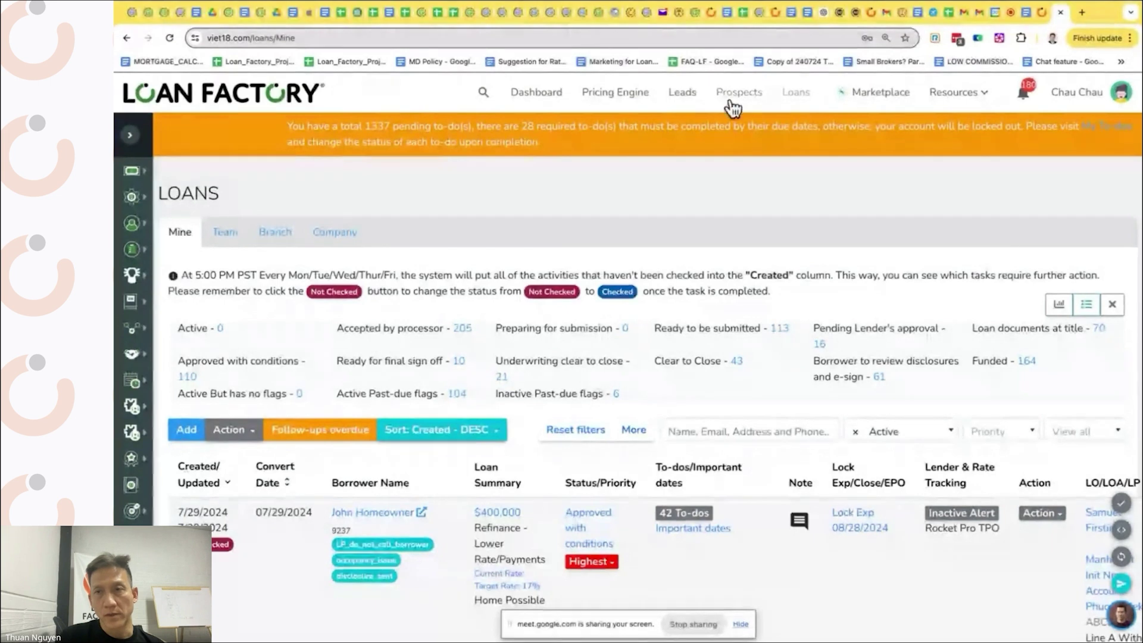
- Switch to the Prospects list and show 50 prospects per page
click(735, 95)
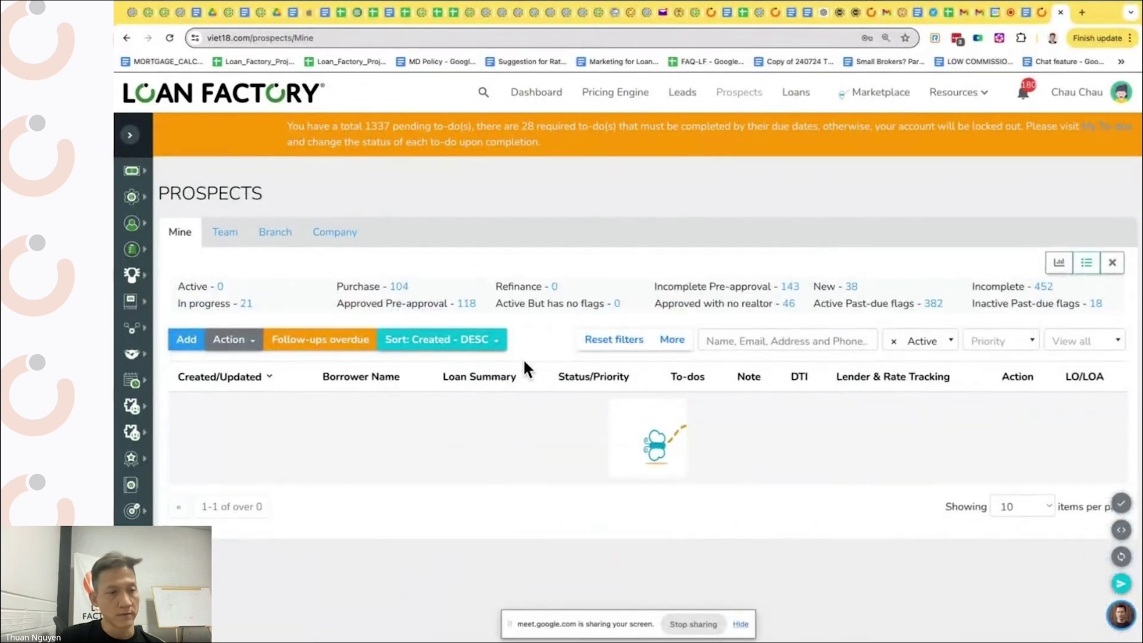
scroll(523, 359, down, 2)
scroll(523, 359, down, 7)
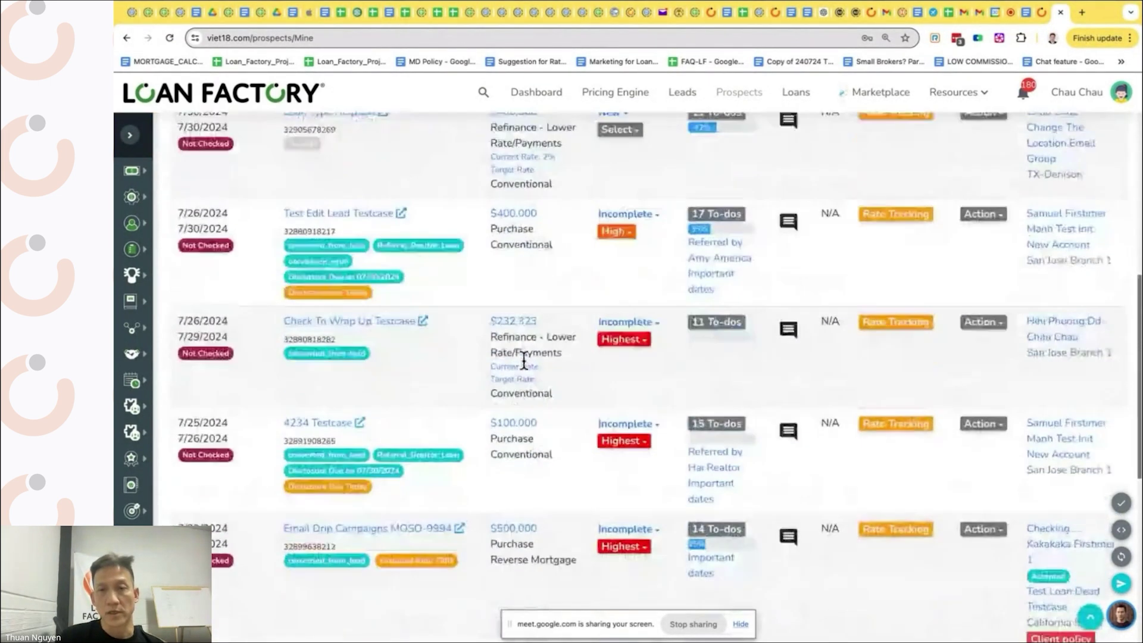
scroll(523, 359, down, 6)
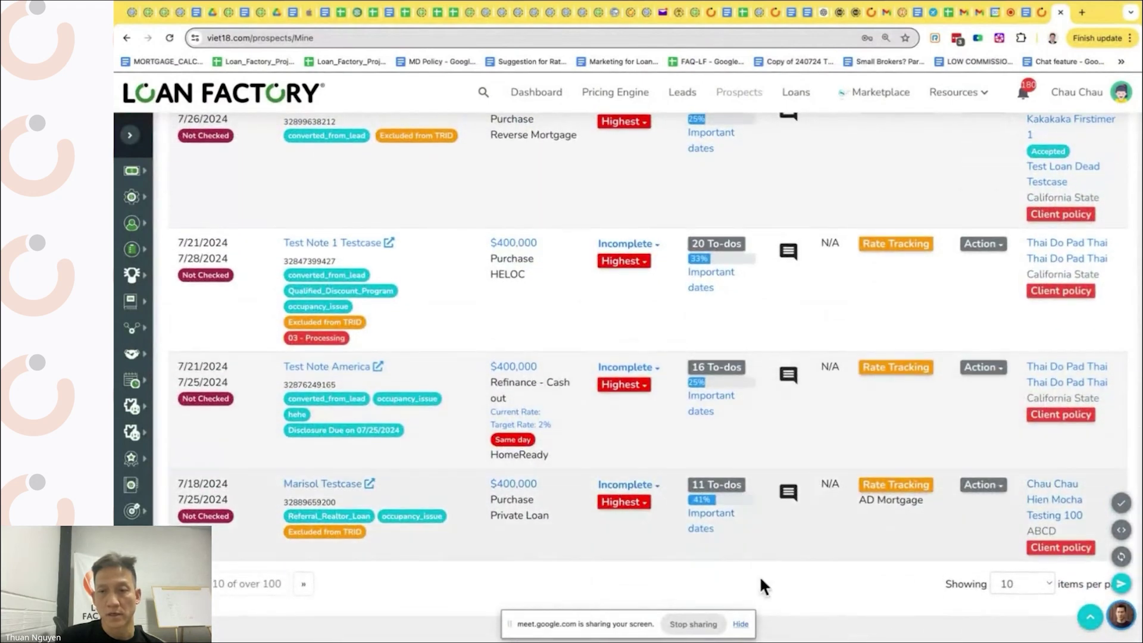
click(1029, 585)
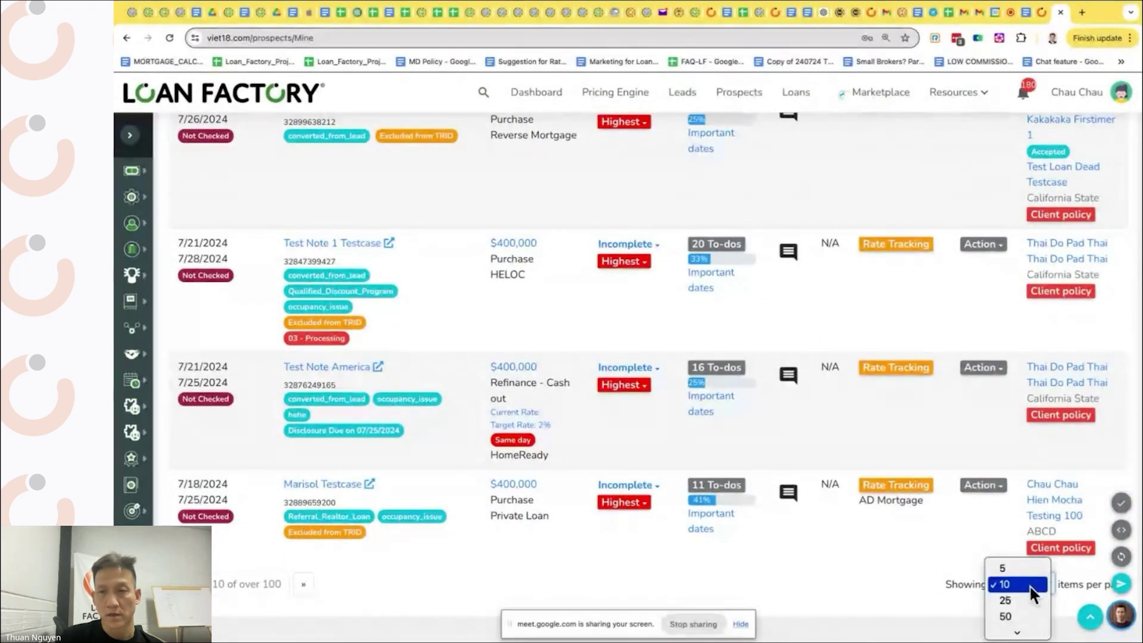
click(1014, 618)
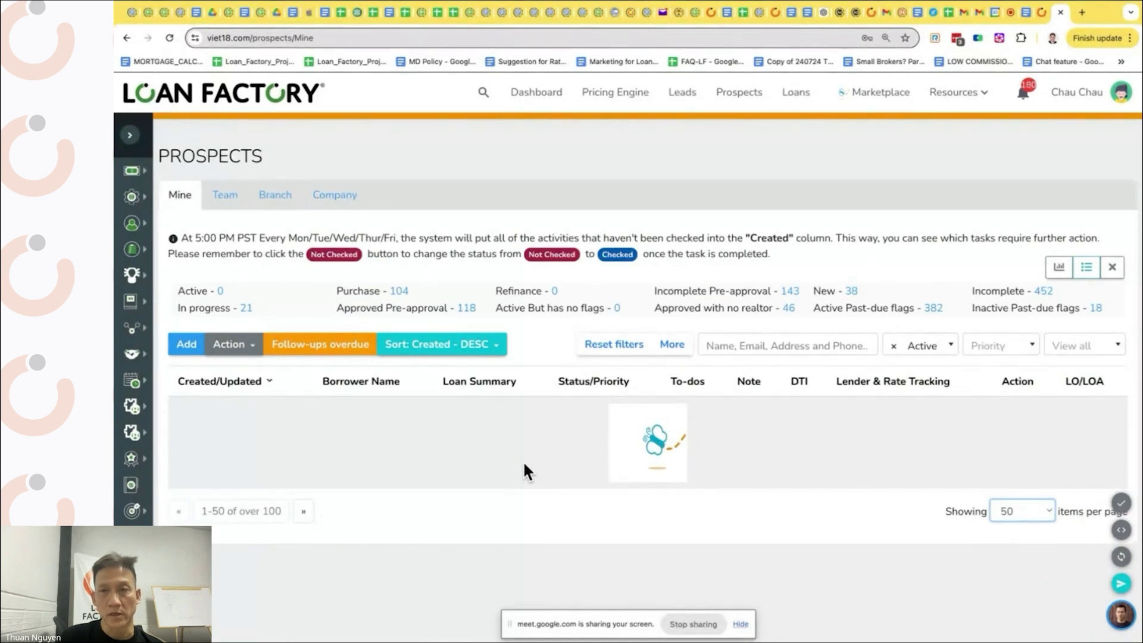
- Bring up the action options for the commercial refinance prospect, then dismiss them
scroll(508, 476, down, 5)
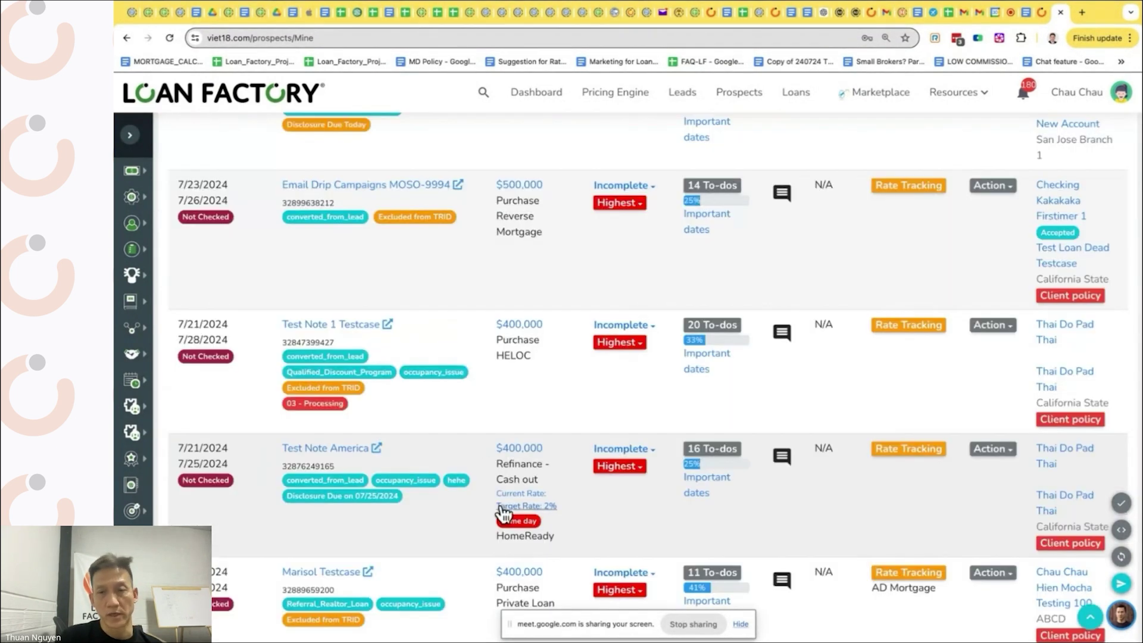
scroll(502, 512, down, 10)
scroll(500, 503, up, 2)
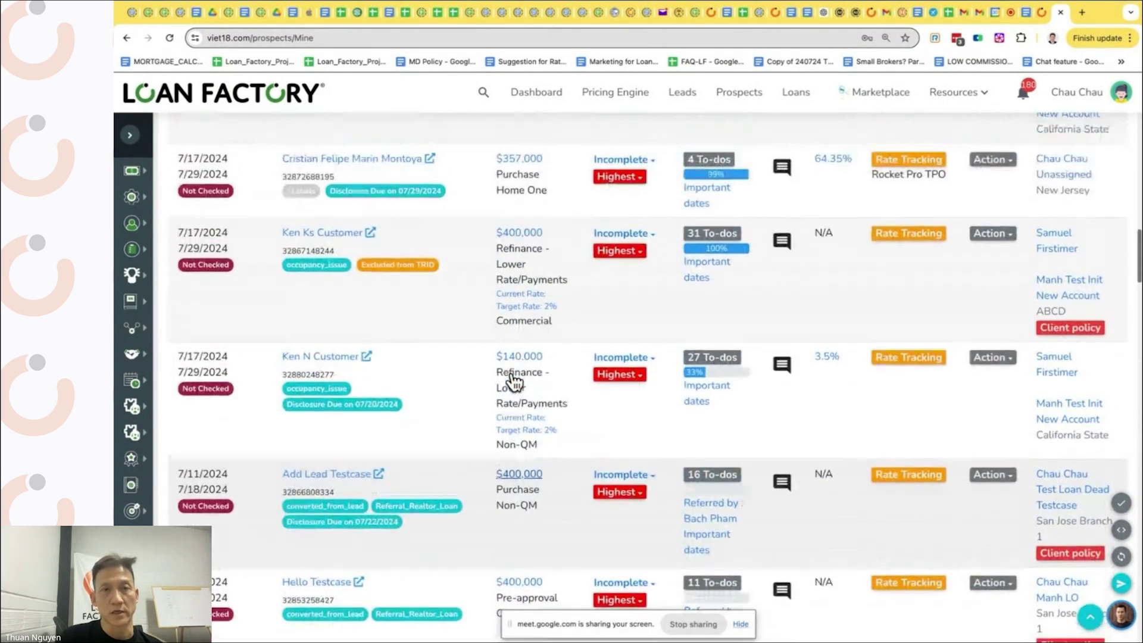
scroll(513, 382, up, 1)
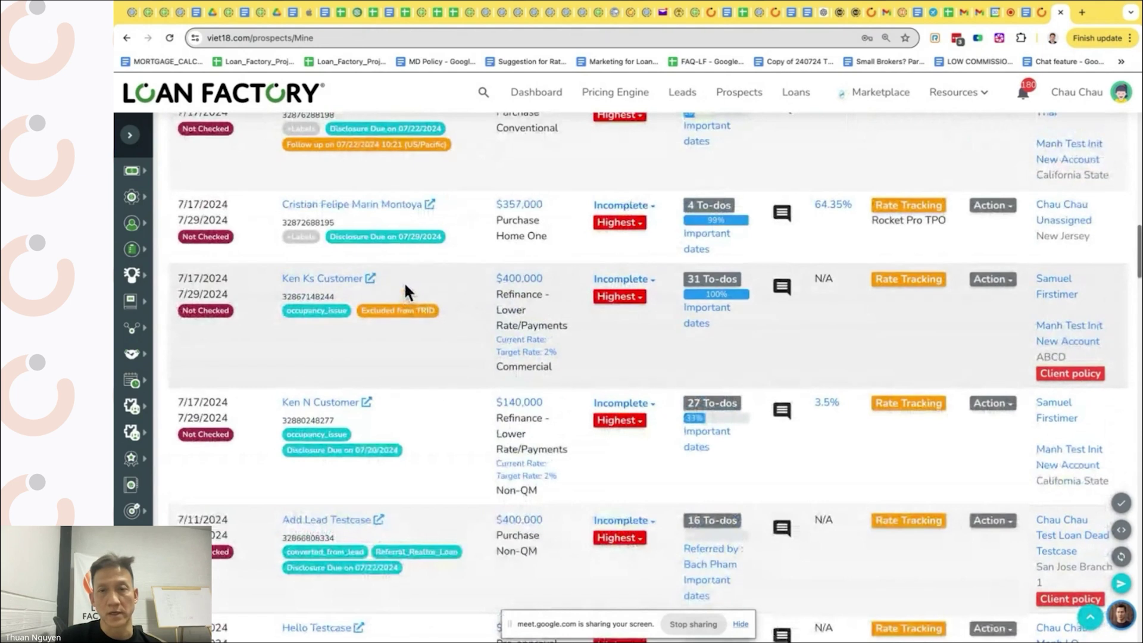
click(995, 280)
scroll(1006, 154, up, 2)
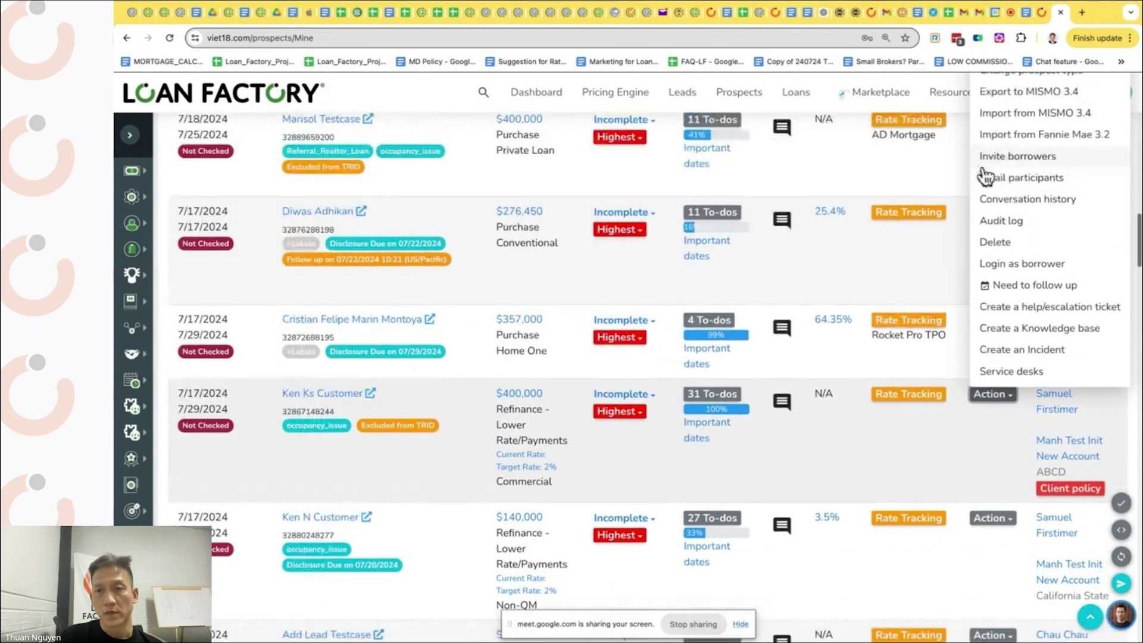
click(442, 470)
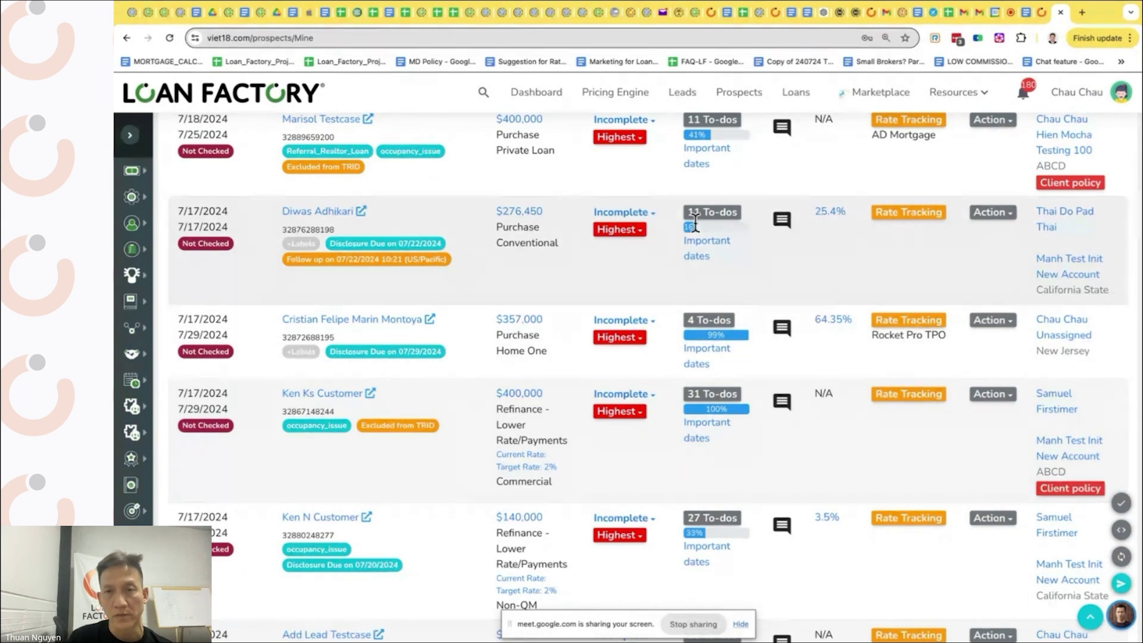
- View the $276,450 prospect's loan summary, select the borrower's phone number, then close, reopen and close it
click(520, 213)
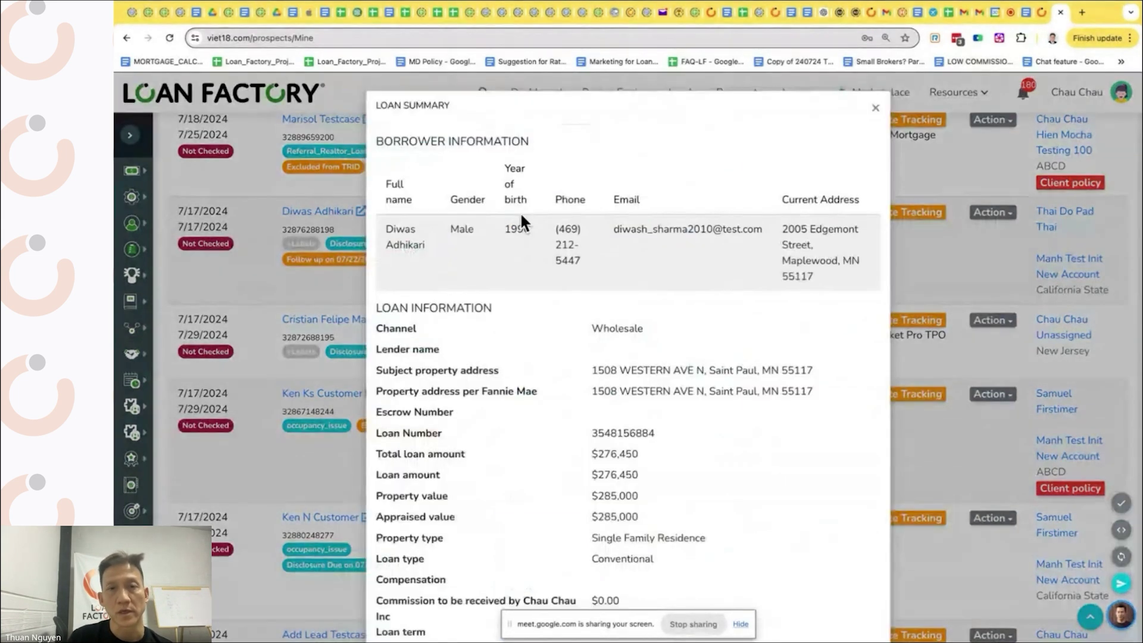
drag(563, 229, 580, 264)
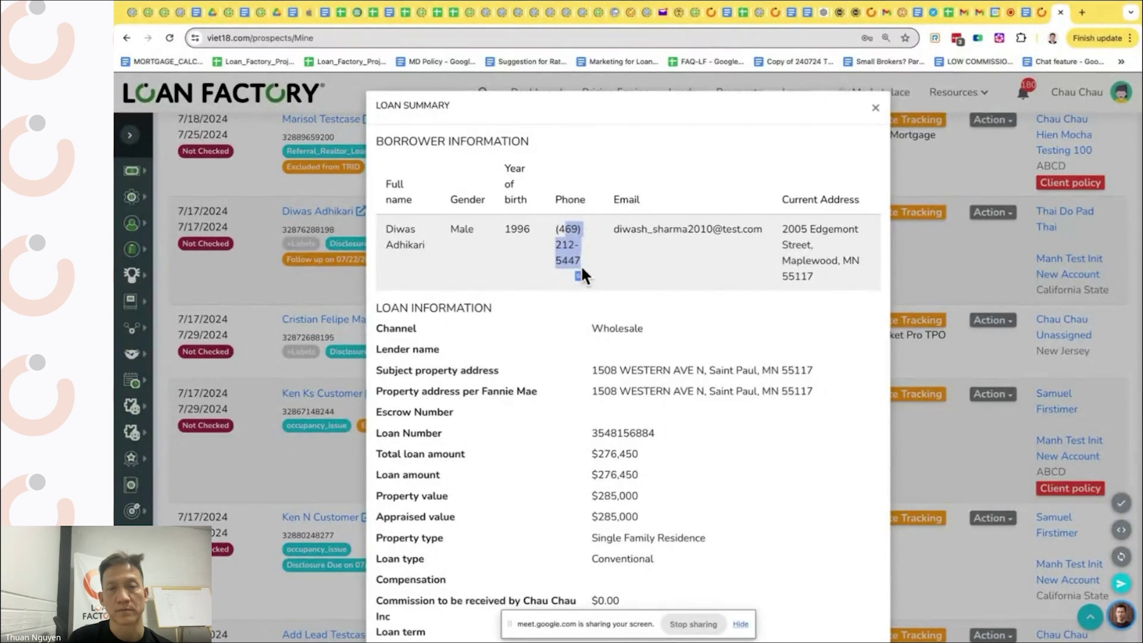
click(875, 107)
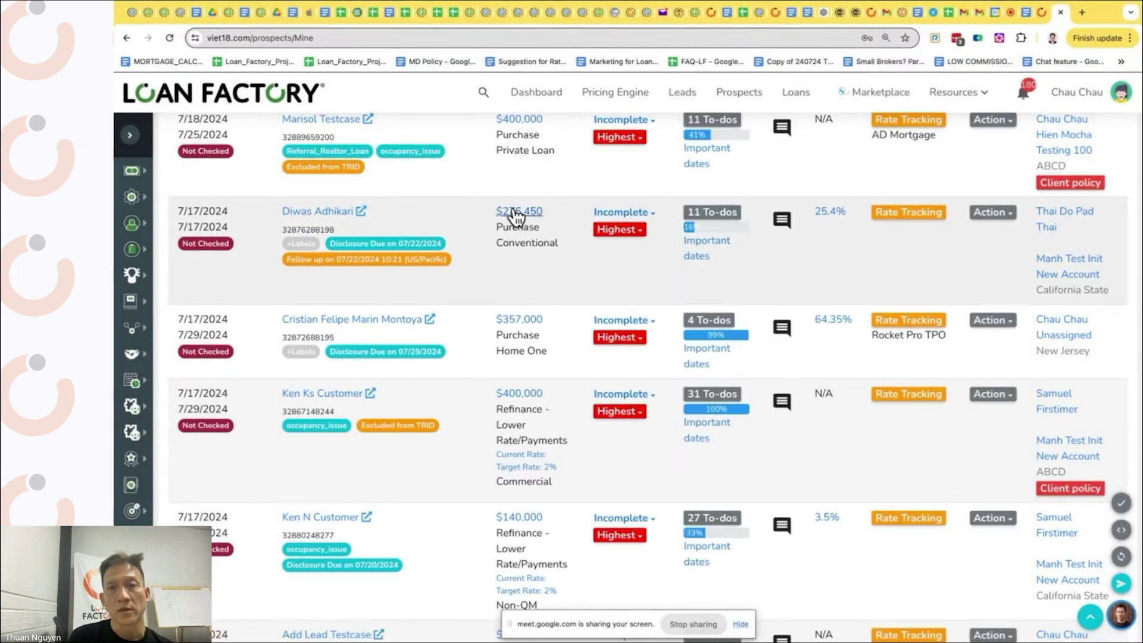
click(518, 214)
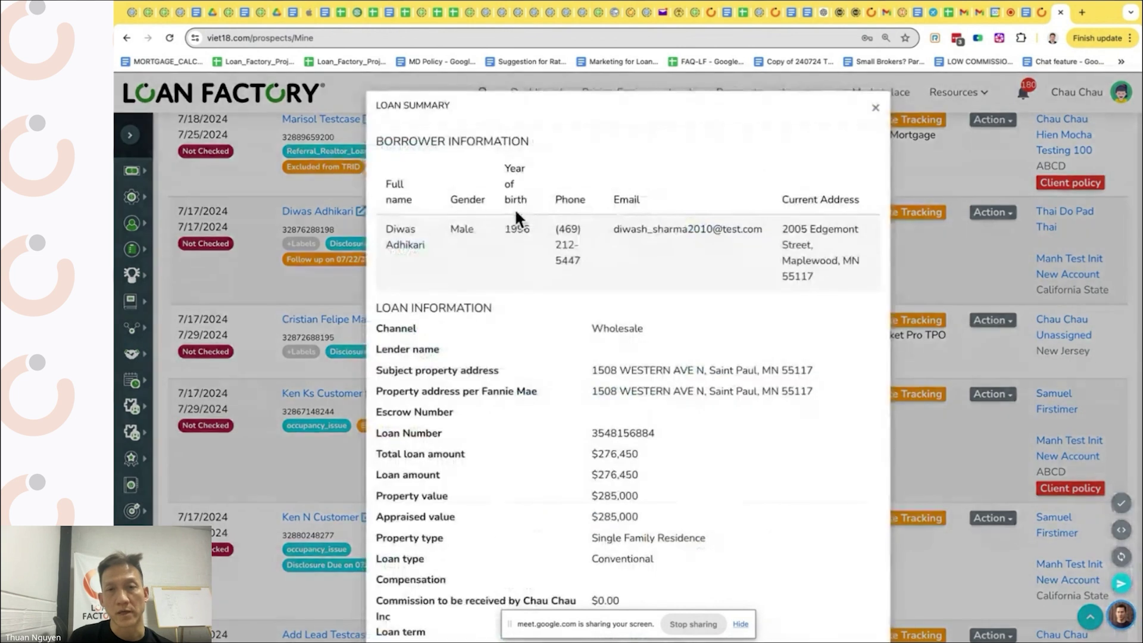
click(875, 108)
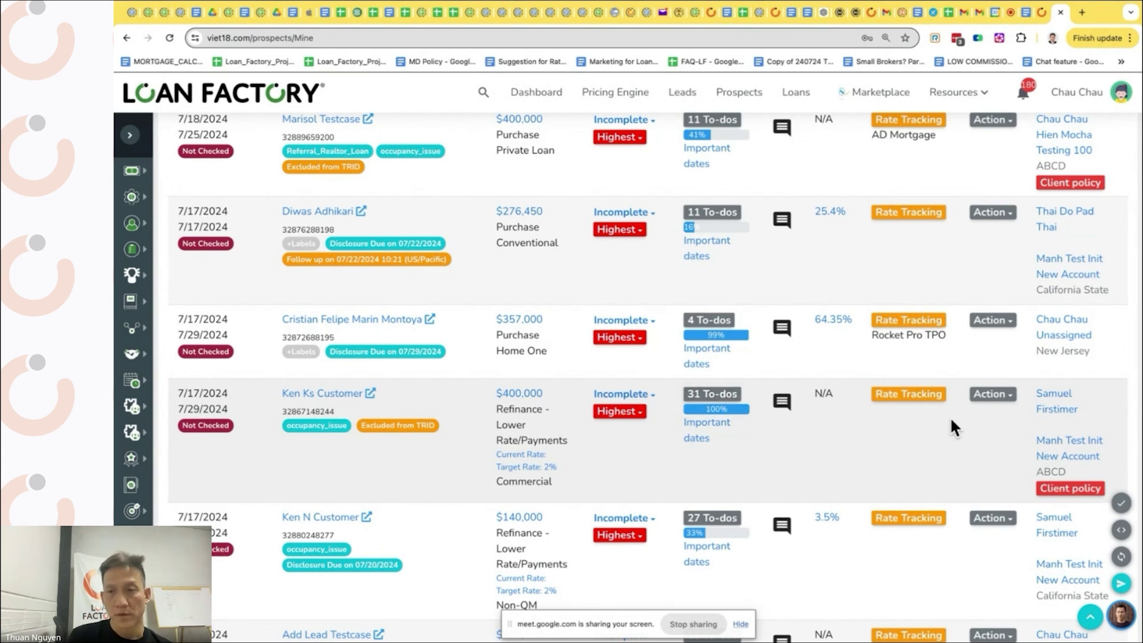
click(999, 395)
scroll(1008, 278, up, 1)
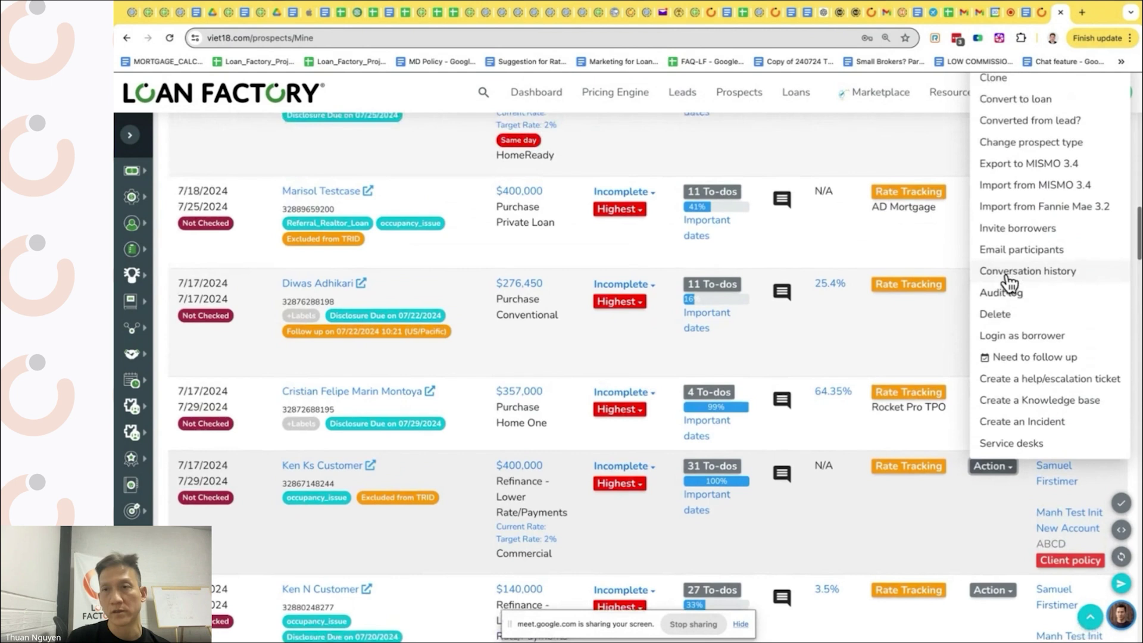
scroll(1009, 278, up, 2)
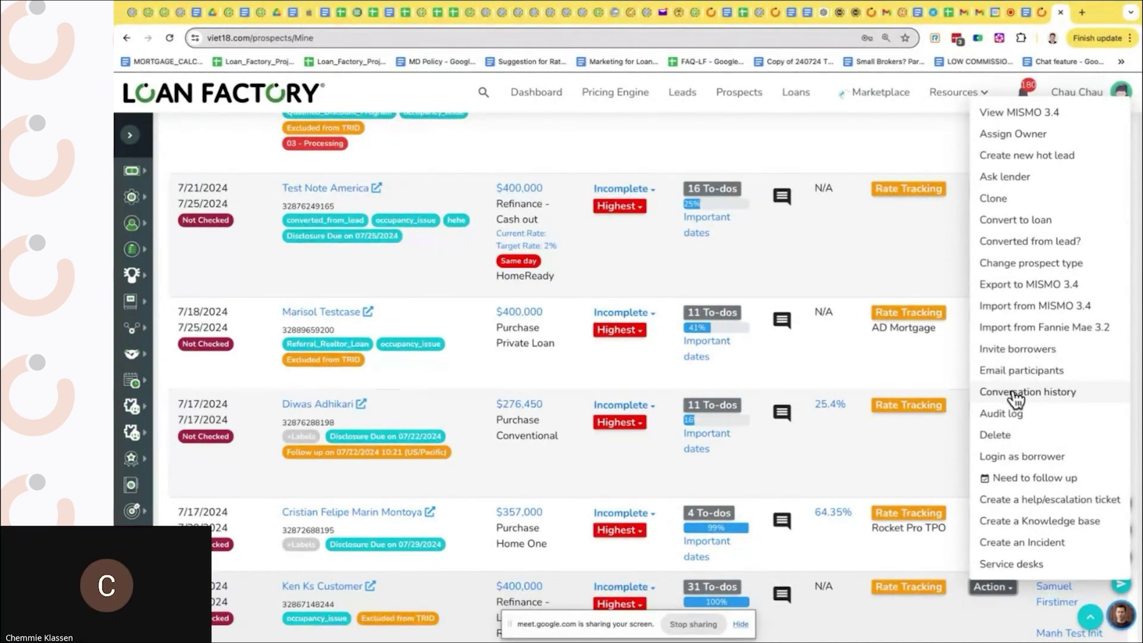
scroll(588, 451, up, 10)
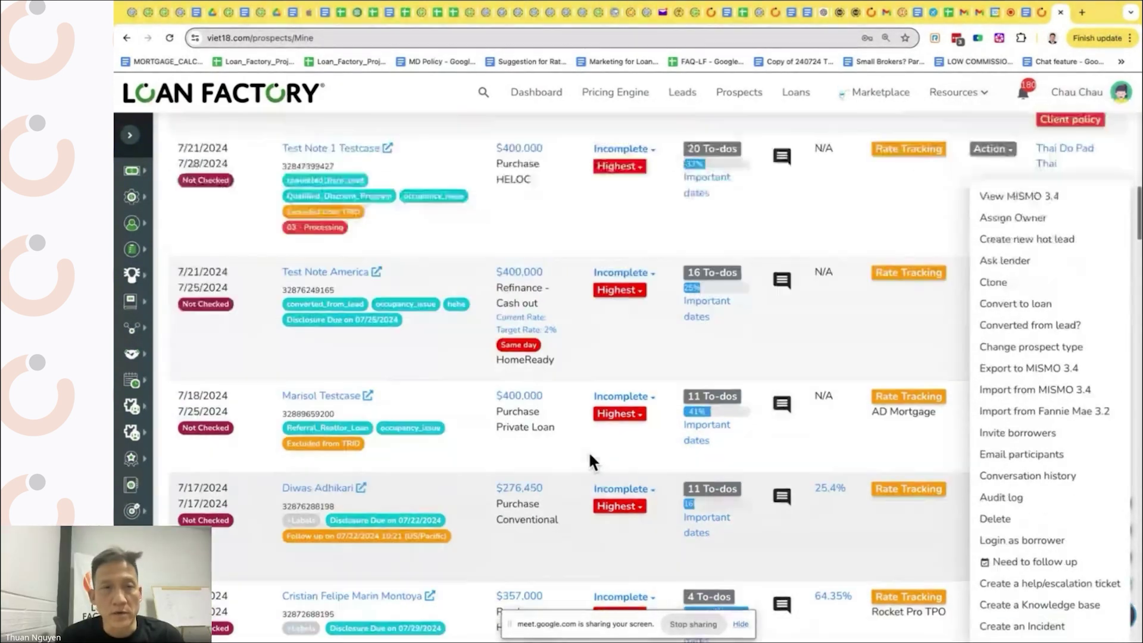
scroll(588, 451, up, 5)
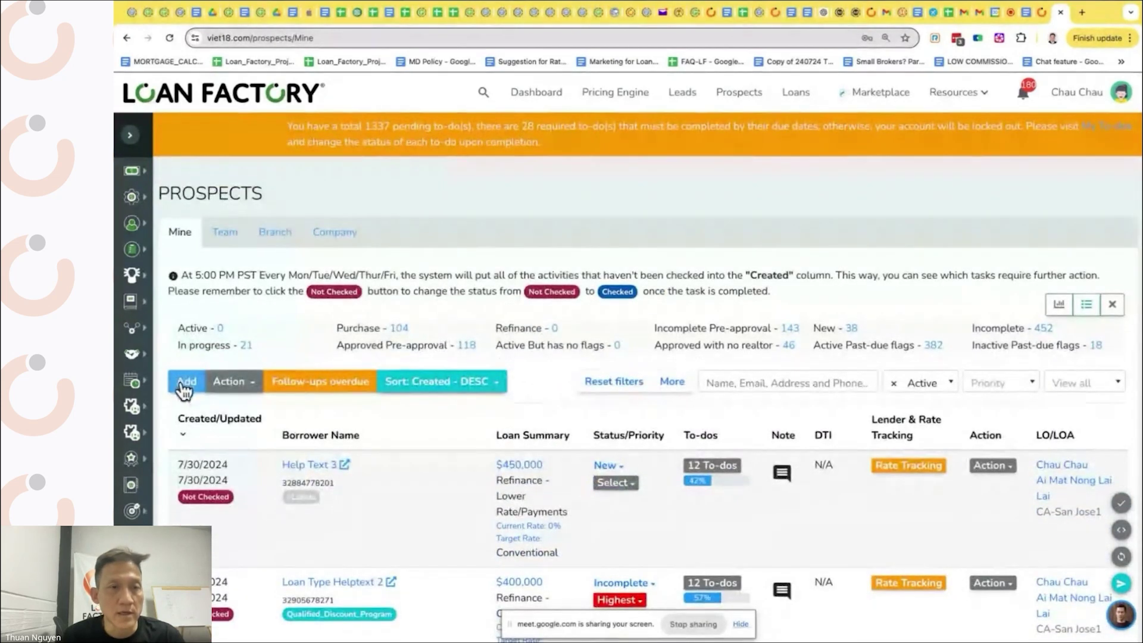
- Cancel the Create New Prospects dialog and show actions for the Email Drip Campaigns MOSO-9994 prospect
click(185, 381)
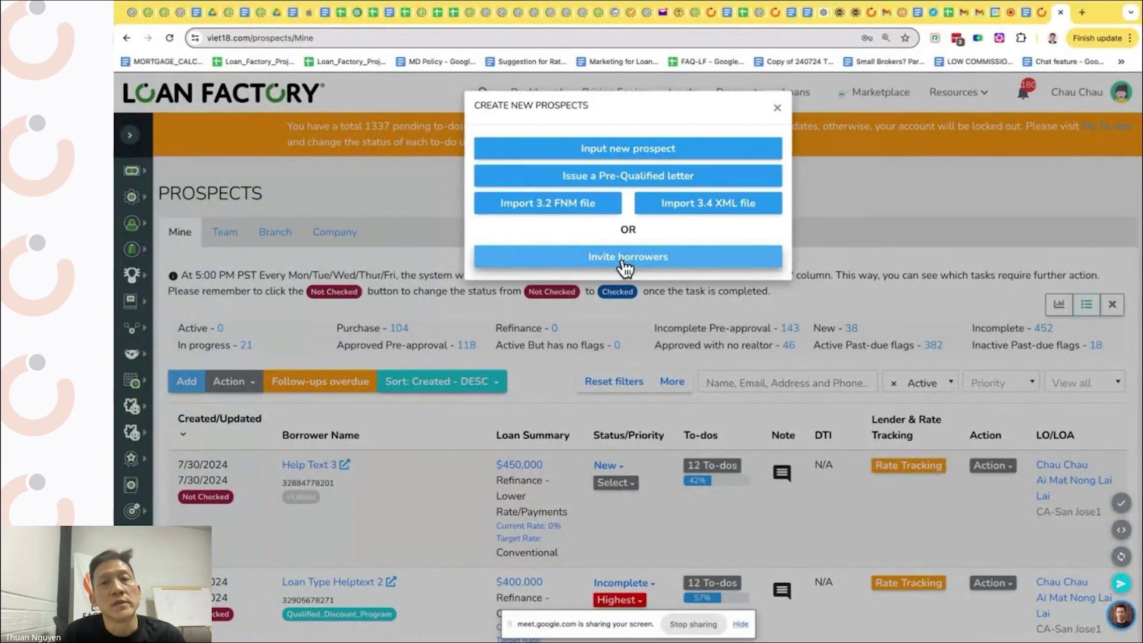
click(777, 109)
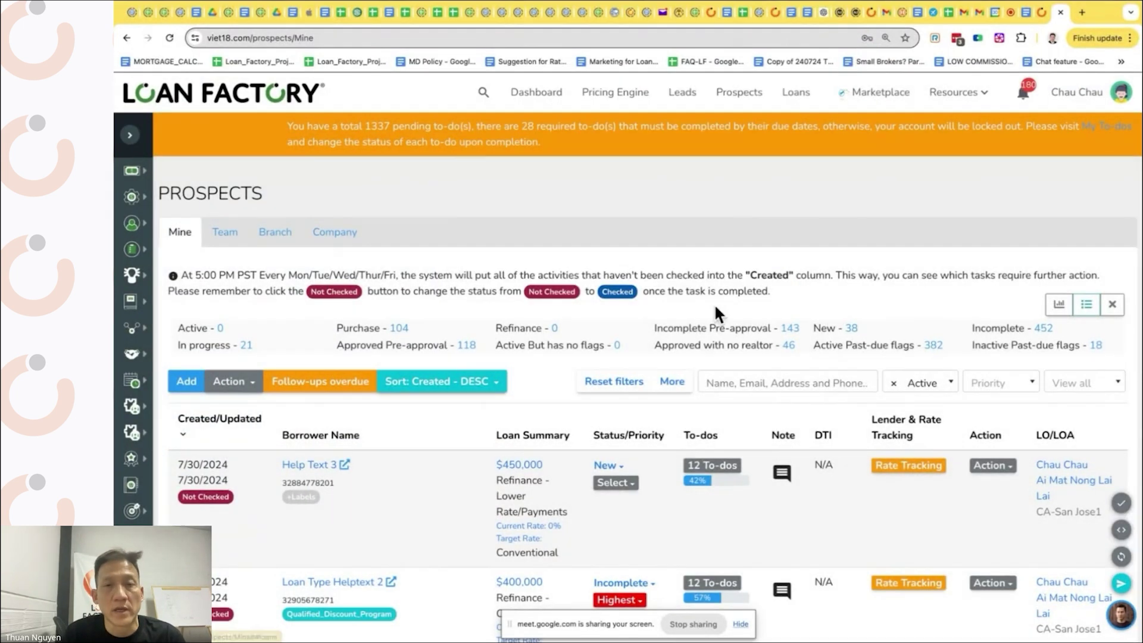
scroll(694, 446, down, 10)
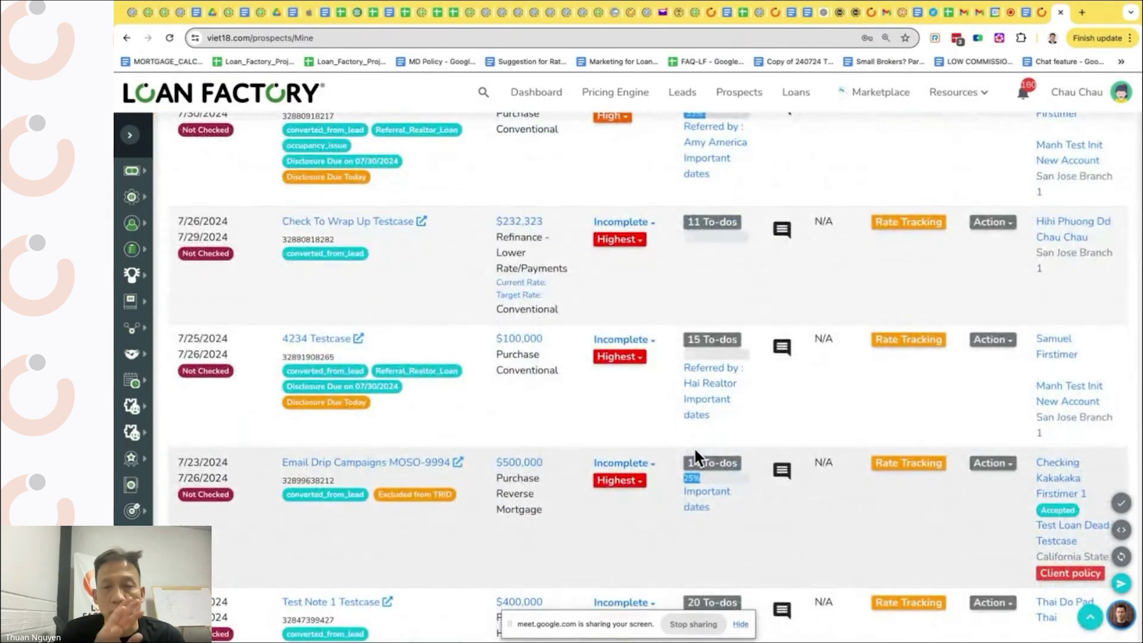
scroll(952, 476, down, 2)
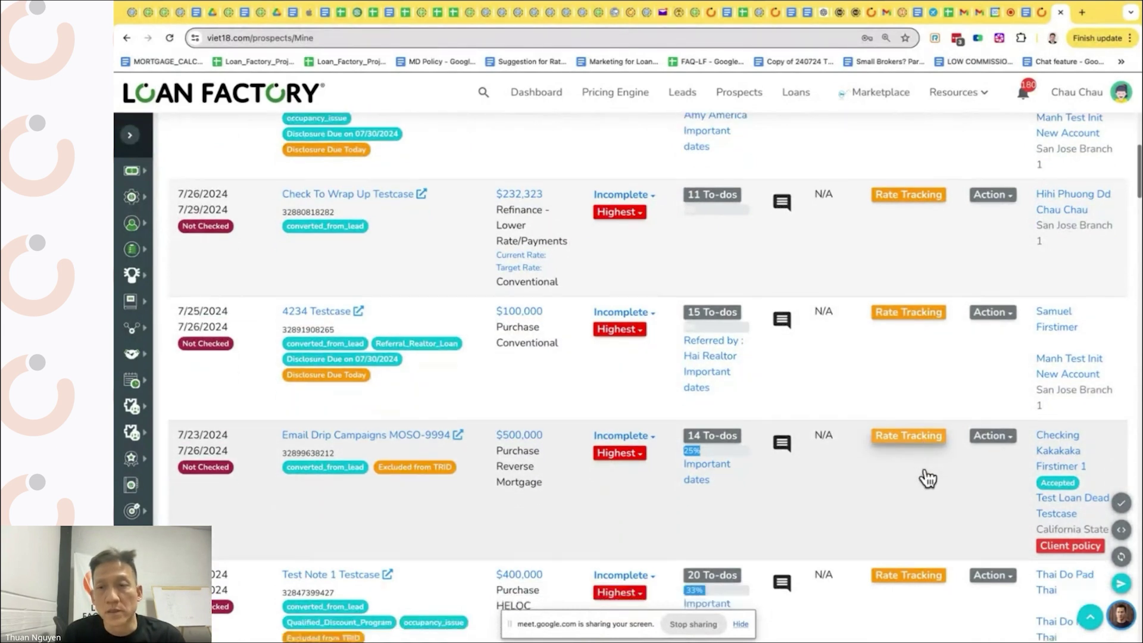
click(1006, 370)
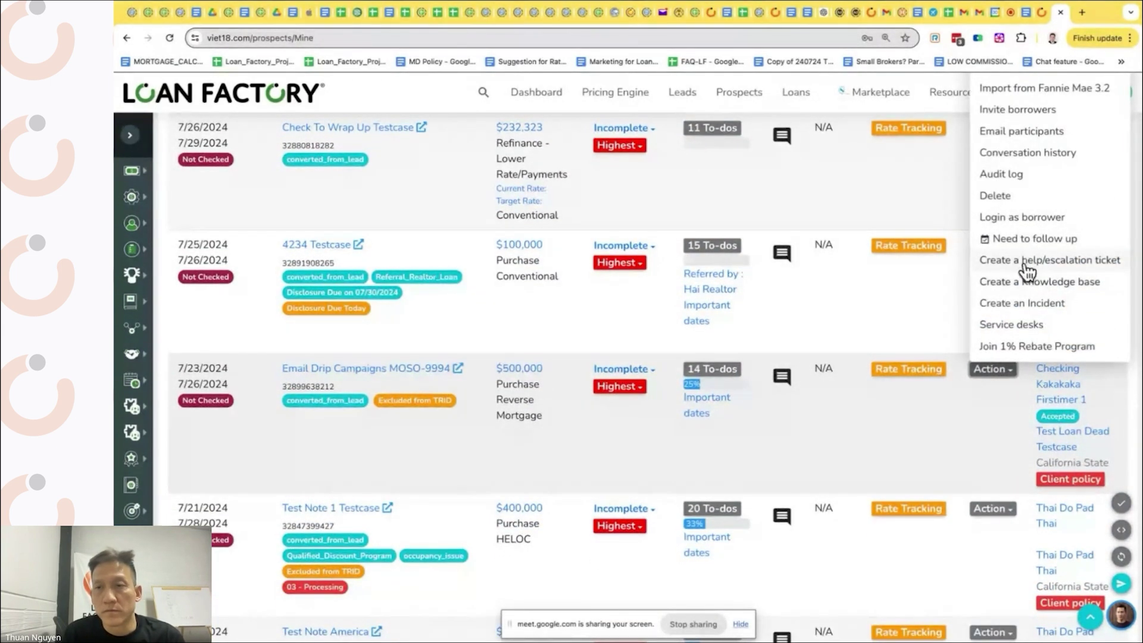
click(1034, 151)
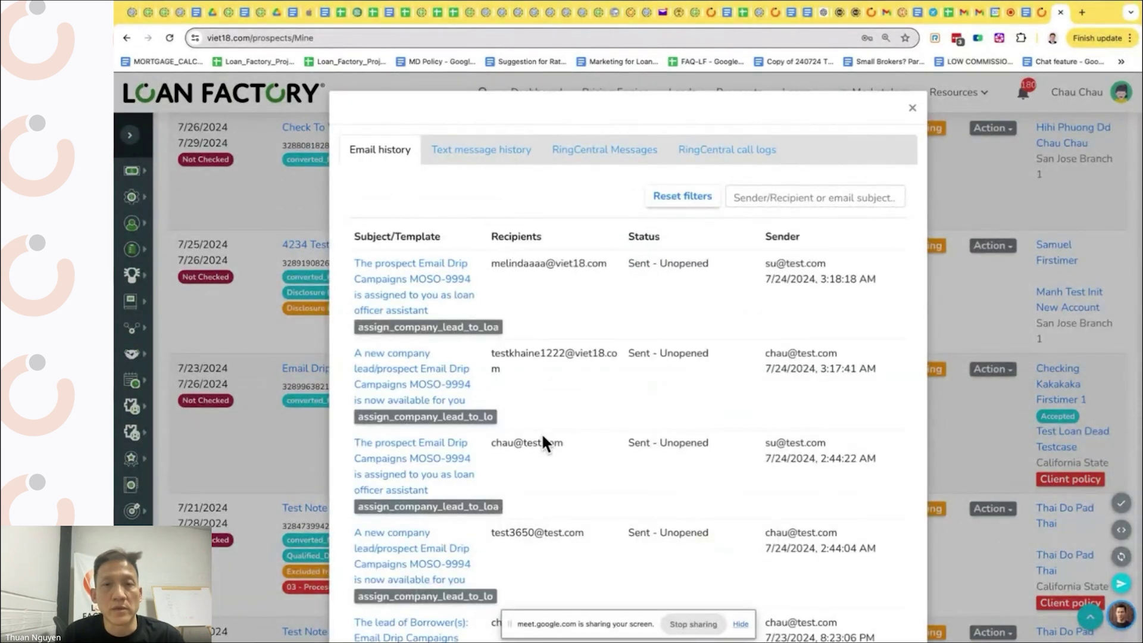
click(484, 153)
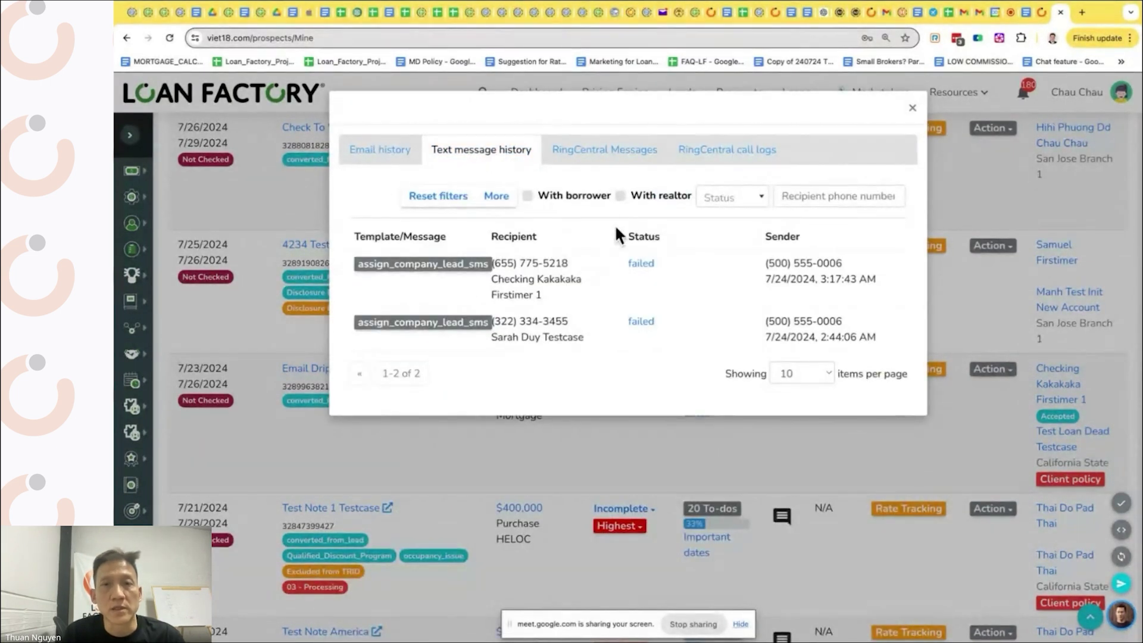
click(605, 153)
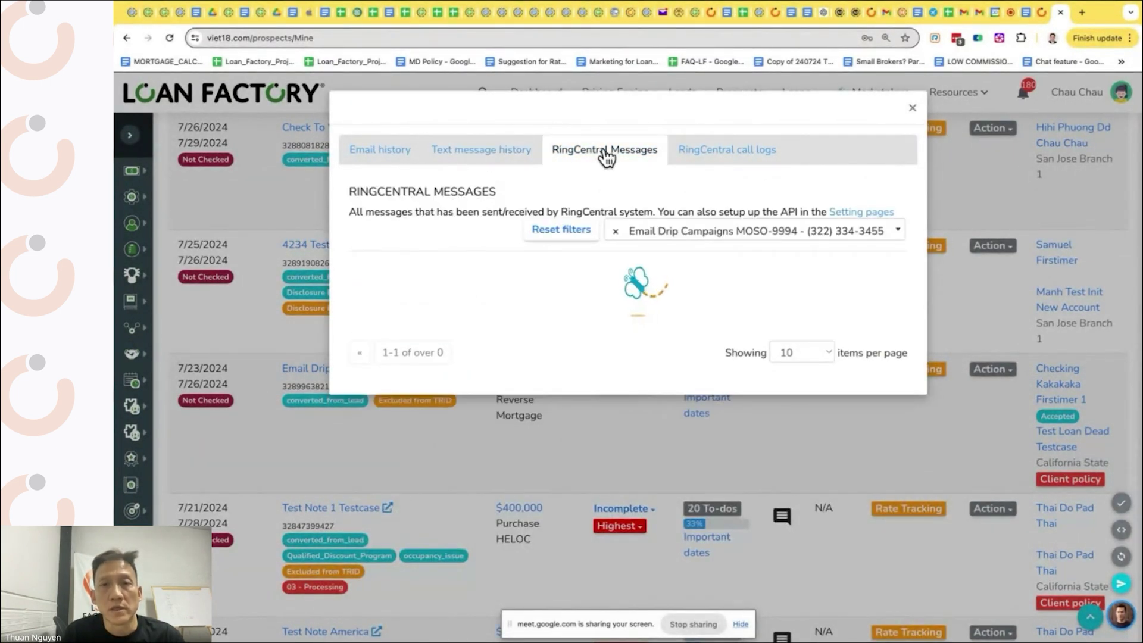
click(725, 159)
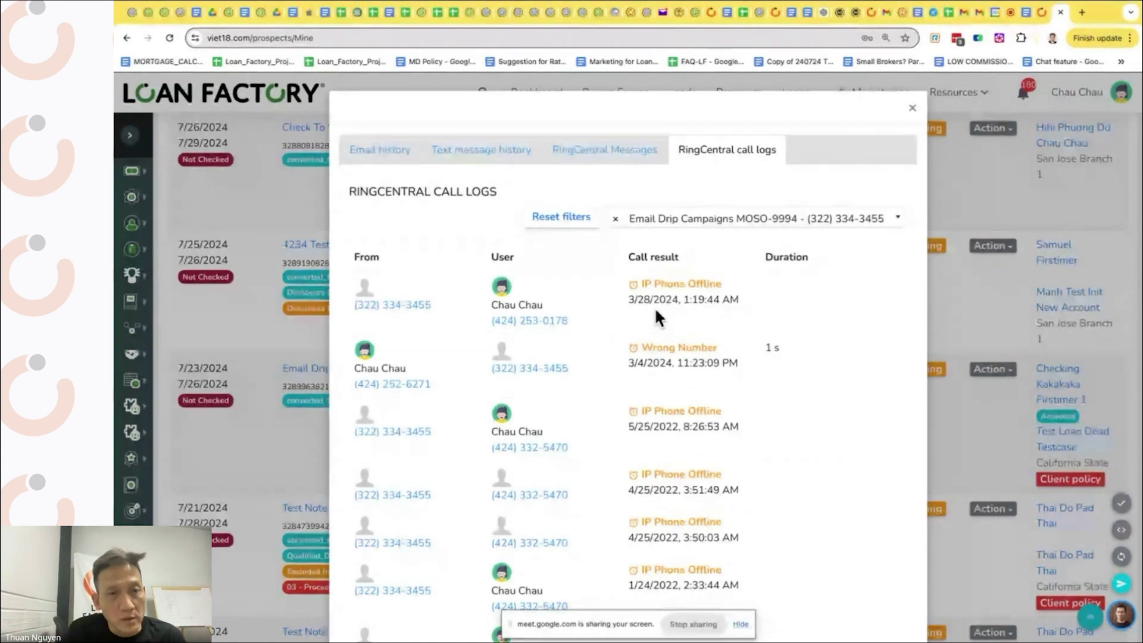
click(911, 107)
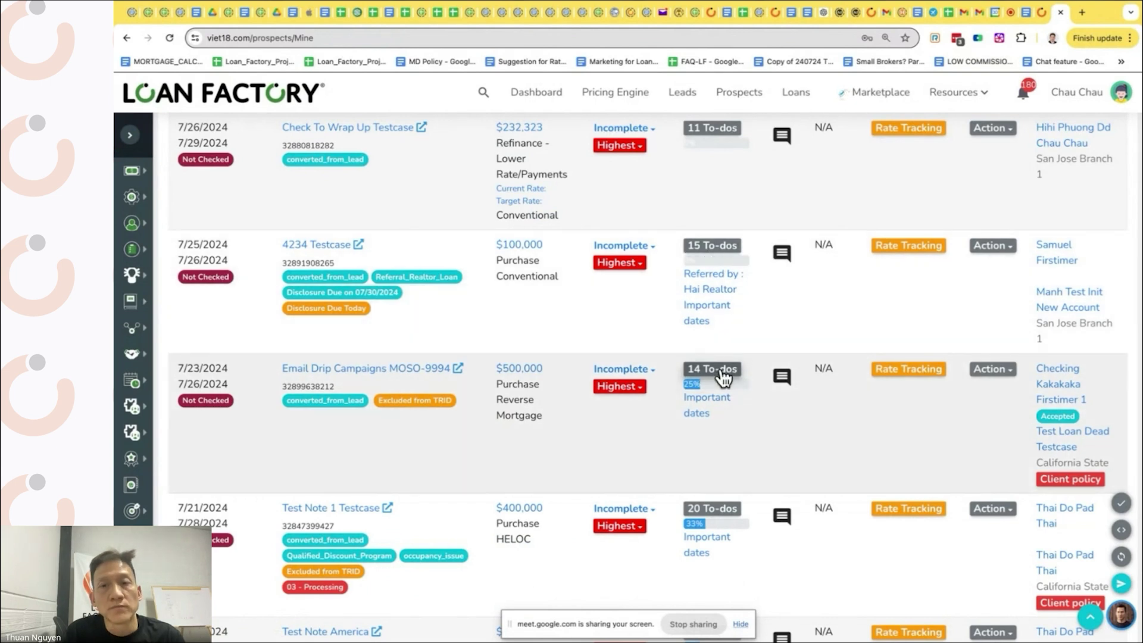
click(720, 367)
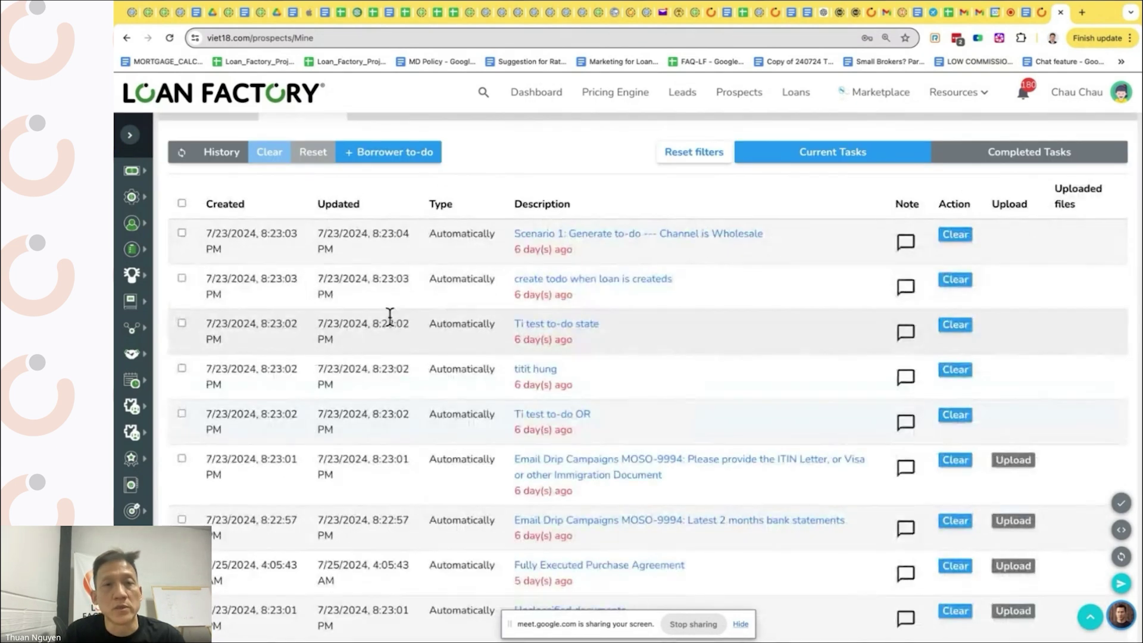
scroll(388, 314, up, 2)
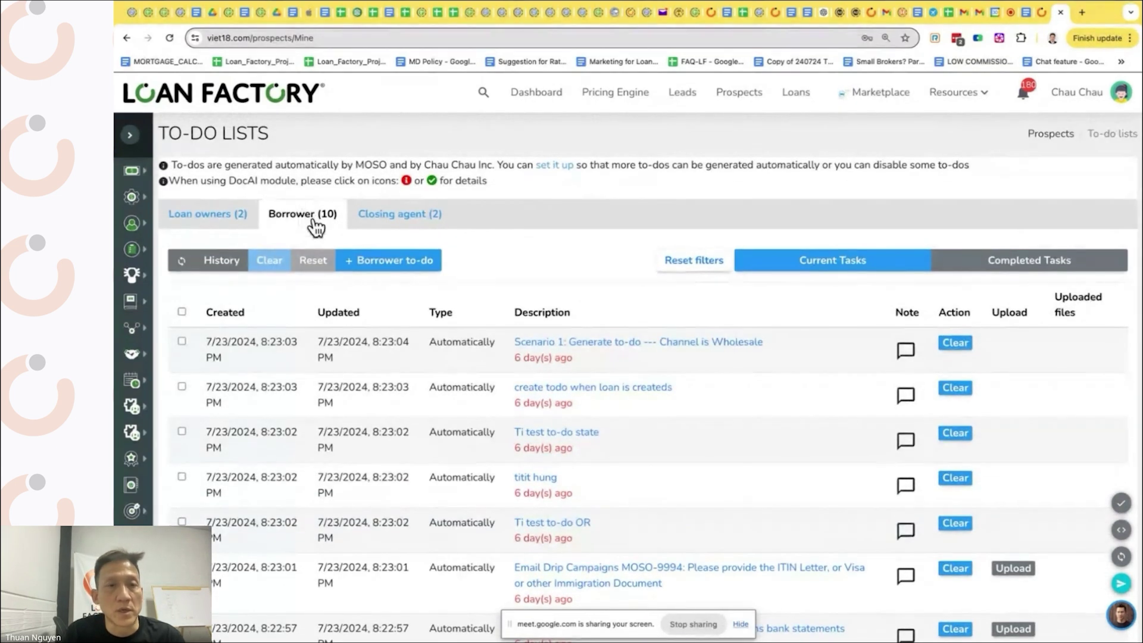
click(216, 224)
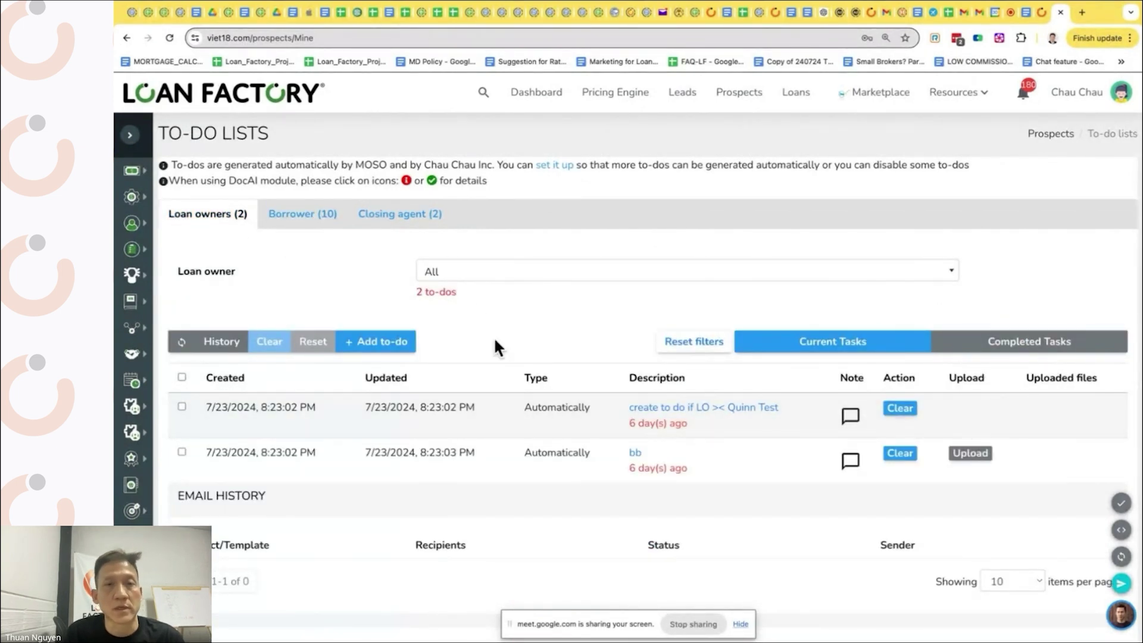
click(406, 217)
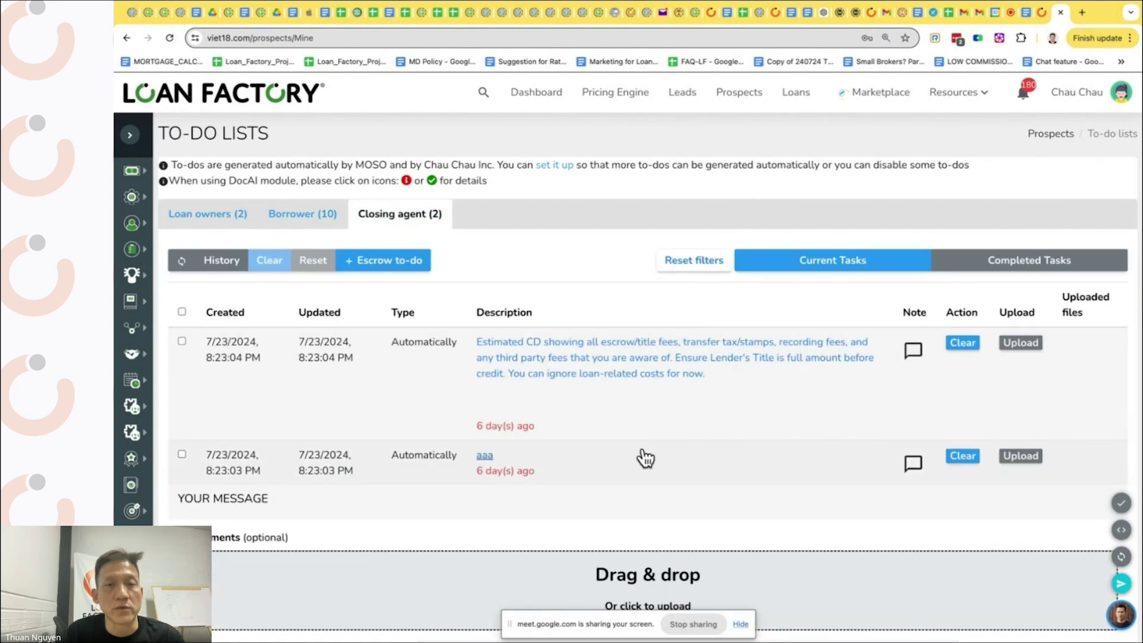
click(1030, 137)
scroll(623, 451, down, 10)
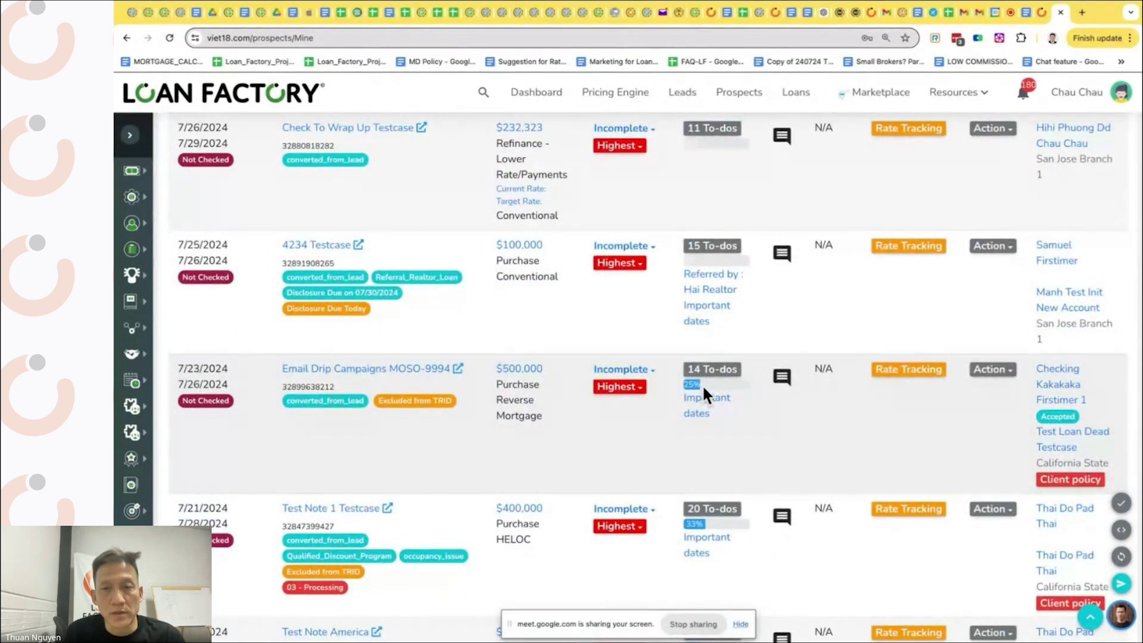
click(781, 375)
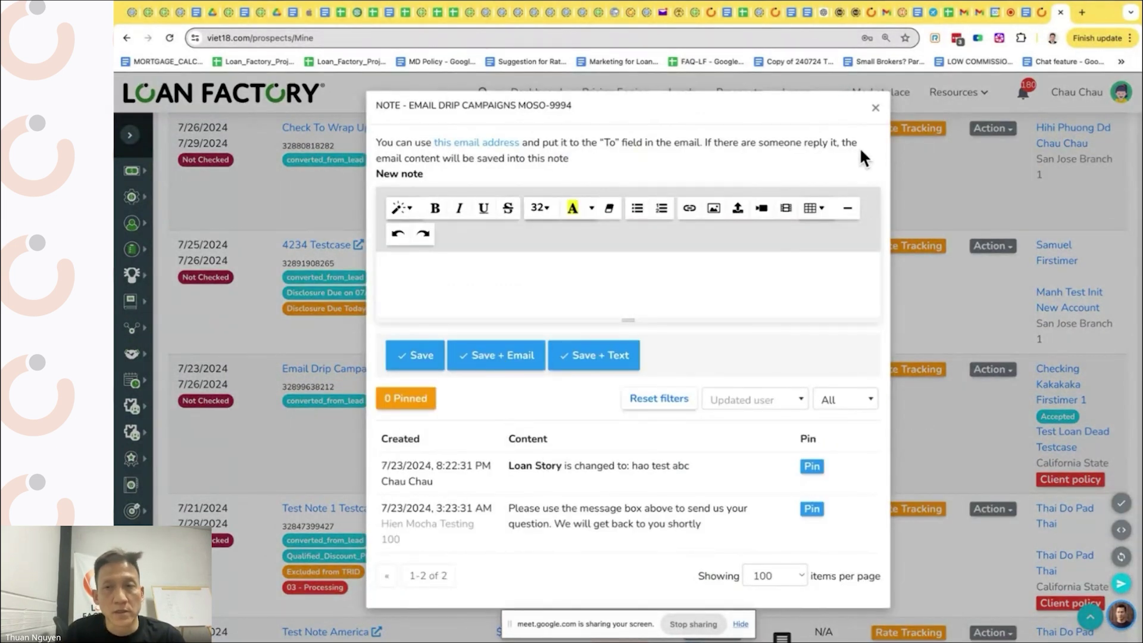
click(874, 108)
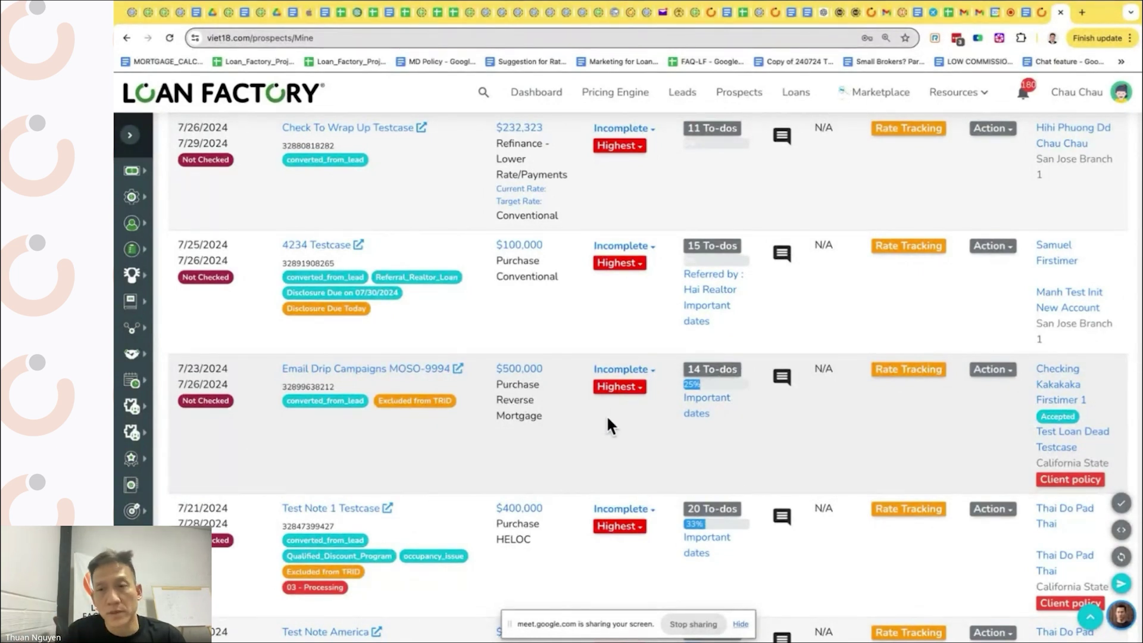
- Check rate tracking for the reverse mortgage prospect and dismiss the pricing unavailable alert
click(906, 374)
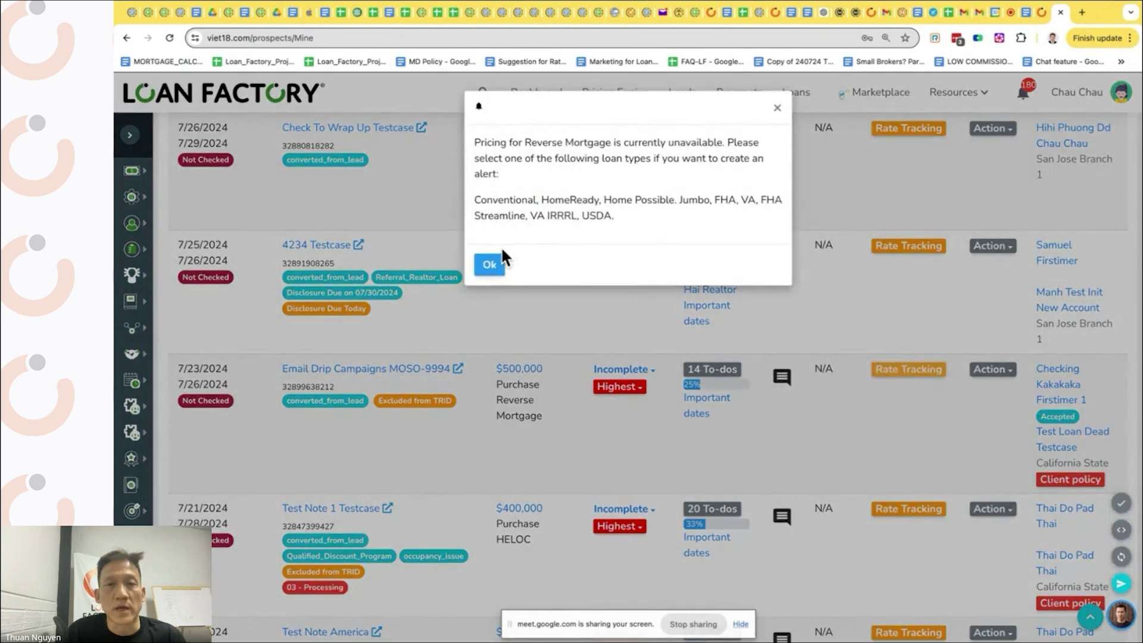
click(488, 262)
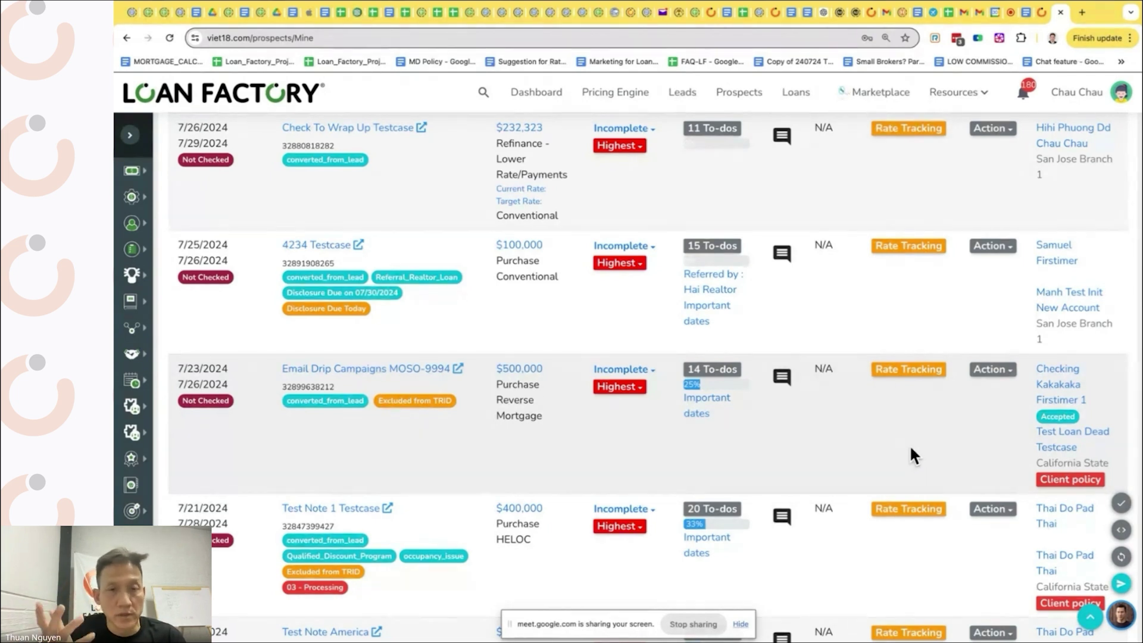
scroll(951, 505, down, 8)
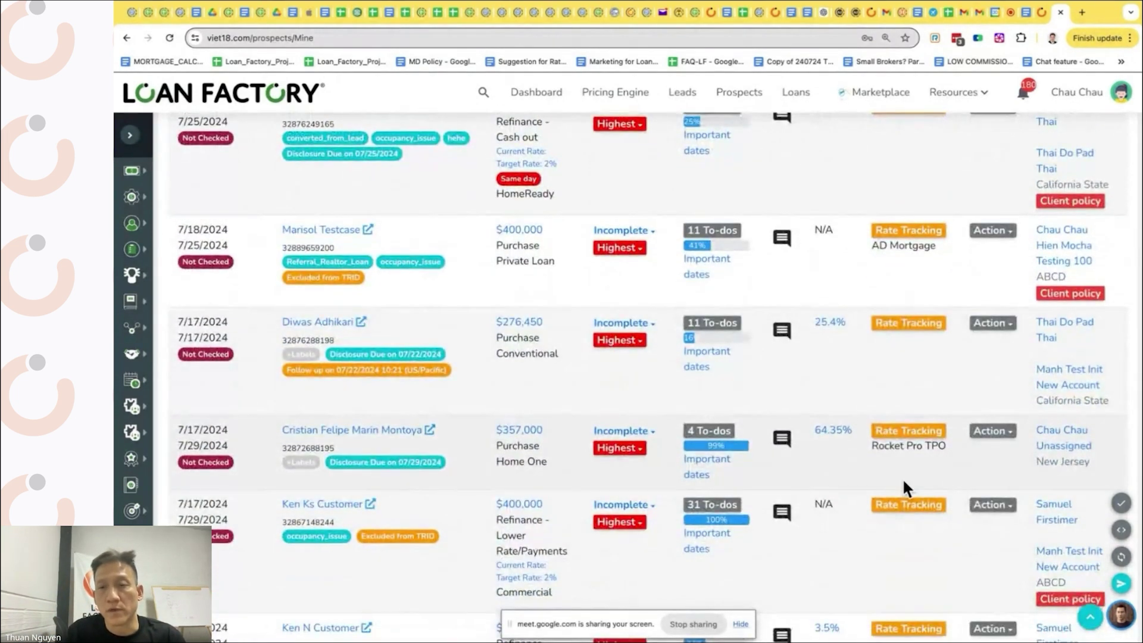
scroll(928, 471, down, 1)
- Start converting the $400,000 refinance prospect to a loan, keeping AD Mortgage as lender
click(992, 438)
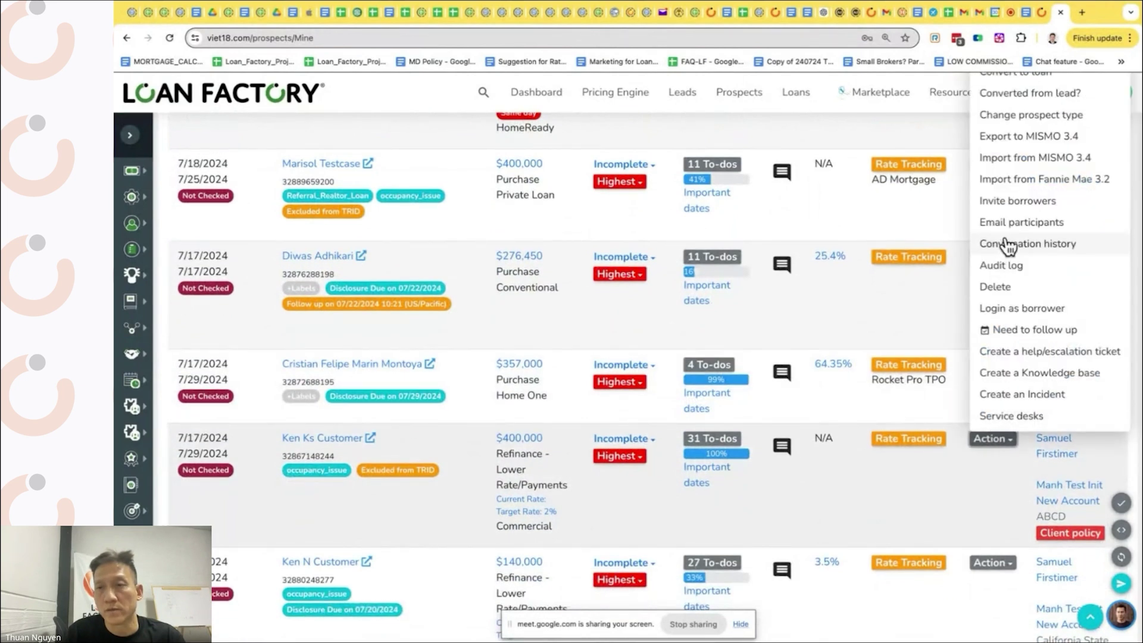
scroll(1012, 148, up, 1)
click(1012, 145)
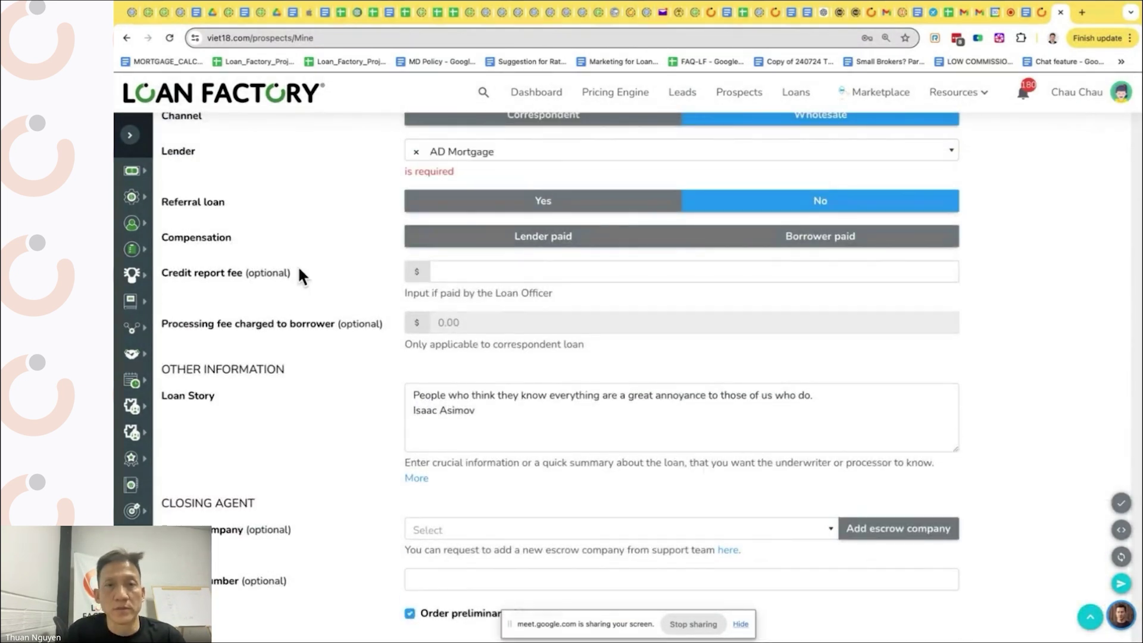
scroll(301, 272, up, 7)
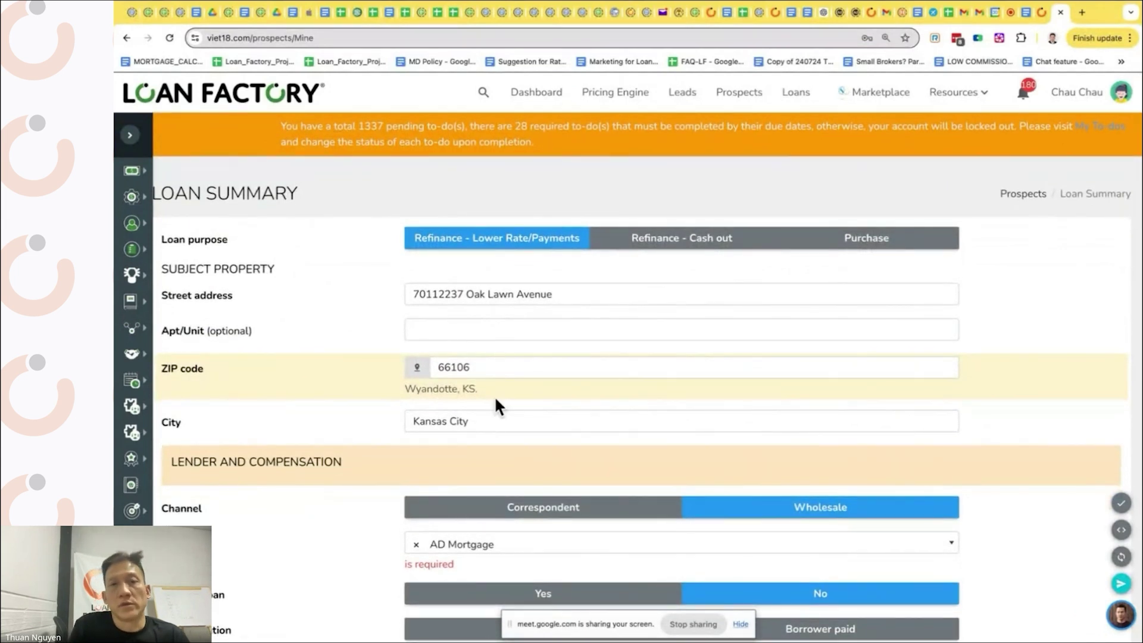
scroll(492, 359, down, 2)
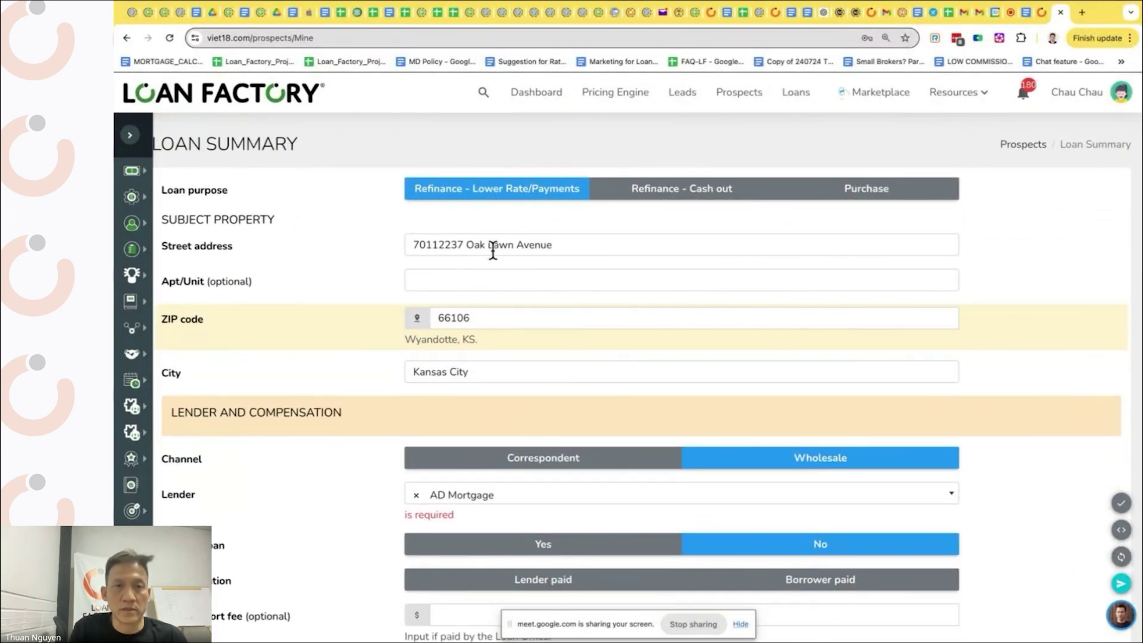
scroll(497, 388, down, 5)
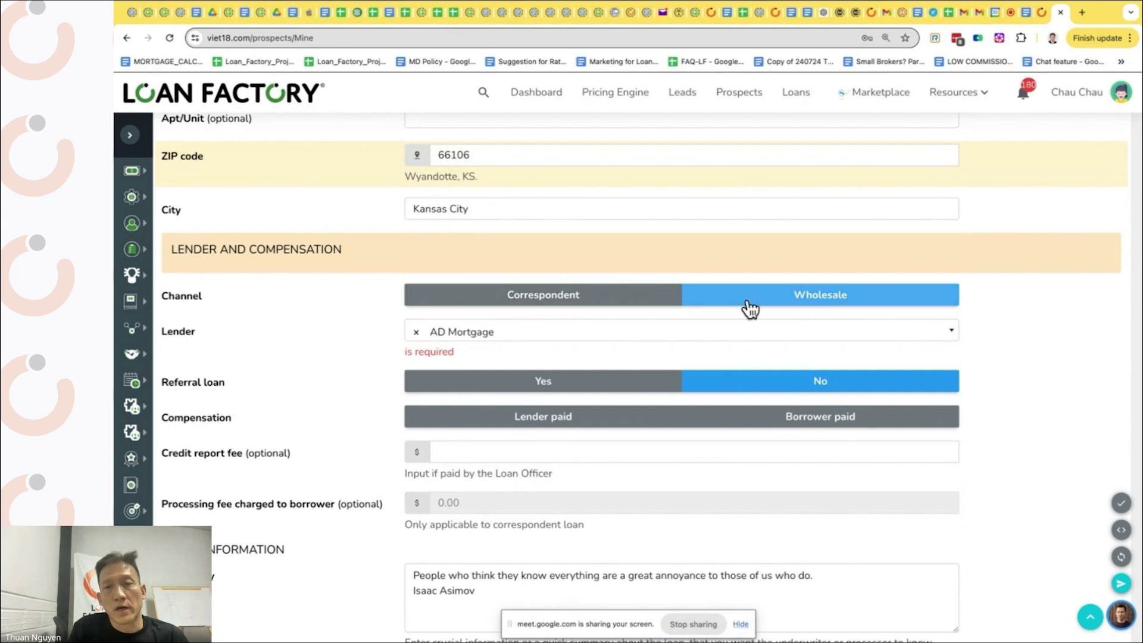
click(474, 335)
click(306, 365)
scroll(473, 447, down, 3)
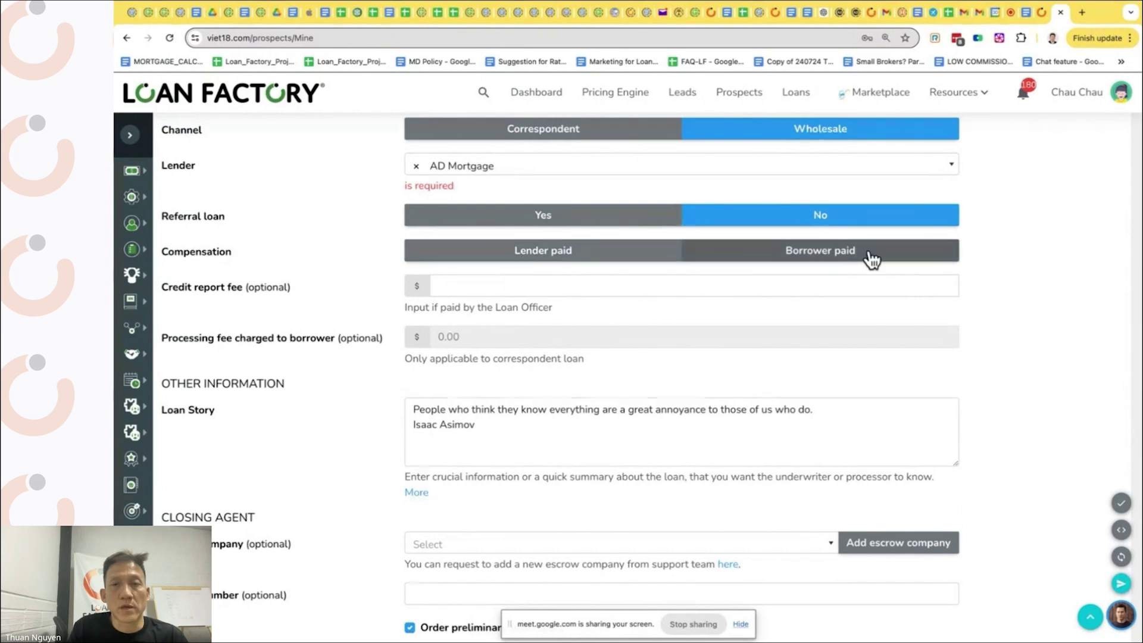
- Make compensation borrower paid, try 1.4%, then correct it to 0.4%
click(788, 255)
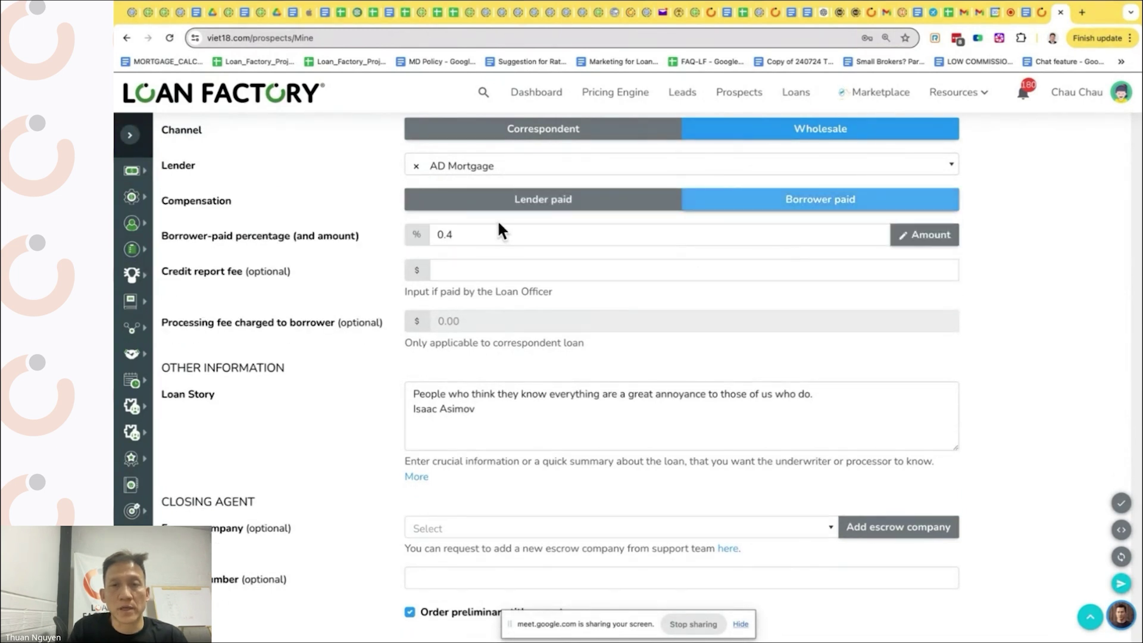
click(447, 235)
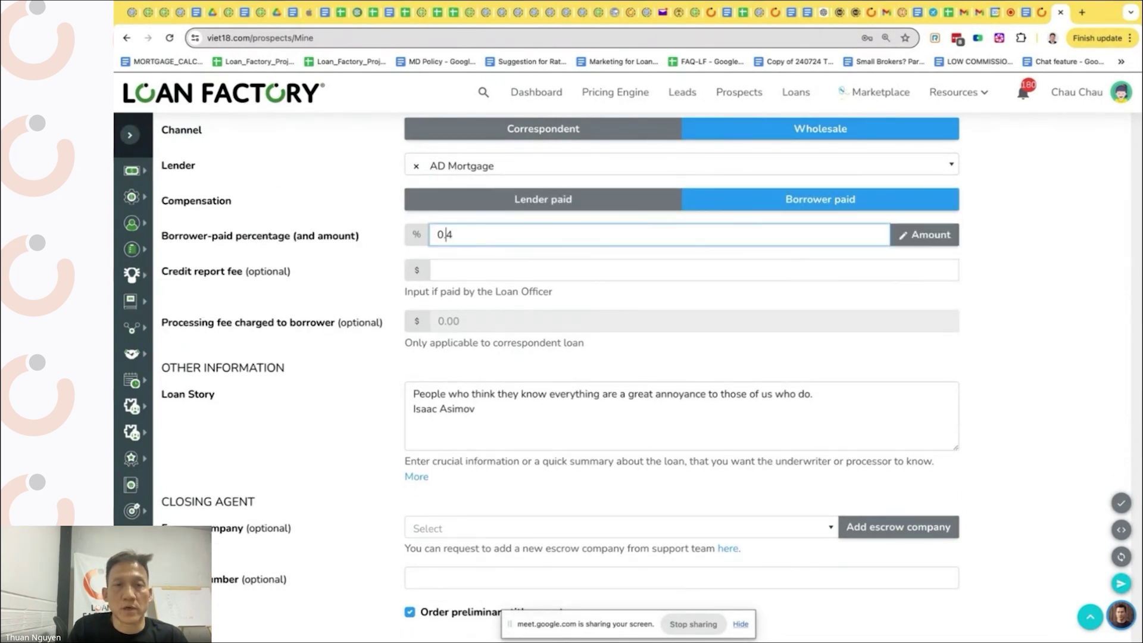
key(BackSpace)
text(1)
click(320, 325)
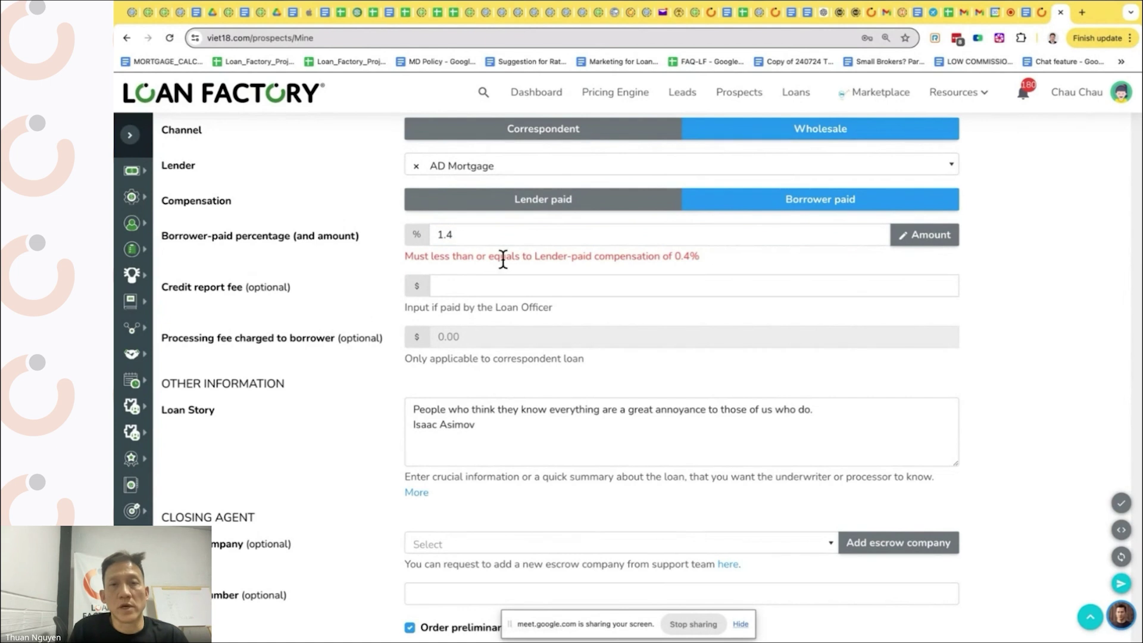
click(514, 238)
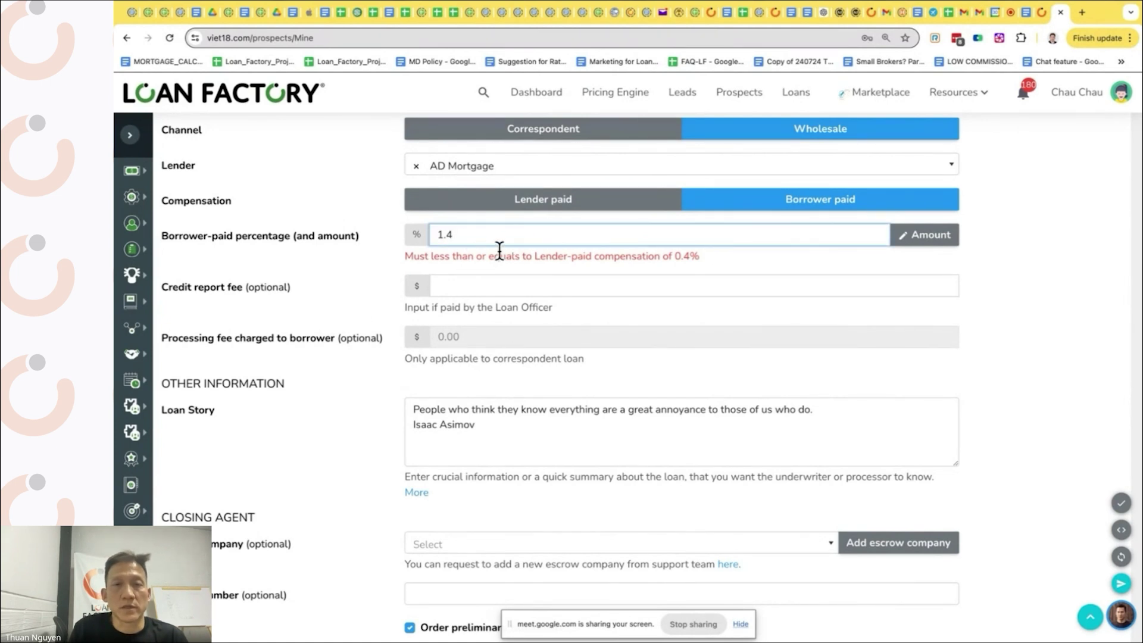
key(BackSpace)
key(BackSpace)
key(BackSpace)
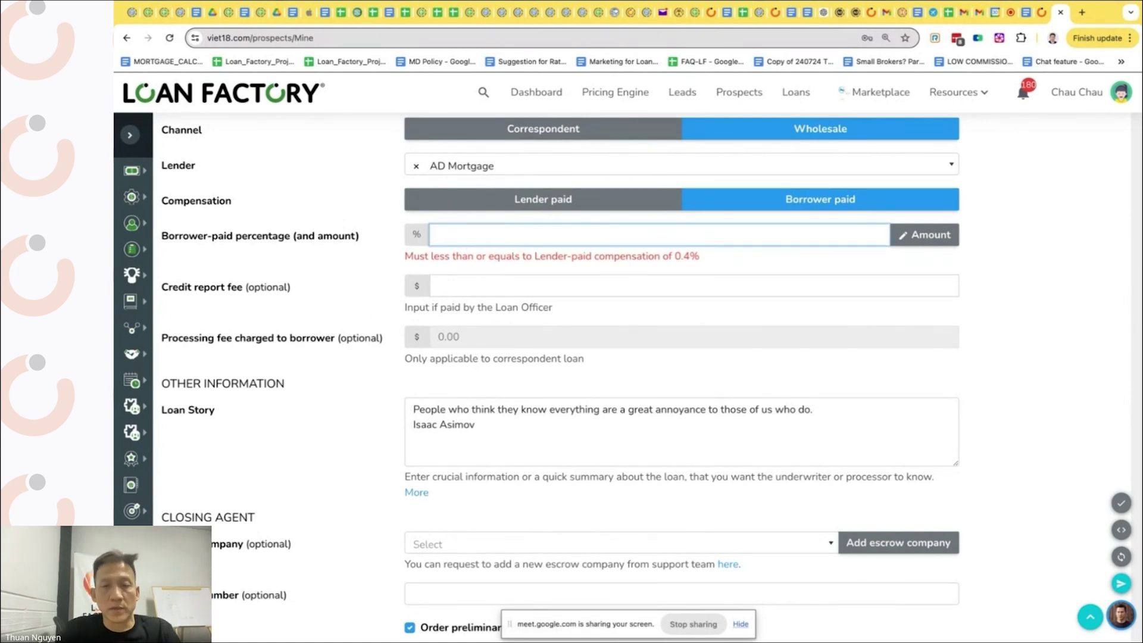
text(0.4)
click(405, 272)
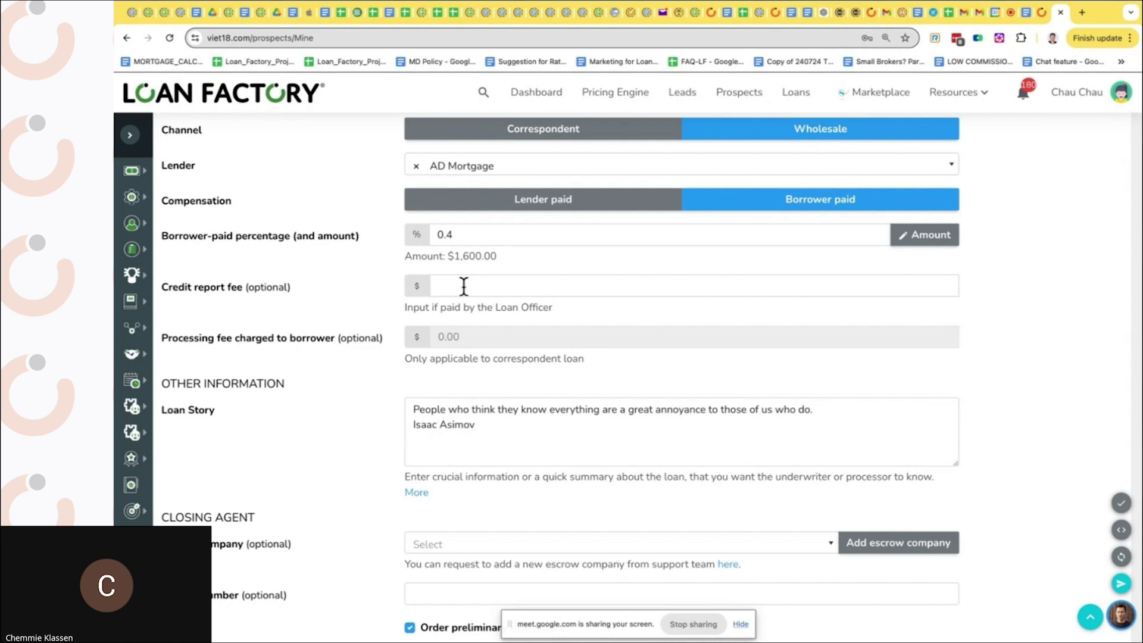
- Toggle compensation between lender paid and borrower paid
click(523, 200)
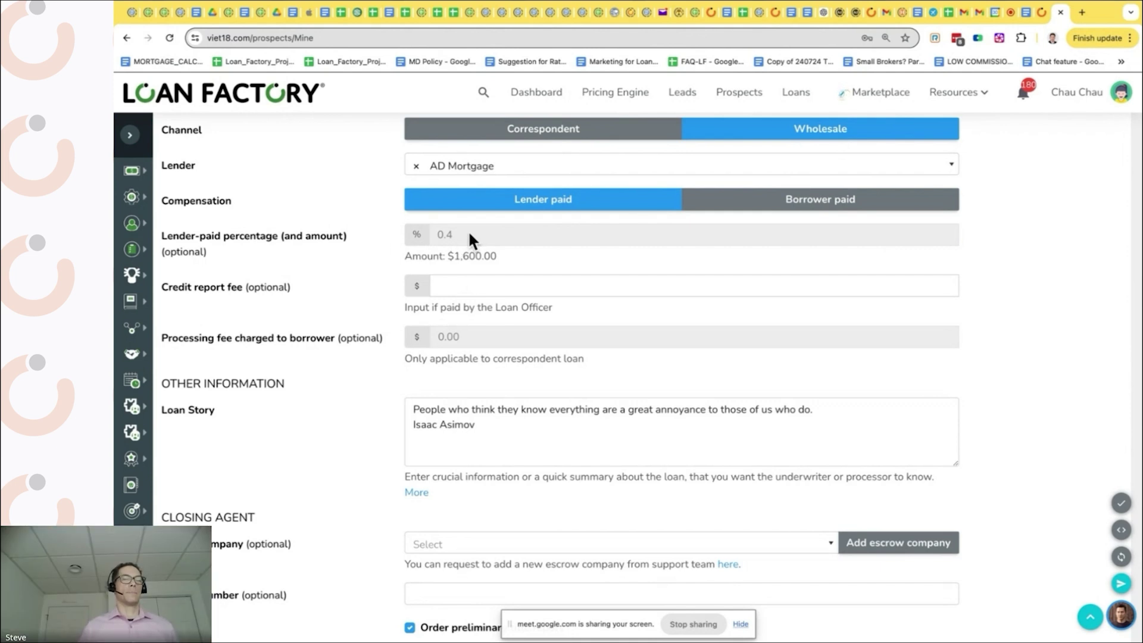
mouse_move(469, 235)
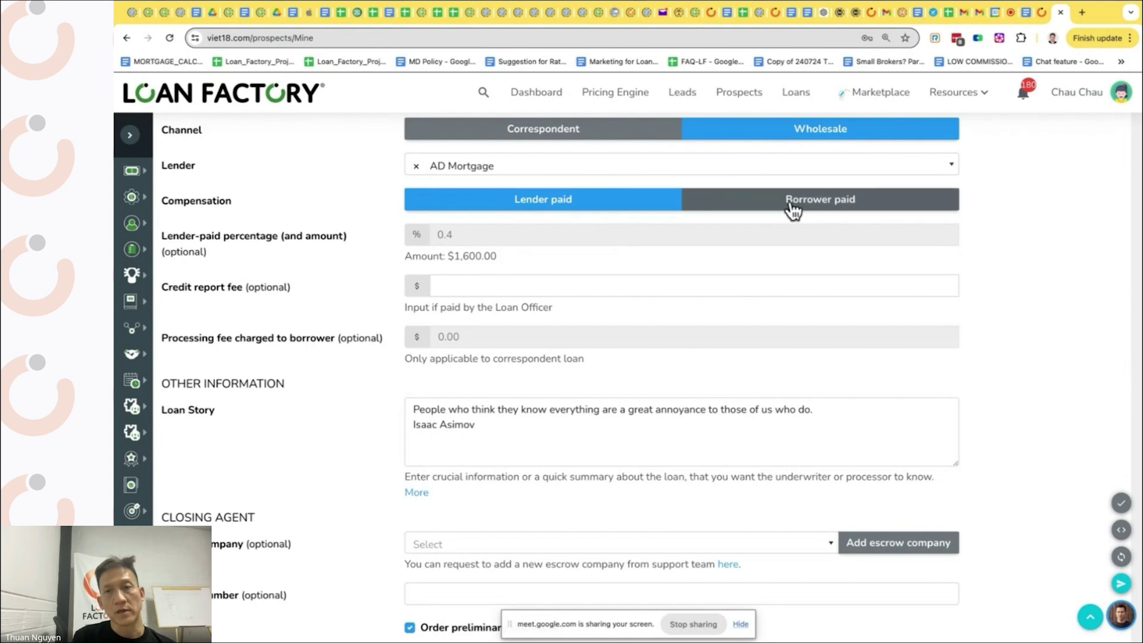
click(793, 202)
click(488, 238)
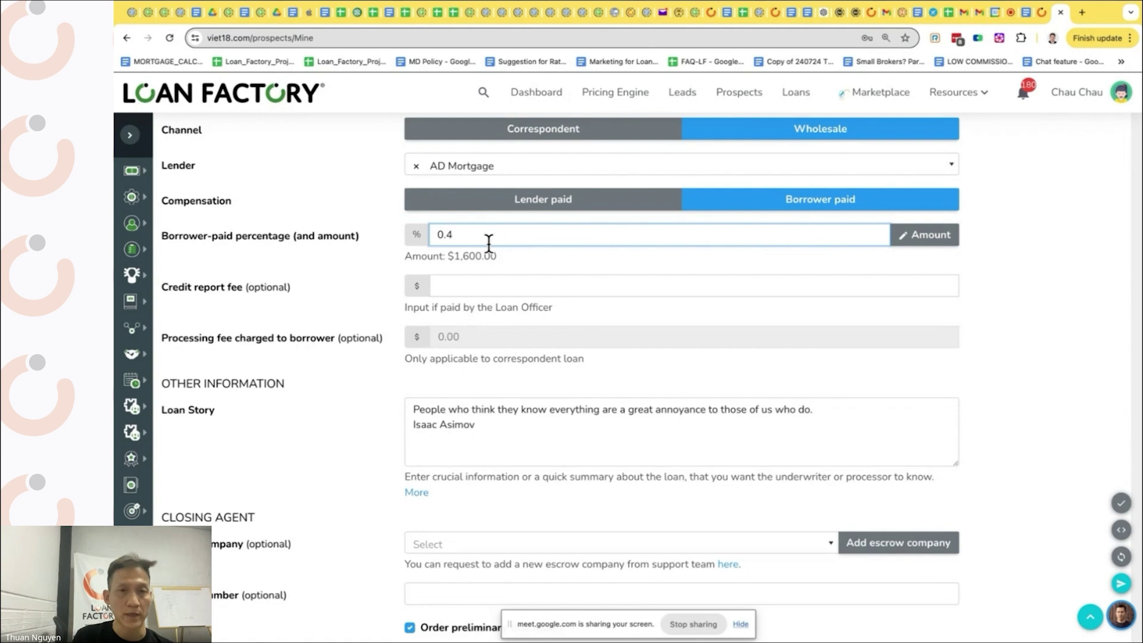
click(546, 205)
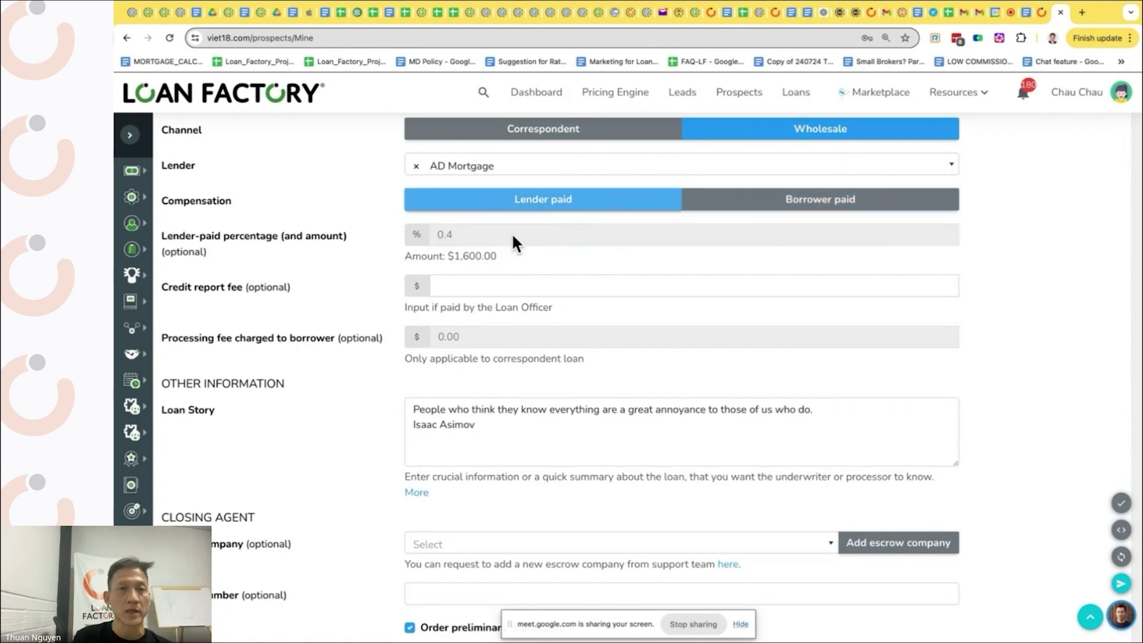
- Set borrower-paid compensation to 0.5% and highlight the error citing the 0.4% lender-paid limit
click(804, 213)
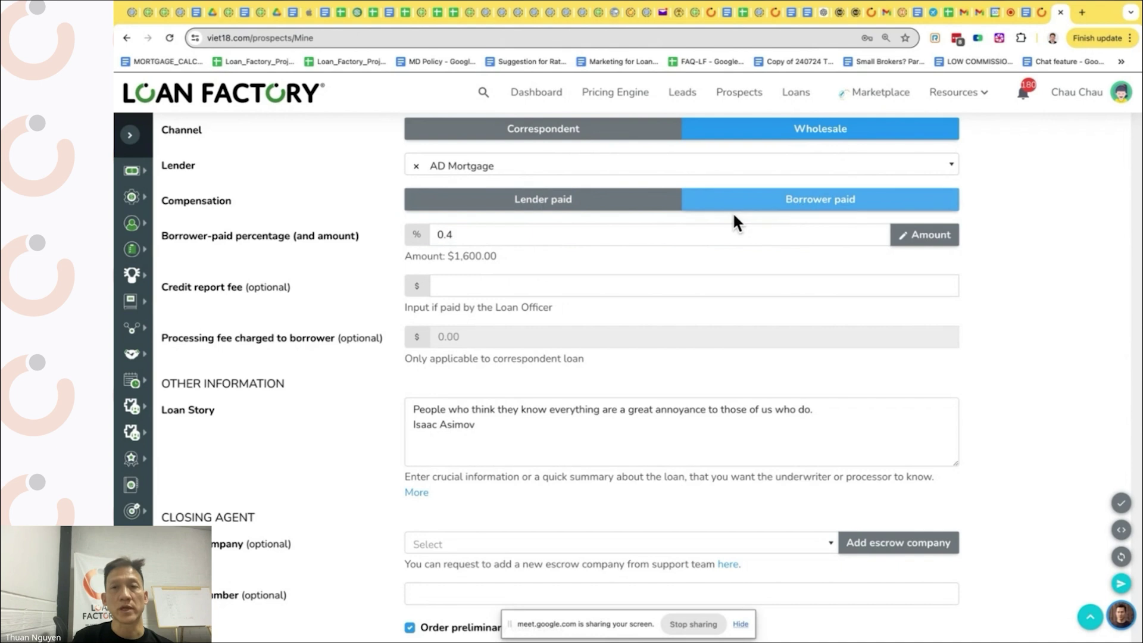
click(486, 228)
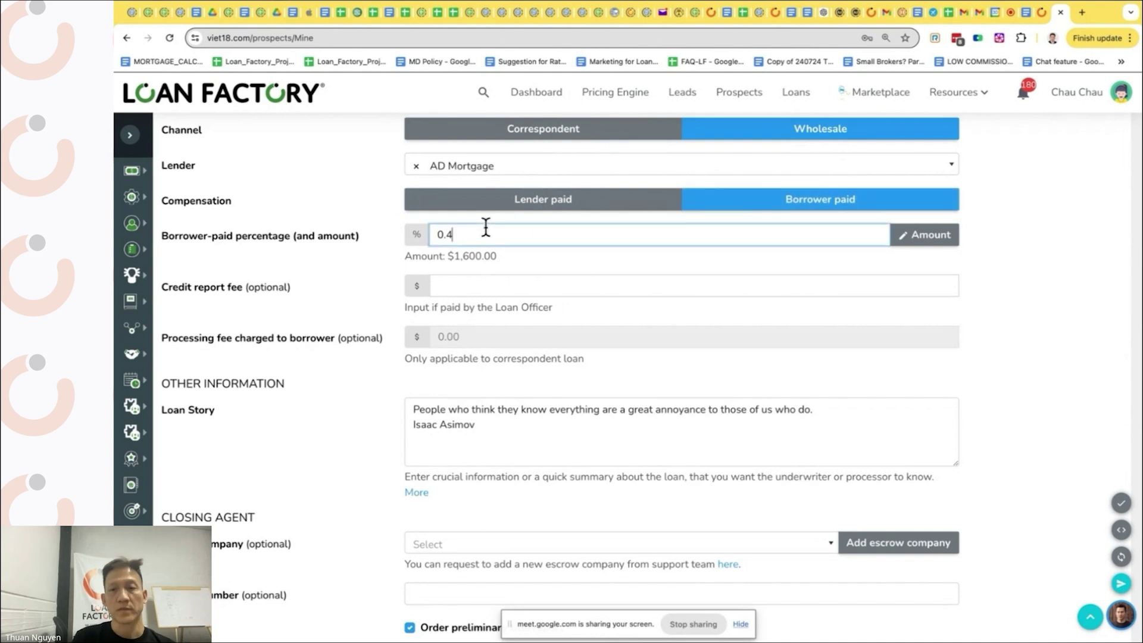
key(BackSpace)
text(5)
key(Tab)
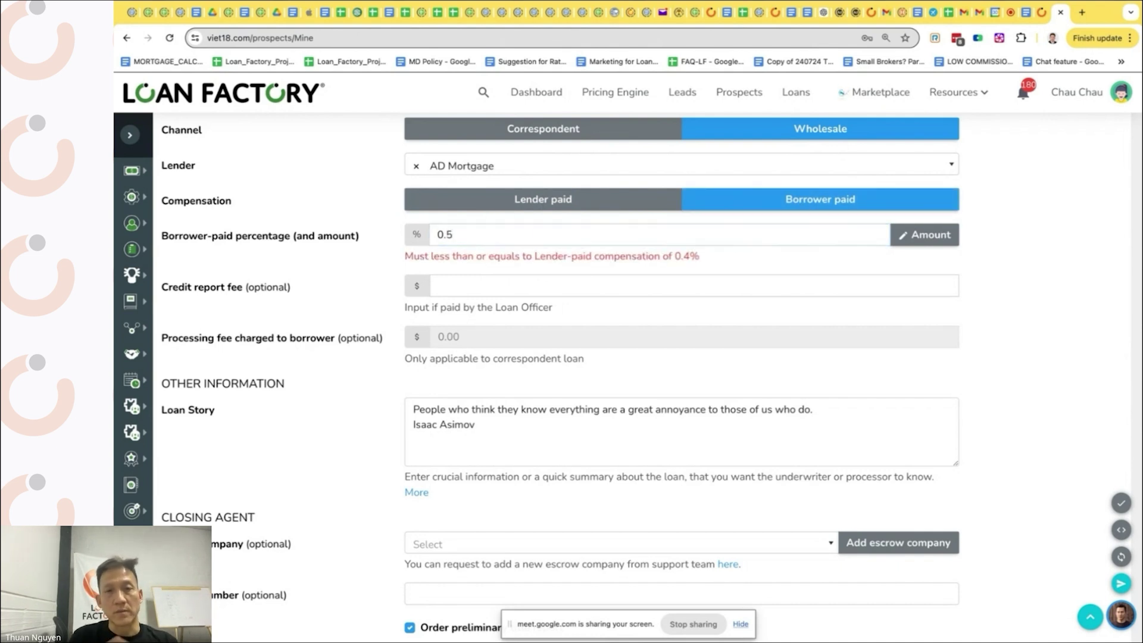
drag(546, 261, 697, 256)
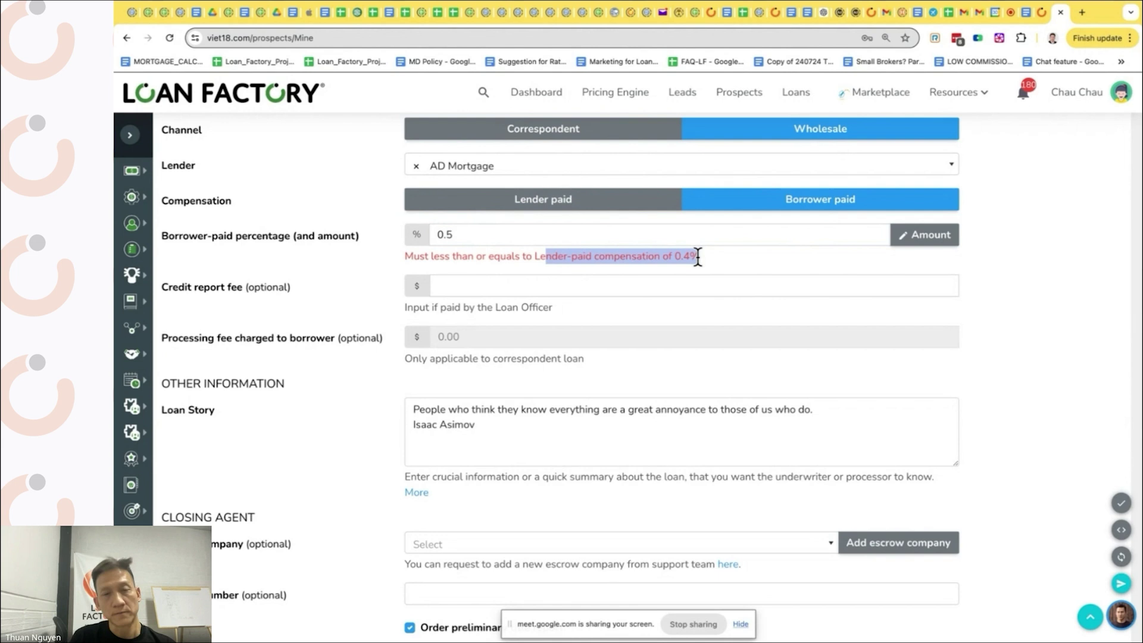
click(317, 267)
- Switch compensation back to Lender paid at 0.4% ($1,600.00)
click(506, 202)
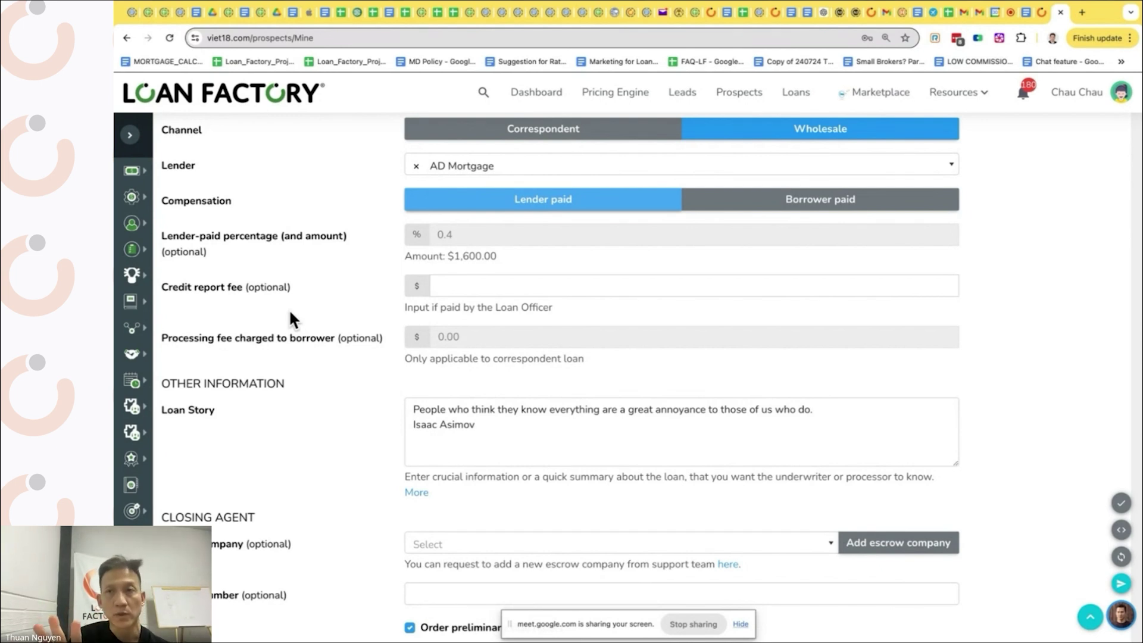
click(1009, 10)
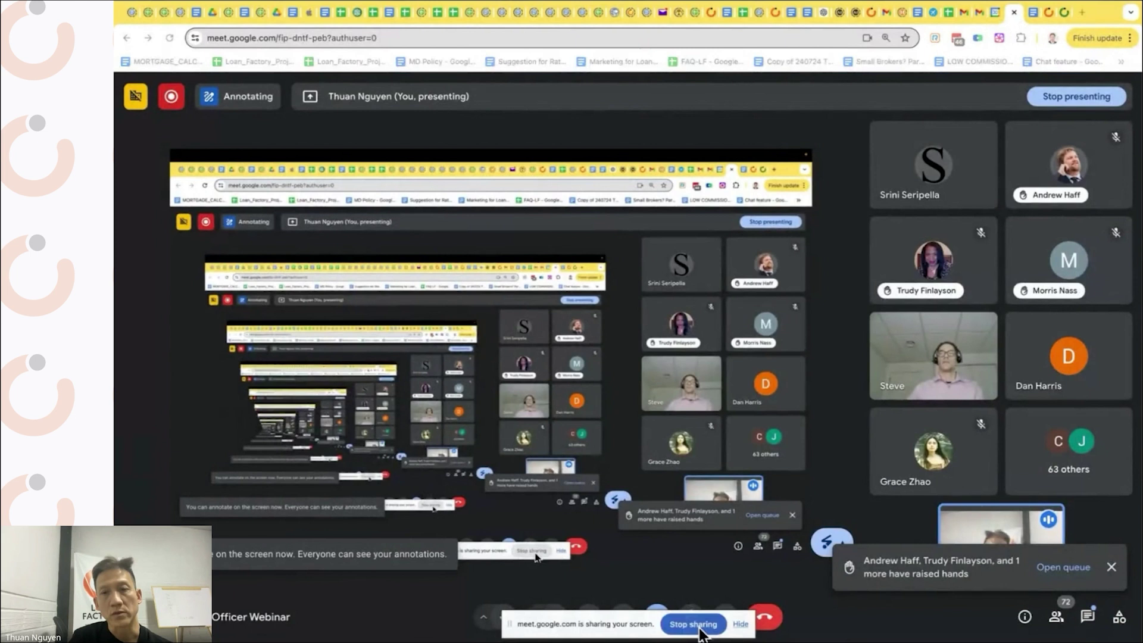
click(694, 624)
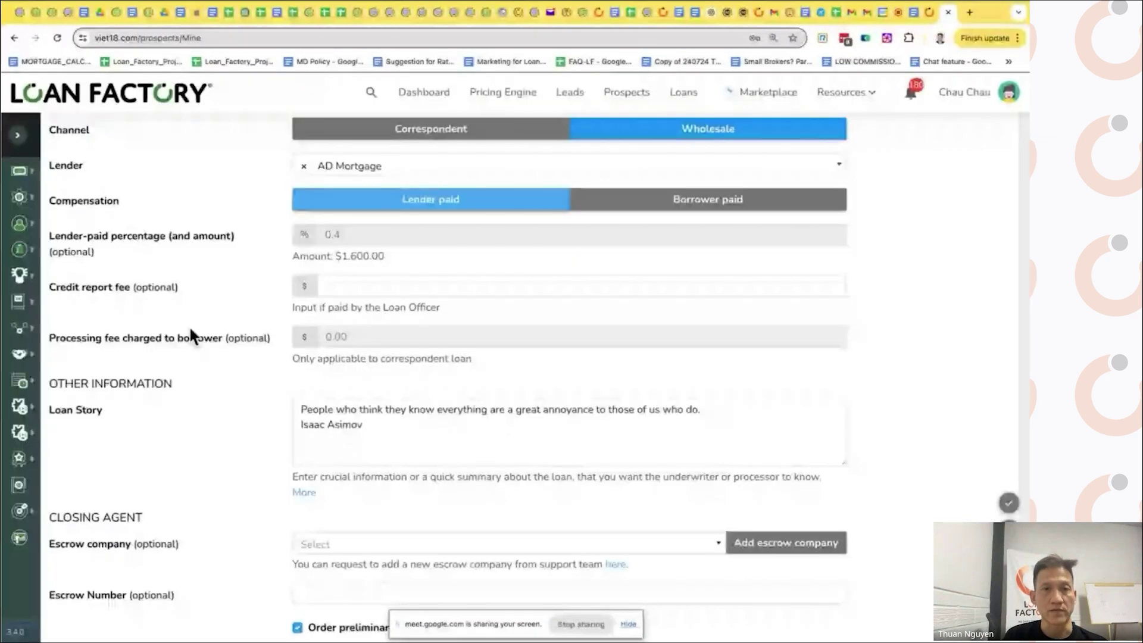
- Review the credit report fee, loan story and escrow company list, leaving them unchanged
scroll(368, 239, down, 1)
click(368, 239)
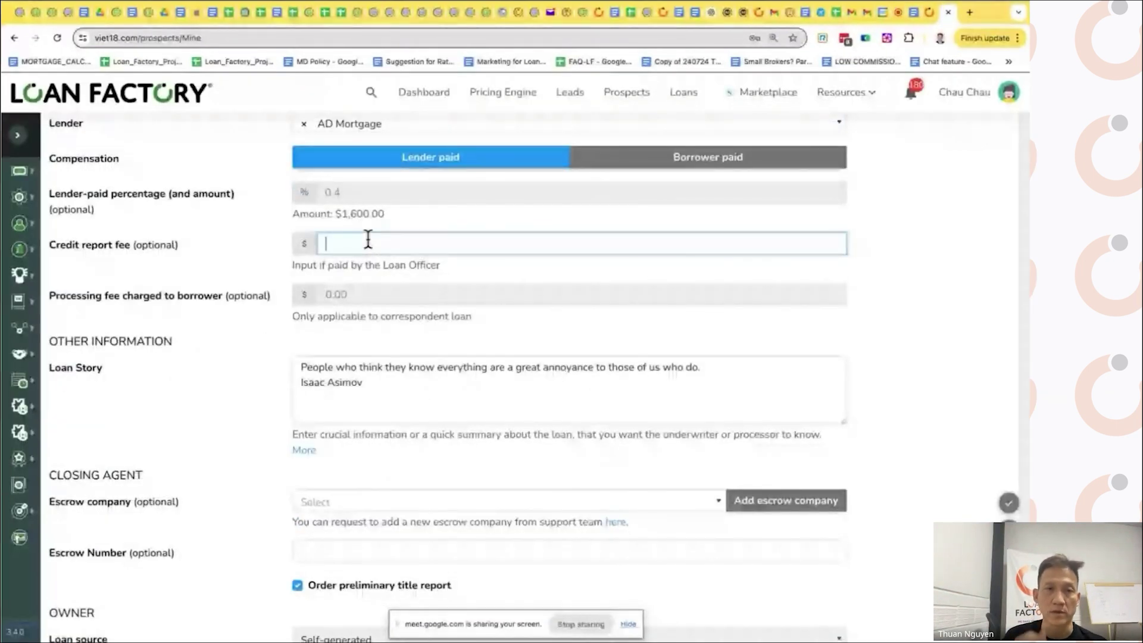
scroll(205, 395, down, 2)
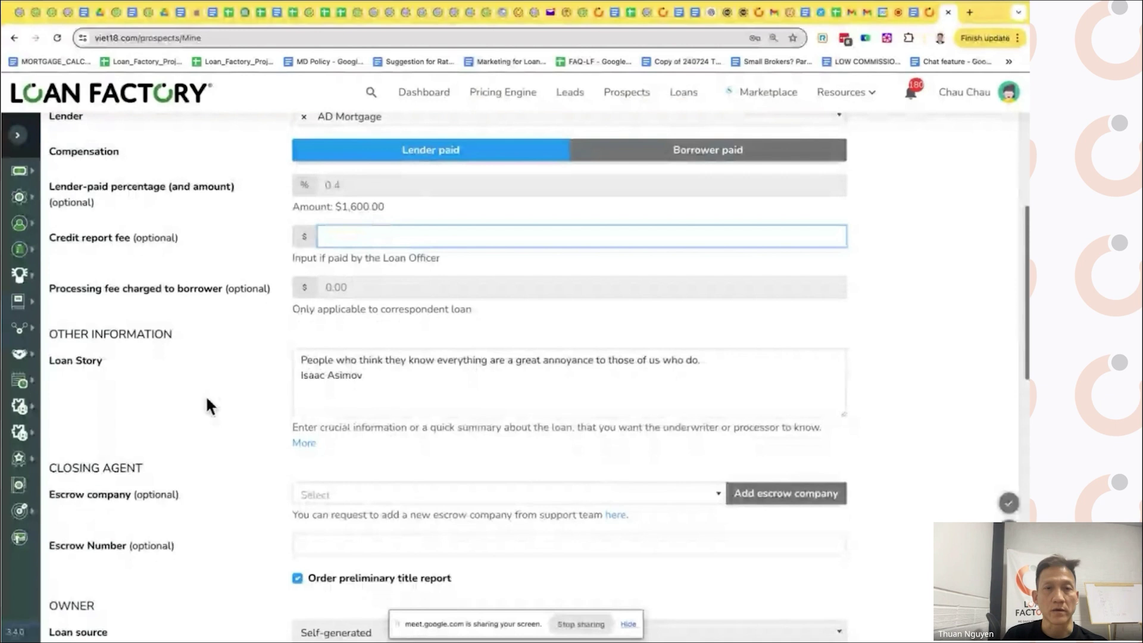
click(414, 296)
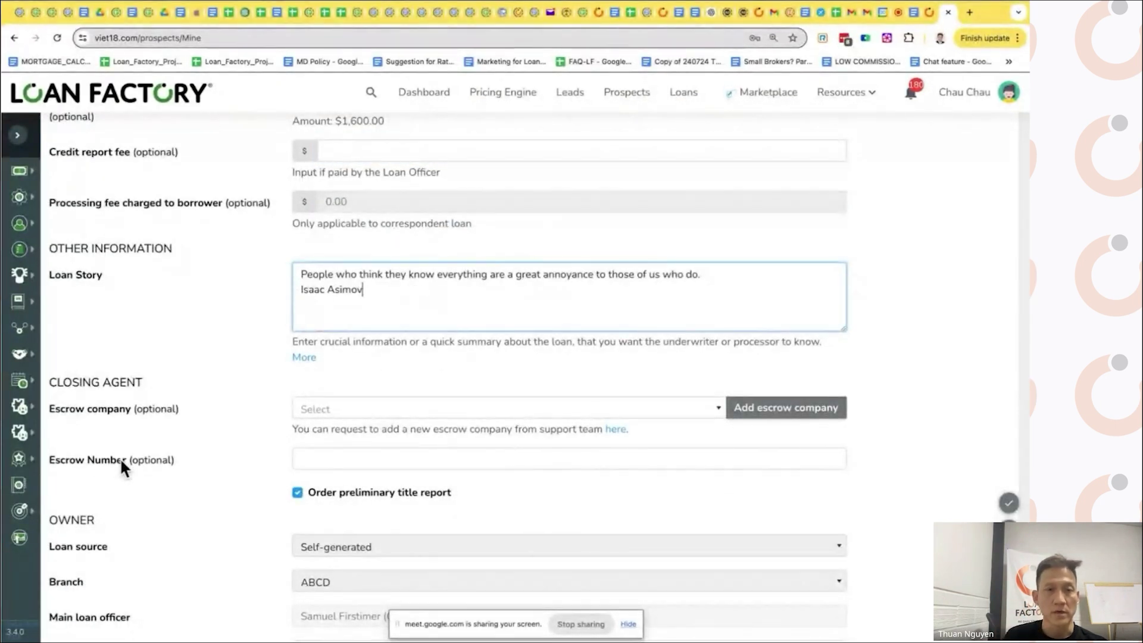
scroll(120, 457, down, 3)
click(352, 260)
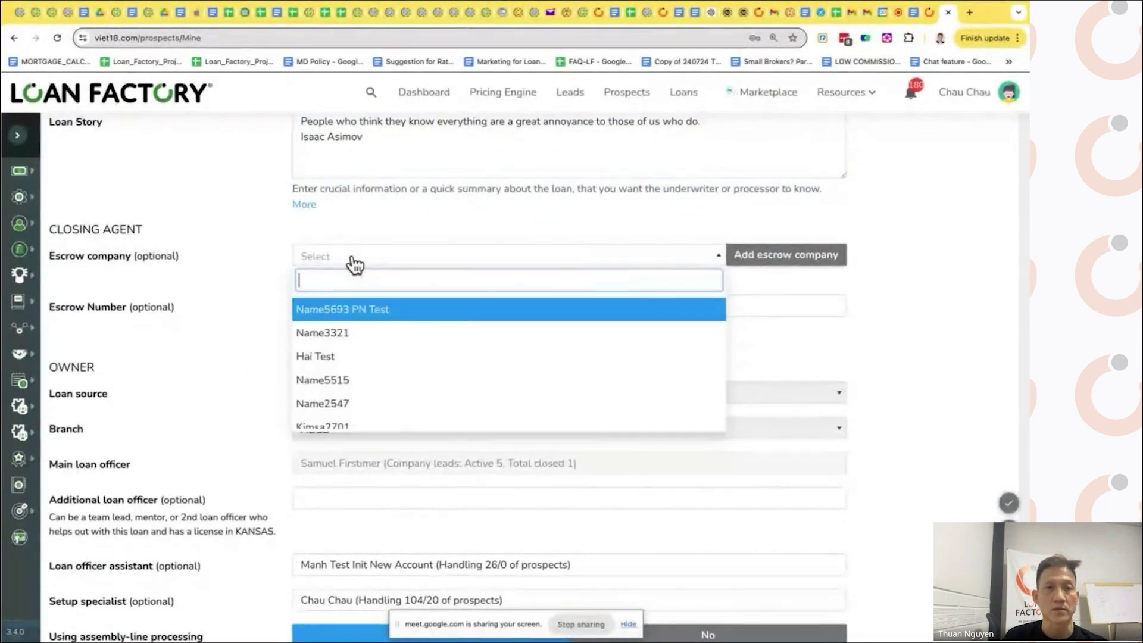
click(226, 362)
- Submit the form to convert the prospect into a loan
scroll(229, 438, down, 1)
scroll(228, 441, down, 5)
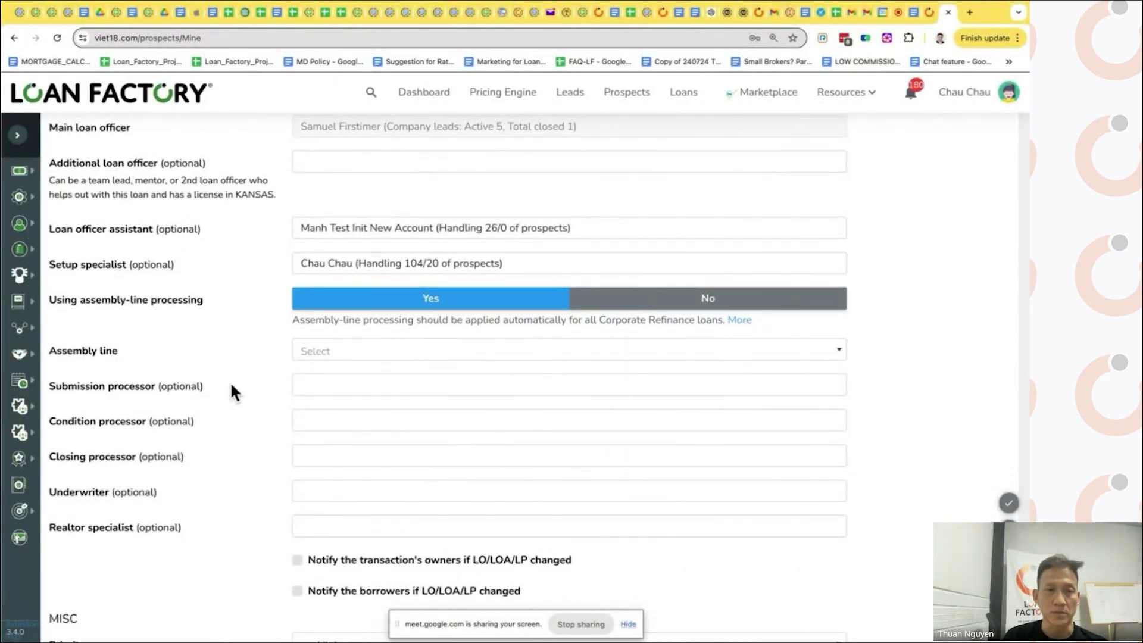
scroll(202, 527, down, 4)
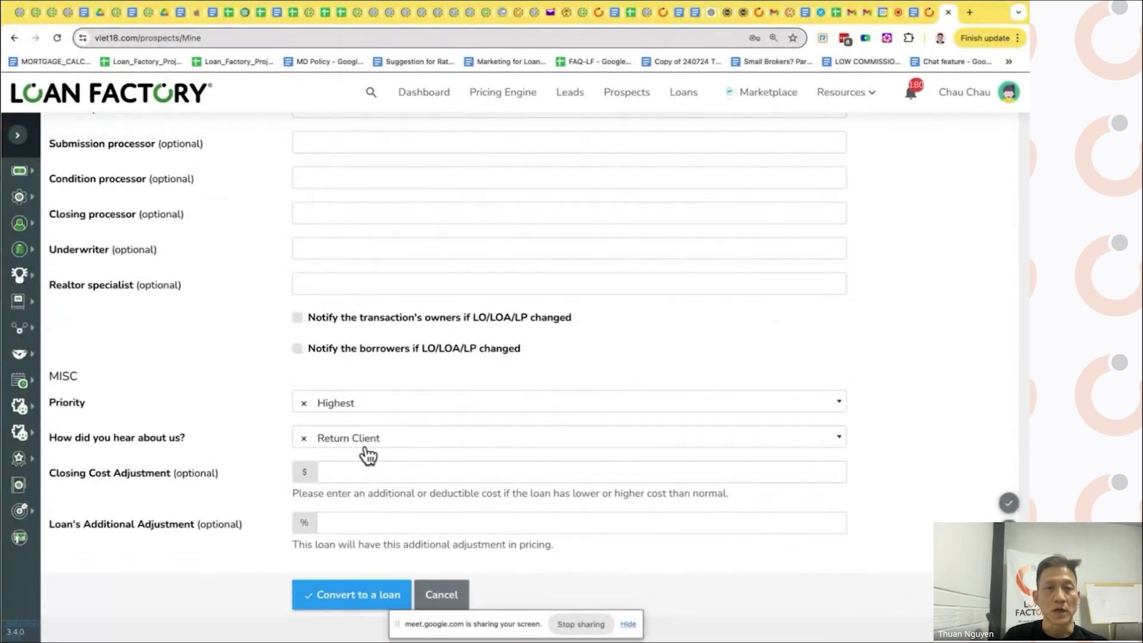
click(349, 594)
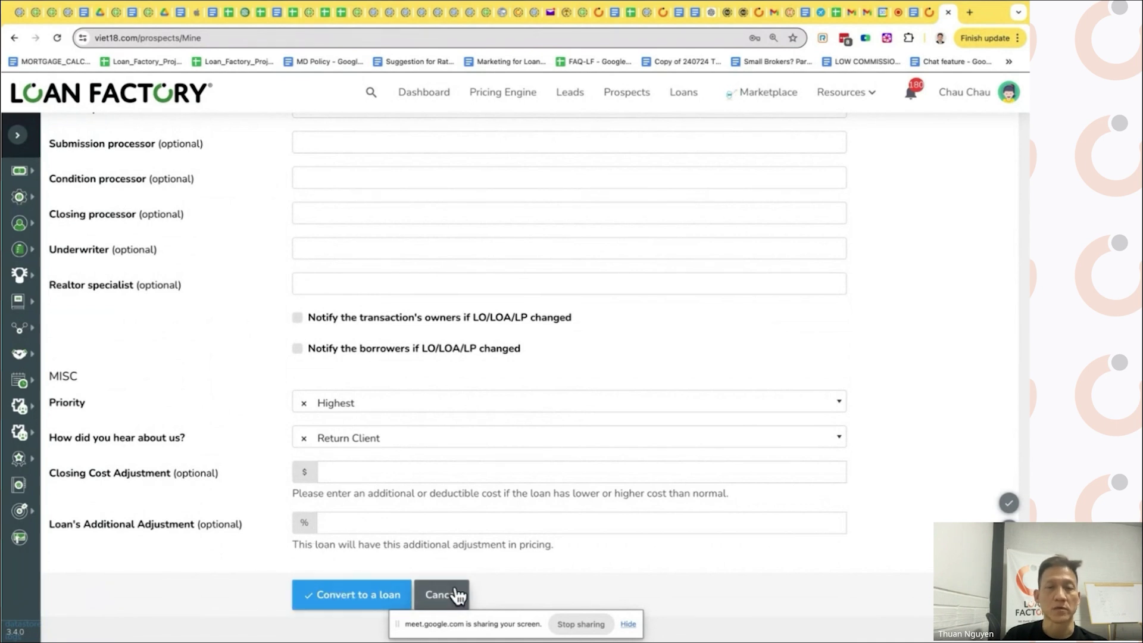
- Go to the Loans list showing the $400,000 refinance loan with 42 to-dos
click(673, 97)
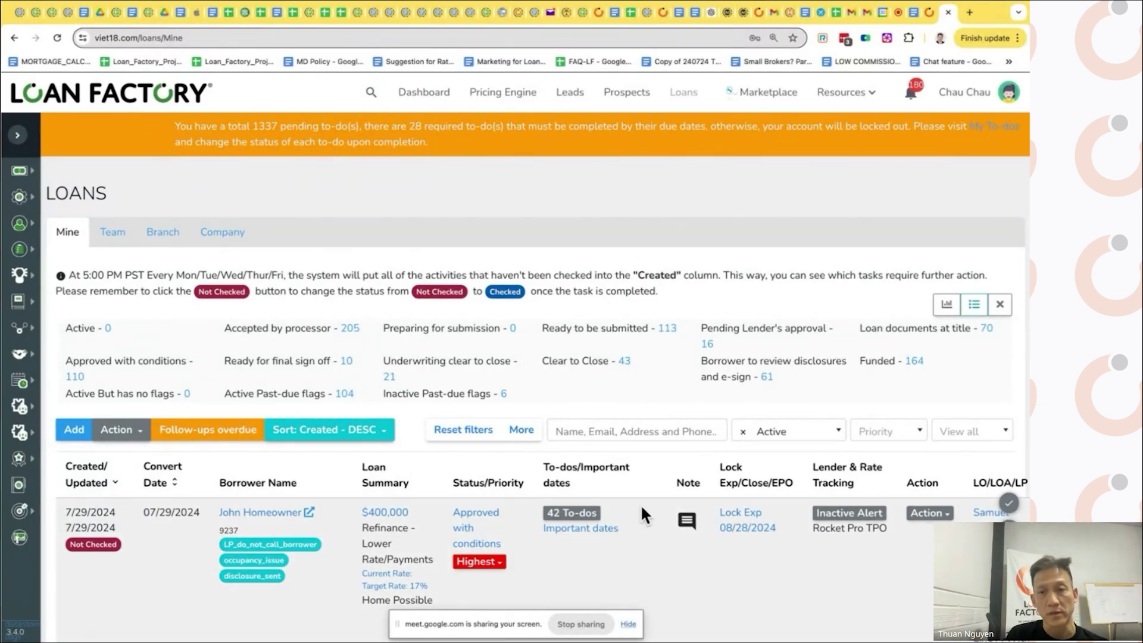
click(687, 520)
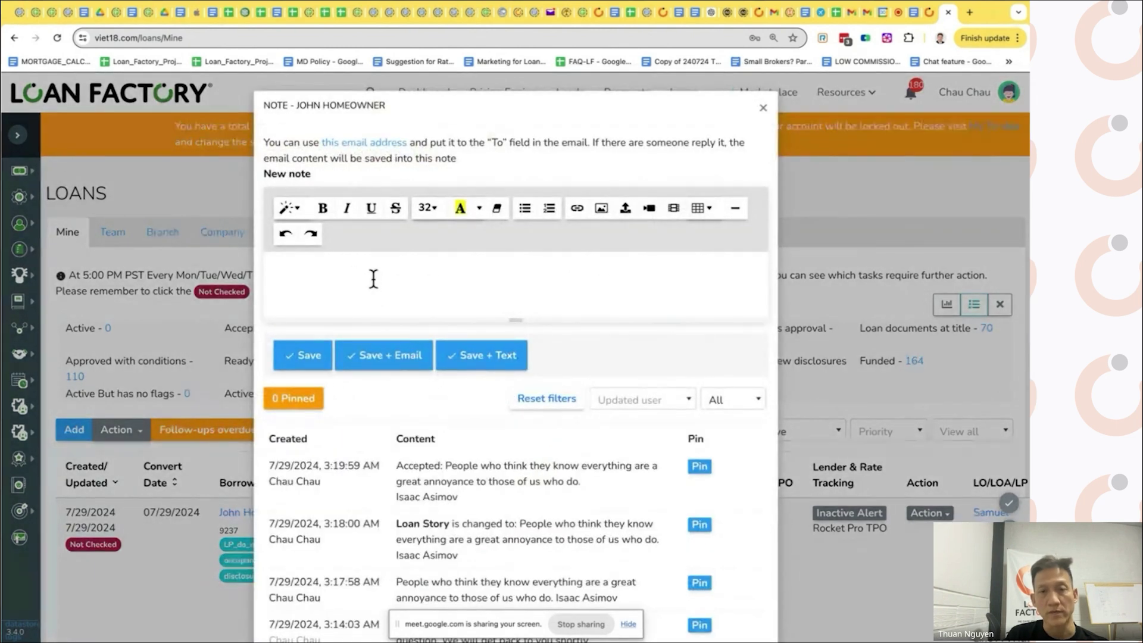
click(762, 107)
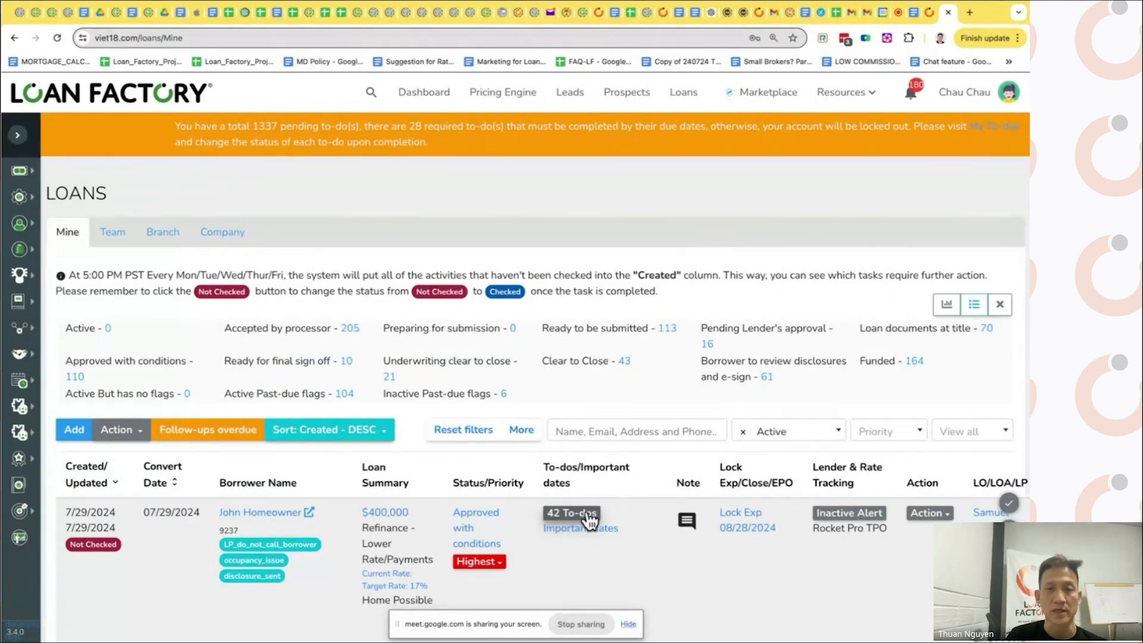
click(470, 519)
scroll(333, 405, down, 3)
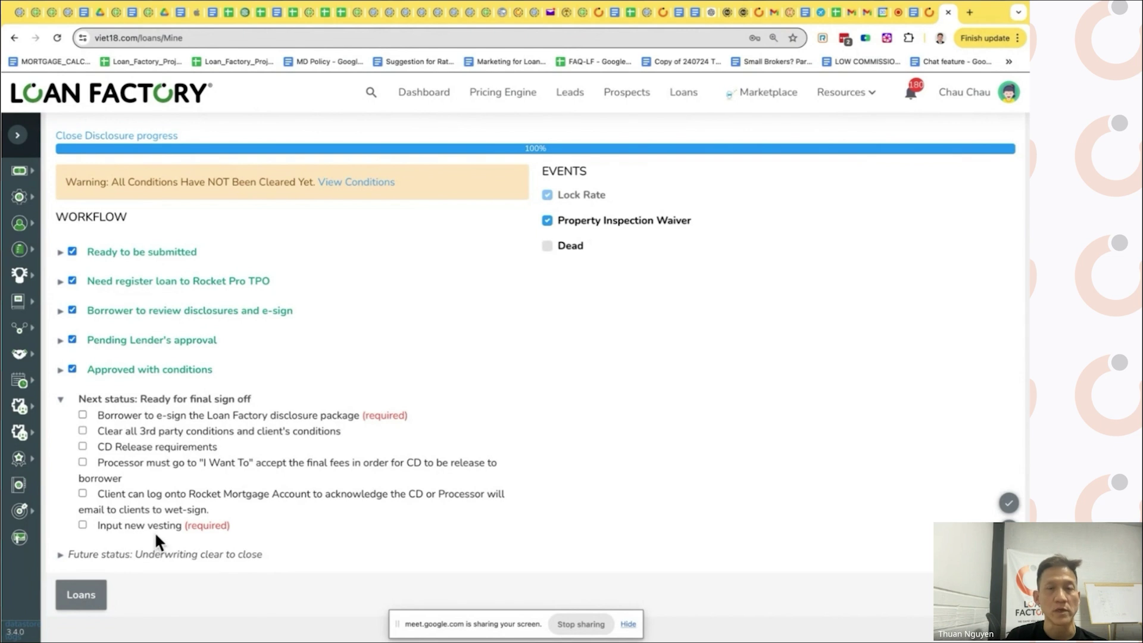
scroll(922, 220, up, 3)
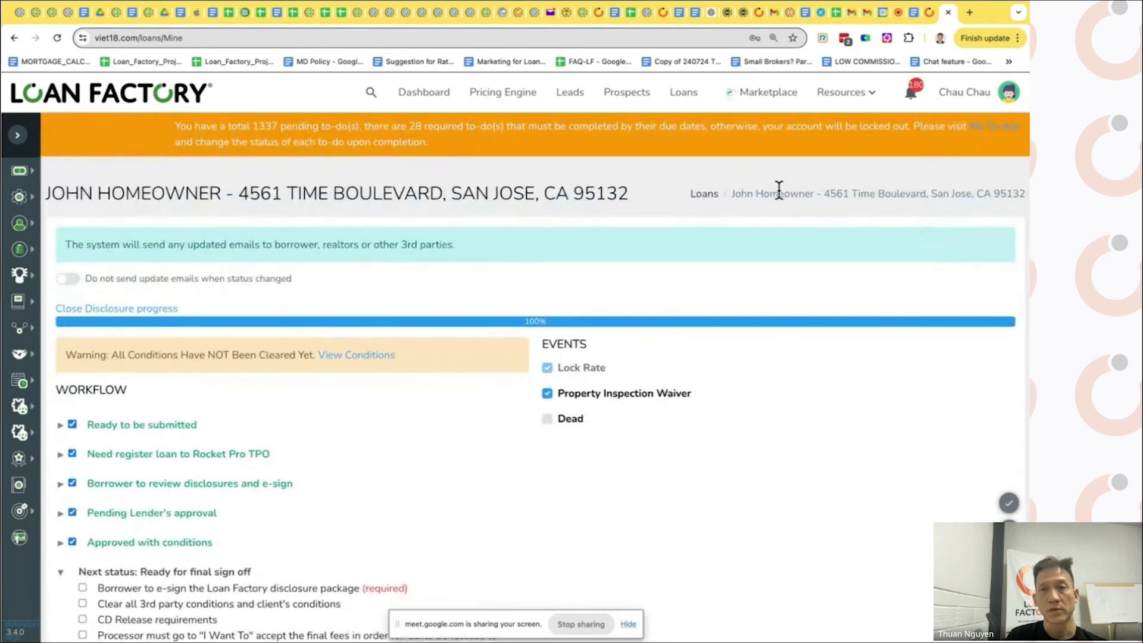
click(705, 195)
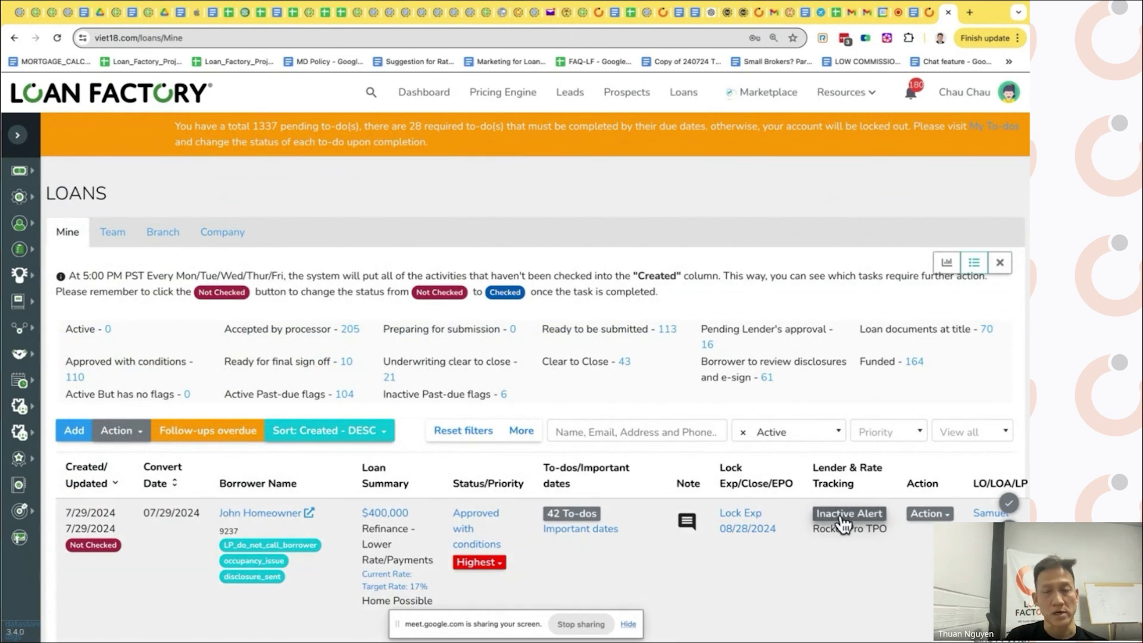
- Stop sharing the screen in Google Meet so the presenter's camera fills the view
mouse_move(687, 522)
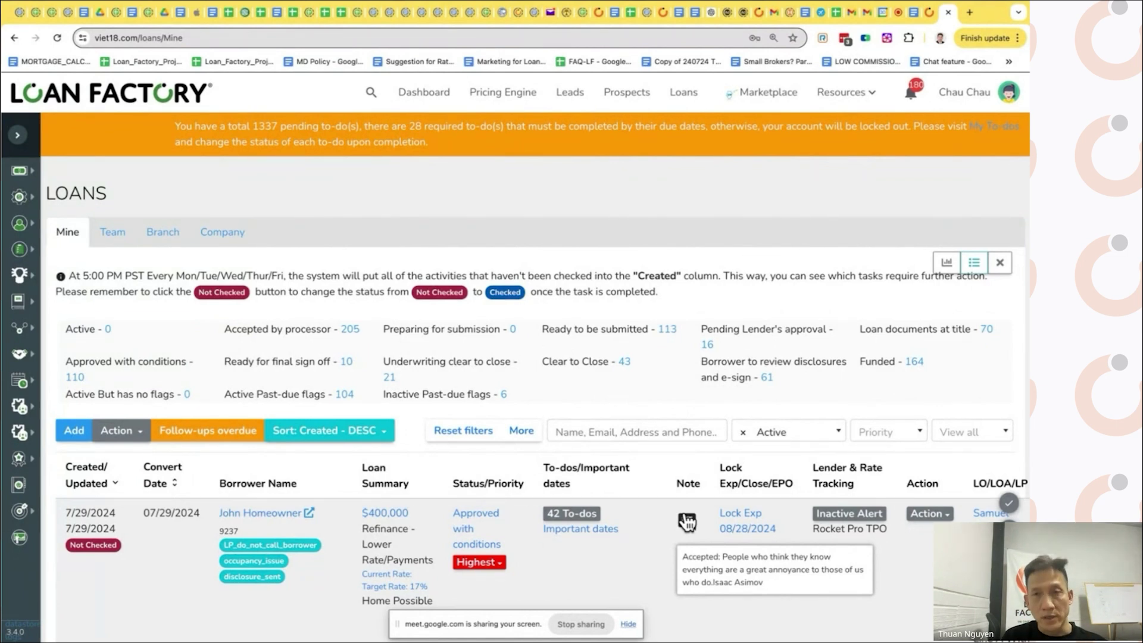
click(579, 623)
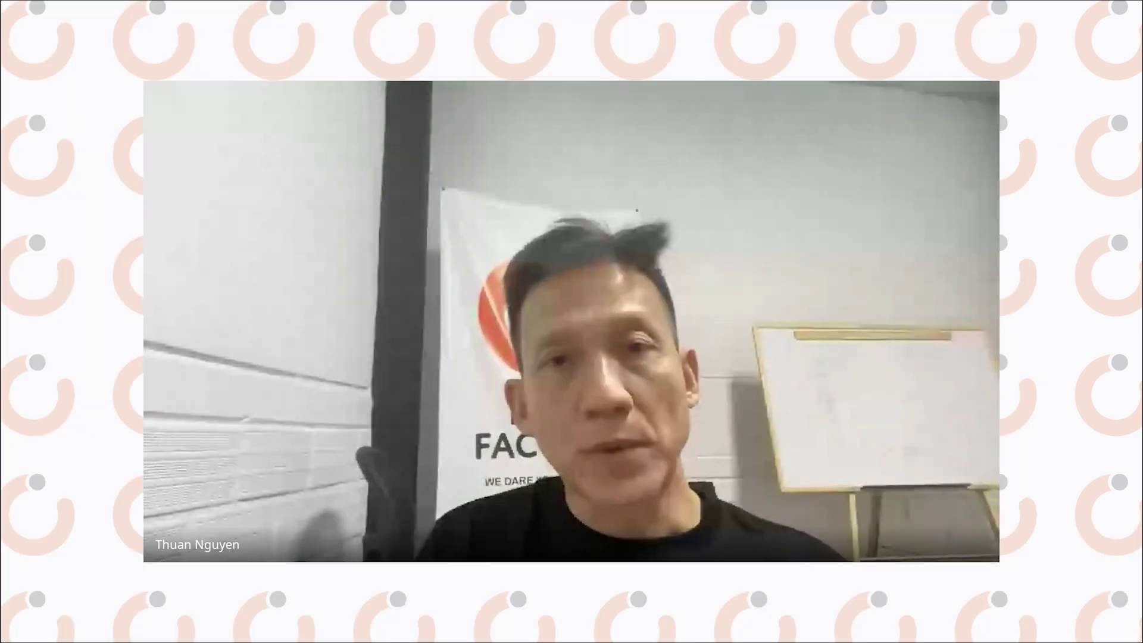